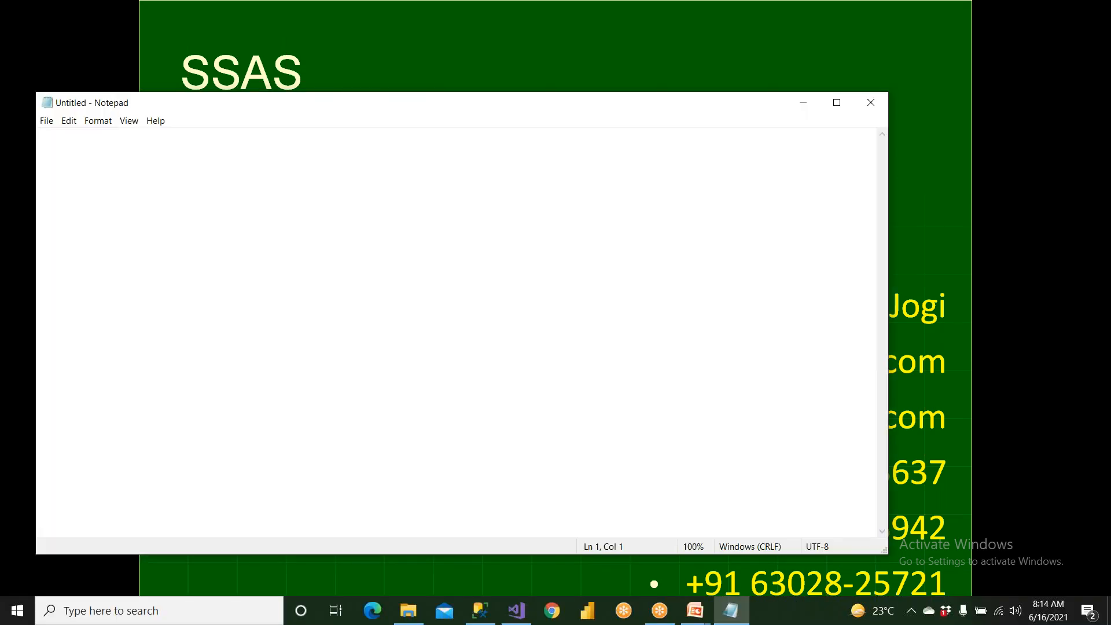
Write the heading "What is your DWH size" in the blank note and underline it with a row of dashes.
{"action": "type", "text": "What is"}
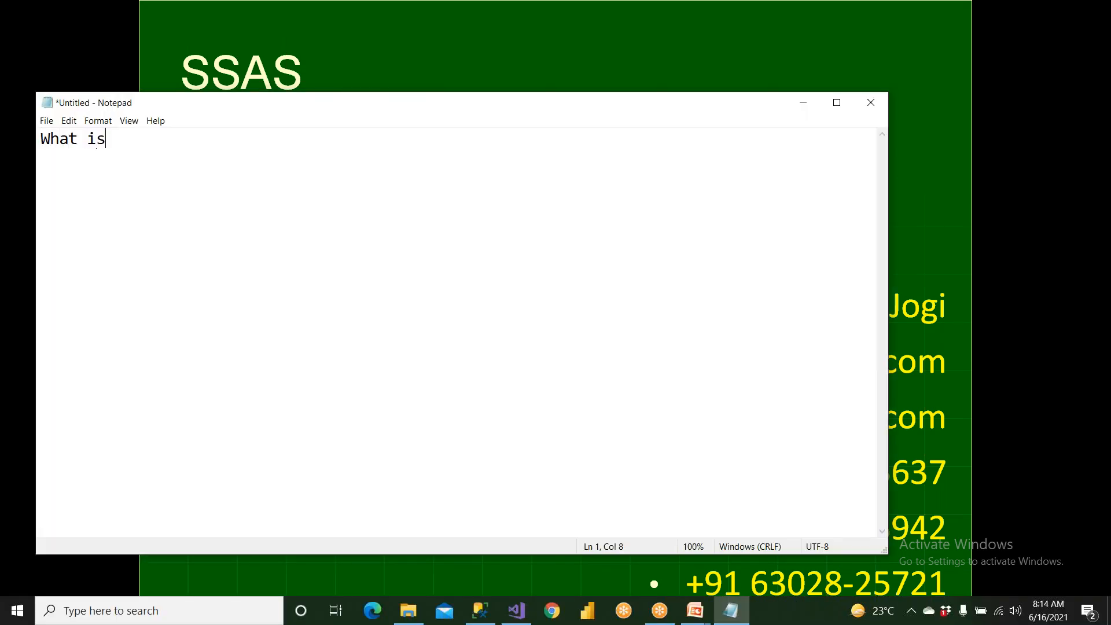
{"action": "type", "text": " your DWH size"}
{"action": "key", "text": "Return"}
{"action": "type", "text": "----------------------------------"}
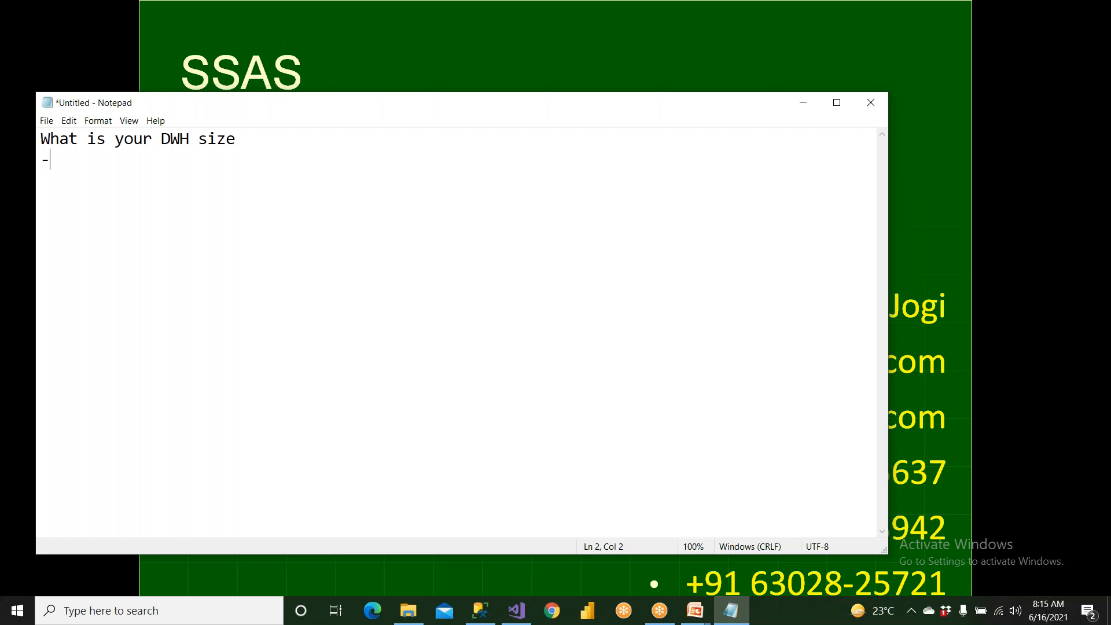
Leave several blank lines and add the heading "What is your Cube Size", underlined with a row of dashes.
{"action": "key", "text": "Return"}
{"action": "key", "text": "Return"}
{"action": "key", "text": "Return"}
{"action": "key", "text": "Return"}
{"action": "key", "text": "Return"}
{"action": "type", "text": "What is your Cube Size"}
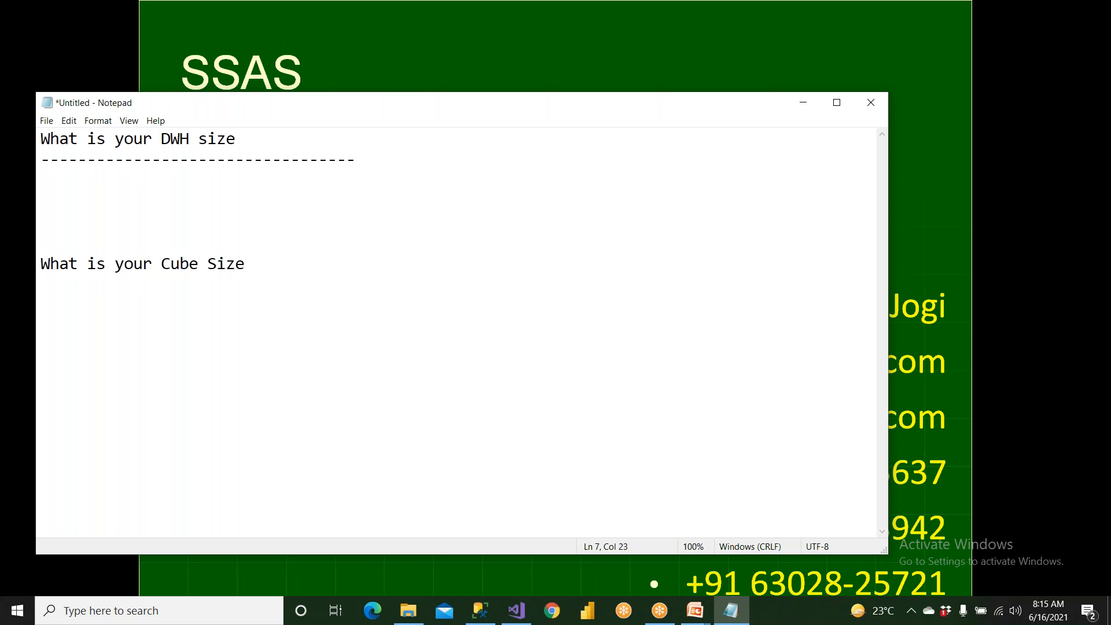
{"action": "key", "text": "Return"}
{"action": "type", "text": "----------------------------"}
{"action": "left_click_drag", "start_coordinate": [82, 142], "coordinate": [200, 140]}
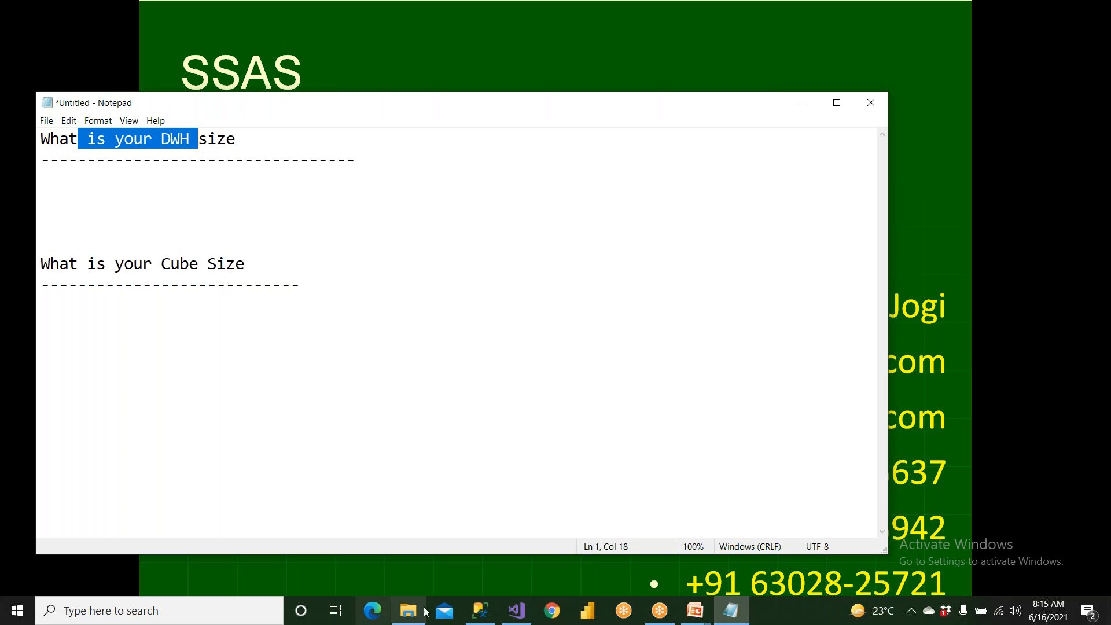
Switch to SQL Server Management Studio and open the properties of the AmazonDW database on the SQL Server instance.
{"action": "left_click", "coordinate": [481, 611]}
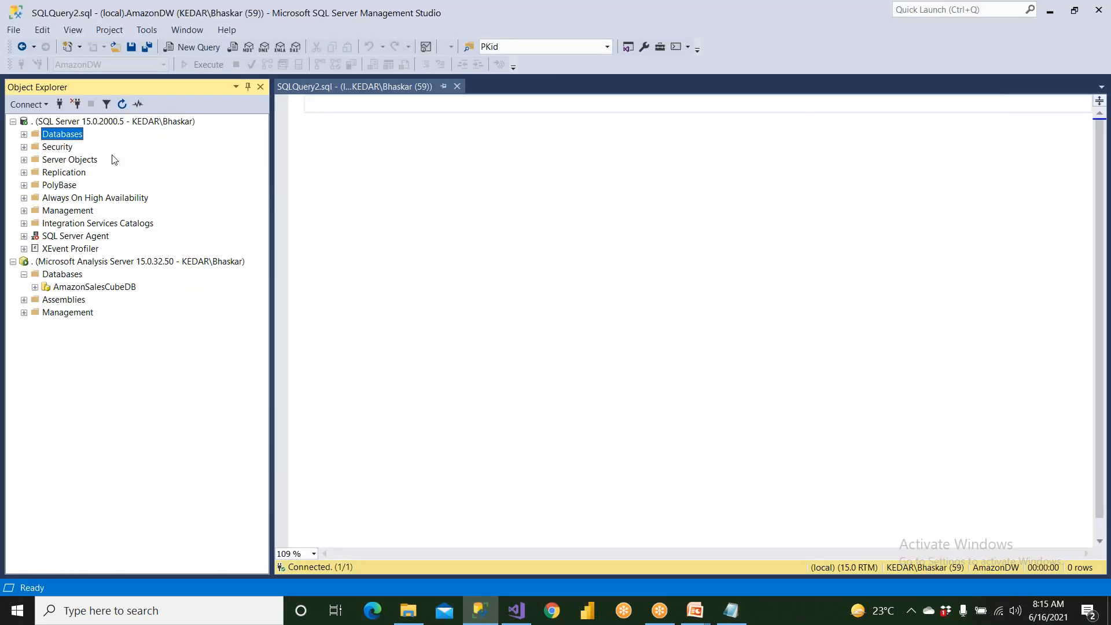
{"action": "left_click", "coordinate": [56, 125]}
{"action": "double_click", "coordinate": [58, 134]}
{"action": "double_click", "coordinate": [73, 210]}
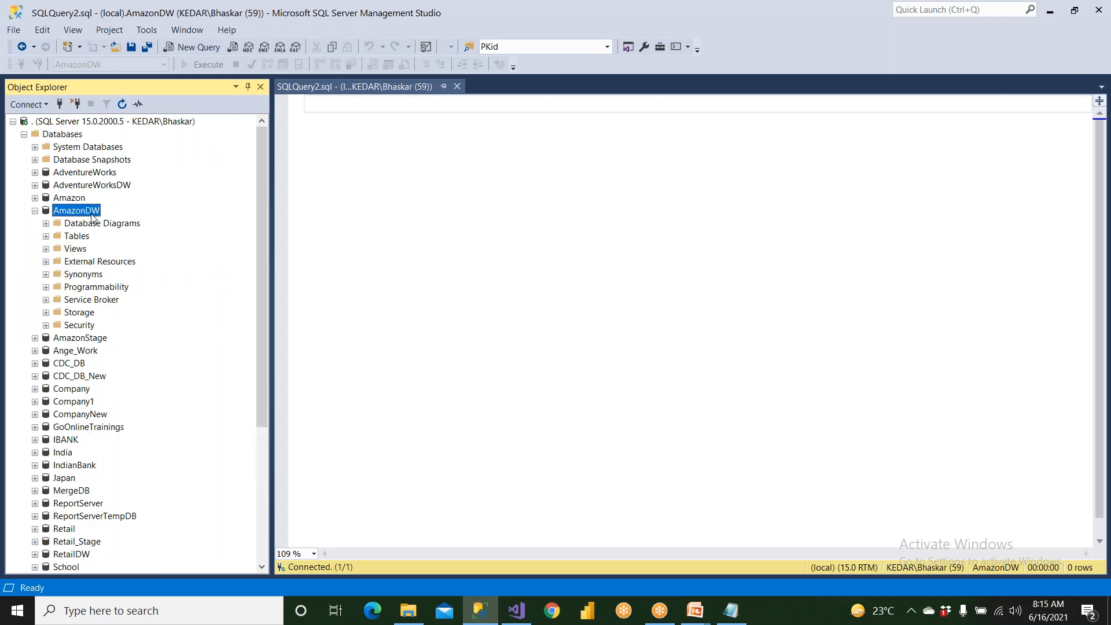
{"action": "right_click", "coordinate": [95, 216]}
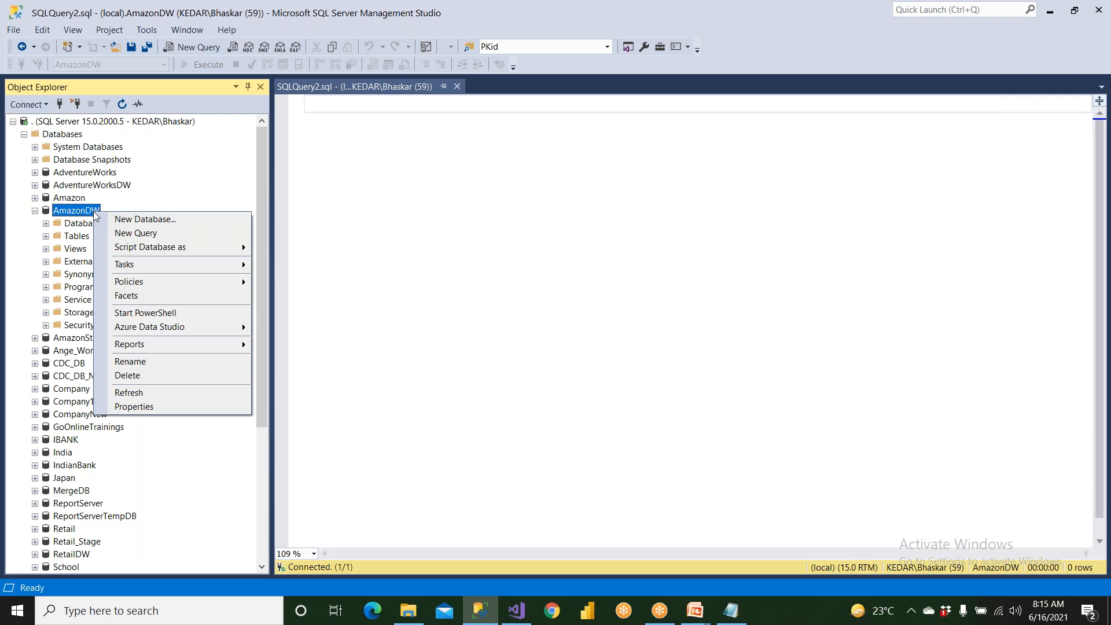
{"action": "left_click", "coordinate": [171, 407]}
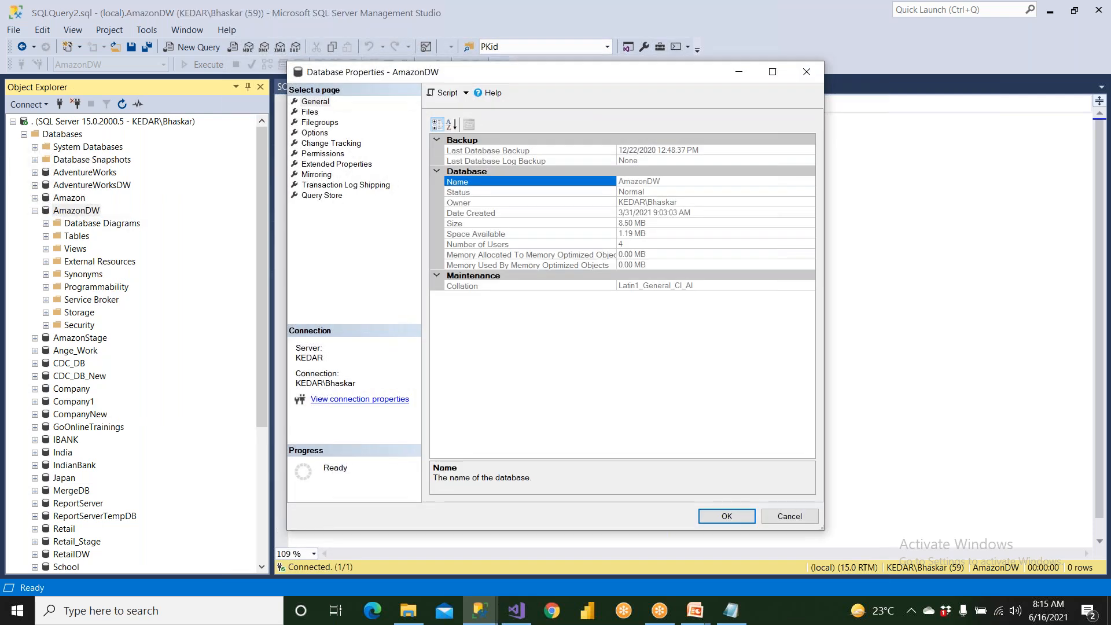
Circle the Size entry and its value with the annotation pen, write TB beside it, and close the AmazonDW properties.
{"action": "left_click", "coordinate": [732, 12]}
{"action": "left_click", "coordinate": [711, 46]}
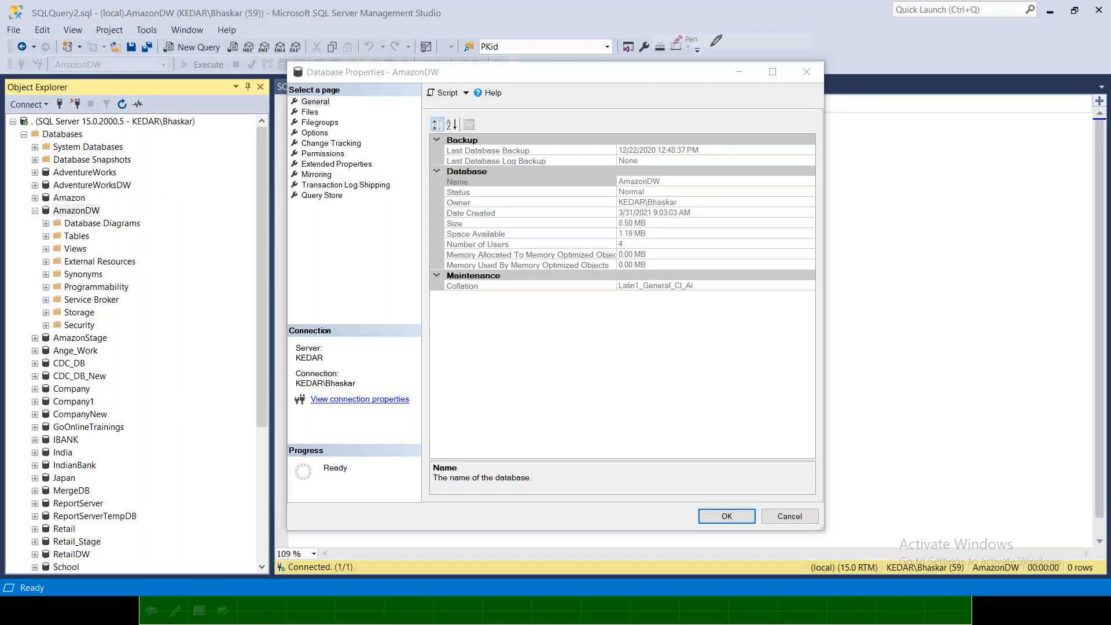
{"action": "left_click_drag", "start_coordinate": [457, 213], "coordinate": [468, 221]}
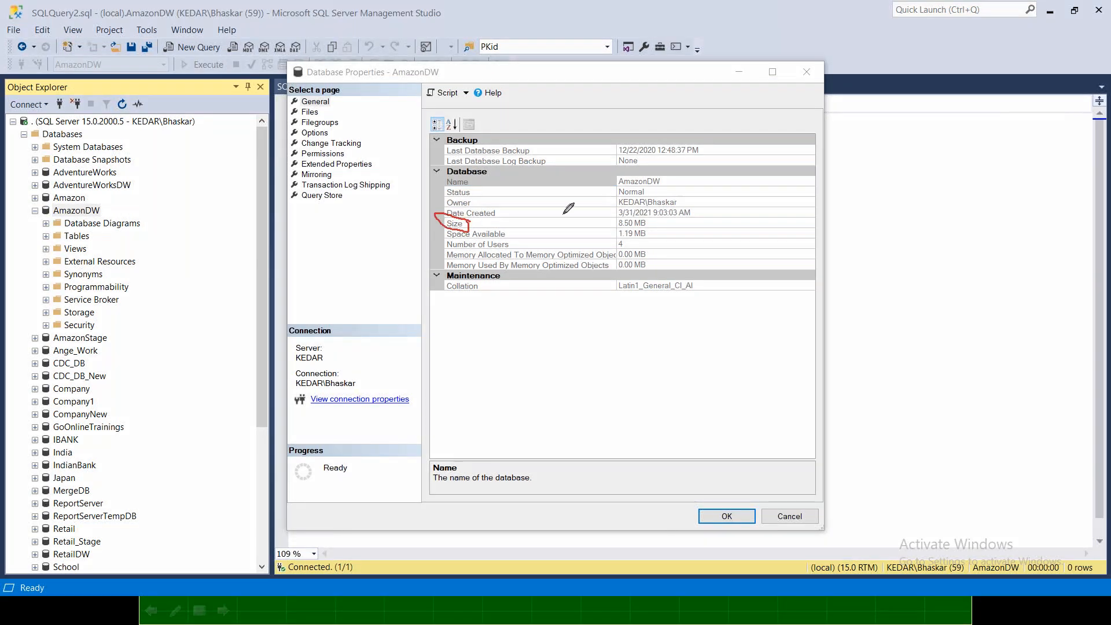
{"action": "mouse_move", "coordinate": [609, 227]}
{"action": "left_mouse_down"}
{"action": "mouse_move", "coordinate": [651, 225]}
{"action": "mouse_move", "coordinate": [622, 217]}
{"action": "mouse_move", "coordinate": [607, 226]}
{"action": "mouse_move", "coordinate": [684, 223]}
{"action": "left_mouse_up"}
{"action": "mouse_move", "coordinate": [696, 220]}
{"action": "left_mouse_down"}
{"action": "mouse_move", "coordinate": [713, 213]}
{"action": "mouse_move", "coordinate": [705, 234]}
{"action": "mouse_move", "coordinate": [723, 231]}
{"action": "left_mouse_up"}
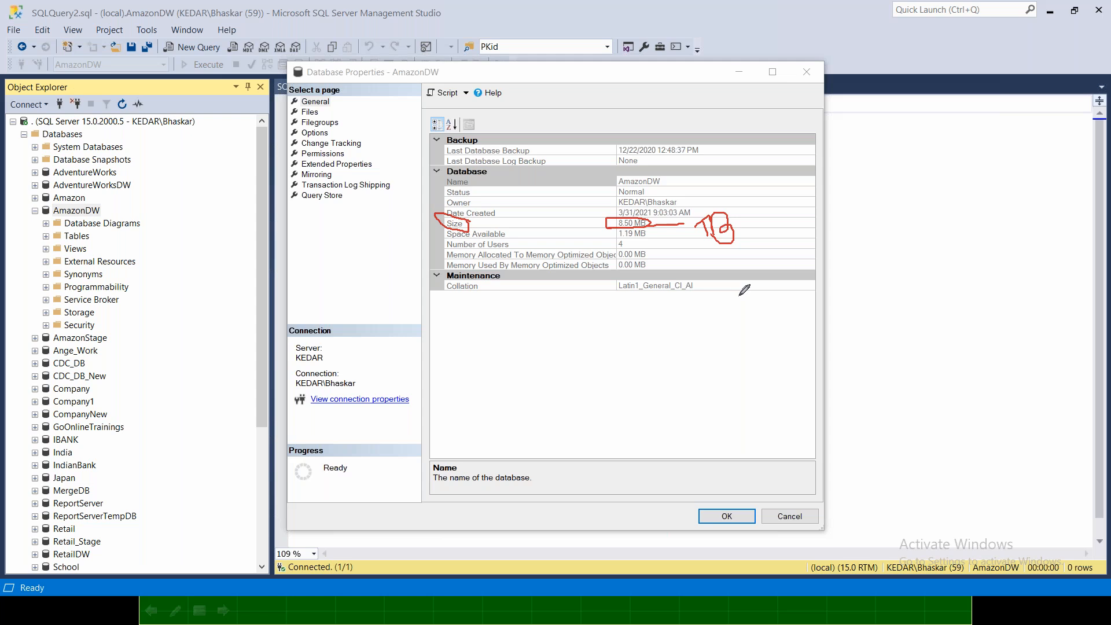
{"action": "left_click_drag", "start_coordinate": [684, 200], "coordinate": [699, 187]}
{"action": "left_click", "coordinate": [786, 520]}
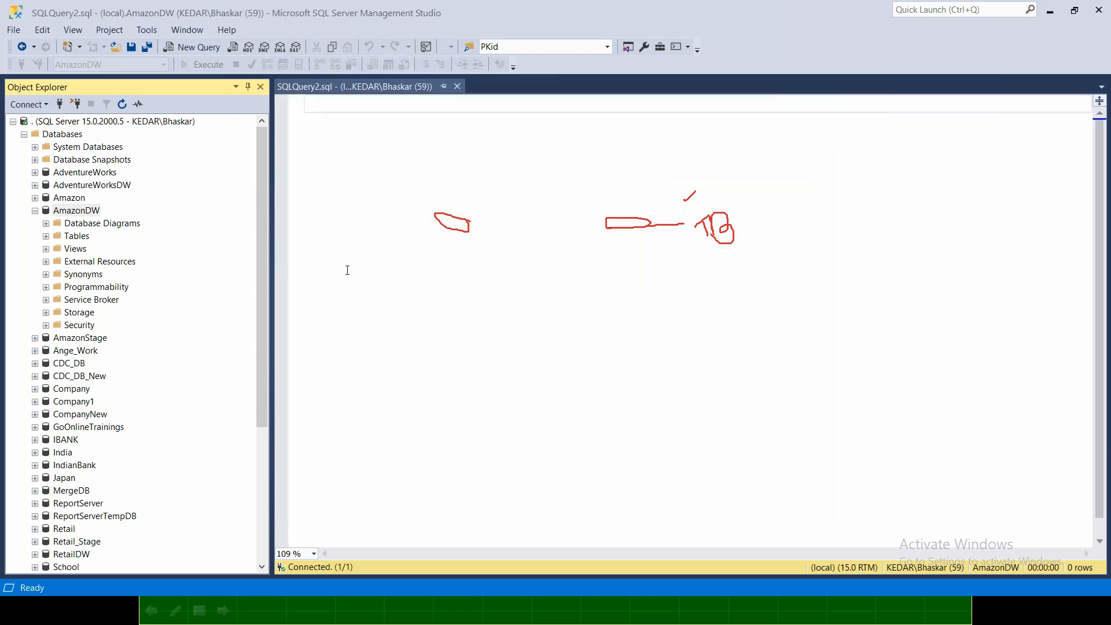
Review the AmazonDW database properties once more, close them, and collapse the SQL Server database list.
{"action": "right_click", "coordinate": [89, 213]}
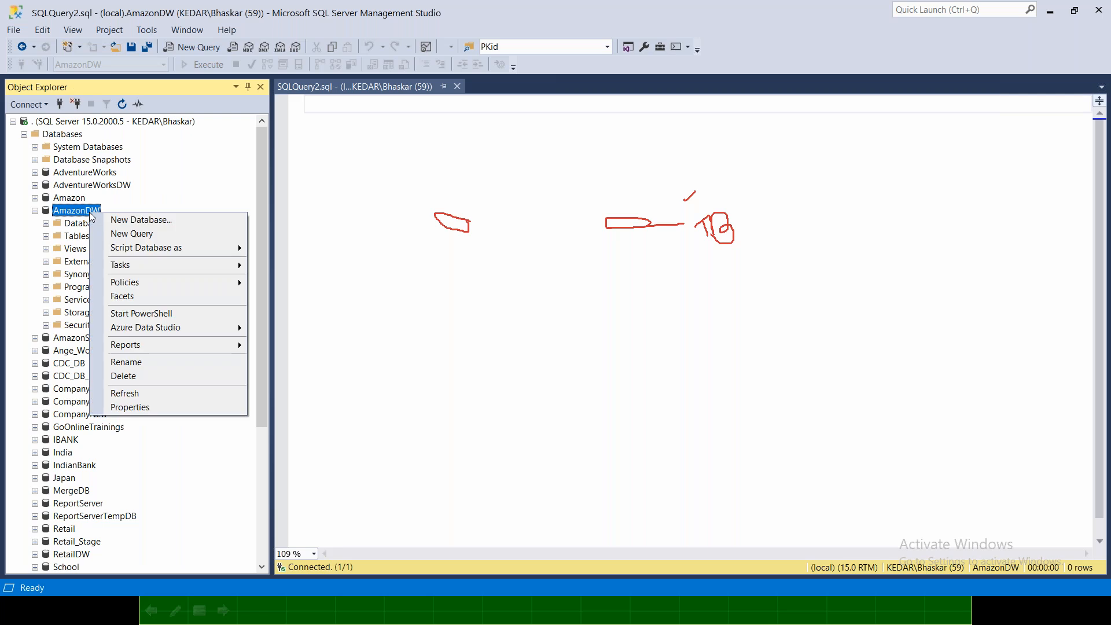
{"action": "left_click", "coordinate": [157, 406]}
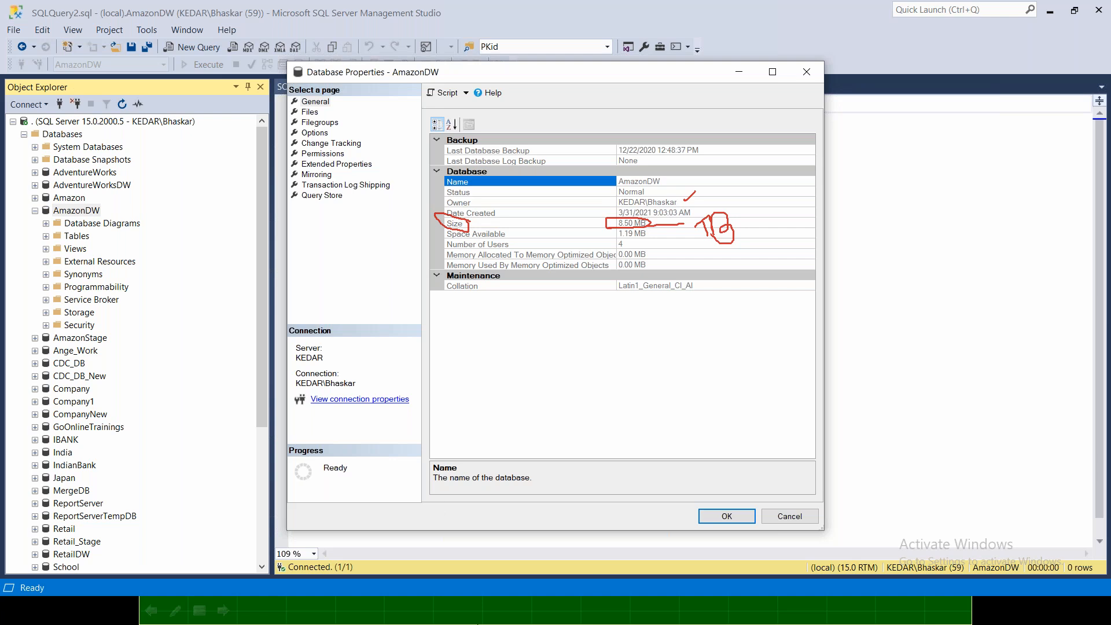
{"action": "left_click", "coordinate": [727, 517]}
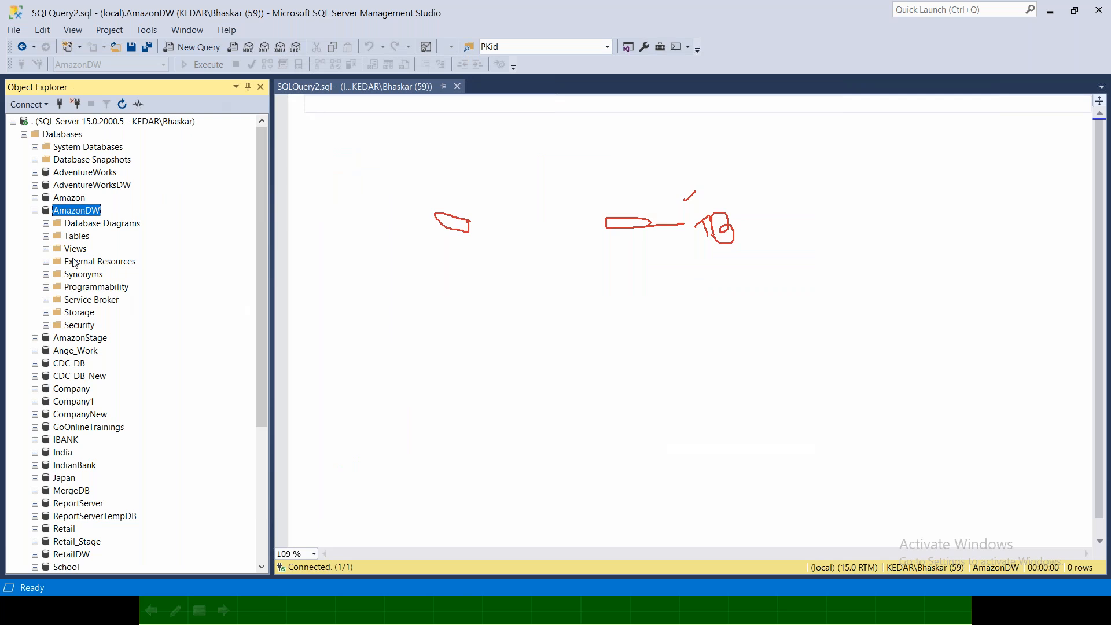
{"action": "left_click", "coordinate": [35, 211]}
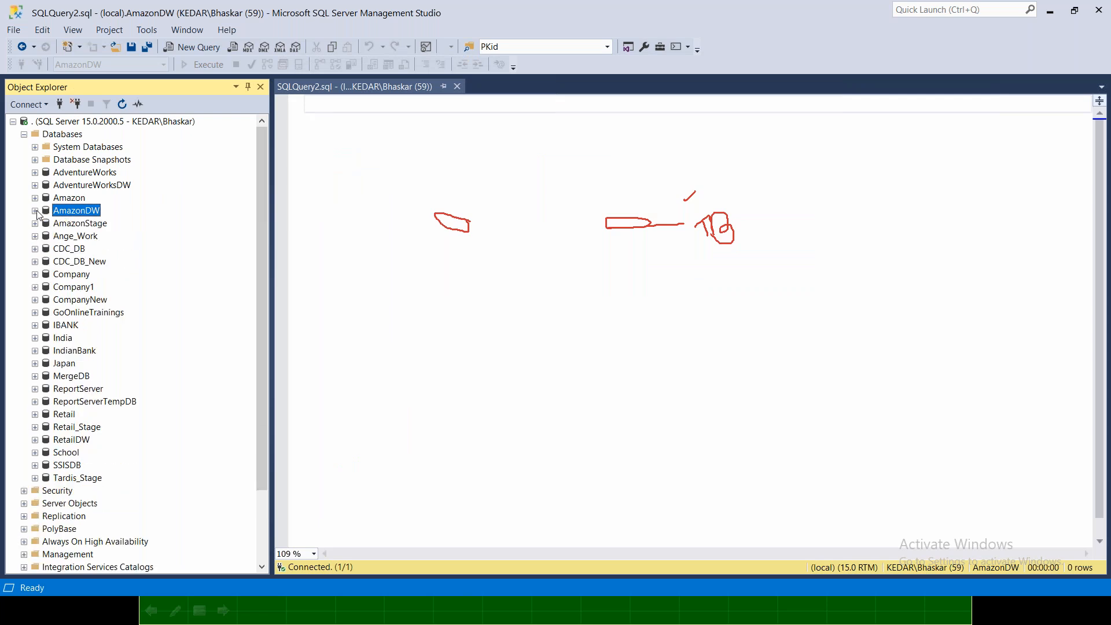
{"action": "left_click", "coordinate": [24, 135]}
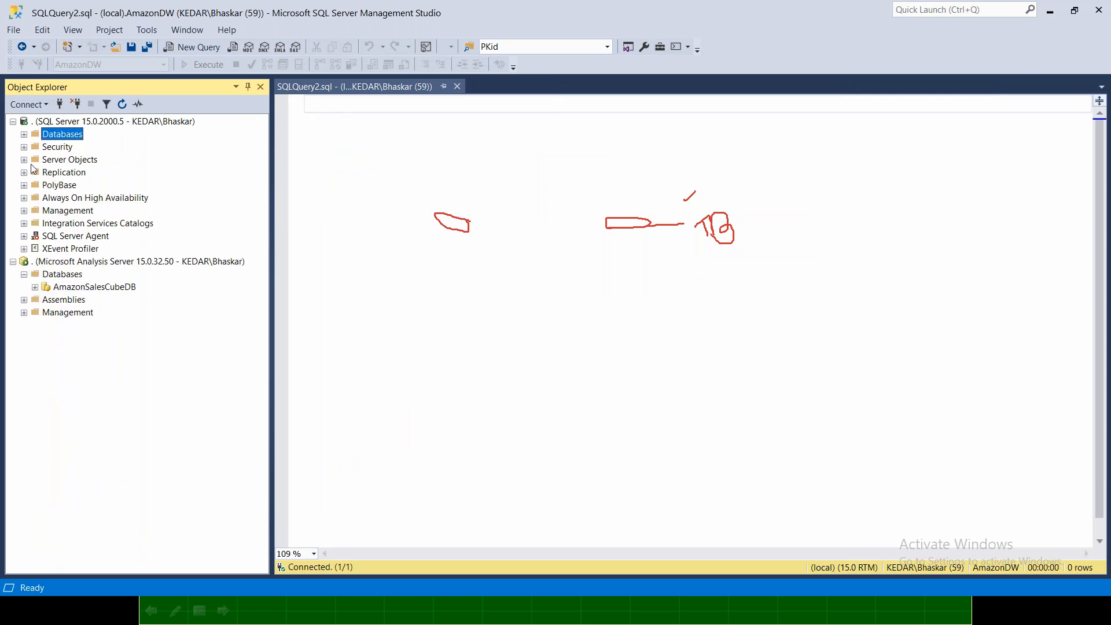
Open the properties of the AmazonSalesCubeDB database on the Analysis Server to check its estimated size.
{"action": "left_click", "coordinate": [59, 263]}
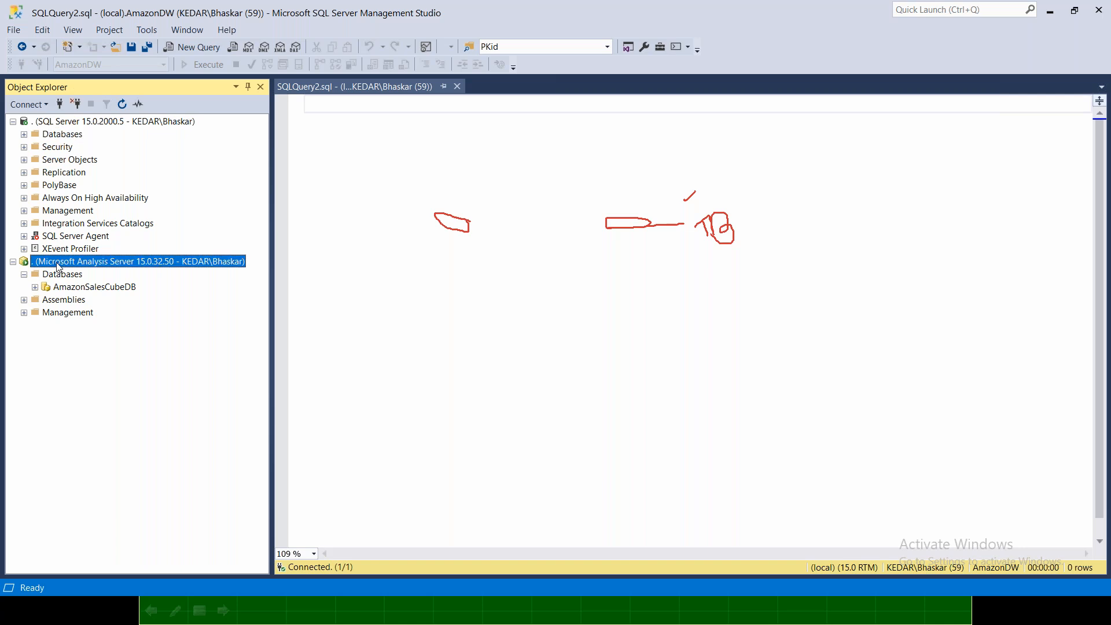
{"action": "left_click", "coordinate": [73, 291]}
{"action": "left_click", "coordinate": [65, 276]}
{"action": "left_click", "coordinate": [75, 293]}
{"action": "right_click", "coordinate": [75, 296]}
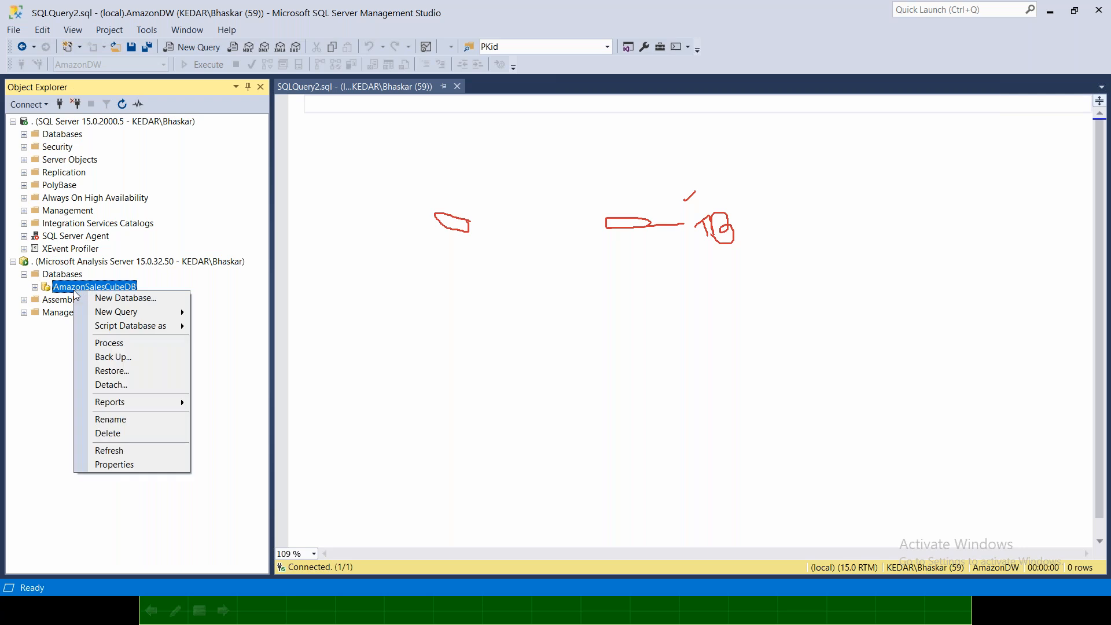
{"action": "left_click", "coordinate": [142, 469]}
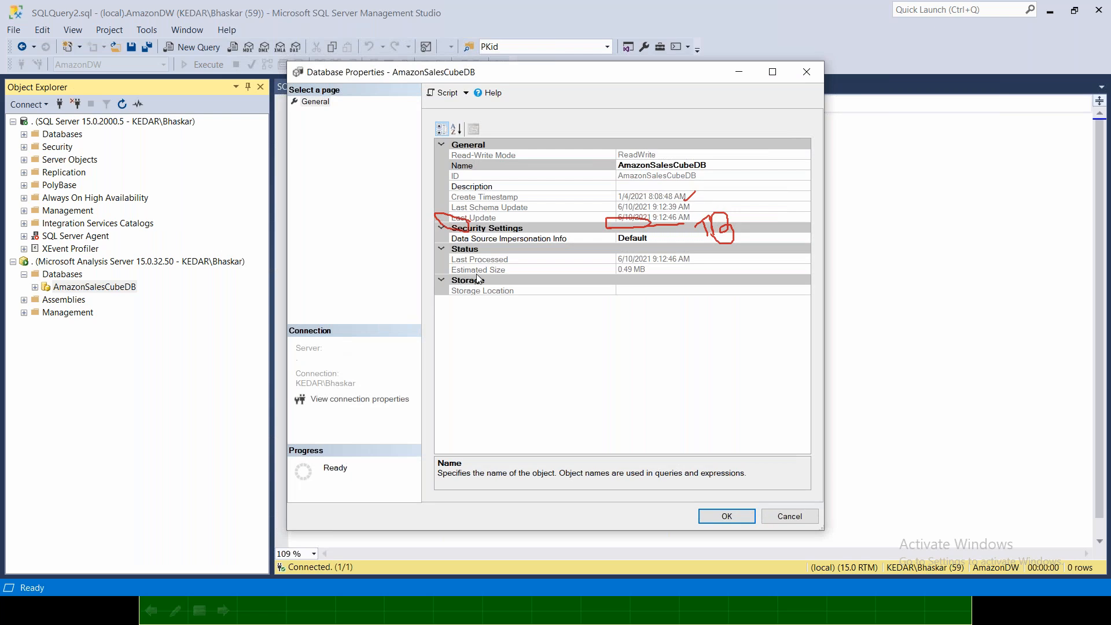
Replace the old pen marks with circles around Estimated Size, its value and the cube database name, and close the properties.
{"action": "left_click", "coordinate": [734, 8]}
{"action": "left_click", "coordinate": [734, 10]}
{"action": "left_click", "coordinate": [724, 46]}
{"action": "mouse_move", "coordinate": [522, 261]}
{"action": "left_mouse_down"}
{"action": "mouse_move", "coordinate": [456, 261]}
{"action": "mouse_move", "coordinate": [478, 282]}
{"action": "mouse_move", "coordinate": [510, 263]}
{"action": "left_mouse_up"}
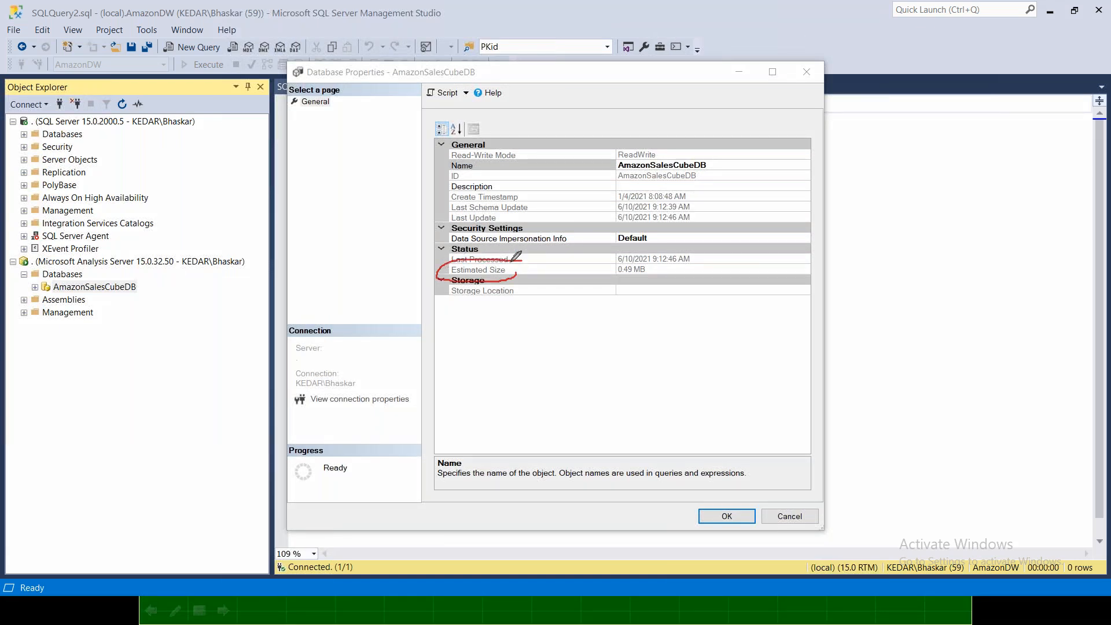
{"action": "mouse_move", "coordinate": [632, 263]}
{"action": "left_mouse_down"}
{"action": "mouse_move", "coordinate": [613, 276]}
{"action": "mouse_move", "coordinate": [651, 268]}
{"action": "left_mouse_up"}
{"action": "mouse_move", "coordinate": [709, 164]}
{"action": "left_mouse_down"}
{"action": "mouse_move", "coordinate": [640, 154]}
{"action": "mouse_move", "coordinate": [615, 164]}
{"action": "mouse_move", "coordinate": [711, 172]}
{"action": "mouse_move", "coordinate": [707, 149]}
{"action": "mouse_move", "coordinate": [721, 167]}
{"action": "mouse_move", "coordinate": [741, 137]}
{"action": "left_mouse_up"}
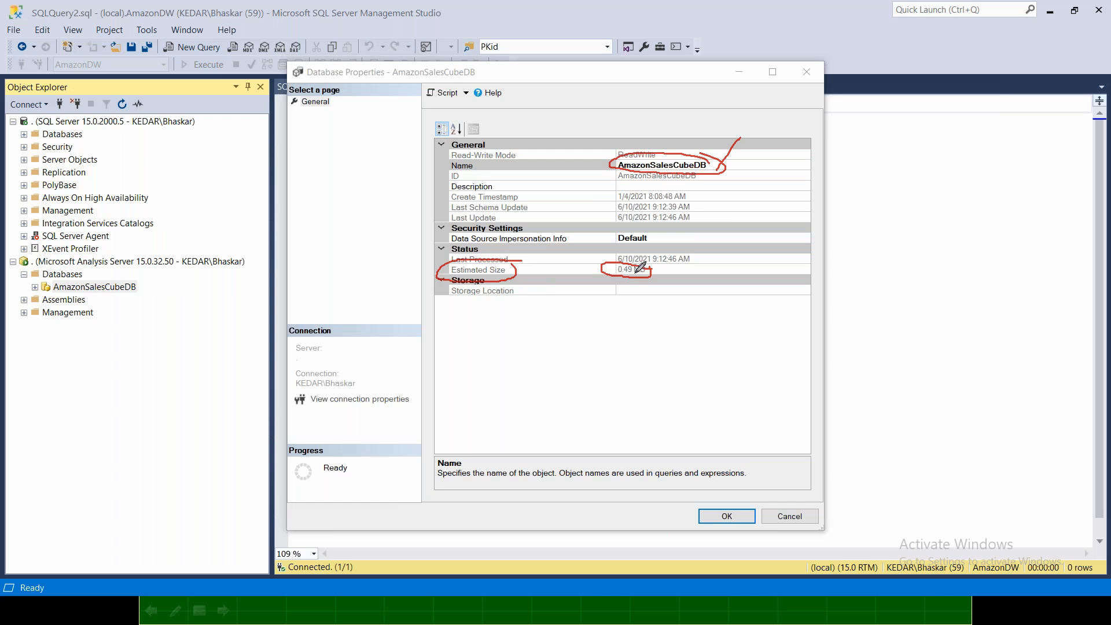
{"action": "left_click", "coordinate": [811, 520]}
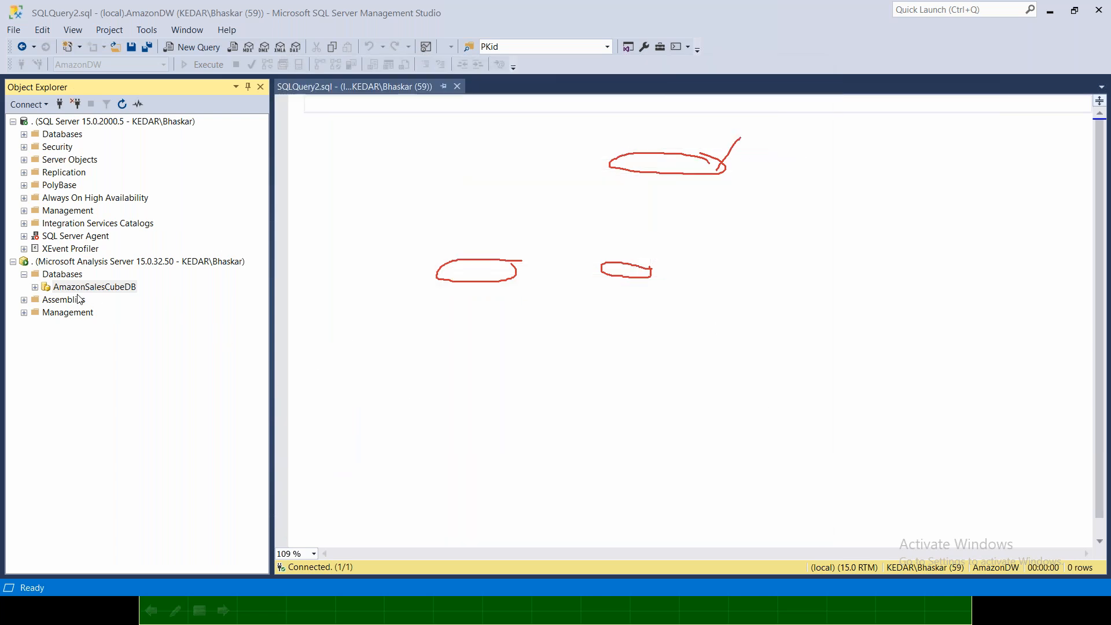
Recheck the AmazonSalesCubeDB properties, close them, and exit the annotation mode to clear the pen marks.
{"action": "right_click", "coordinate": [79, 291]}
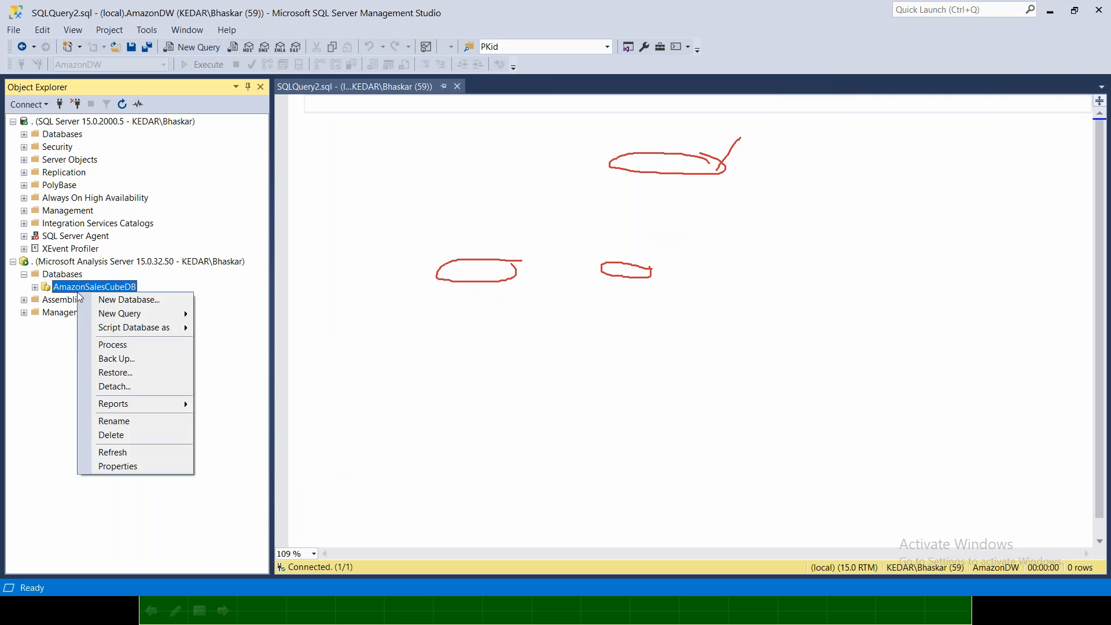
{"action": "left_click", "coordinate": [145, 466]}
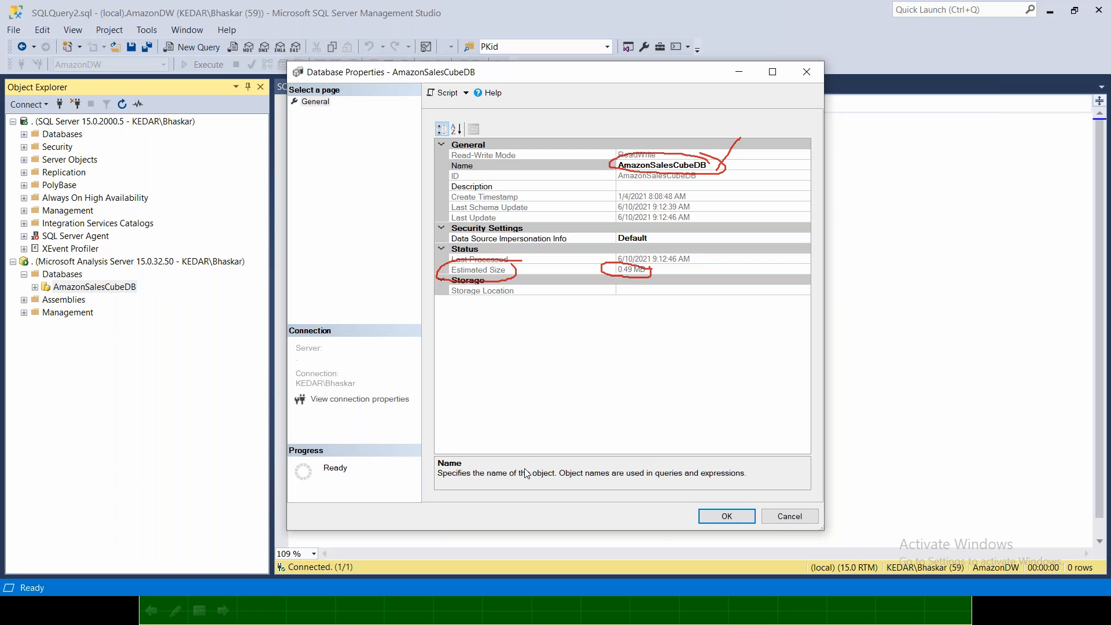
{"action": "left_click", "coordinate": [798, 516]}
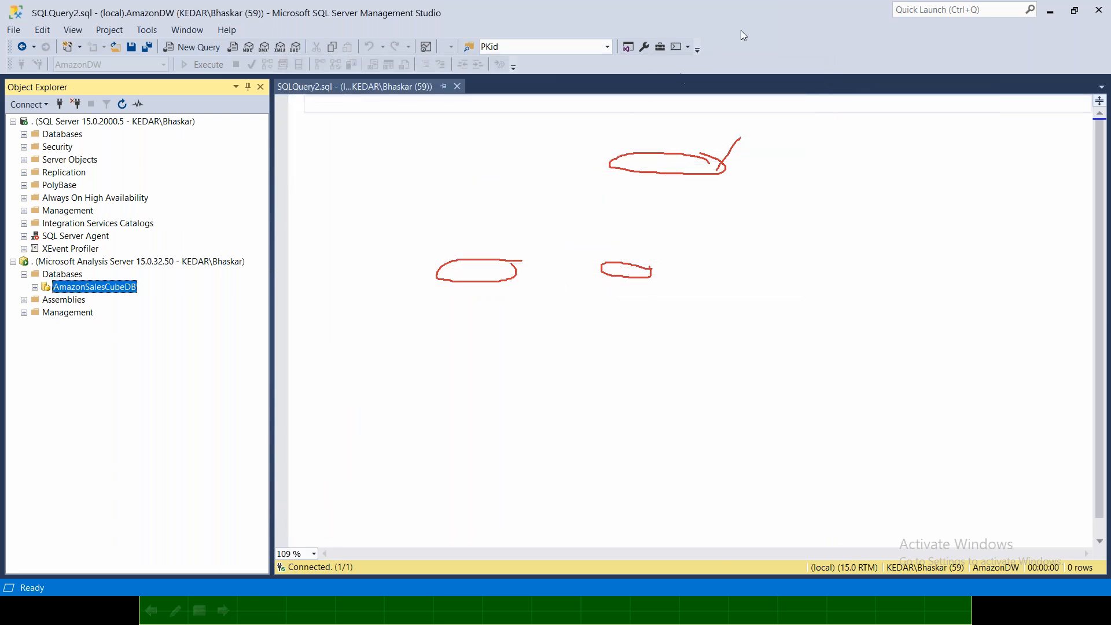
{"action": "left_click", "coordinate": [734, 12]}
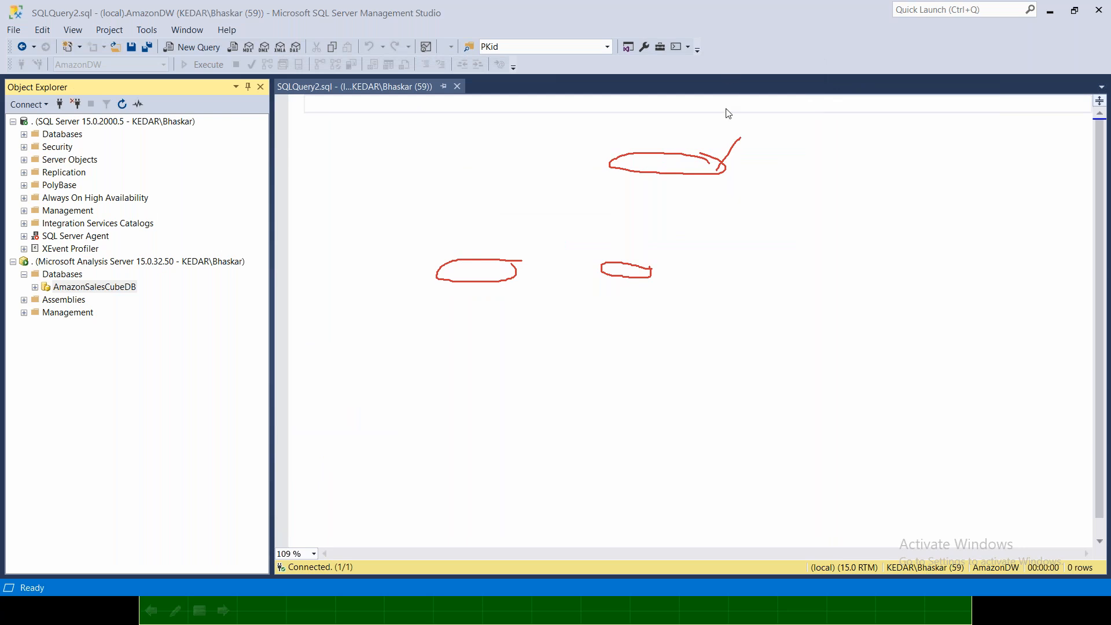
{"action": "key", "text": "Escape"}
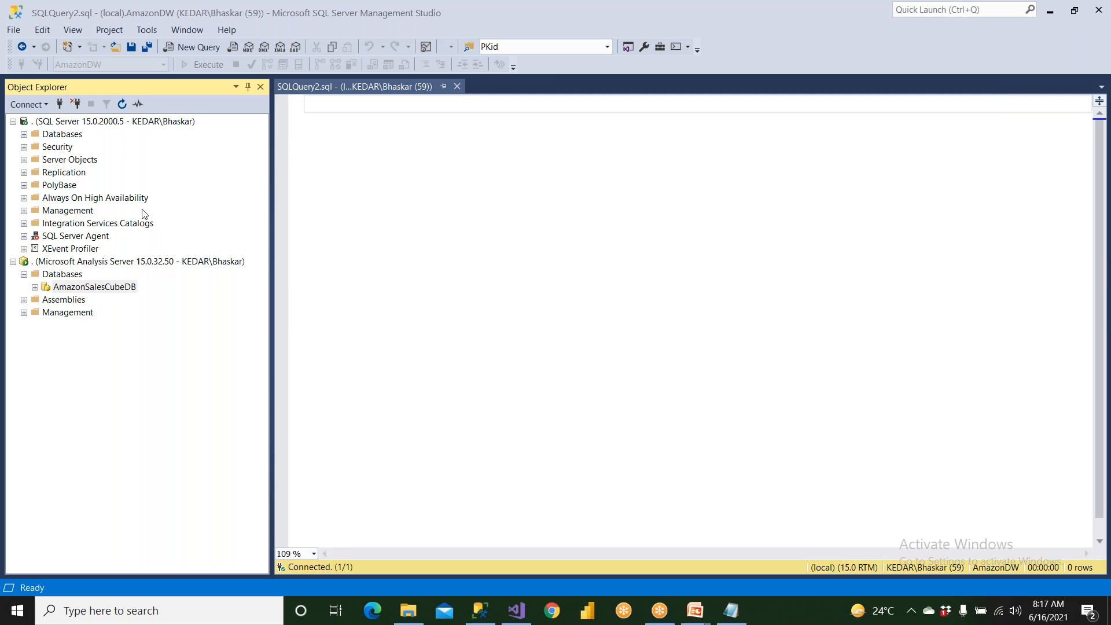
Create a new MDX query on AmazonSalesCubeDB and expand the Sales measures of AmazonSalesCube in the metadata.
{"action": "left_click", "coordinate": [198, 50]}
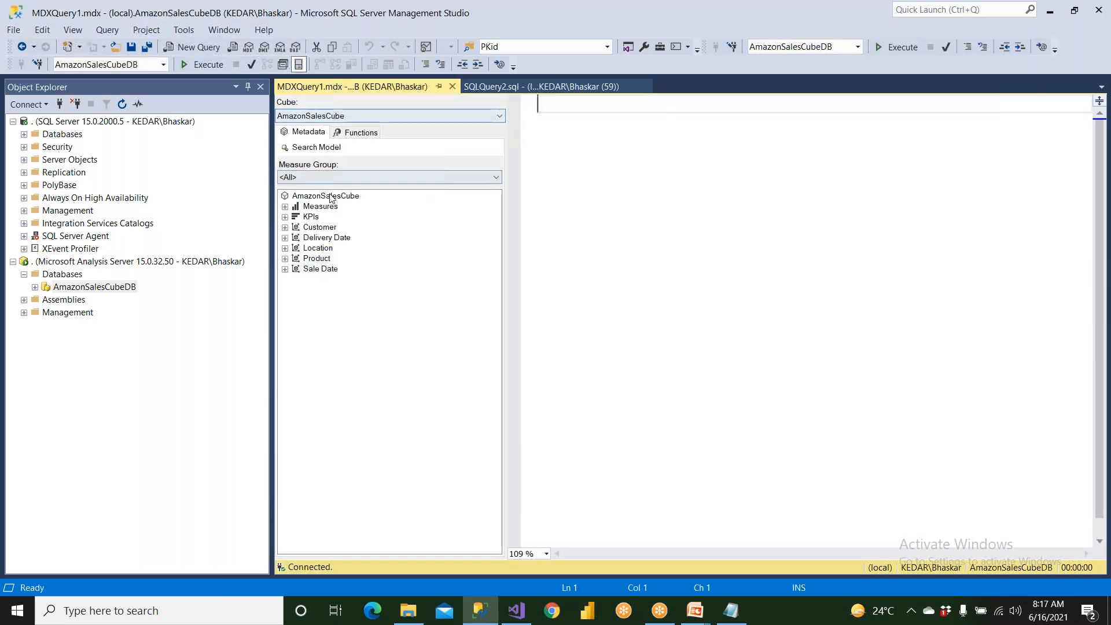
{"action": "left_click", "coordinate": [285, 206]}
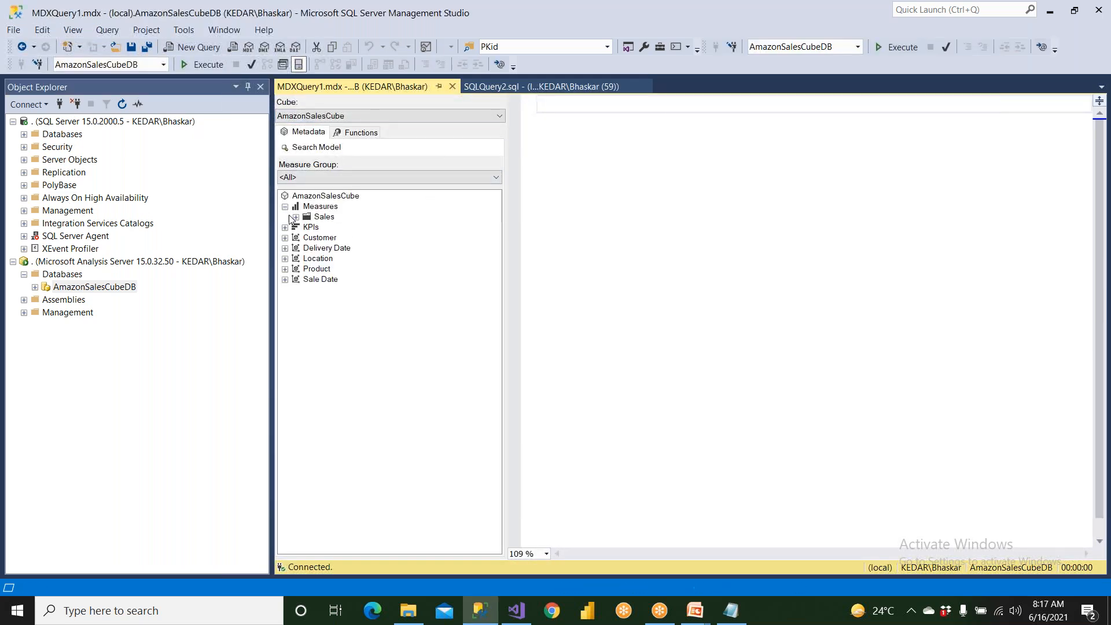
{"action": "left_click", "coordinate": [295, 217]}
Add the comment lines "--Attribute" and "--Hierarchy" to the MDX query, with a blank line after each.
{"action": "left_click", "coordinate": [560, 124]}
{"action": "type", "text": "--Attriu"}
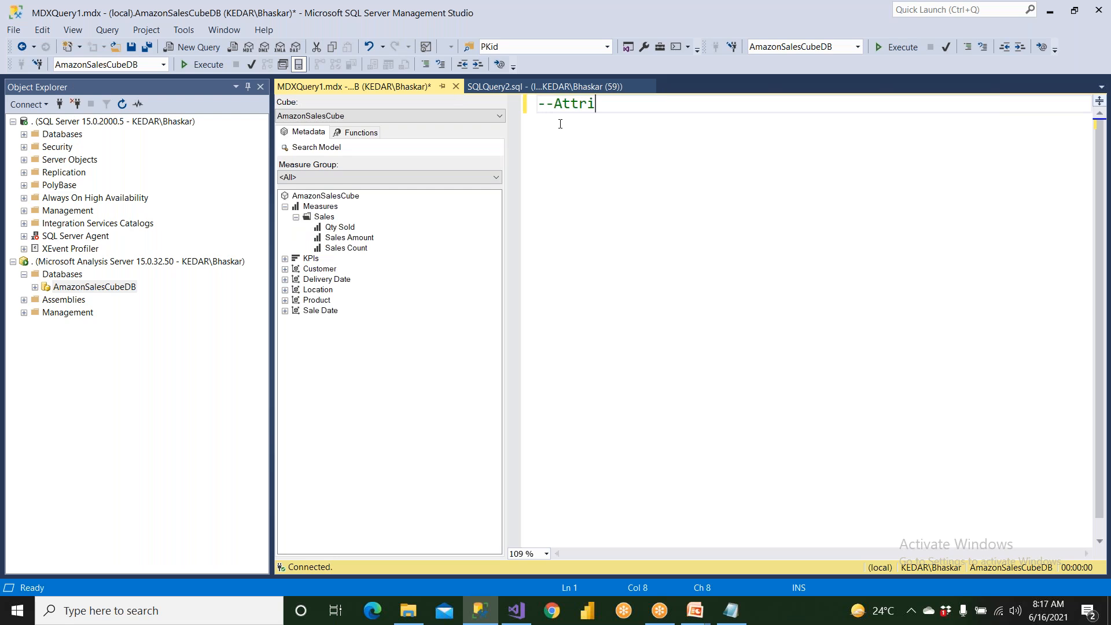
{"action": "key", "text": "BackSpace"}
{"action": "type", "text": "bute"}
{"action": "key", "text": "Return"}
{"action": "key", "text": "Return"}
{"action": "type", "text": "--H"}
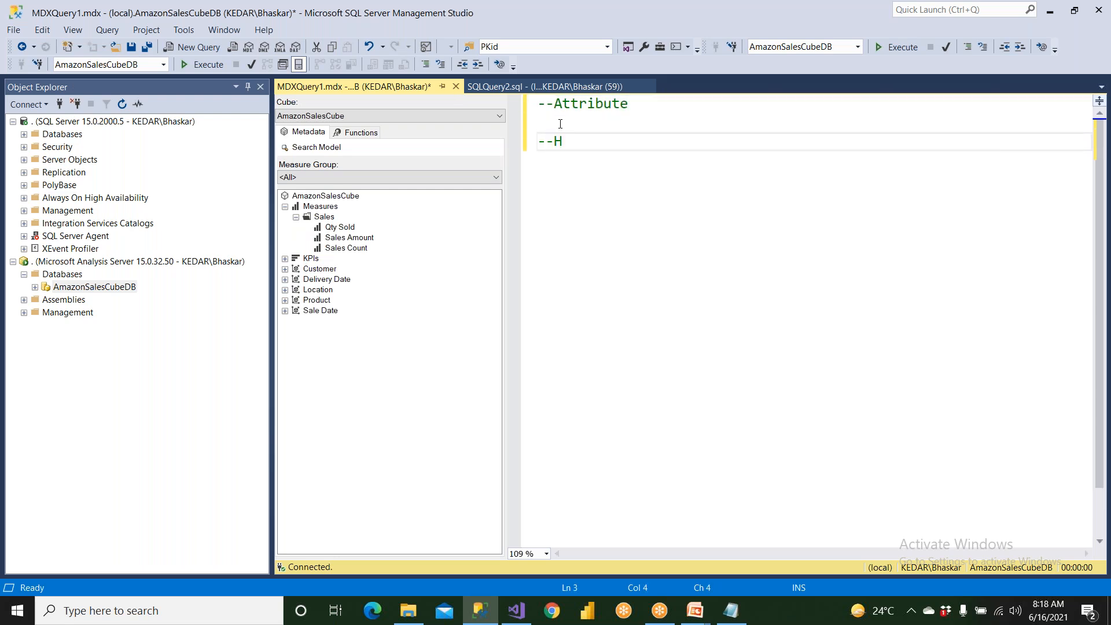
{"action": "type", "text": "ierarchy"}
{"action": "key", "text": "Return"}
{"action": "key", "text": "Return"}
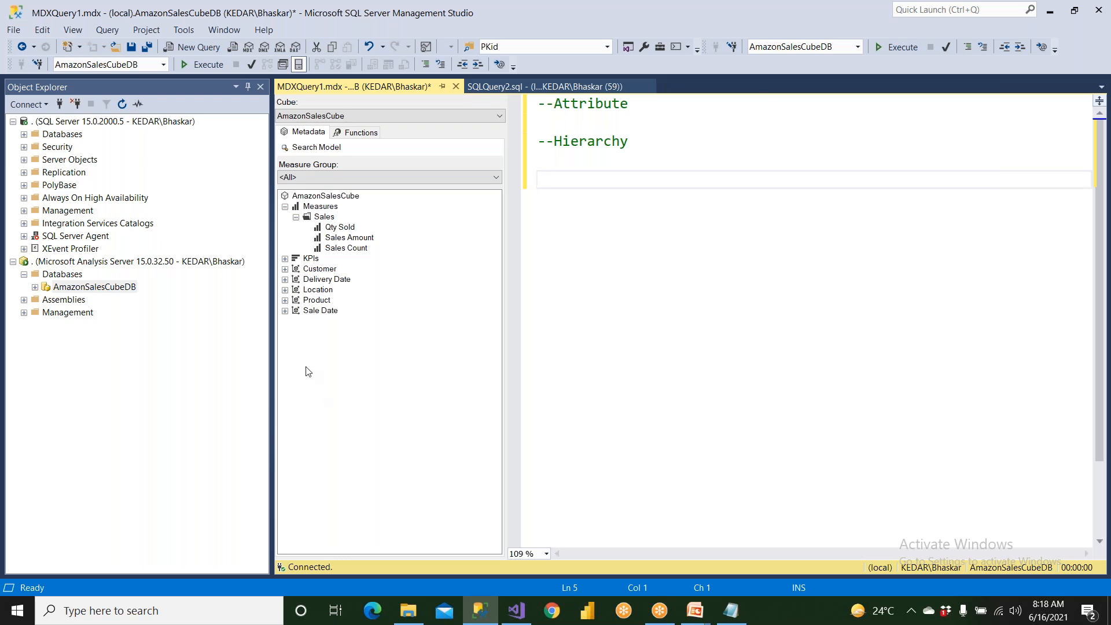
Look over the Sales measures, expand the Customer dimension, and examine its Customer Key and Customer Name attributes.
{"action": "left_click", "coordinate": [346, 231]}
{"action": "left_click", "coordinate": [346, 239]}
{"action": "left_click", "coordinate": [344, 229]}
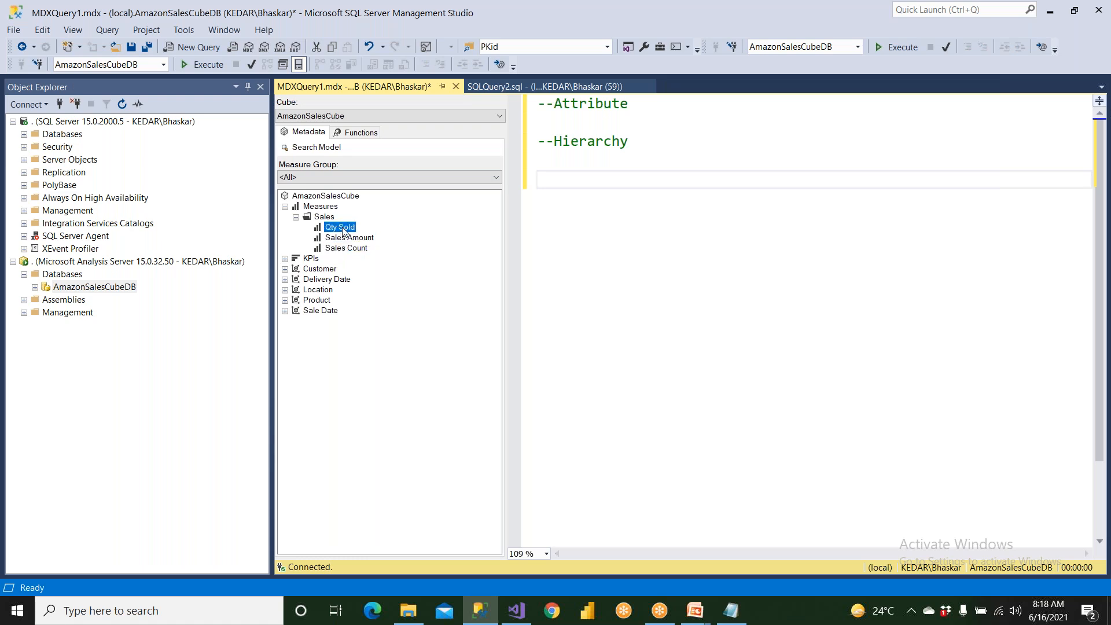
{"action": "left_click", "coordinate": [319, 271]}
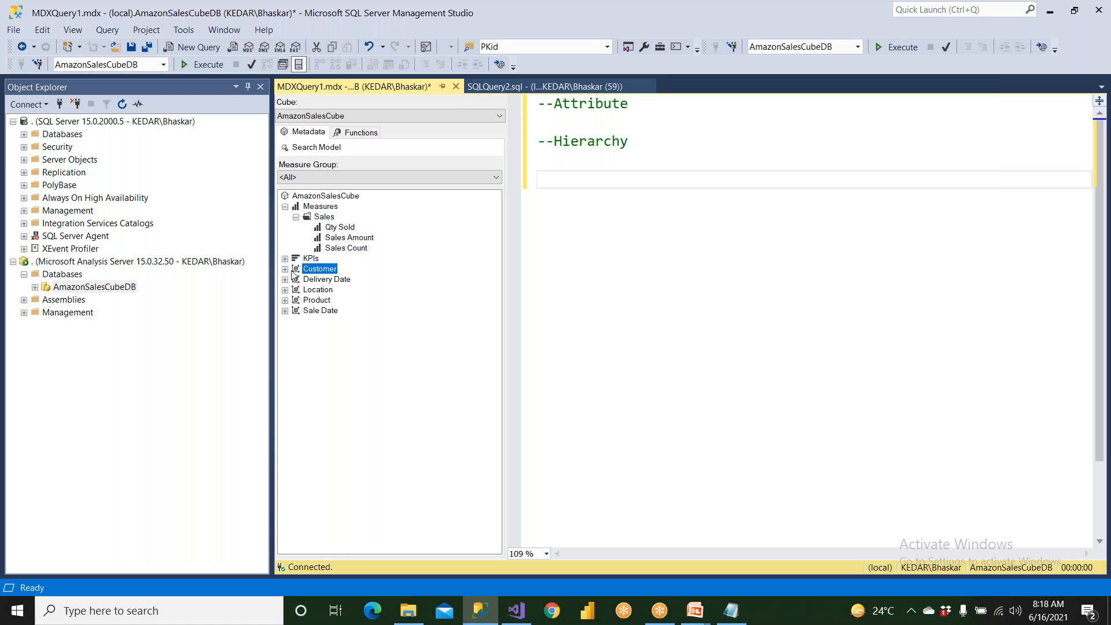
{"action": "left_click", "coordinate": [285, 269]}
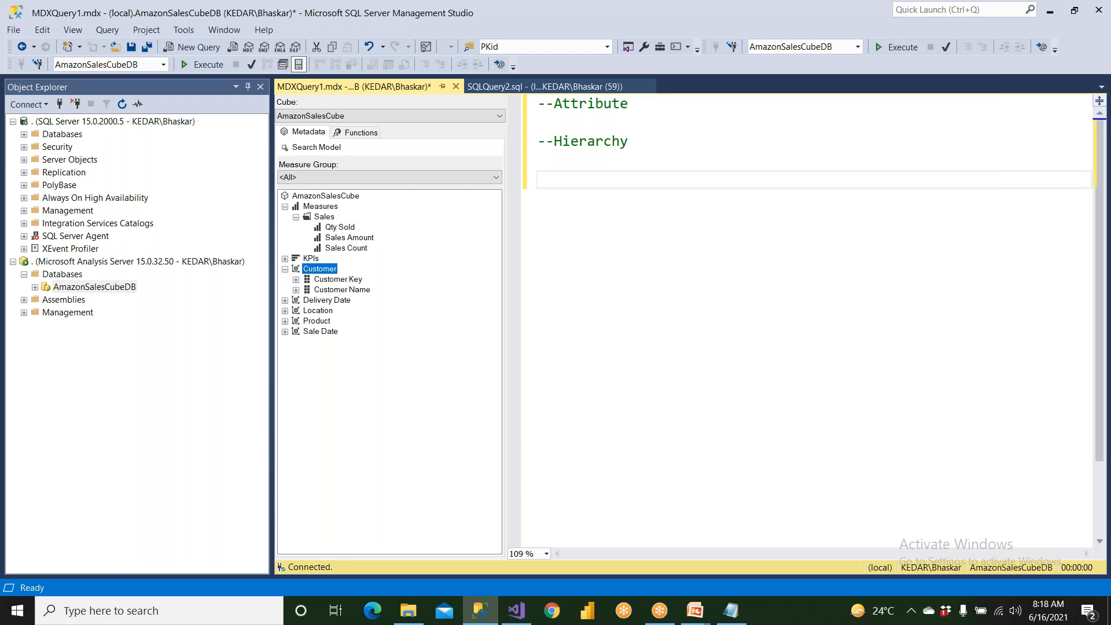
{"action": "left_click", "coordinate": [338, 290]}
{"action": "left_click", "coordinate": [341, 283]}
{"action": "left_click", "coordinate": [343, 289]}
{"action": "left_click", "coordinate": [342, 282]}
{"action": "left_click", "coordinate": [345, 291]}
{"action": "left_click", "coordinate": [347, 281]}
Change the "--Attribute" comment in the MDX query to "--Attributes/Cols".
{"action": "left_click", "coordinate": [645, 107]}
{"action": "type", "text": "/Cols"}
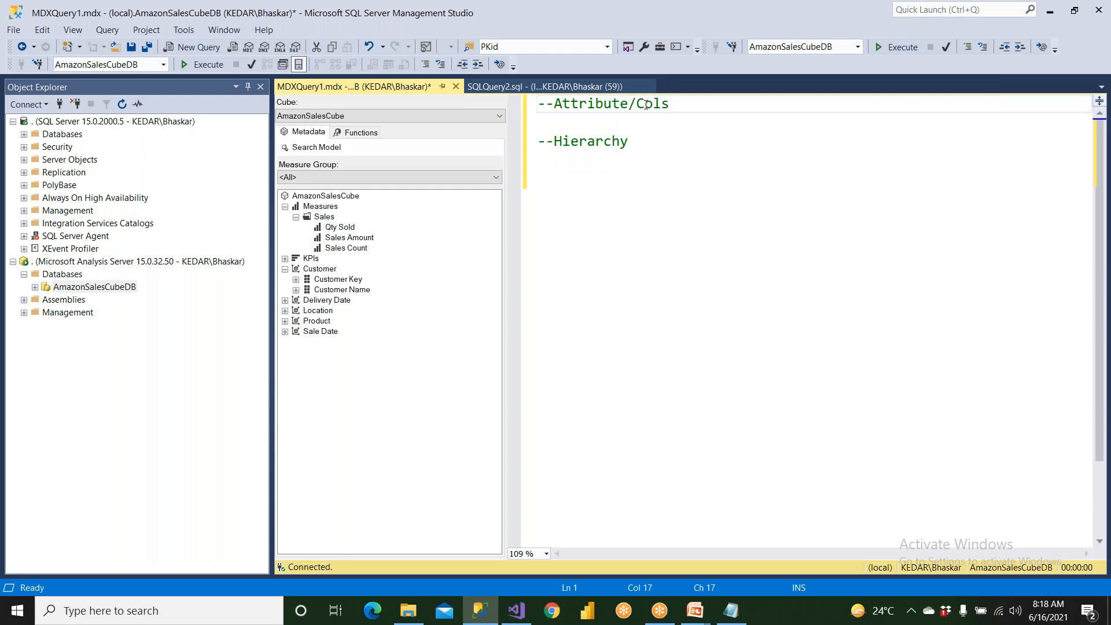
{"action": "key", "text": "Left"}
{"action": "type", "text": "s"}
Collapse the Customer dimension, expand Location, and go through its City, Country, Location Key and State attributes and LocHierarchy.
{"action": "left_click", "coordinate": [286, 268]}
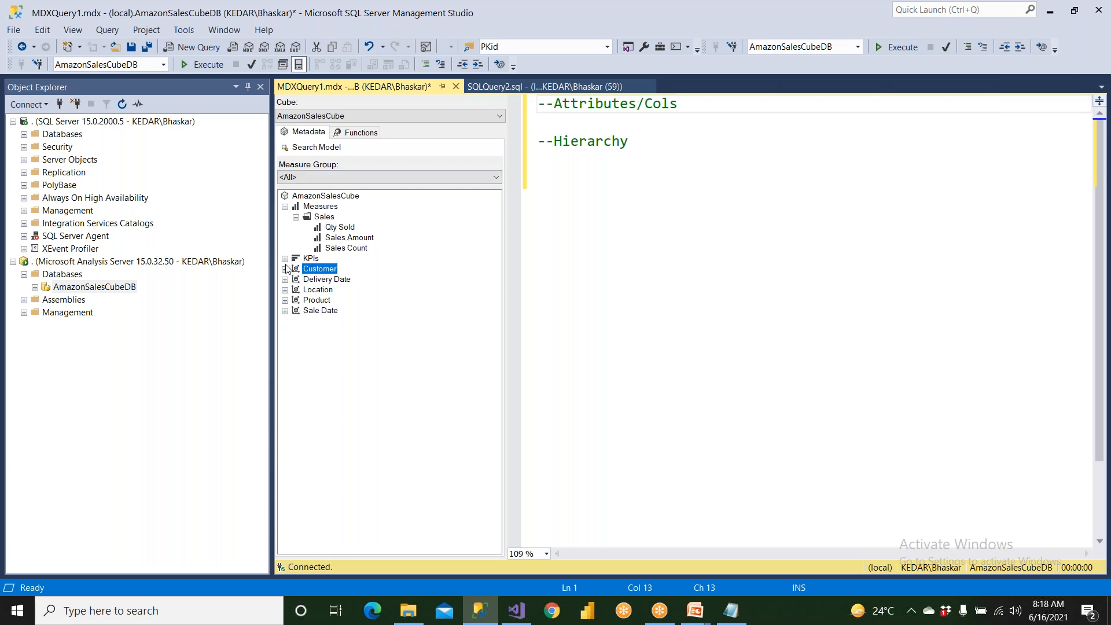
{"action": "left_click", "coordinate": [325, 290]}
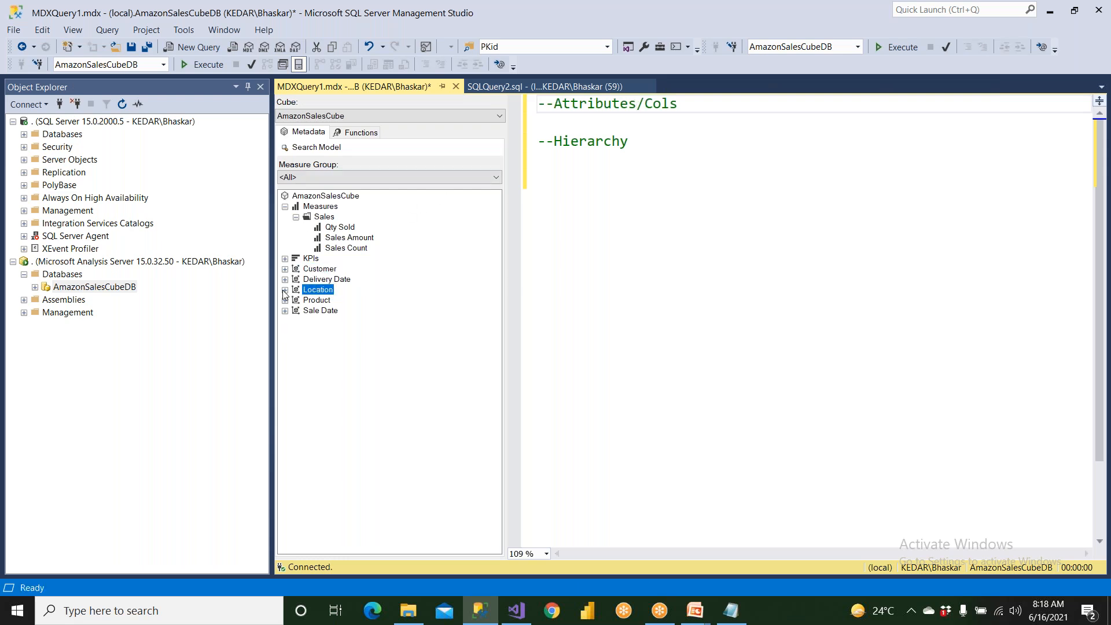
{"action": "left_click", "coordinate": [285, 290]}
{"action": "left_click", "coordinate": [320, 301]}
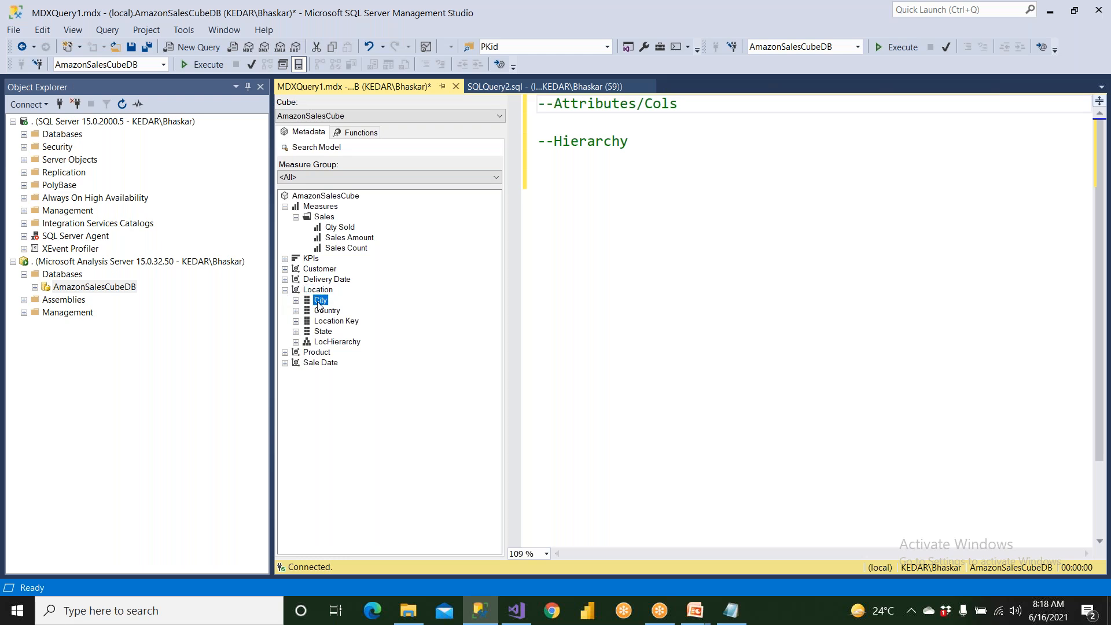
{"action": "left_click", "coordinate": [326, 311]}
{"action": "left_click", "coordinate": [340, 322]}
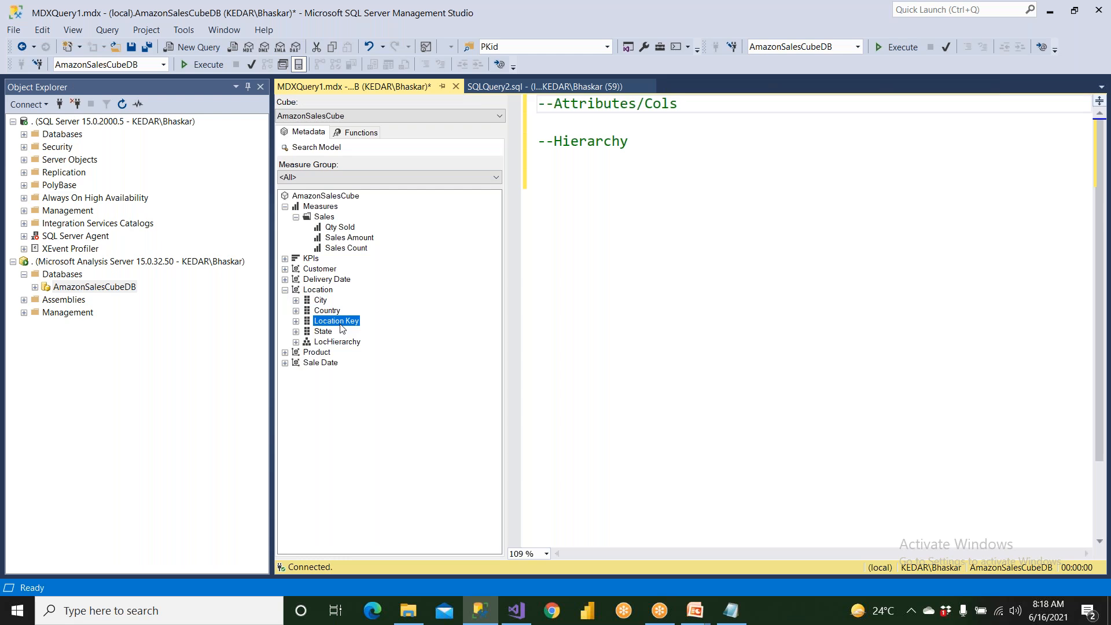
{"action": "left_click", "coordinate": [328, 333]}
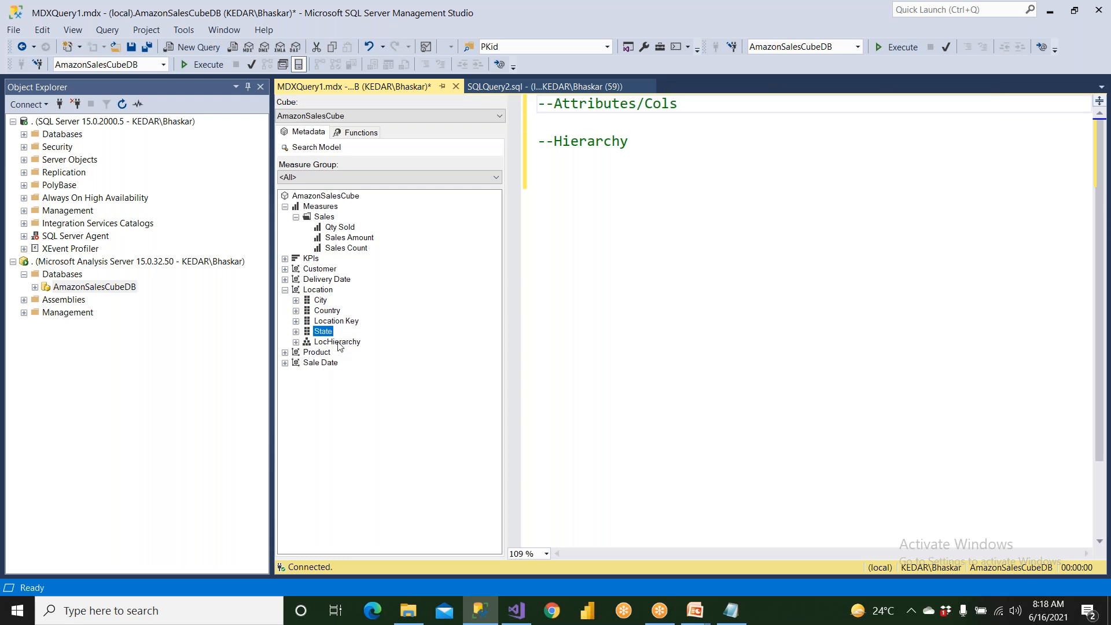
{"action": "left_click", "coordinate": [339, 342]}
Expand LocHierarchy in the Location dimension and compare its levels with the City attribute.
{"action": "left_click", "coordinate": [322, 301]}
{"action": "left_click", "coordinate": [296, 342]}
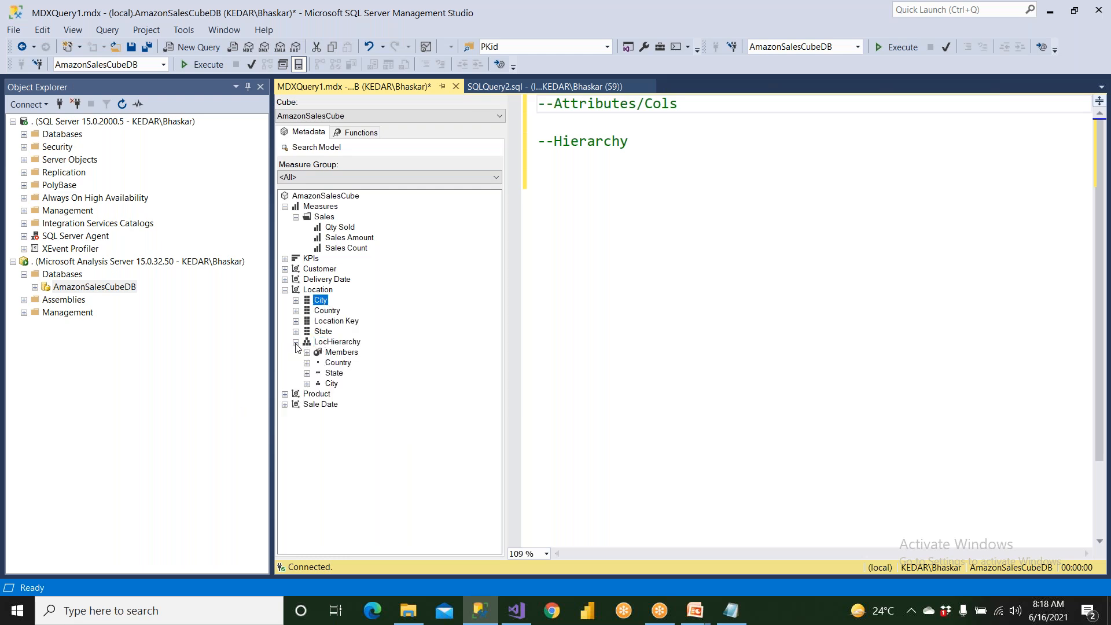
{"action": "left_click", "coordinate": [341, 373]}
{"action": "left_click", "coordinate": [319, 303]}
Insert the City attribute's level, [Location].[City].[City], beneath the "--Attributes/Cols" comment and add blank lines after it.
{"action": "left_click", "coordinate": [297, 301]}
{"action": "left_click", "coordinate": [332, 322]}
{"action": "left_click_drag", "start_coordinate": [336, 327], "coordinate": [694, 133]}
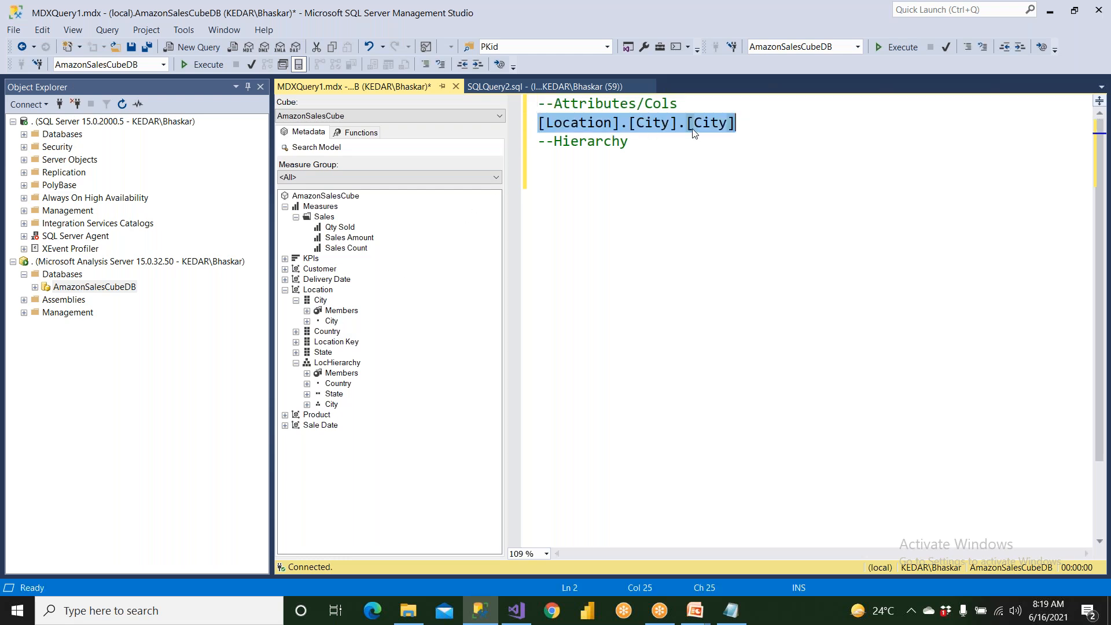
{"action": "left_click", "coordinate": [739, 124]}
{"action": "key", "text": "Return"}
{"action": "key", "text": "Return"}
{"action": "key", "text": "Return"}
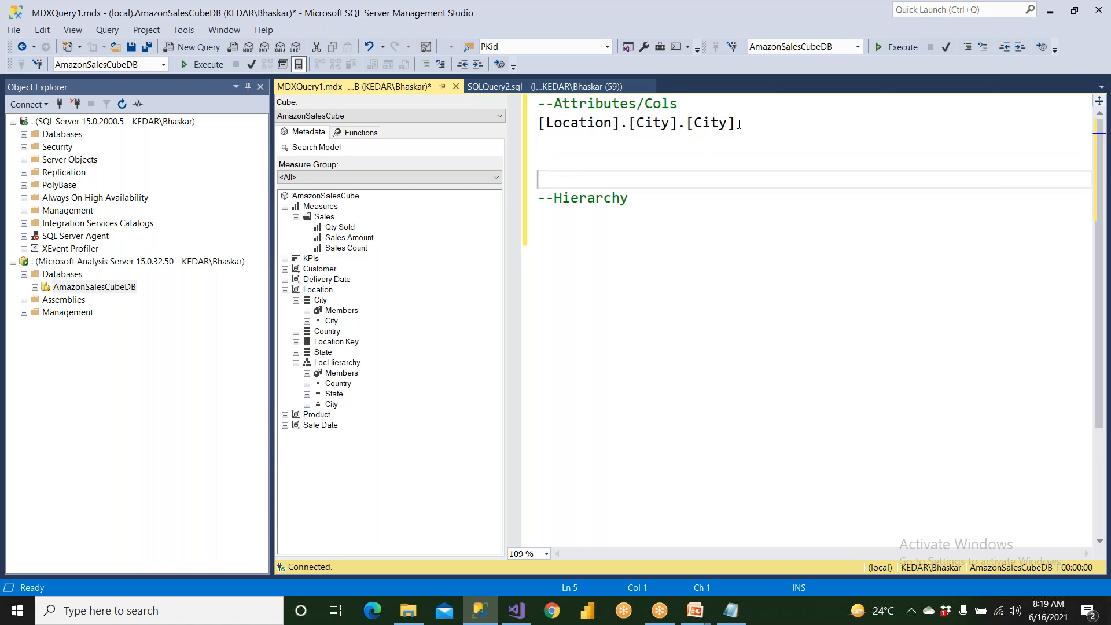
Review the Location attributes and LocHierarchy levels, and insert the hierarchy's City level, [Location].[LocHierarchy].[City], beneath the "--Hierarchy" comment.
{"action": "left_click", "coordinate": [320, 300]}
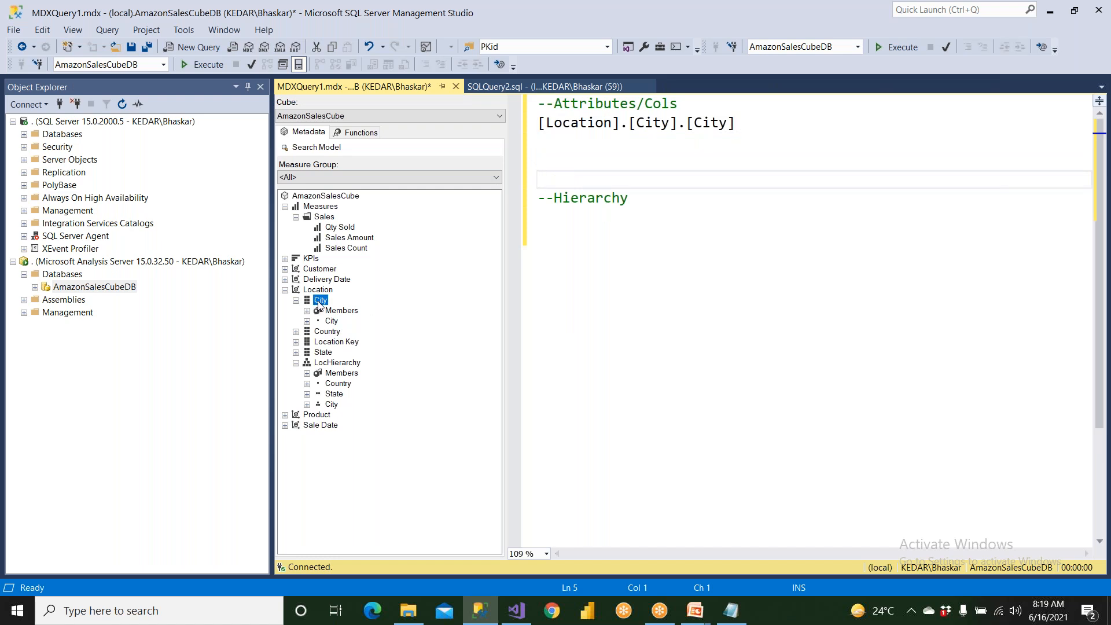
{"action": "left_click", "coordinate": [328, 332]}
{"action": "left_click", "coordinate": [332, 343]}
{"action": "left_click", "coordinate": [329, 353]}
{"action": "left_click", "coordinate": [341, 395]}
{"action": "left_click", "coordinate": [334, 405]}
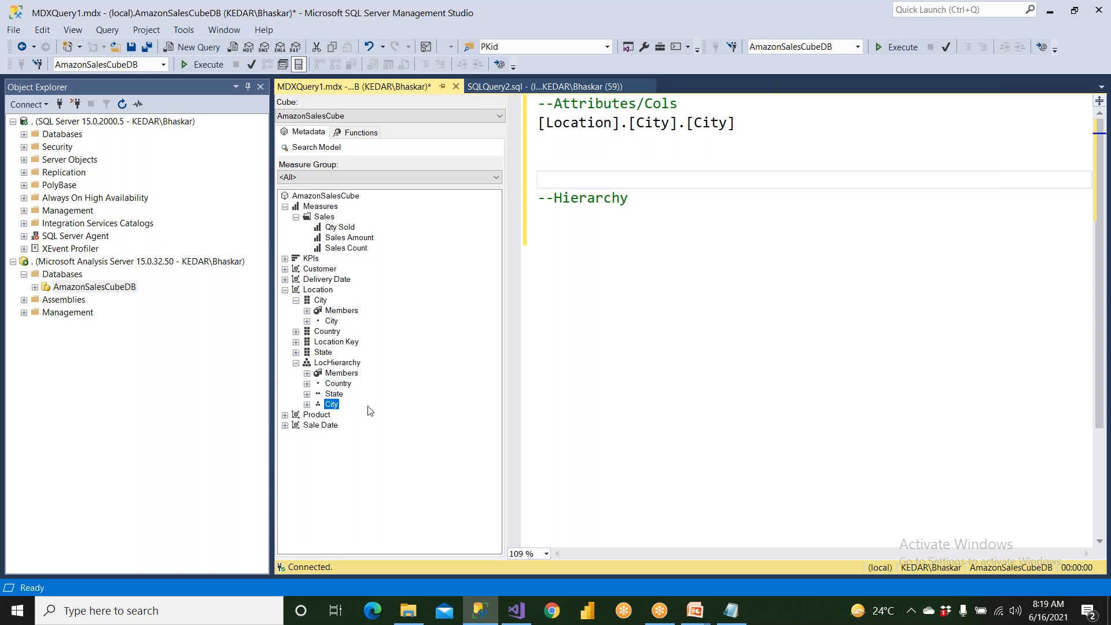
{"action": "left_click_drag", "start_coordinate": [333, 406], "coordinate": [562, 227]}
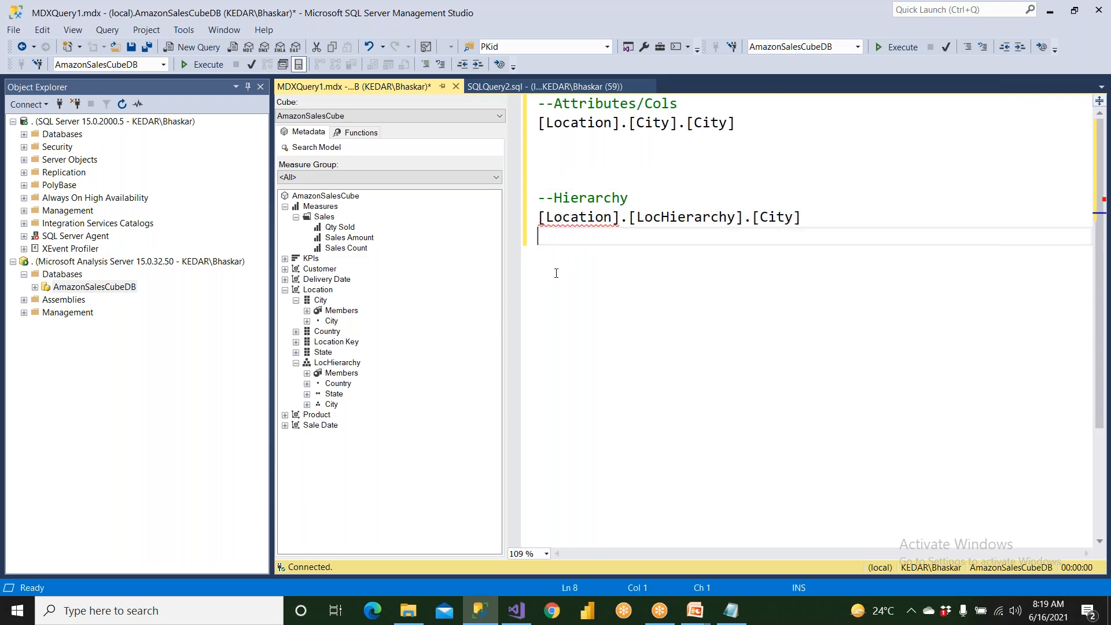
Highlight the attribute and hierarchy references in turn, examining the [City], [LocHierarchy] and [Location] parts of the hierarchy reference.
{"action": "left_click_drag", "start_coordinate": [538, 218], "coordinate": [804, 217]}
{"action": "left_click", "coordinate": [757, 259]}
{"action": "left_click_drag", "start_coordinate": [540, 122], "coordinate": [736, 123]}
{"action": "left_click", "coordinate": [728, 237]}
{"action": "left_click_drag", "start_coordinate": [749, 218], "coordinate": [804, 219]}
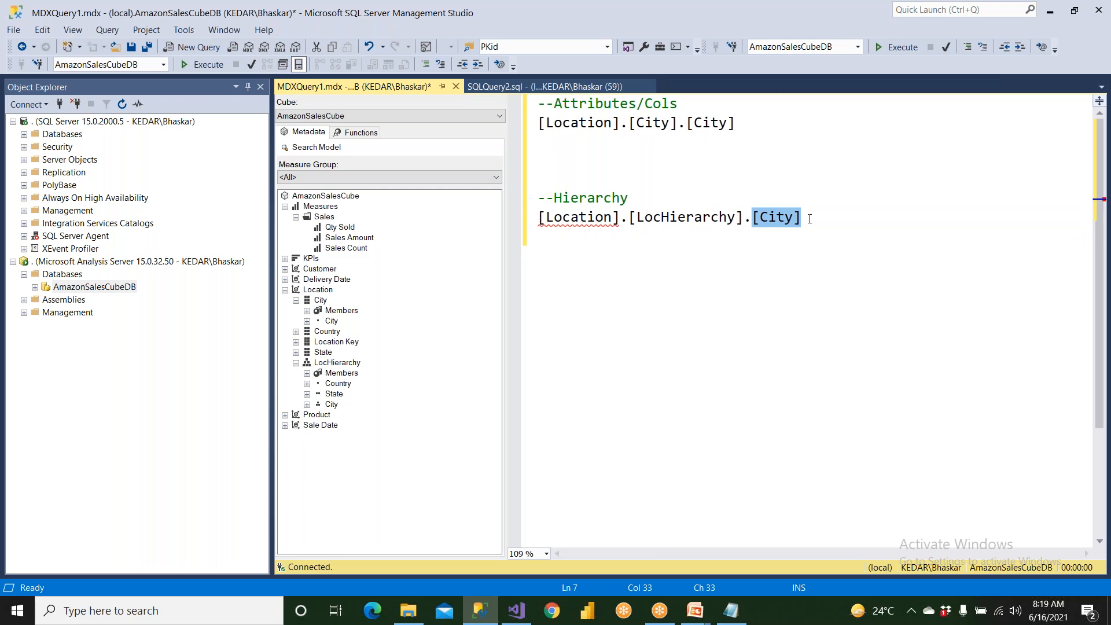
{"action": "left_click", "coordinate": [809, 219]}
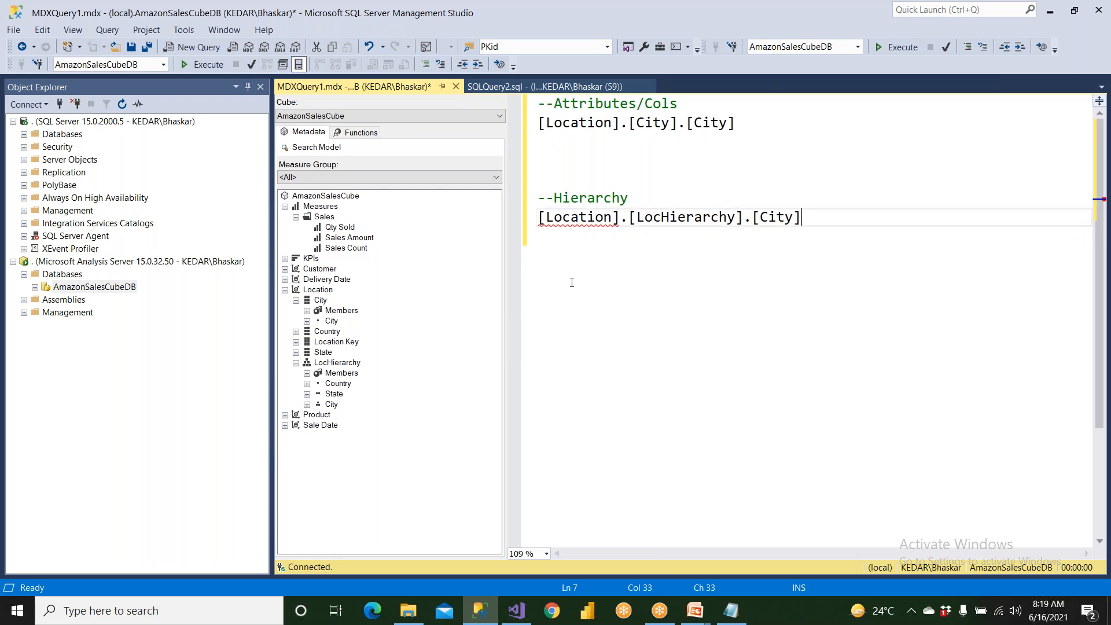
{"action": "left_click", "coordinate": [633, 218]}
{"action": "left_click_drag", "start_coordinate": [639, 218], "coordinate": [744, 218]}
{"action": "left_click", "coordinate": [659, 246]}
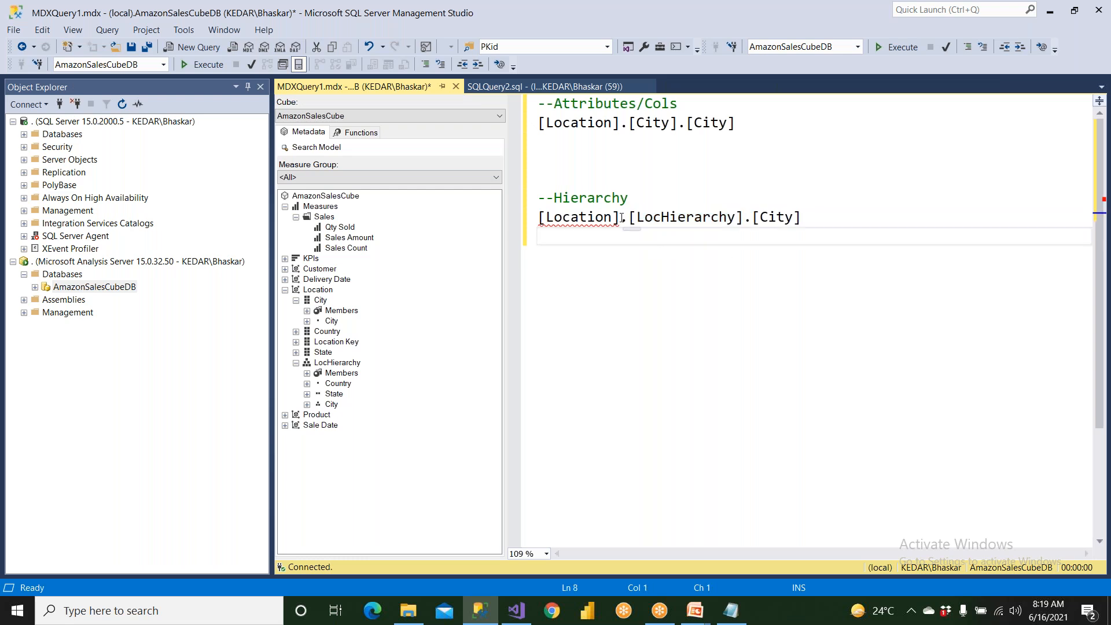
{"action": "left_click_drag", "start_coordinate": [620, 217], "coordinate": [532, 217]}
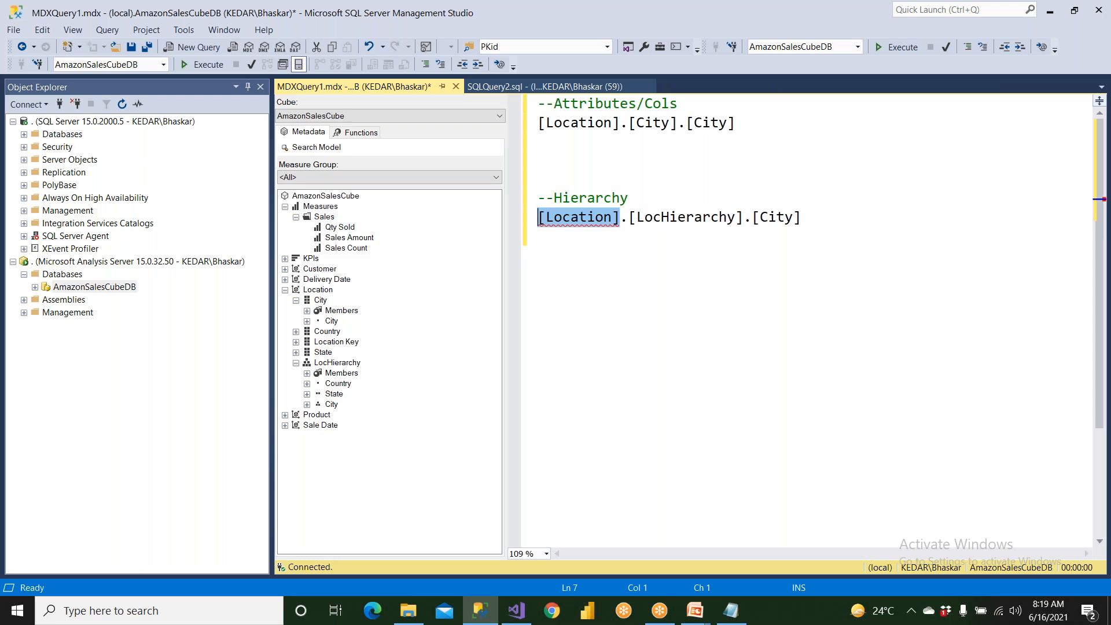
Switch to Visual Studio, open dsvAmazonSales.dsv, inspect the Location table's FriendlyName and Name properties, and close the properties.
{"action": "left_click", "coordinate": [515, 610]}
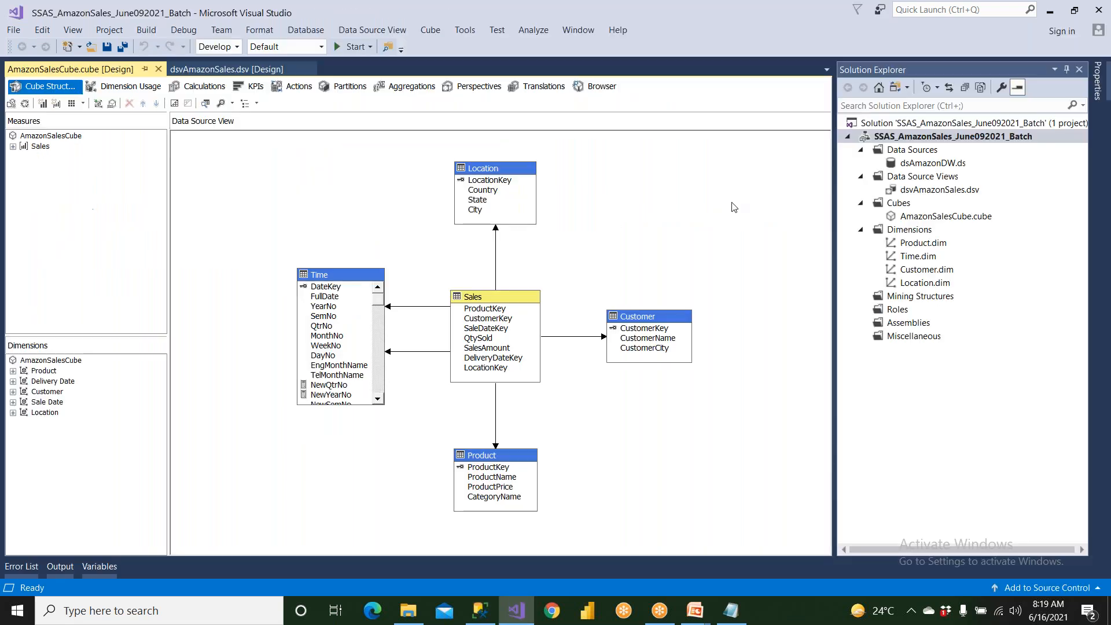
{"action": "double_click", "coordinate": [918, 191]}
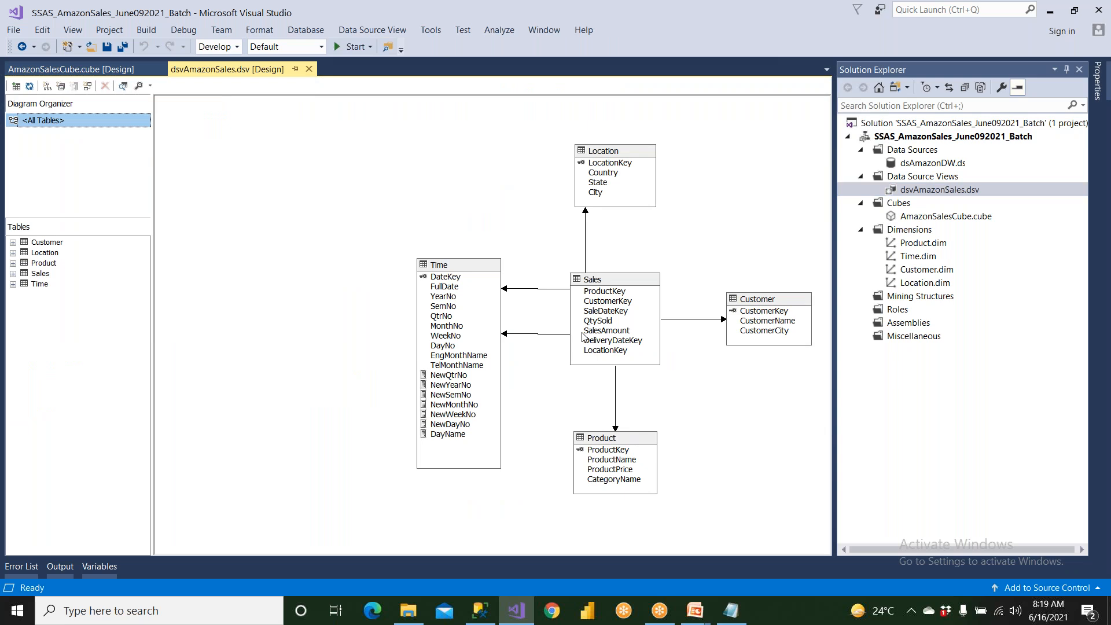
{"action": "left_click", "coordinate": [602, 156]}
{"action": "right_click", "coordinate": [603, 156]}
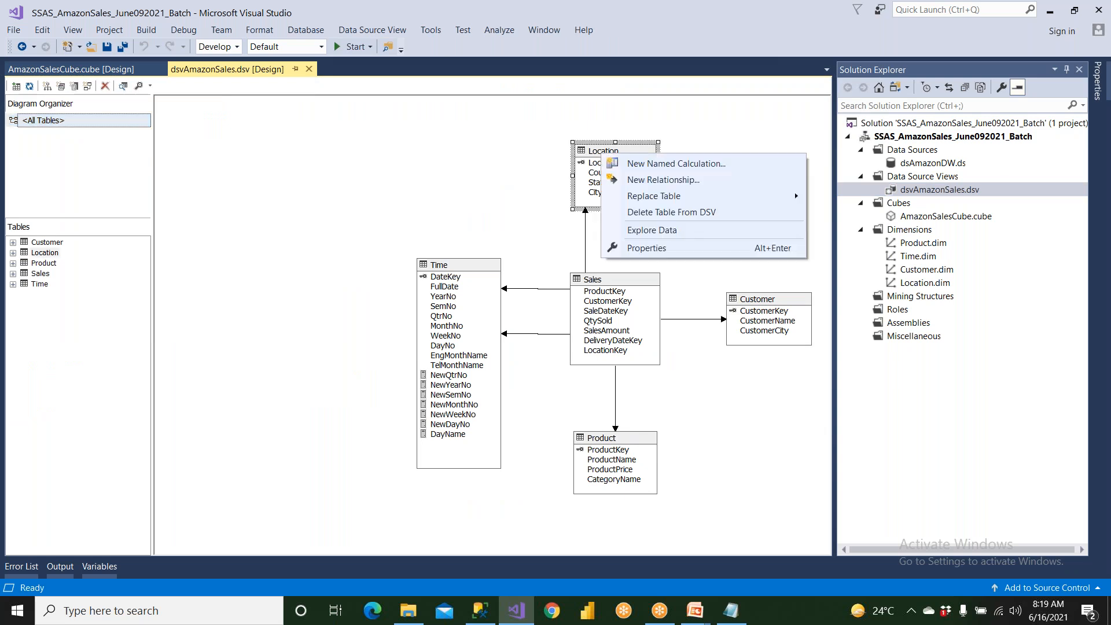
{"action": "left_click", "coordinate": [643, 246]}
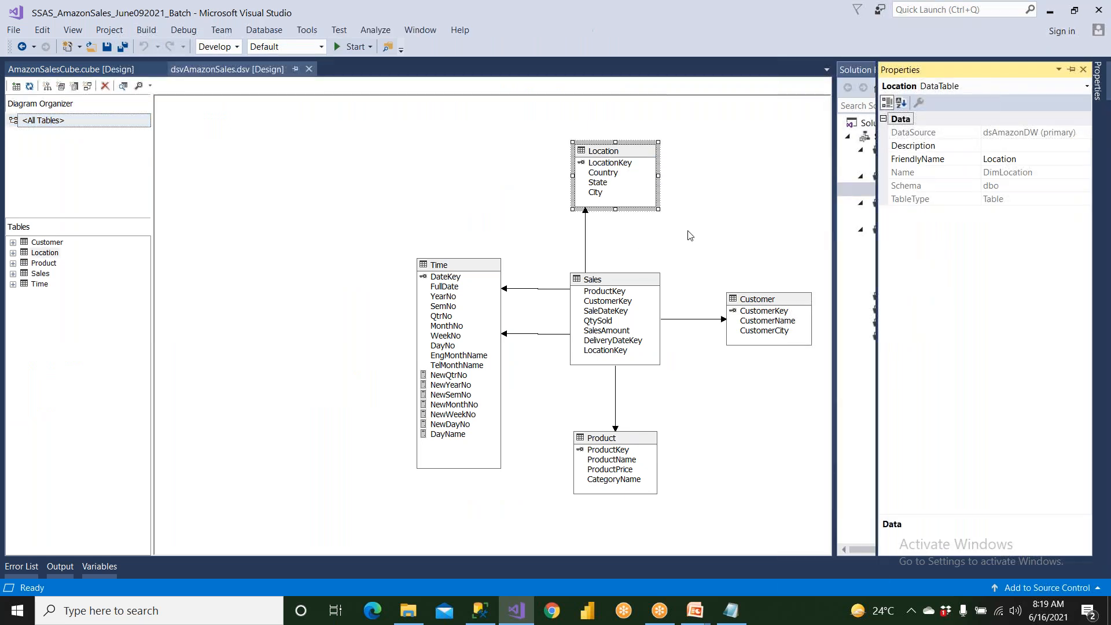
{"action": "left_click", "coordinate": [910, 160]}
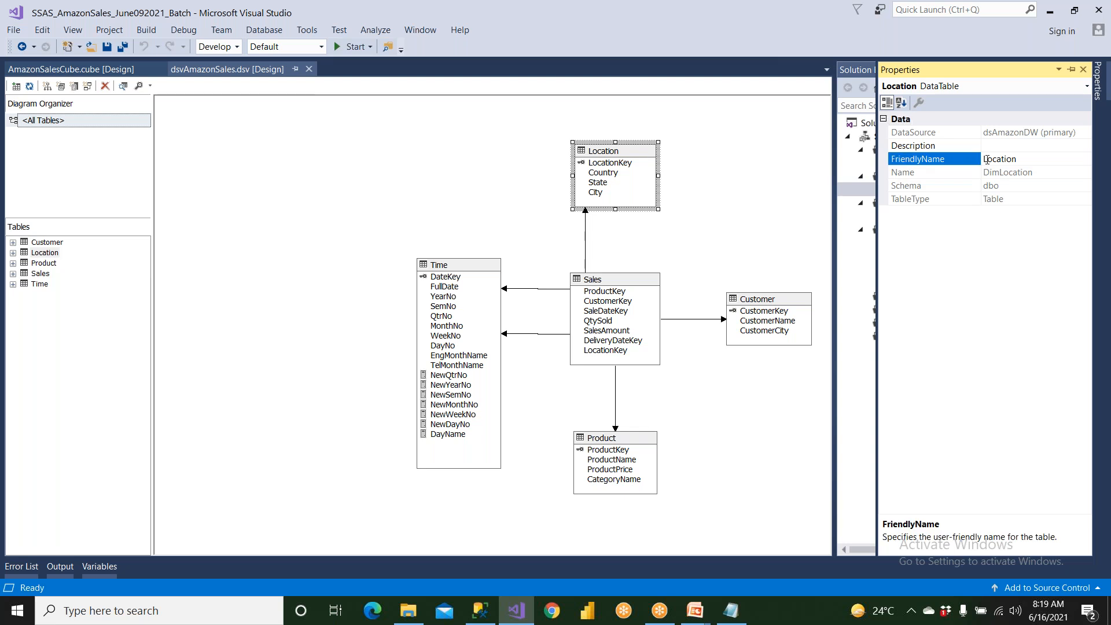
{"action": "left_click", "coordinate": [1039, 172]}
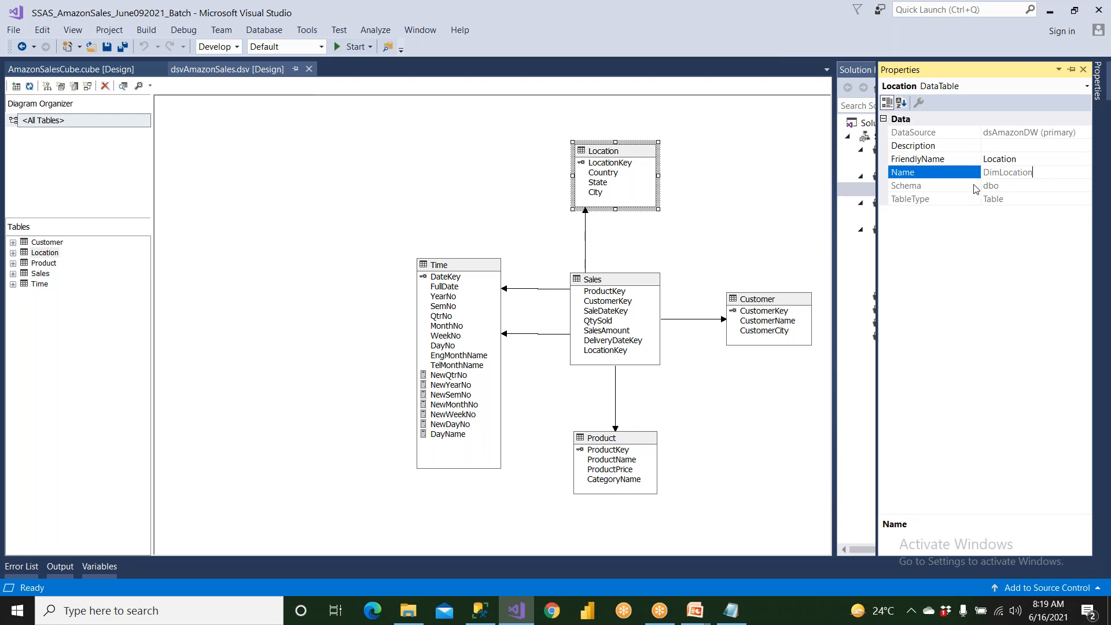
{"action": "left_click", "coordinate": [989, 165]}
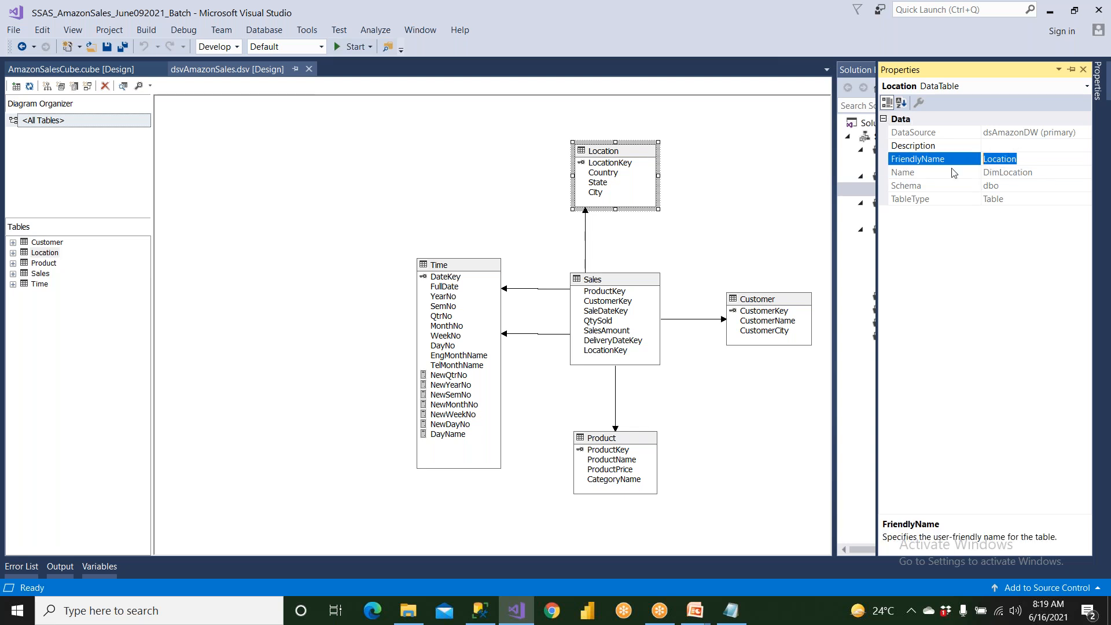
{"action": "left_click", "coordinate": [1084, 70]}
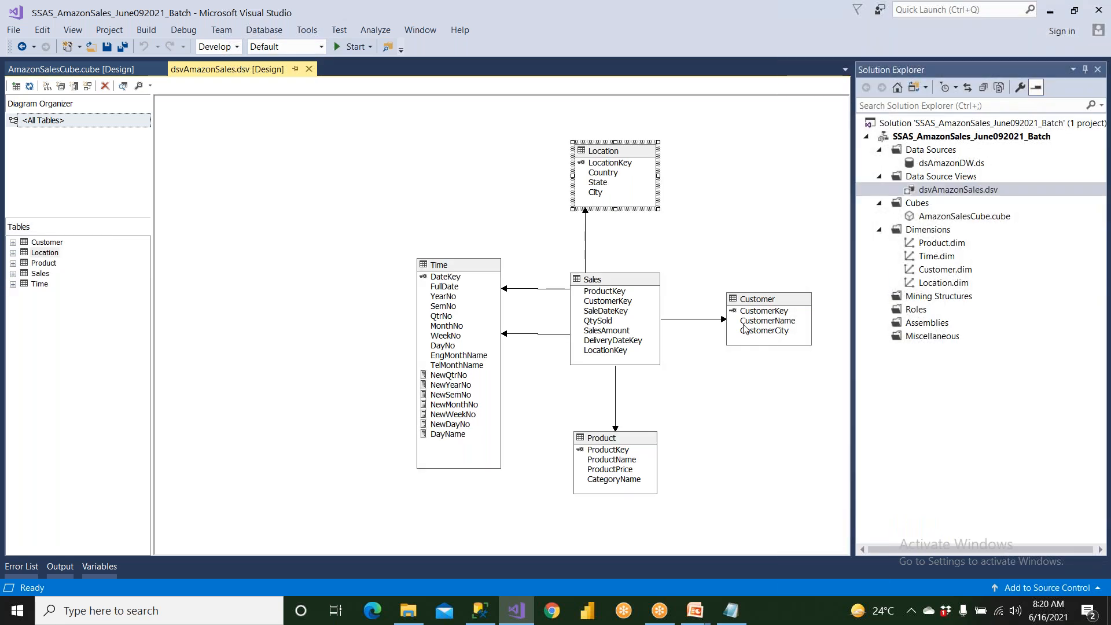
Return to SQL Server Management Studio, annotate [Location] with "--> Dimension", and move [LocHierarchy].[City] to its own line without the leading dot.
{"action": "left_click", "coordinate": [731, 610]}
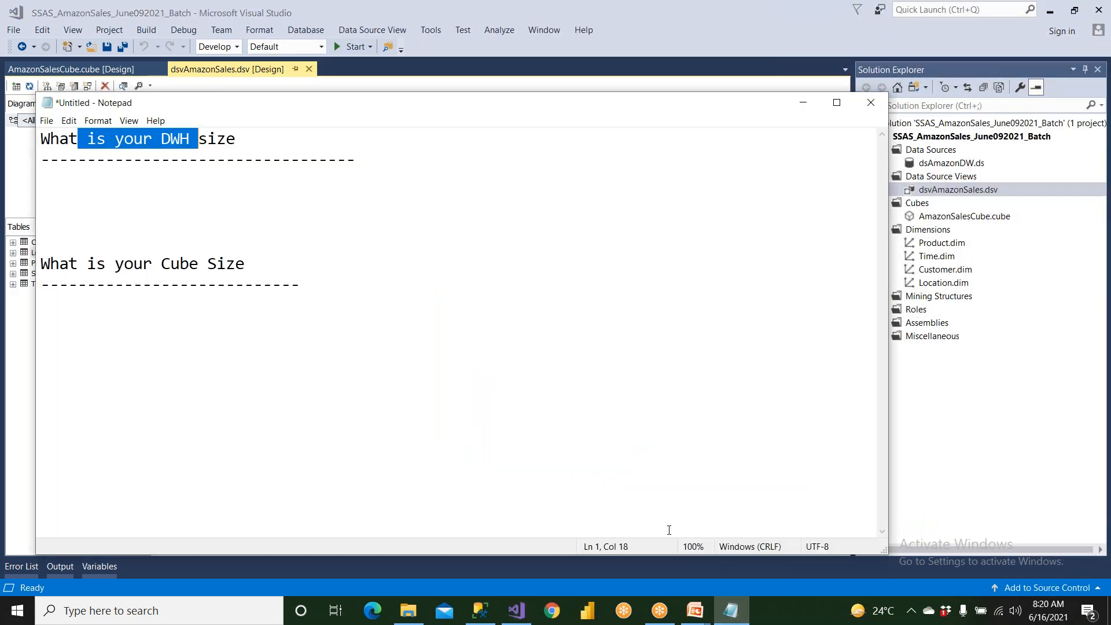
{"action": "left_click", "coordinate": [481, 610]}
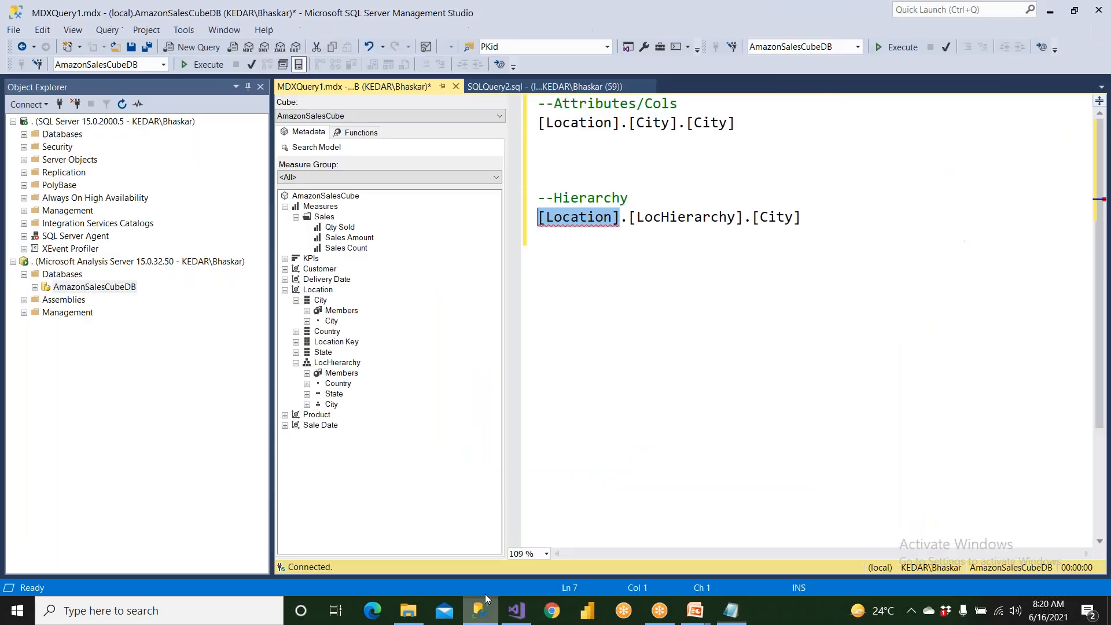
{"action": "key", "text": "Right"}
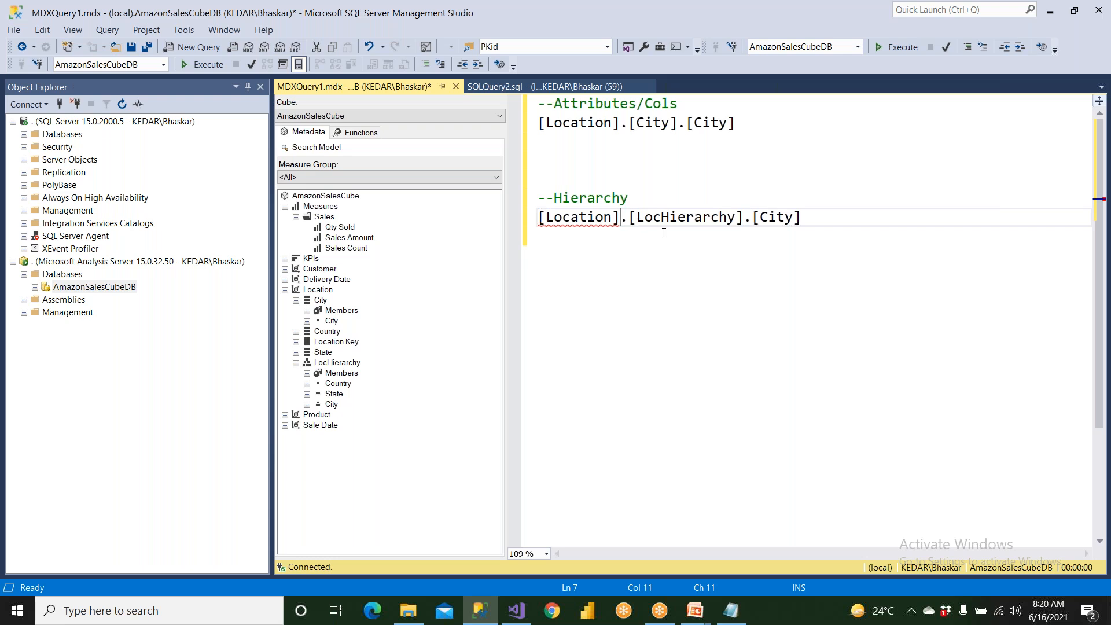
{"action": "type", "text": "--"}
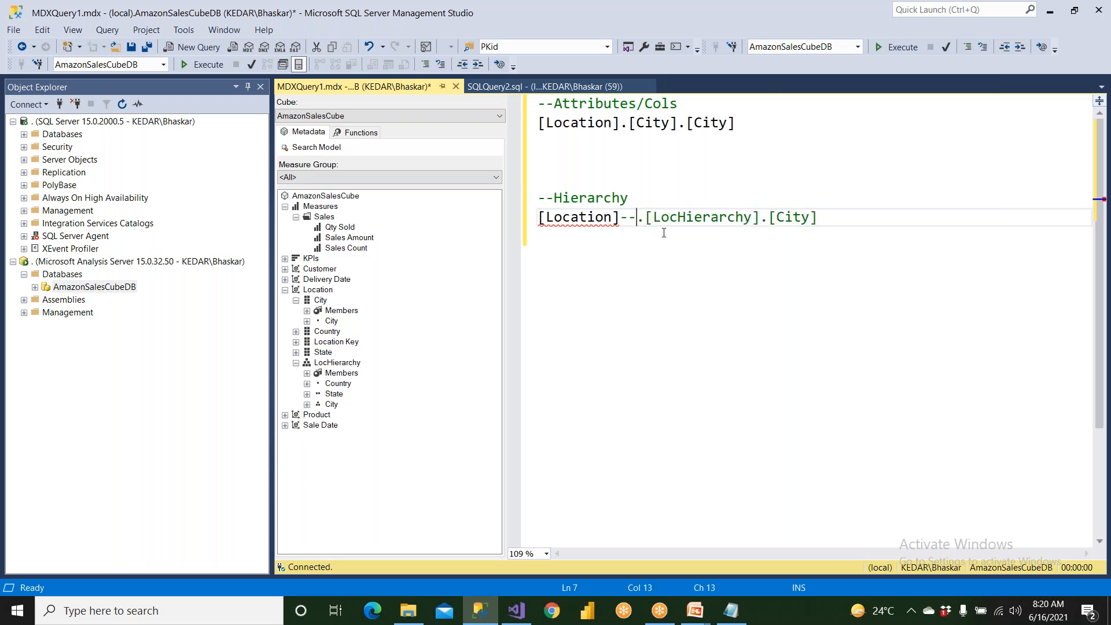
{"action": "type", "text": "> Dim"}
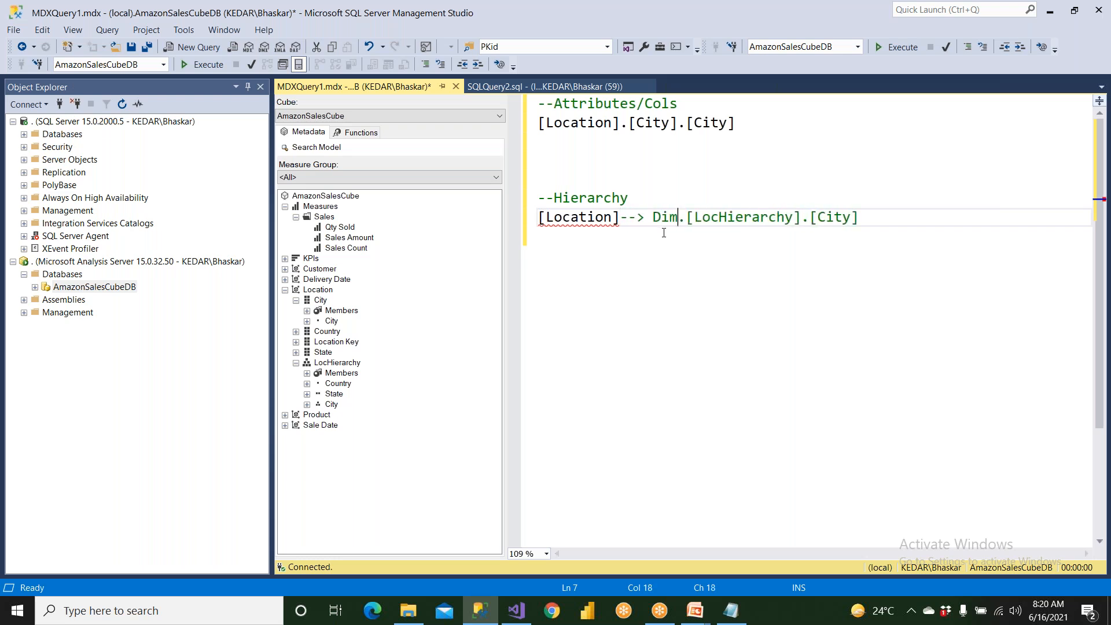
{"action": "type", "text": "n"}
{"action": "key", "text": "BackSpace"}
{"action": "type", "text": "ens"}
{"action": "type", "text": "ion"}
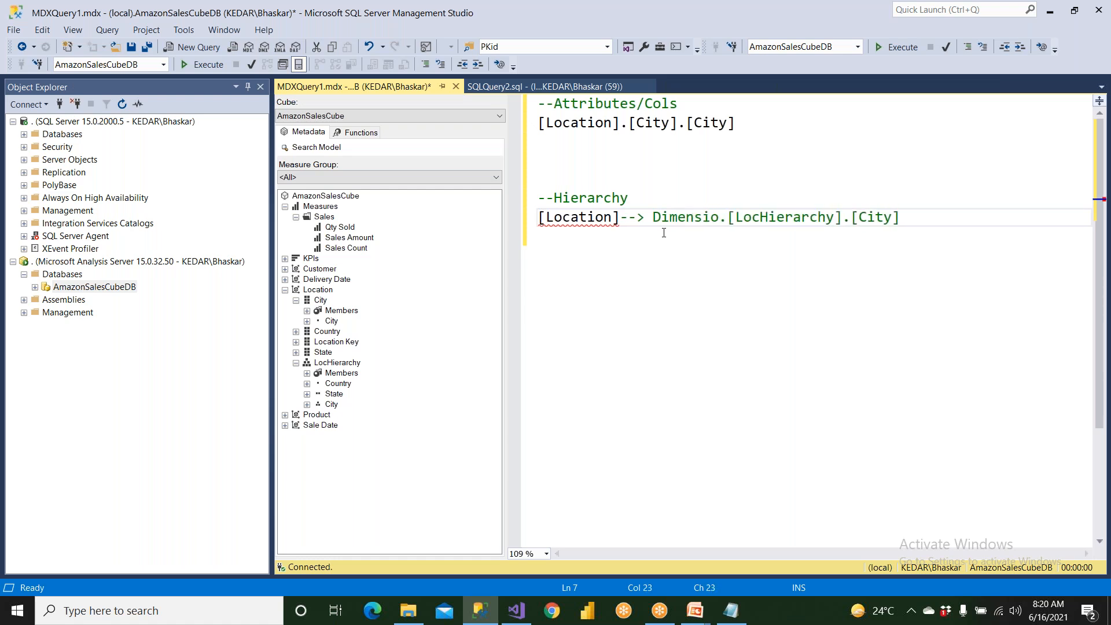
{"action": "key", "text": "Return"}
{"action": "key", "text": "Delete"}
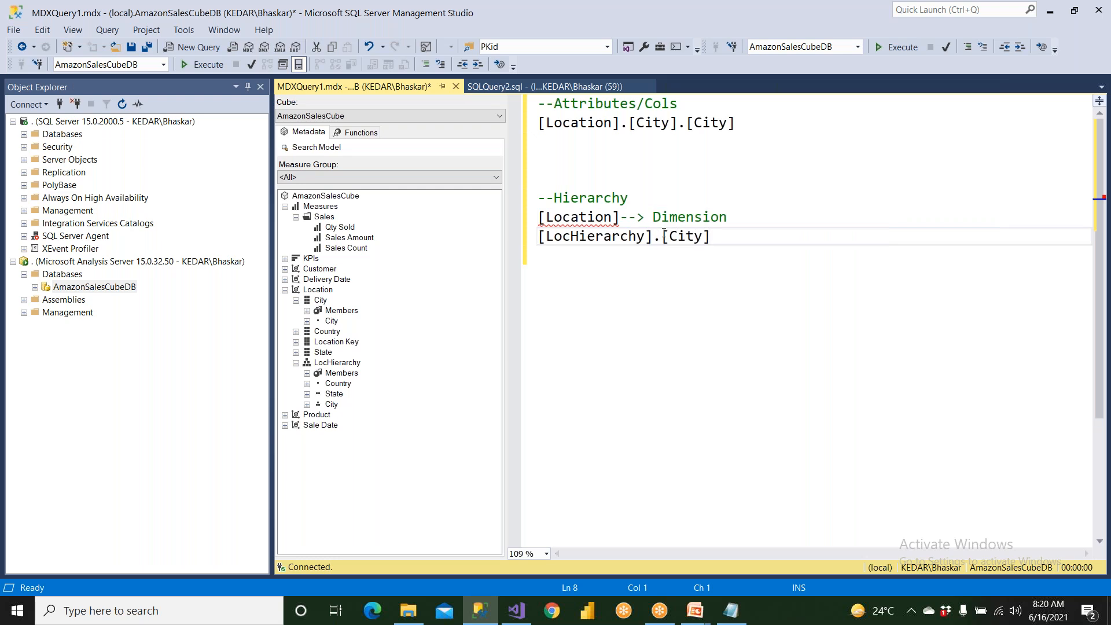
Highlight [LocHierarchy], switch to Visual Studio, open Location.dim, and examine LocHierarchy with its Country, State and City levels.
{"action": "left_click", "coordinate": [651, 240], "text": "shift"}
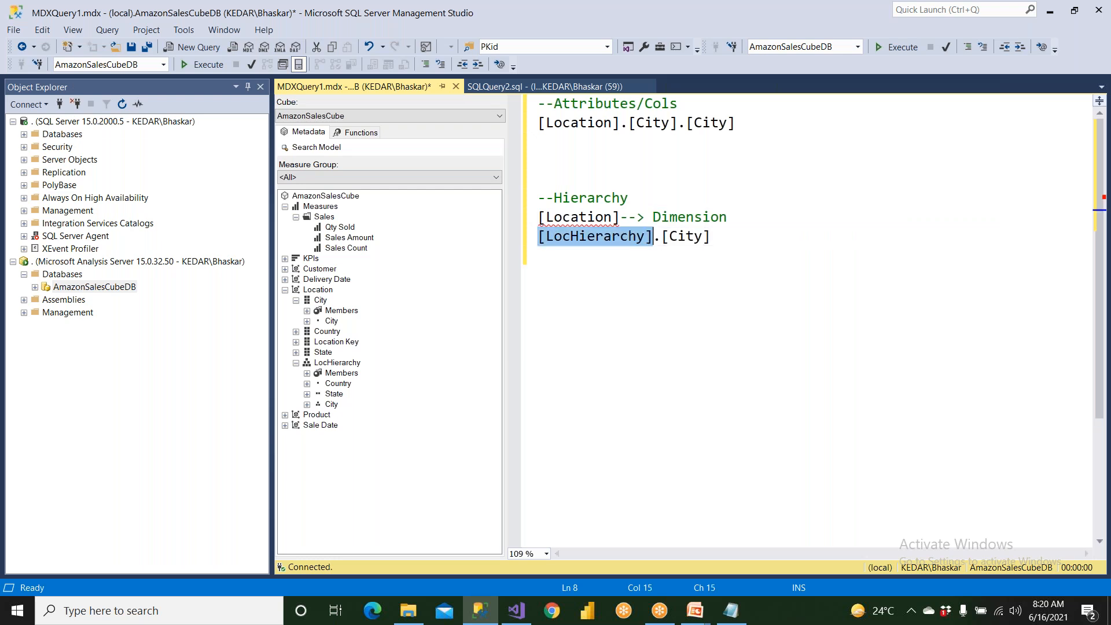
{"action": "left_click", "coordinate": [522, 618]}
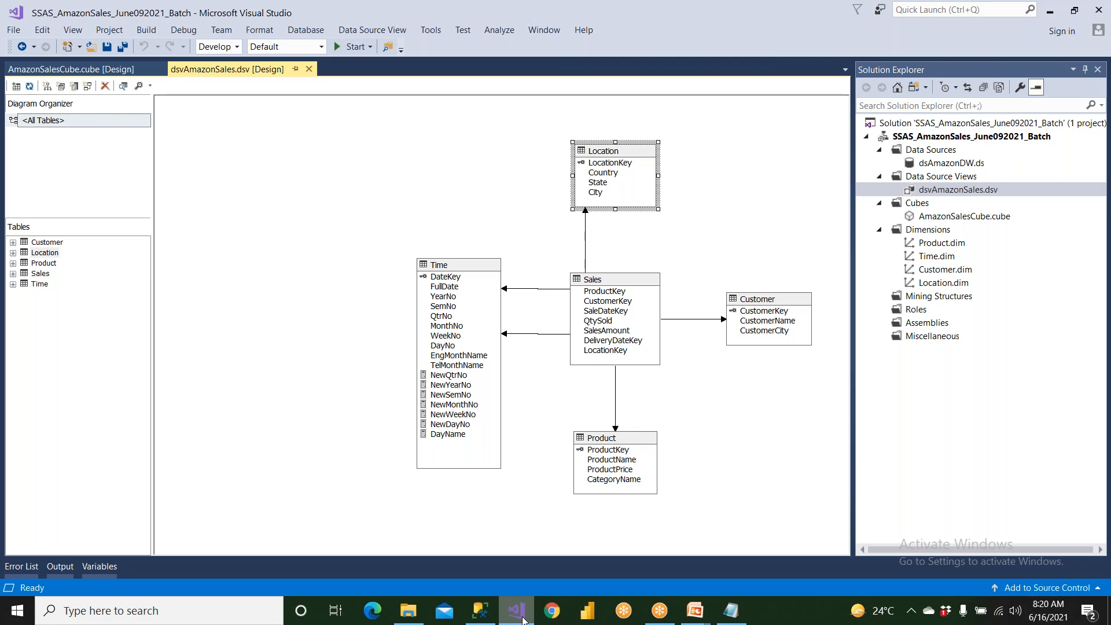
{"action": "left_click", "coordinate": [927, 283]}
{"action": "double_click", "coordinate": [928, 284]}
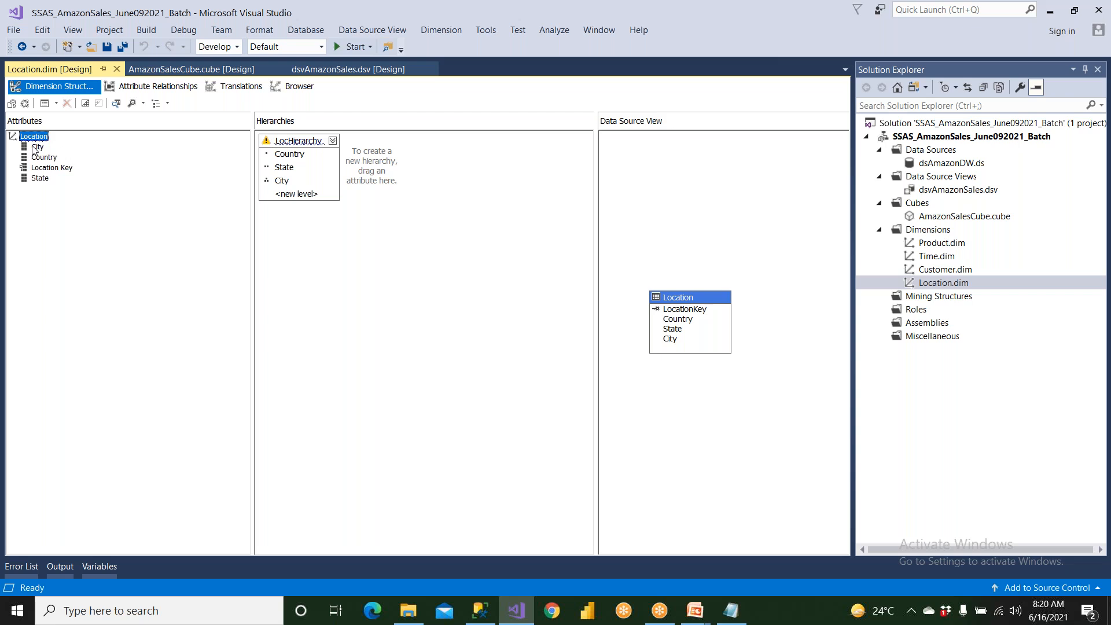
{"action": "left_click", "coordinate": [287, 143]}
{"action": "left_click", "coordinate": [291, 156]}
{"action": "left_click", "coordinate": [291, 167]}
{"action": "left_click", "coordinate": [287, 182]}
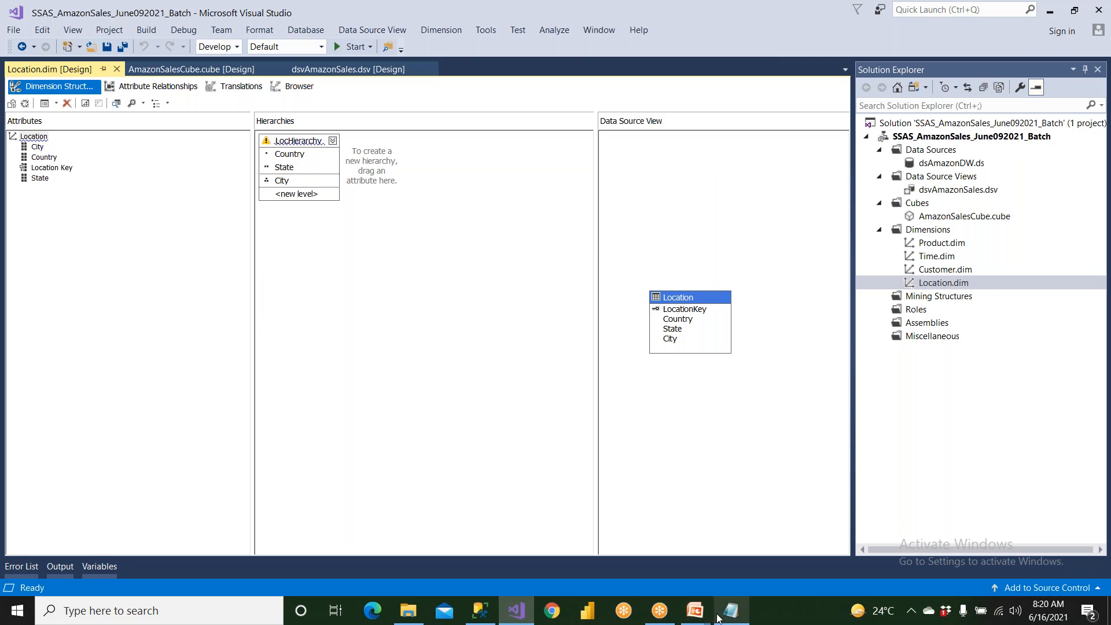
Return to SQL Server Management Studio, annotate [LocHierarchy] with "--> Hierarchy" in place of the dot, and move [City] to its own line.
{"action": "left_click", "coordinate": [484, 604]}
{"action": "left_click", "coordinate": [617, 250]}
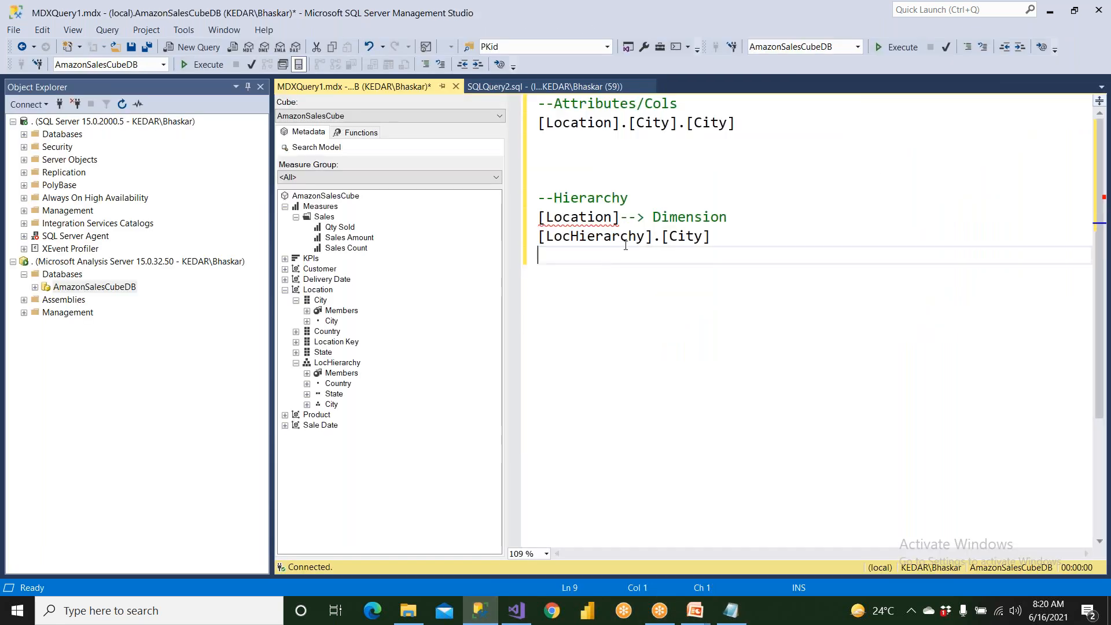
{"action": "left_click_drag", "start_coordinate": [654, 242], "coordinate": [661, 242]}
{"action": "type", "text": "--> Hierarc"}
{"action": "key", "text": "BackSpace"}
{"action": "type", "text": "chy"}
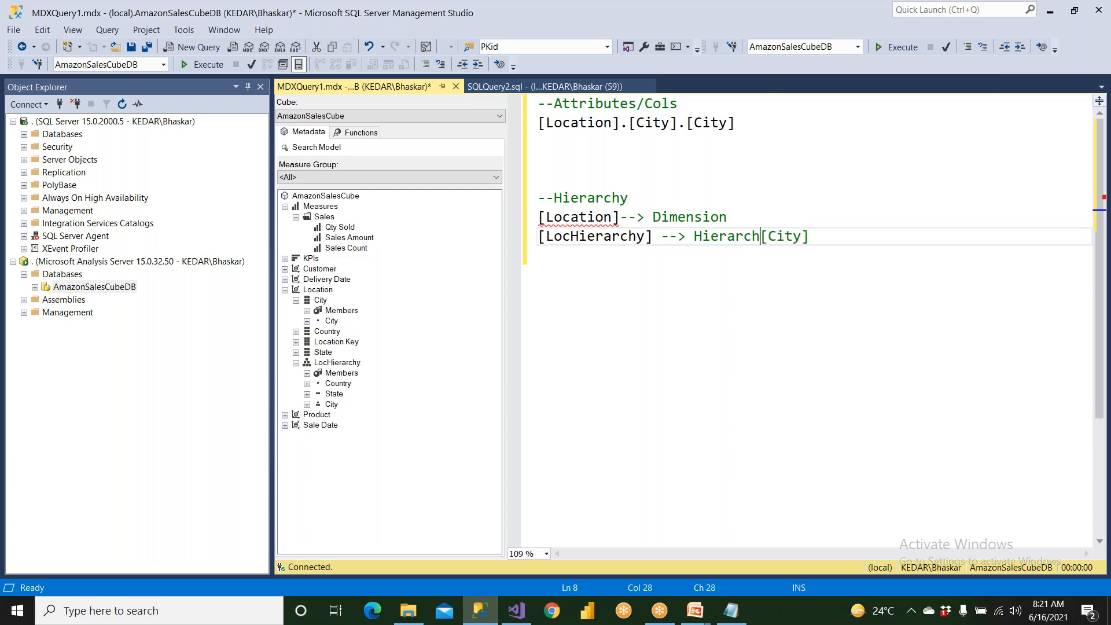
{"action": "key", "text": "Return"}
{"action": "key", "text": "Right"}
{"action": "key", "text": "Right"}
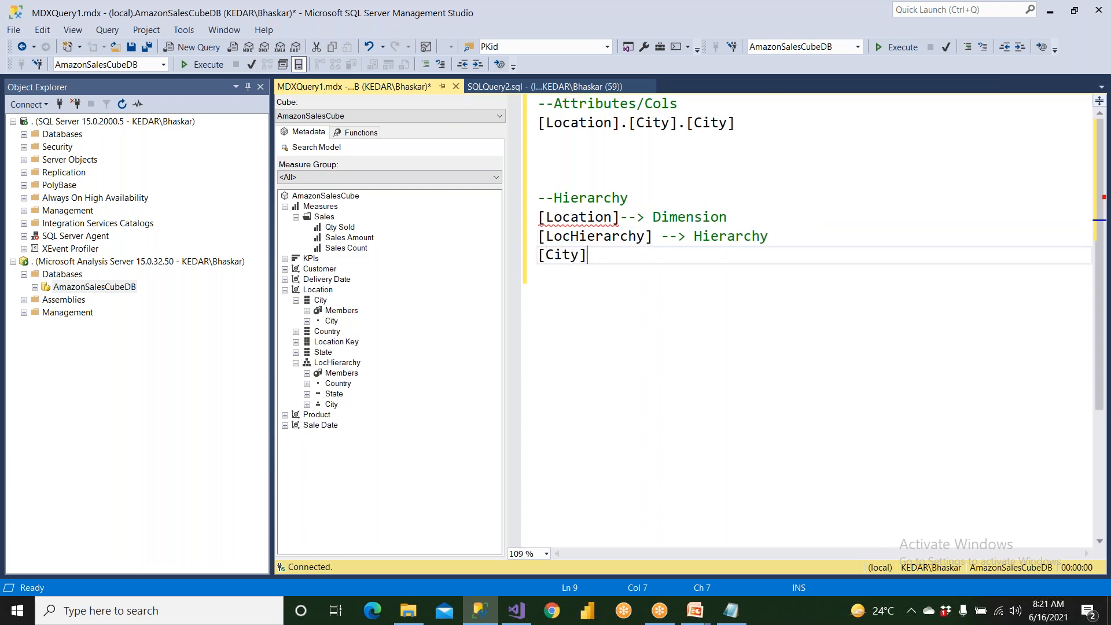
Annotate [City] under the Hierarchy comment with "--- Member/Value" and add two new lines below it.
{"action": "type", "text": "--- Member/Value"}
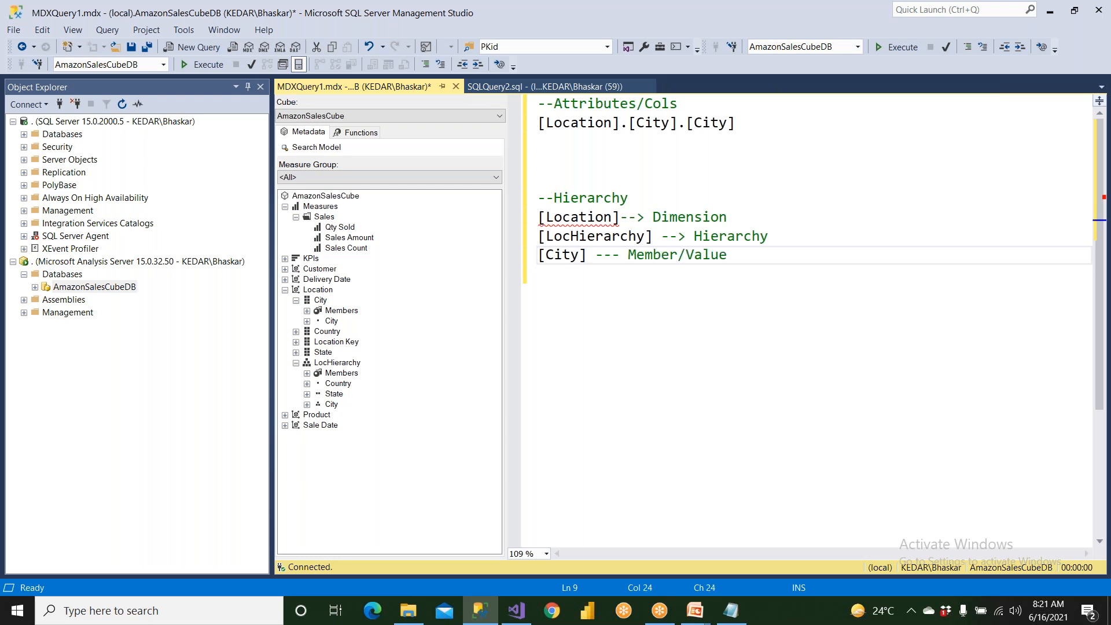
{"action": "left_click_drag", "start_coordinate": [587, 255], "coordinate": [497, 255]}
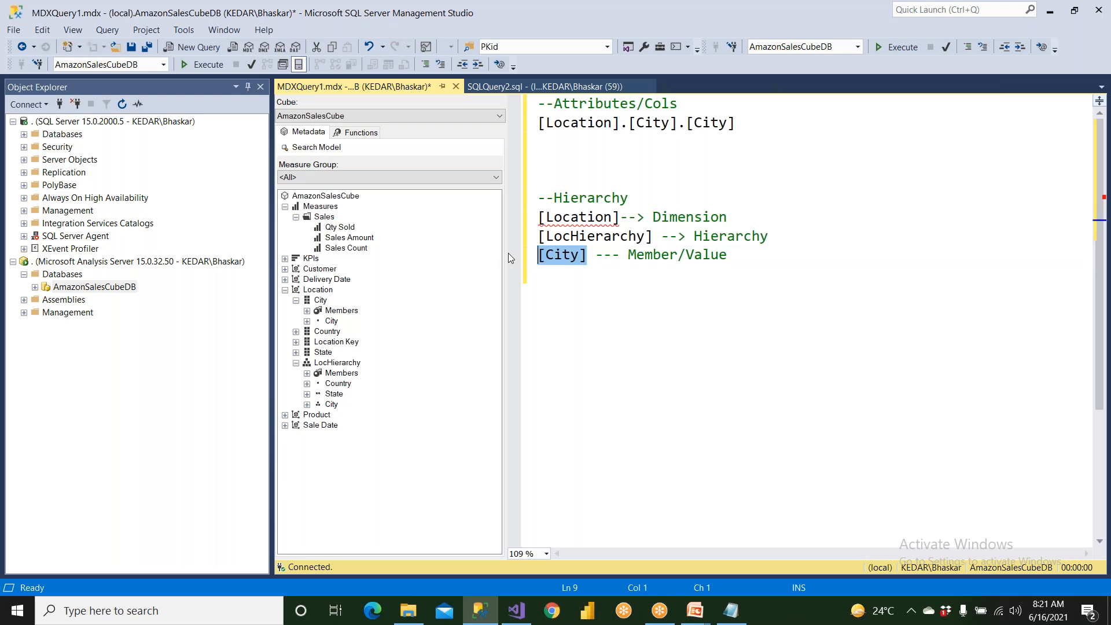
{"action": "left_click", "coordinate": [688, 255]}
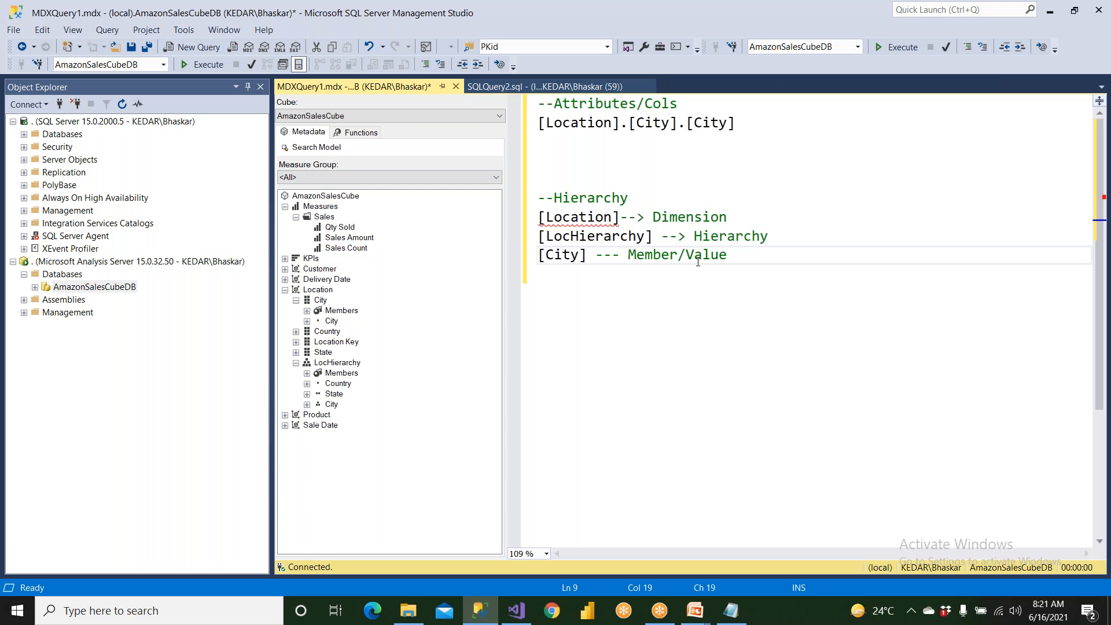
{"action": "left_click", "coordinate": [728, 255]}
{"action": "key", "text": "Return"}
{"action": "key", "text": "Return"}
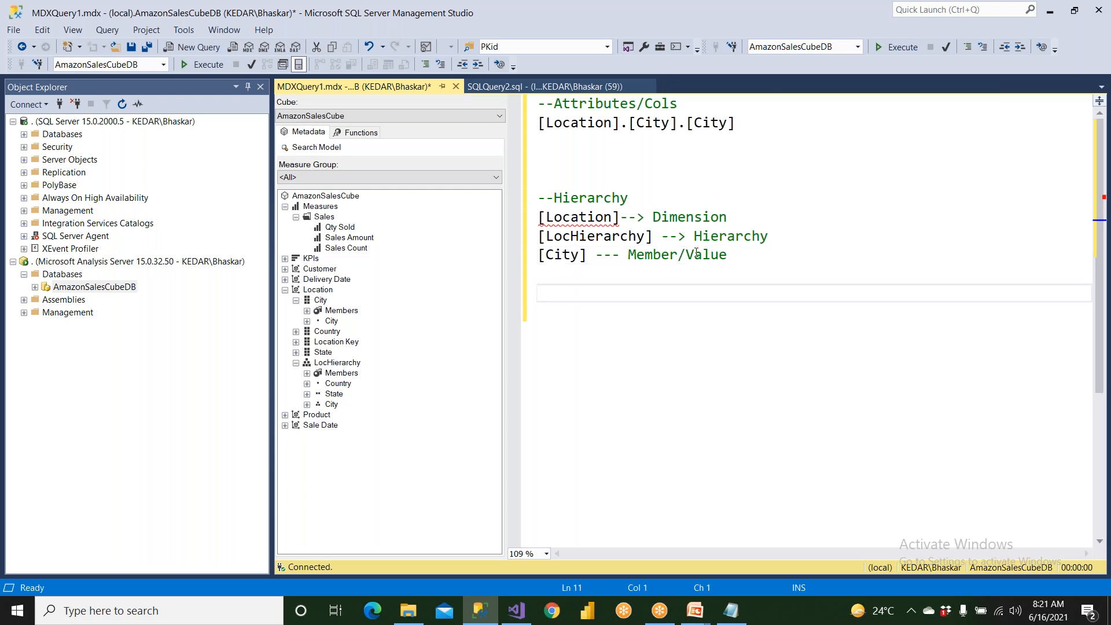
Collapse the Location dimension in the cube metadata, expand Product, and review the Product attributes.
{"action": "left_click", "coordinate": [321, 364]}
{"action": "left_click", "coordinate": [295, 363]}
{"action": "left_click", "coordinate": [285, 290]}
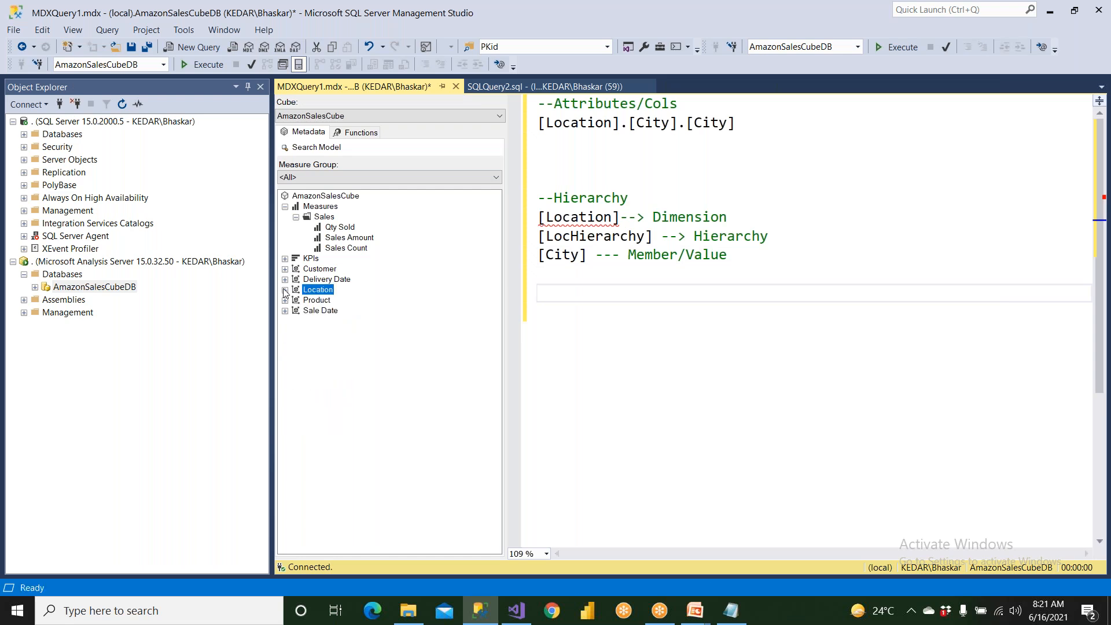
{"action": "left_click", "coordinate": [308, 302]}
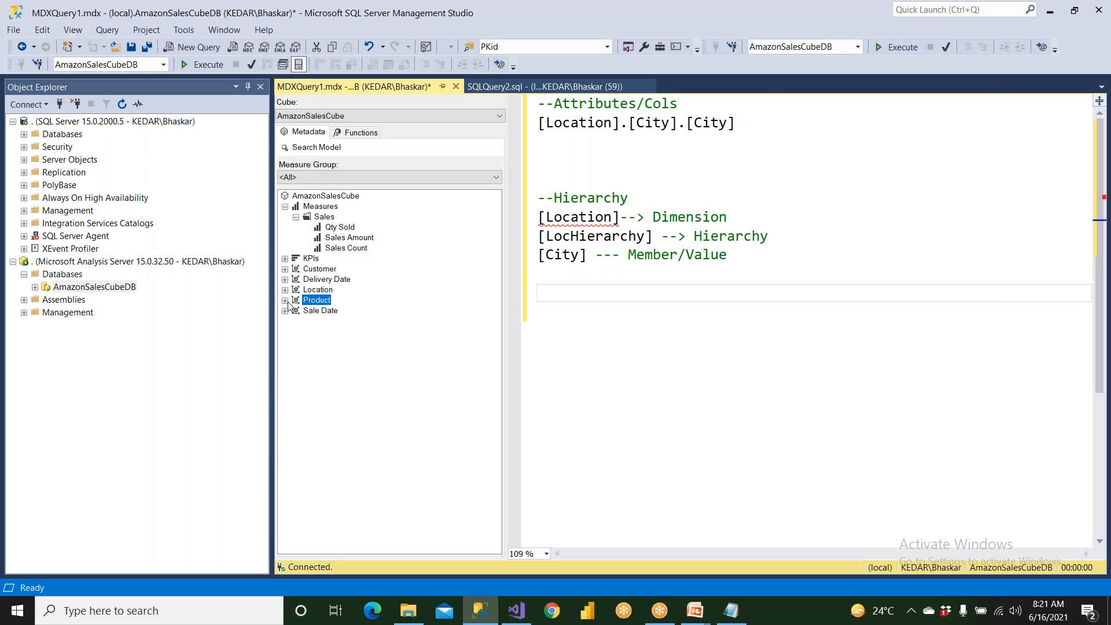
{"action": "left_click", "coordinate": [285, 300]}
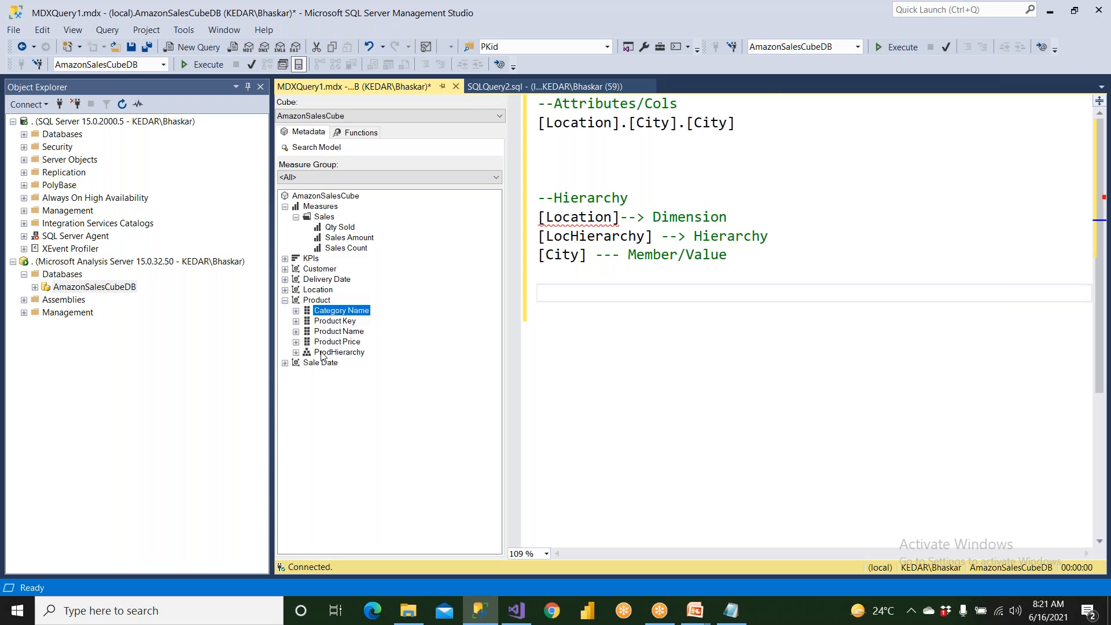
{"action": "left_click", "coordinate": [339, 322]}
{"action": "left_click", "coordinate": [340, 332]}
{"action": "left_click", "coordinate": [341, 343]}
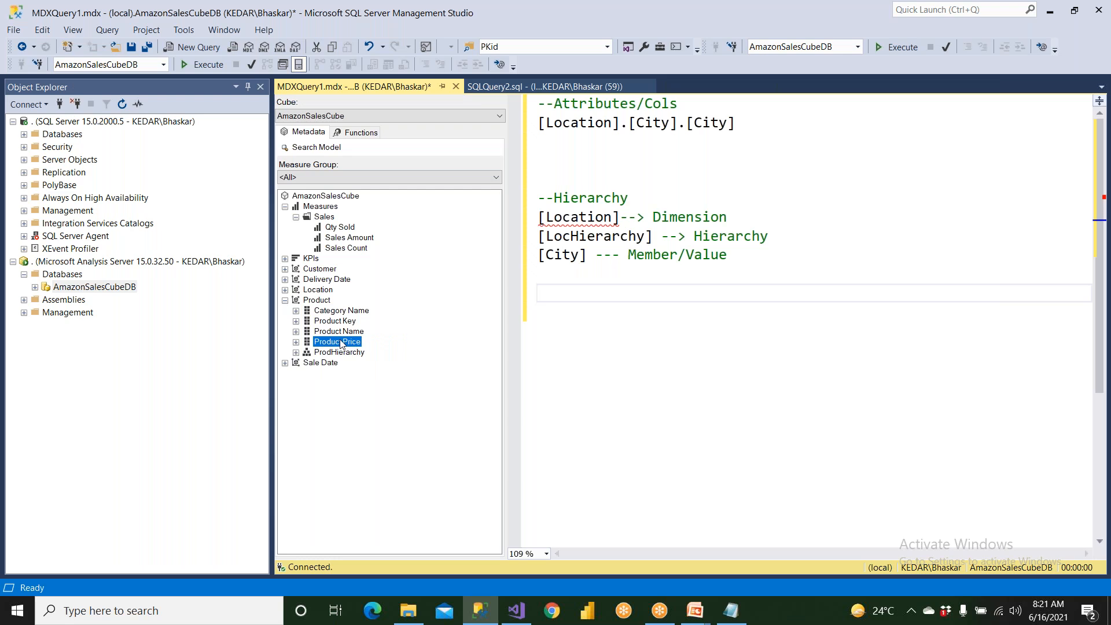
Insert [Product].[Category Name].[Category Name] directly beneath the Location attribute reference, with extra blank lines before the Hierarchy comment.
{"action": "left_click", "coordinate": [318, 312]}
{"action": "left_click", "coordinate": [296, 311]}
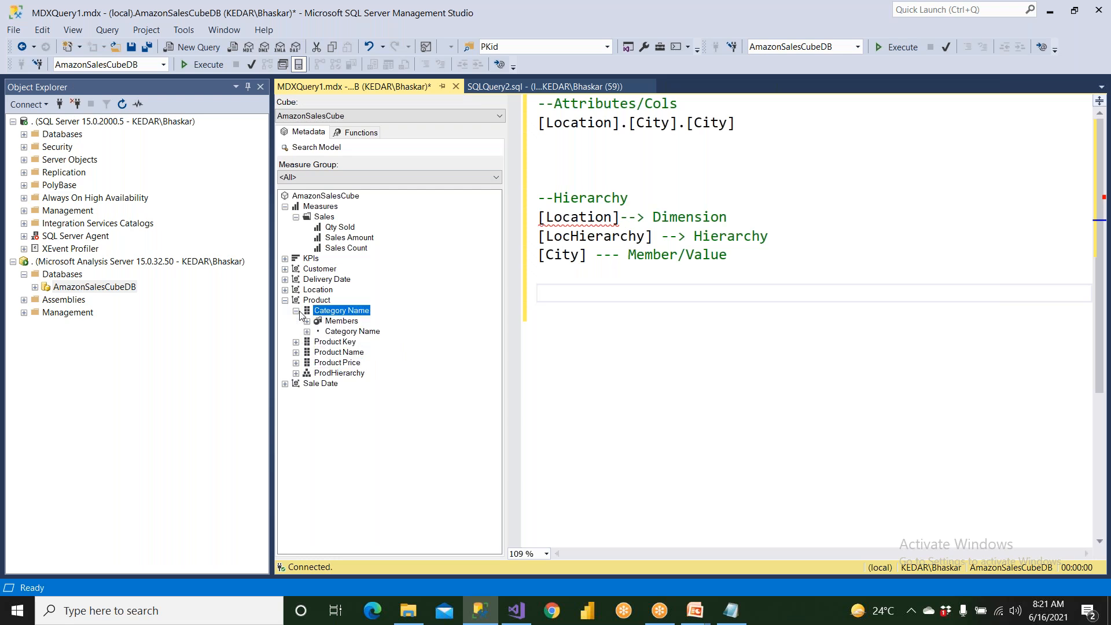
{"action": "left_click", "coordinate": [339, 332]}
{"action": "left_click_drag", "start_coordinate": [351, 332], "coordinate": [540, 161]}
{"action": "left_click", "coordinate": [563, 140]}
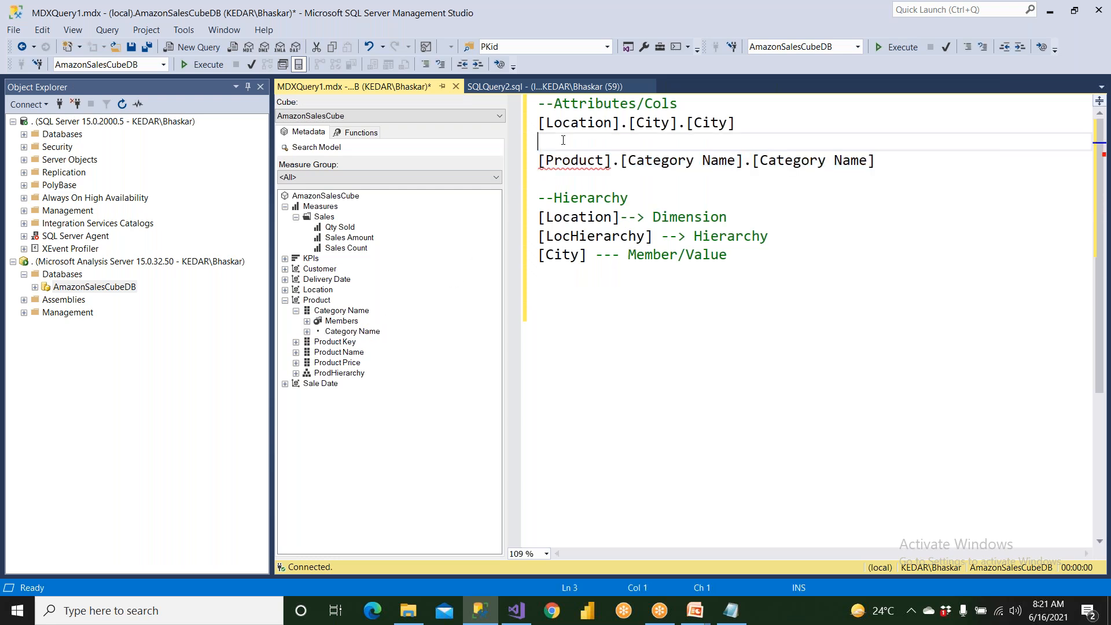
{"action": "key", "text": "Delete"}
{"action": "left_click", "coordinate": [663, 162]}
{"action": "key", "text": "Return"}
Review the ProdHierarchy levels and insert [Product].[ProdHierarchy].[Category Name] below the annotated Location hierarchy reference.
{"action": "key", "text": "Return"}
{"action": "left_click", "coordinate": [733, 281]}
{"action": "key", "text": "Return"}
{"action": "key", "text": "Return"}
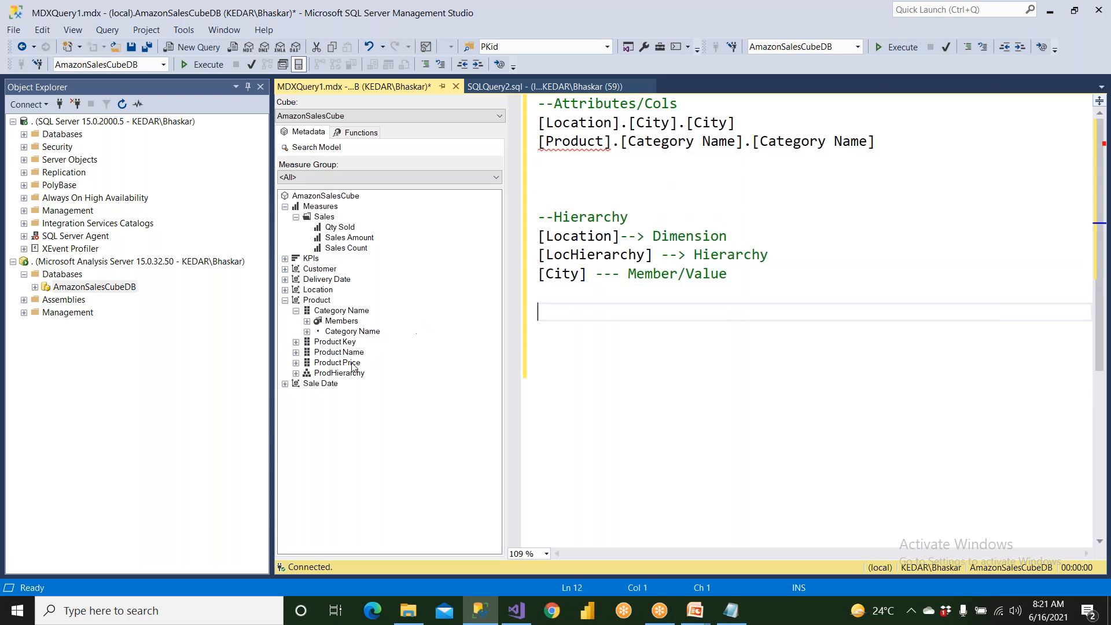
{"action": "left_click", "coordinate": [316, 300]}
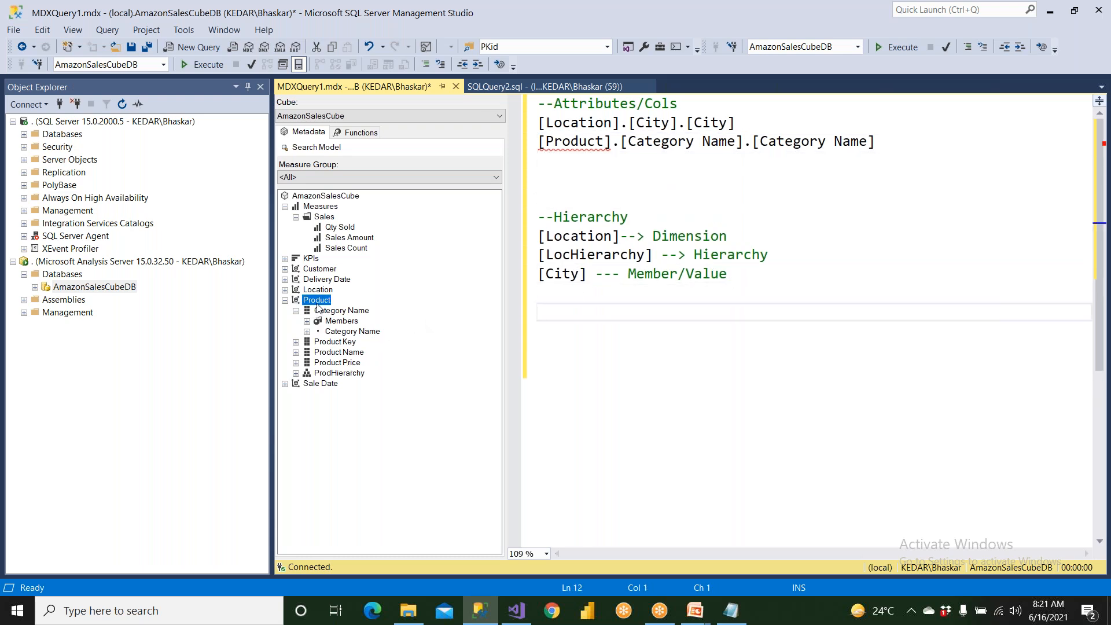
{"action": "left_click", "coordinate": [342, 373]}
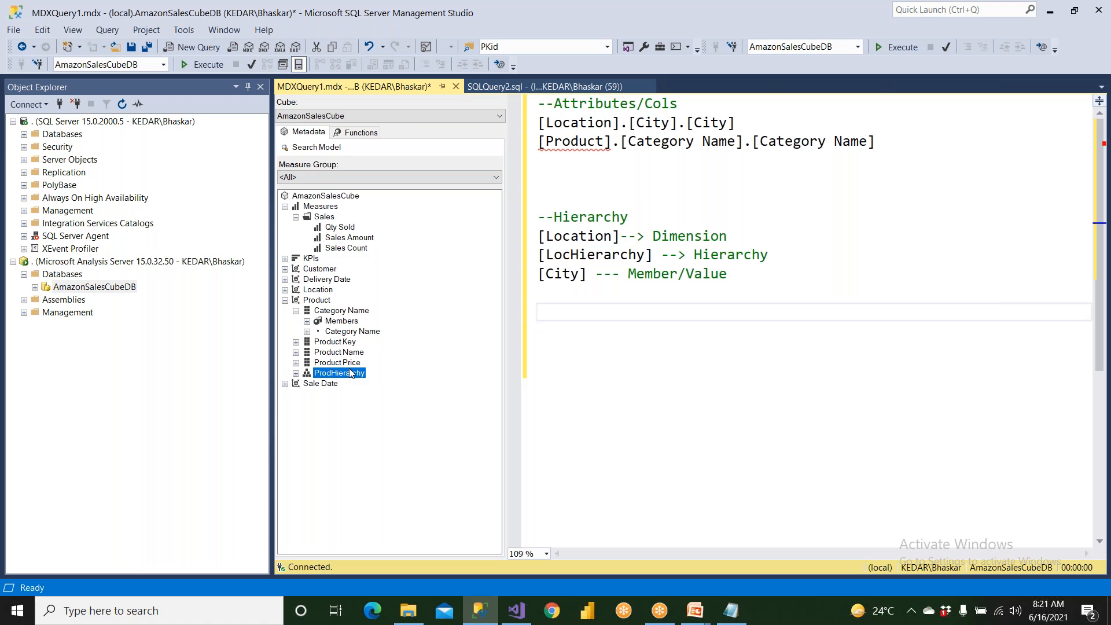
{"action": "left_click", "coordinate": [296, 373]}
{"action": "left_click", "coordinate": [354, 397]}
{"action": "left_click", "coordinate": [358, 405]}
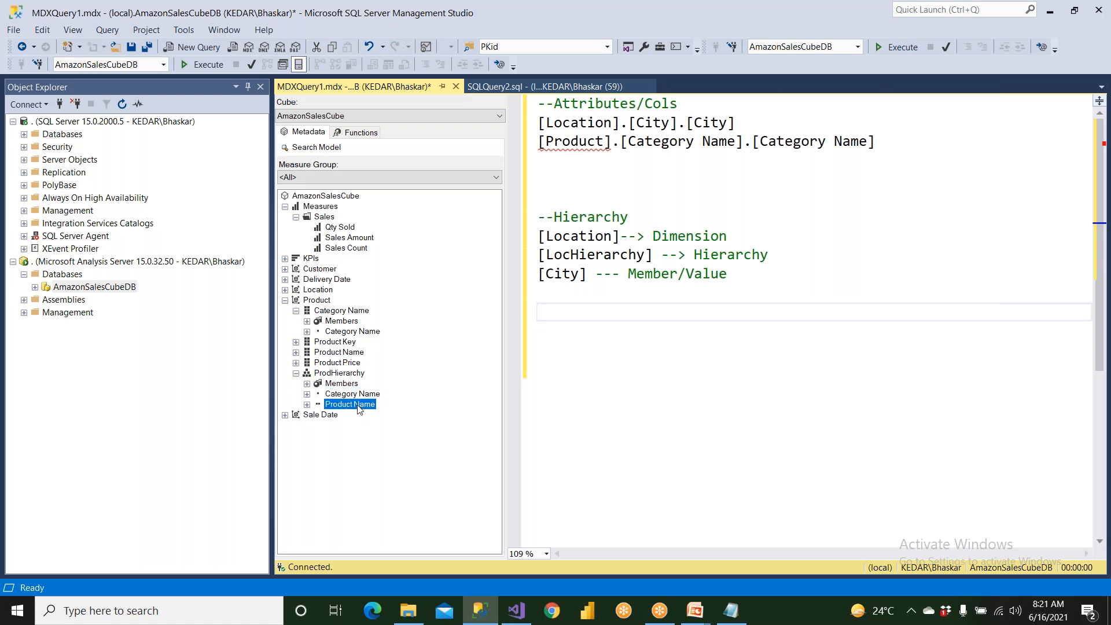
{"action": "left_click", "coordinate": [361, 397]}
{"action": "left_click_drag", "start_coordinate": [352, 393], "coordinate": [602, 313]}
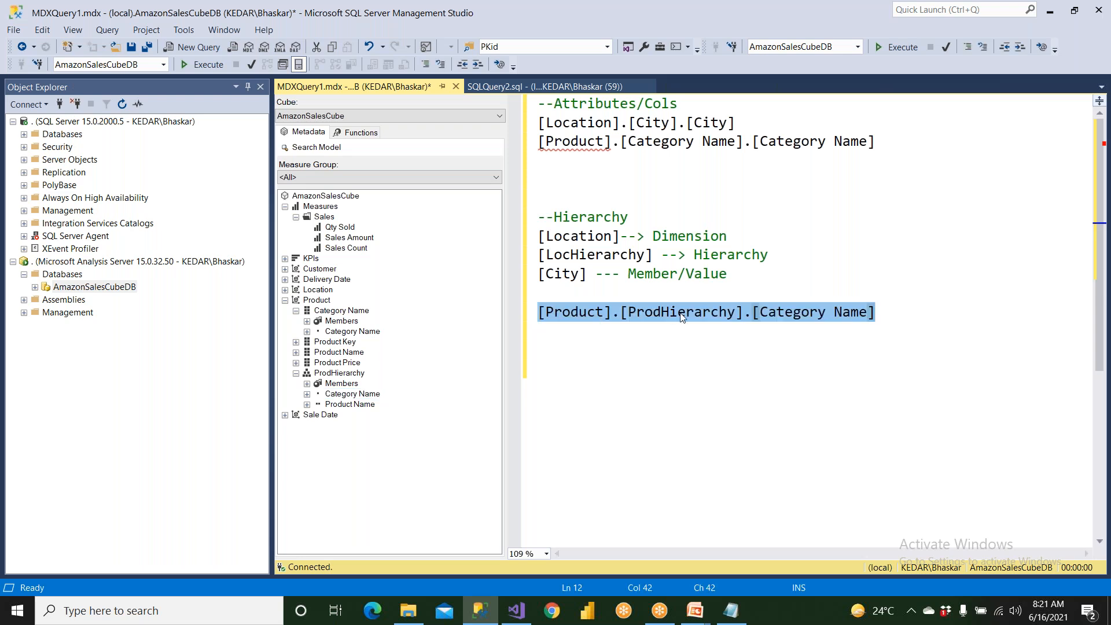
Annotate [Product] in the hierarchy reference with "--> Dimension" and move [ProdHierarchy].[Category Name] to its own line without the leading dot.
{"action": "left_click", "coordinate": [617, 313]}
{"action": "type", "text": "--> Dim"}
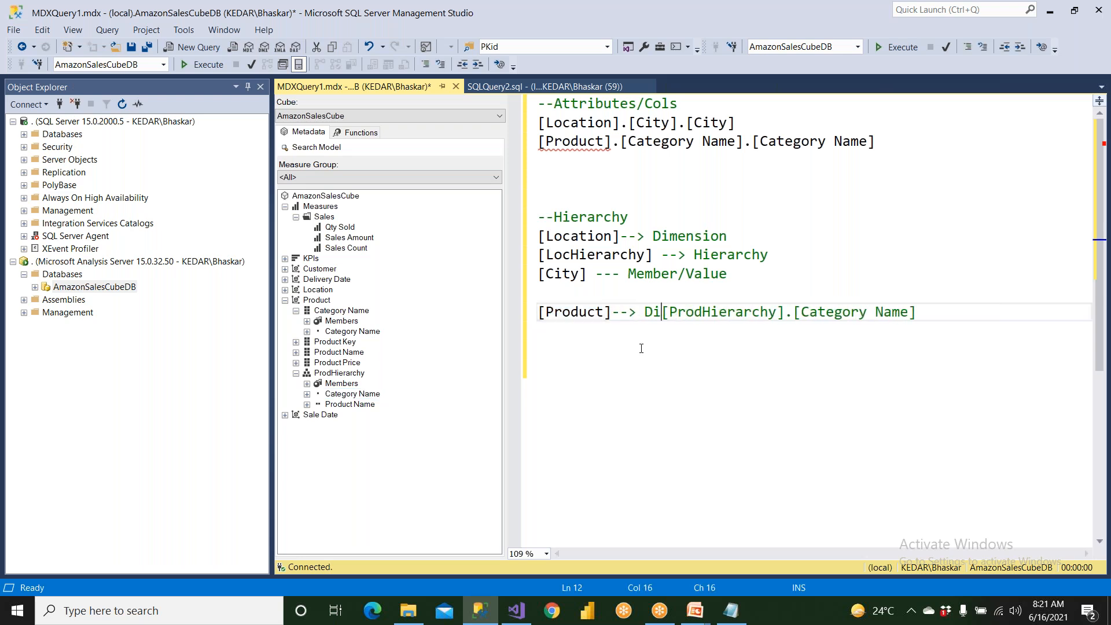
{"action": "type", "text": "ension"}
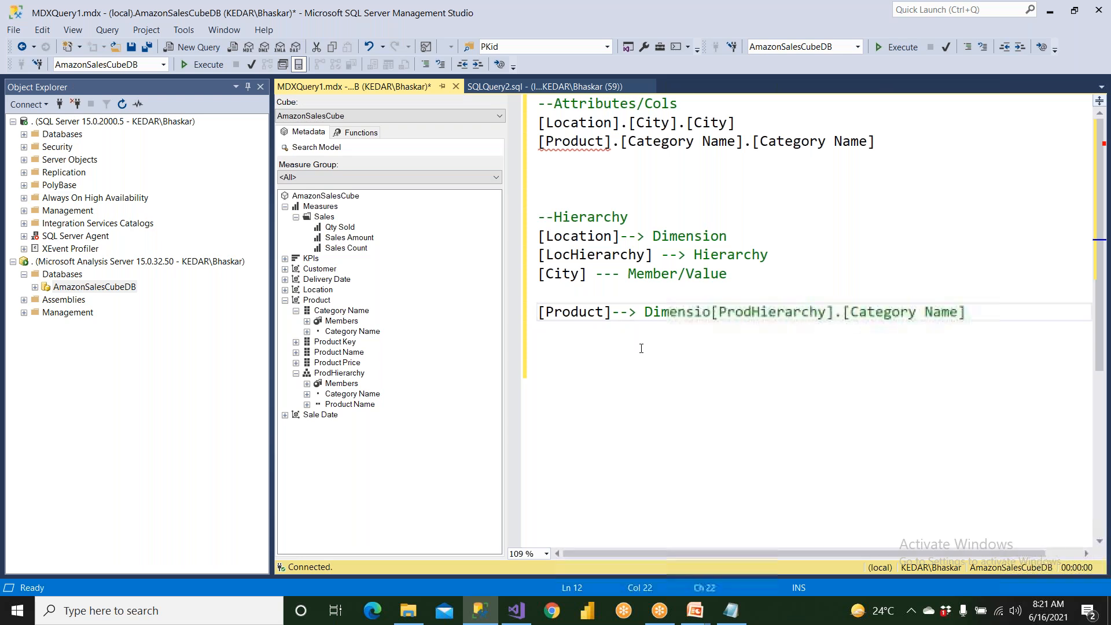
{"action": "key", "text": "Return"}
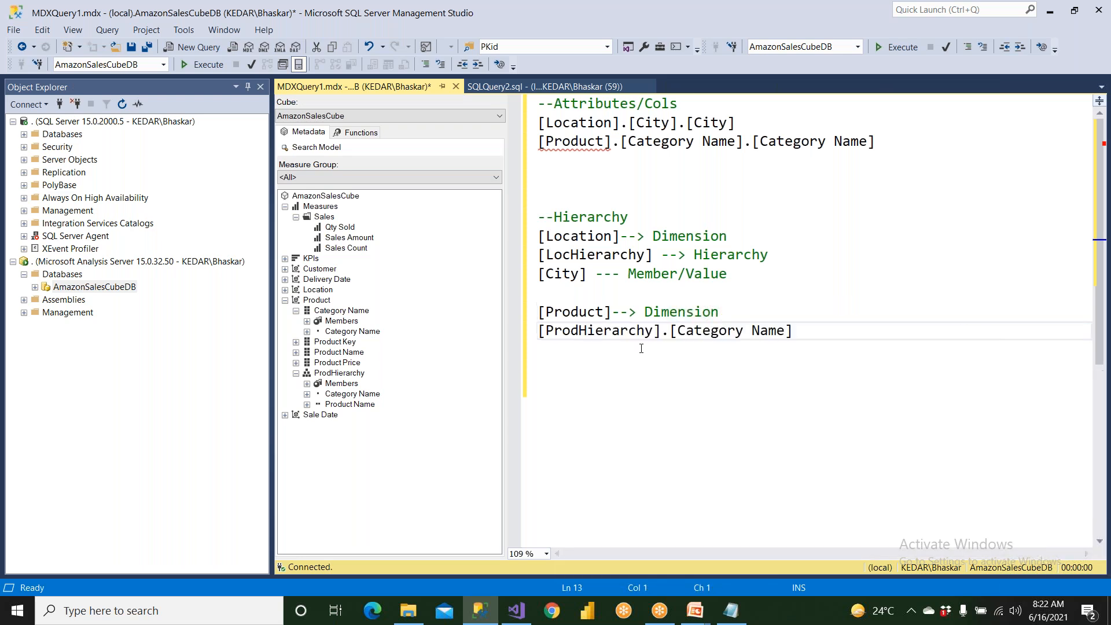
Copy the "--> Hierarchy" annotation from [LocHierarchy] to [ProdHierarchy], replacing its dot, and move [Category Name] to its own line.
{"action": "left_click_drag", "start_coordinate": [661, 258], "coordinate": [790, 260]}
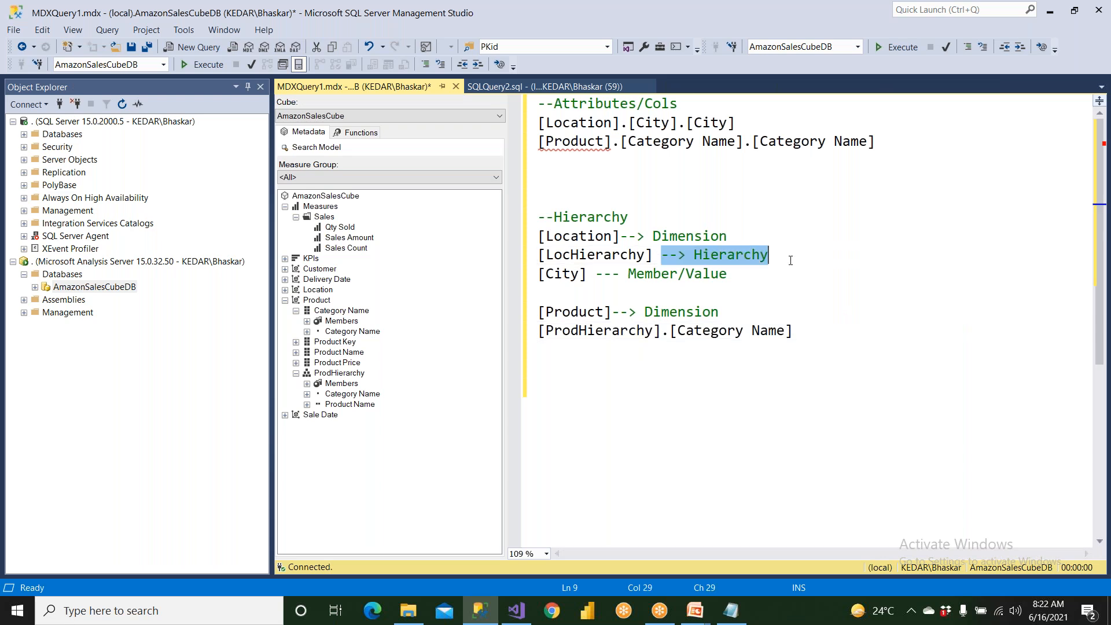
{"action": "key", "text": "ctrl+c"}
{"action": "double_click", "coordinate": [666, 331]}
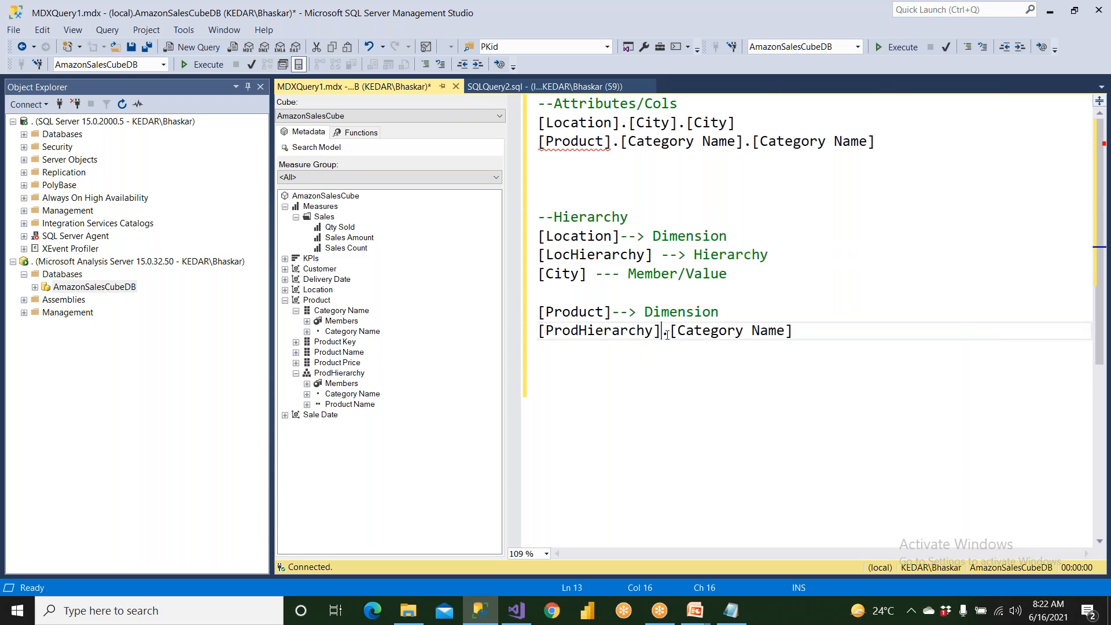
{"action": "key", "text": "ctrl+v"}
{"action": "key", "text": "Return"}
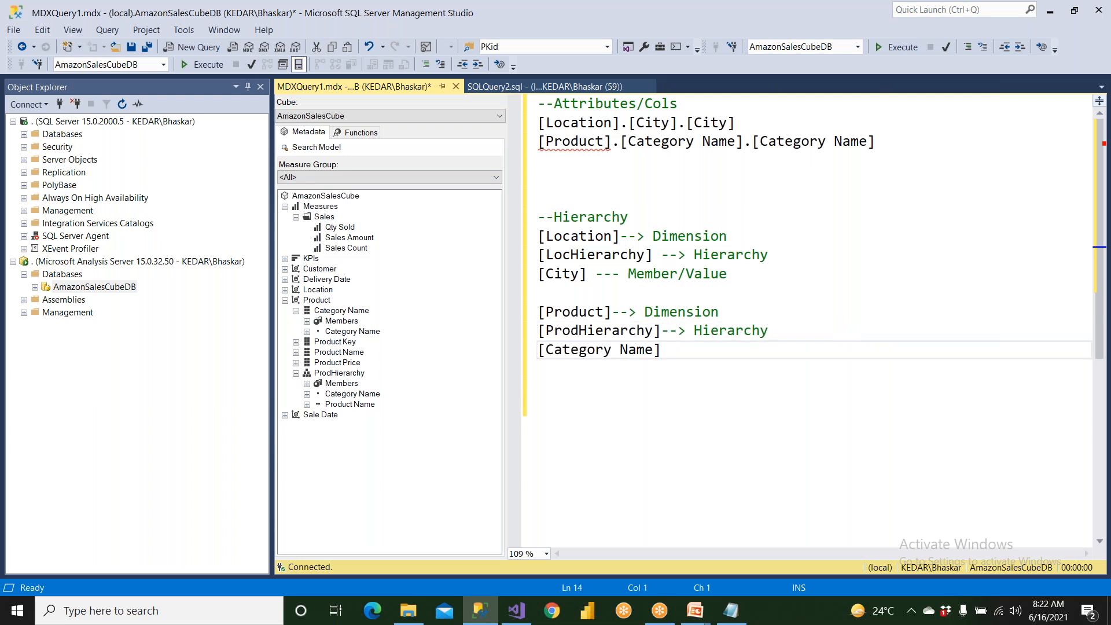
Annotate [Category Name] under [ProdHierarchy] with "-- Level" and replace the Member/Value text beside [City] with "Level".
{"action": "left_click", "coordinate": [669, 341]}
{"action": "type", "text": "-- Level/me"}
{"action": "key", "text": "BackSpace"}
{"action": "key", "text": "BackSpace"}
{"action": "key", "text": "BackSpace"}
{"action": "left_click_drag", "start_coordinate": [630, 273], "coordinate": [737, 279]}
{"action": "type", "text": "Level"}
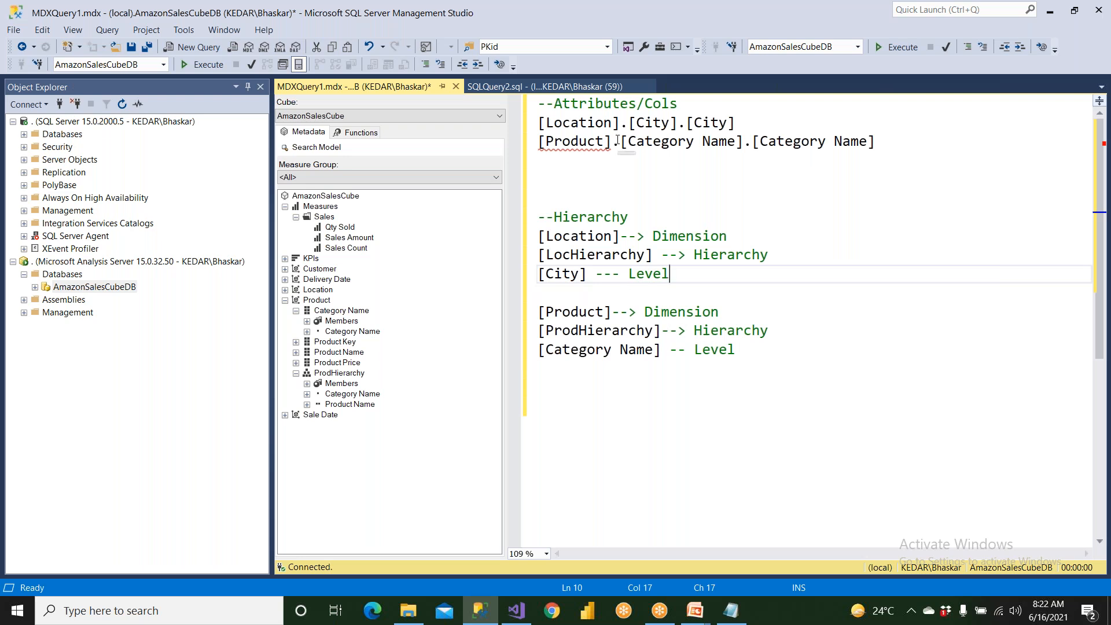
Annotate [Location] in the attribute reference with "--> Dimension", replacing its dot, and move [City].[City] to its own line.
{"action": "left_click", "coordinate": [742, 121]}
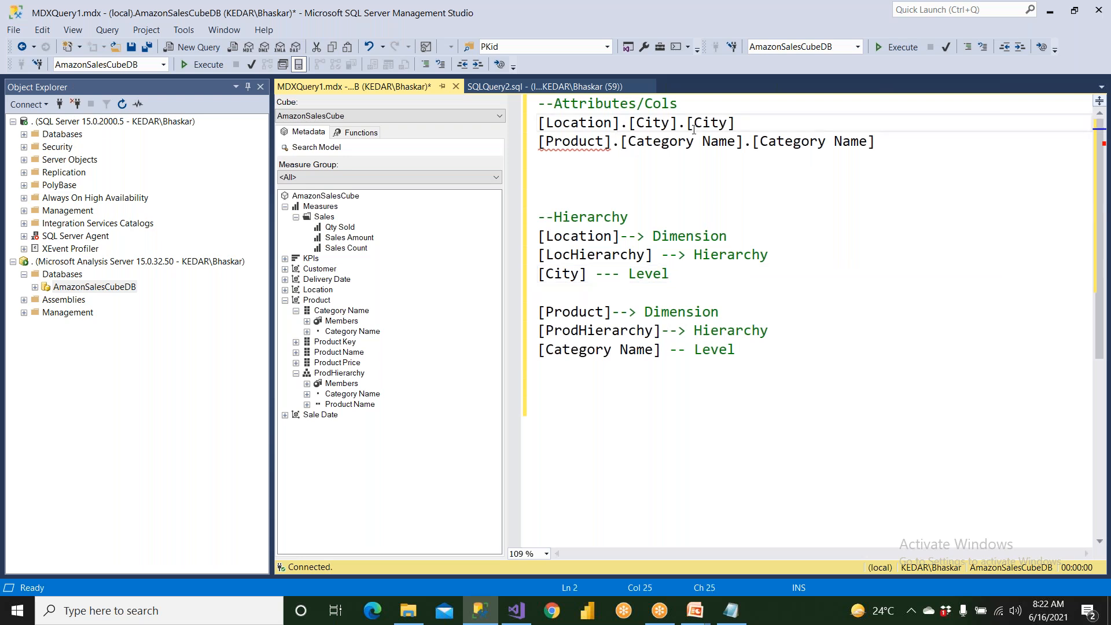
{"action": "left_click_drag", "start_coordinate": [618, 123], "coordinate": [629, 123]}
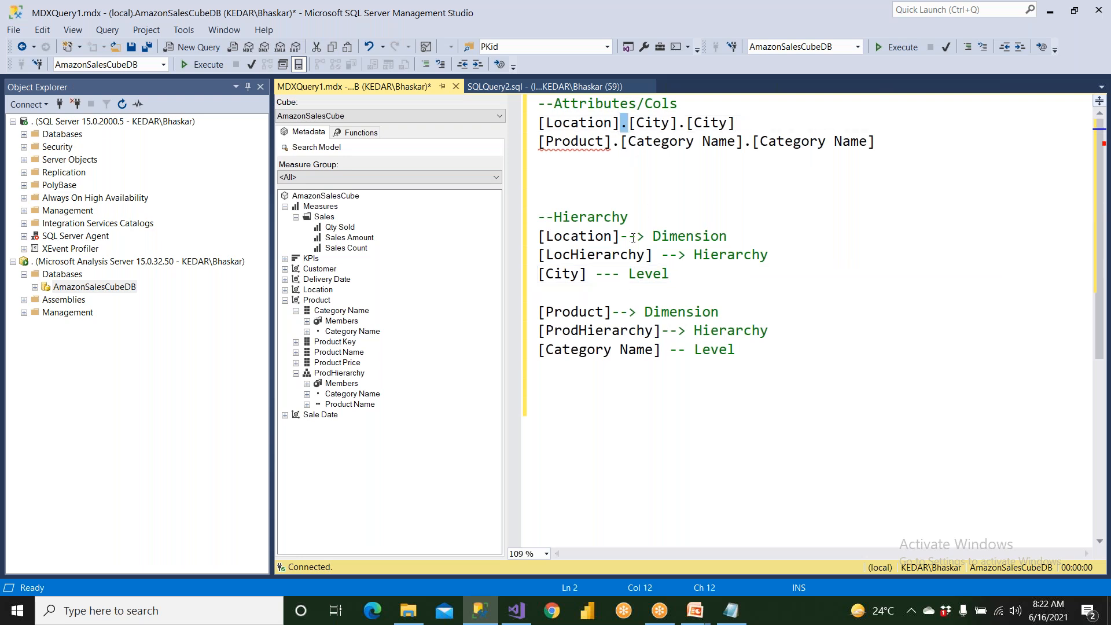
{"action": "left_click_drag", "start_coordinate": [620, 236], "coordinate": [730, 234]}
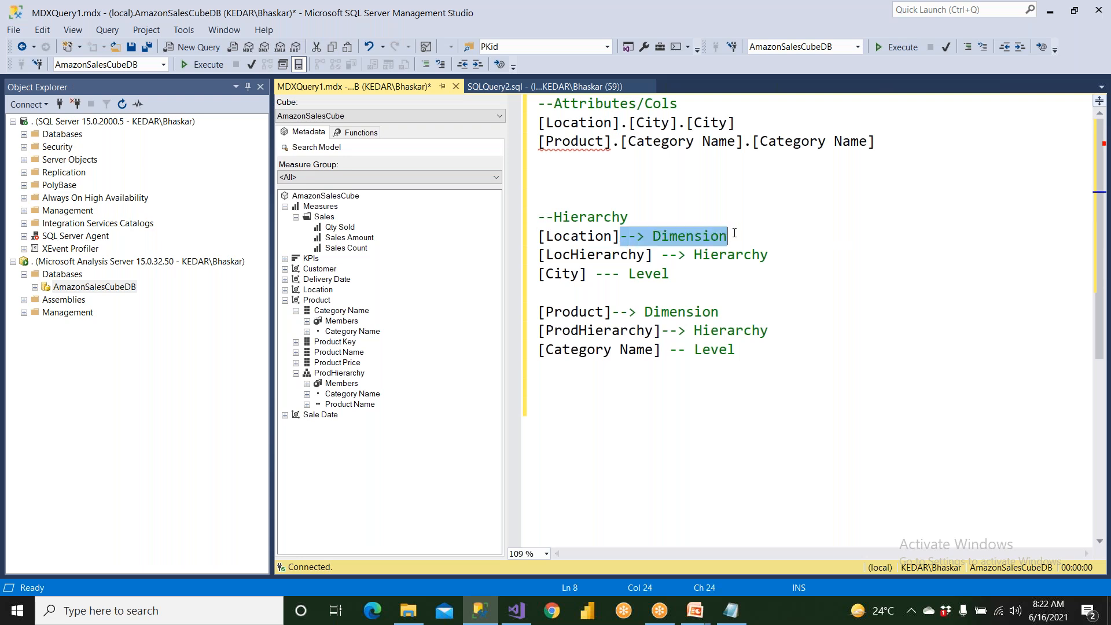
{"action": "left_click_drag", "start_coordinate": [619, 123], "coordinate": [626, 124]}
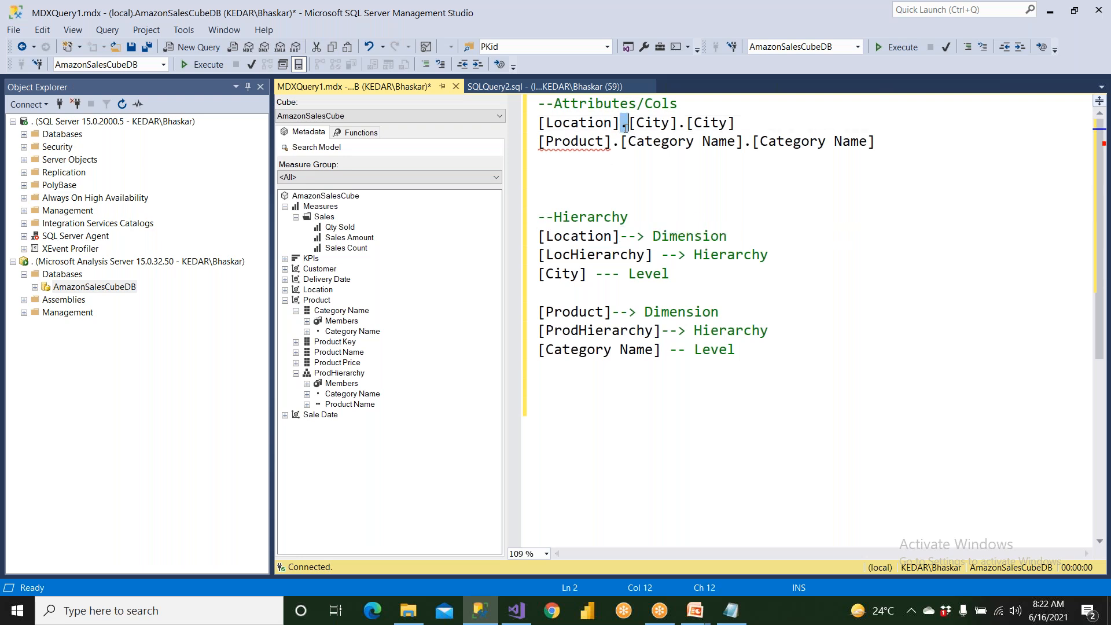
{"action": "type", "text": "-->"}
{"action": "key", "text": "Return"}
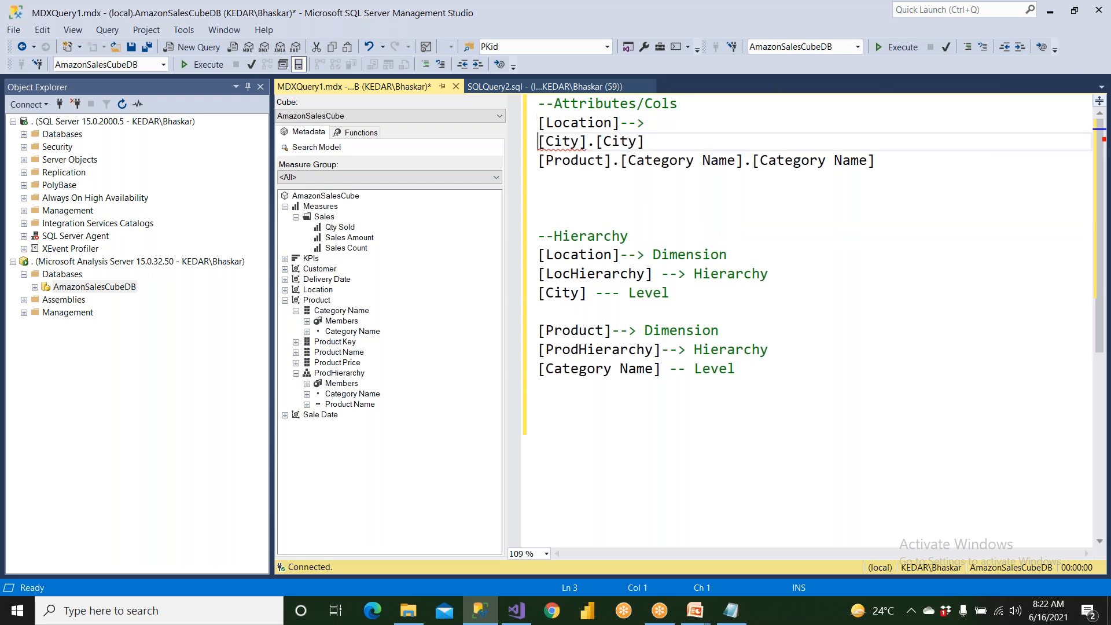
{"action": "left_click_drag", "start_coordinate": [622, 123], "coordinate": [661, 127]}
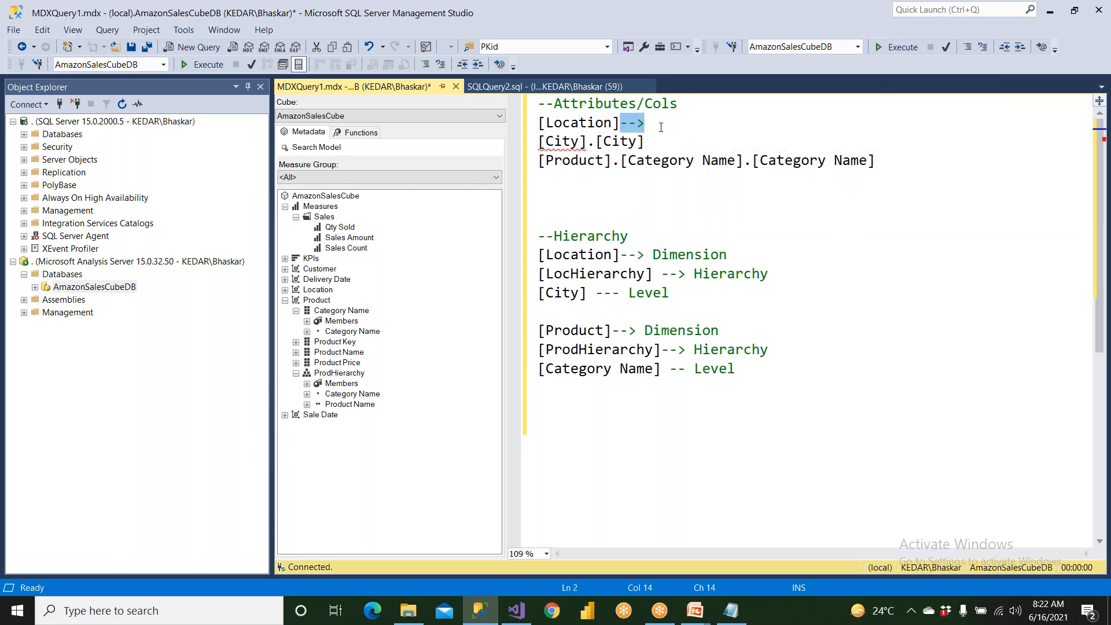
{"action": "key", "text": "ctrl+v"}
Annotate the first [City] under the attribute's [Location] with "--> Hierarchy" and put the second [City] on the following line without its dot.
{"action": "left_click", "coordinate": [591, 142]}
{"action": "key", "text": "Return"}
{"action": "key", "text": "Return"}
{"action": "left_click_drag", "start_coordinate": [589, 144], "coordinate": [534, 147]}
{"action": "left_click_drag", "start_coordinate": [662, 313], "coordinate": [767, 312]}
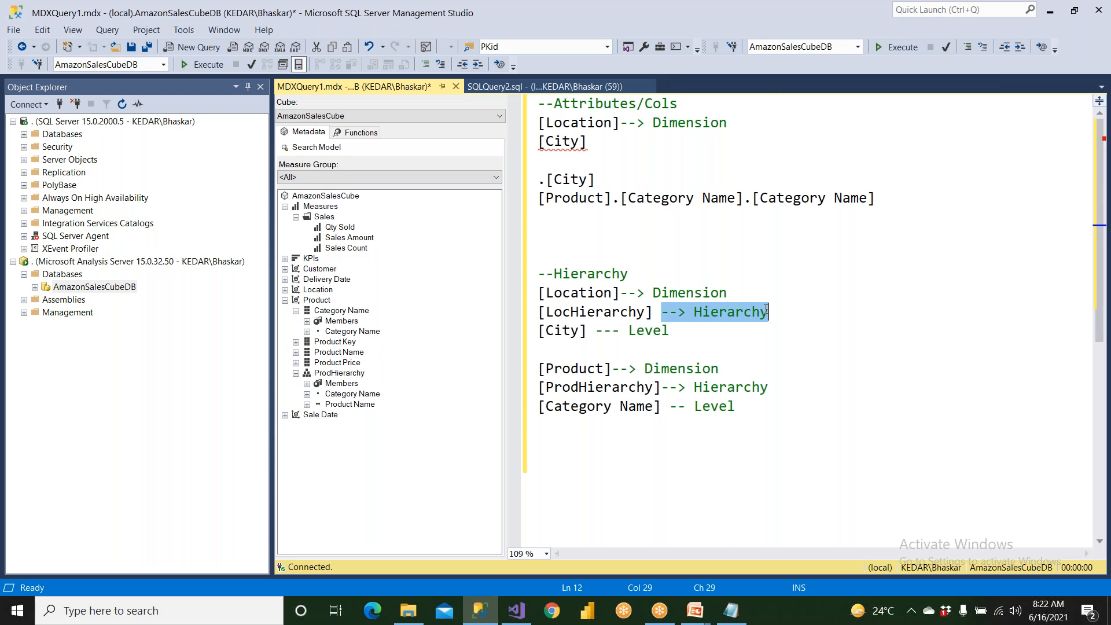
{"action": "left_click", "coordinate": [618, 144]}
{"action": "key", "text": "ctrl+v"}
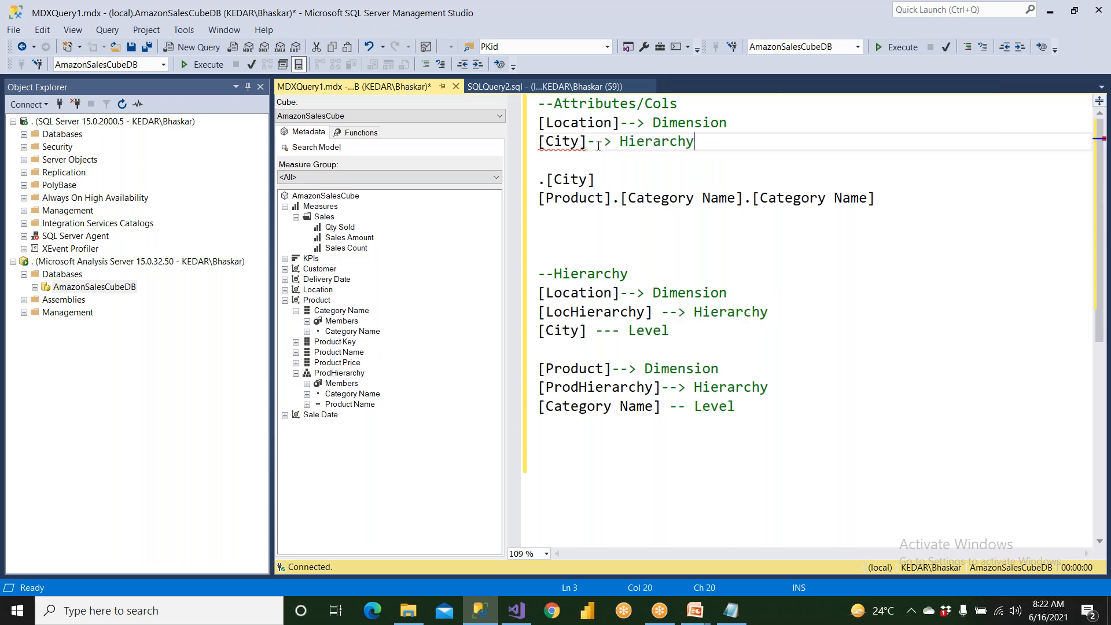
{"action": "left_click", "coordinate": [581, 166]}
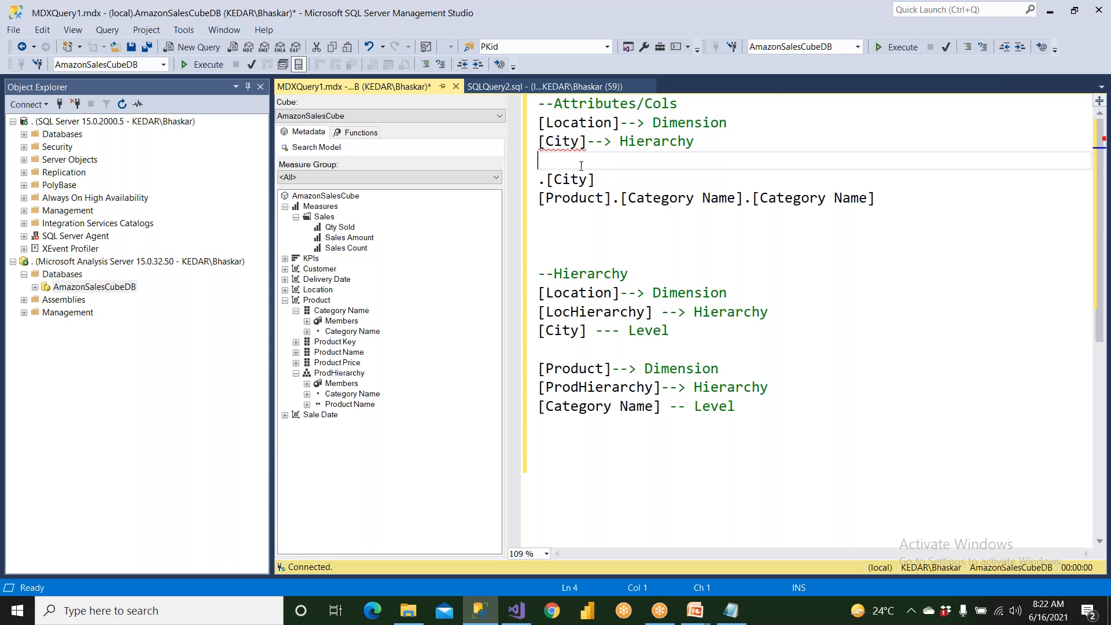
{"action": "key", "text": "Delete"}
{"action": "key", "text": "Delete"}
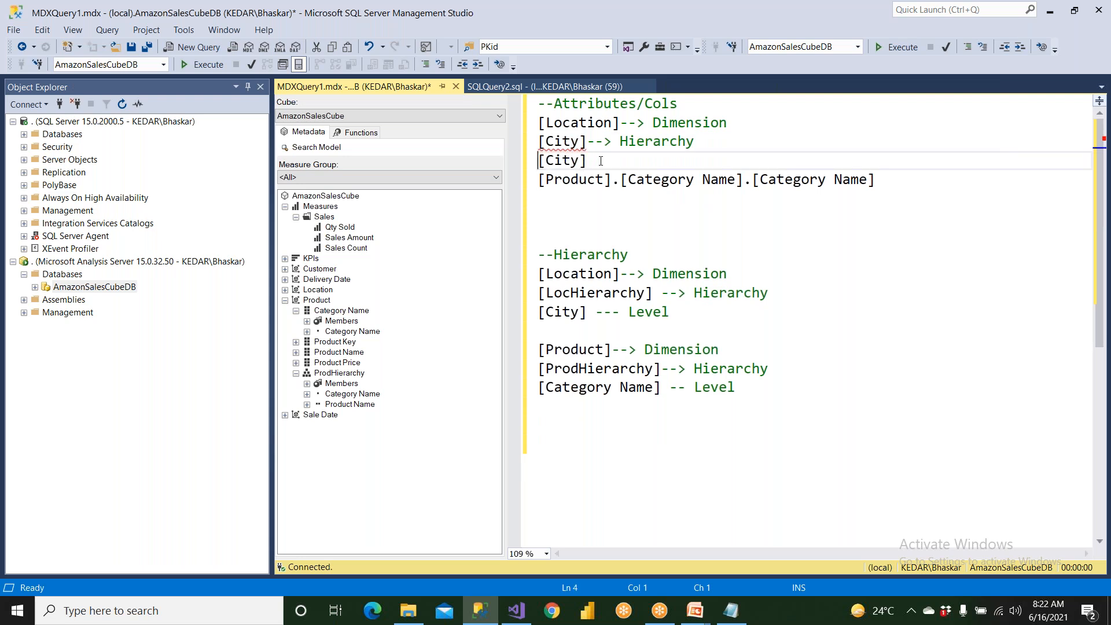
Copy the "--- Level" annotation to the second [City] of the attribute reference and separate it from the Product reference with two blank lines.
{"action": "left_click_drag", "start_coordinate": [596, 312], "coordinate": [683, 315]}
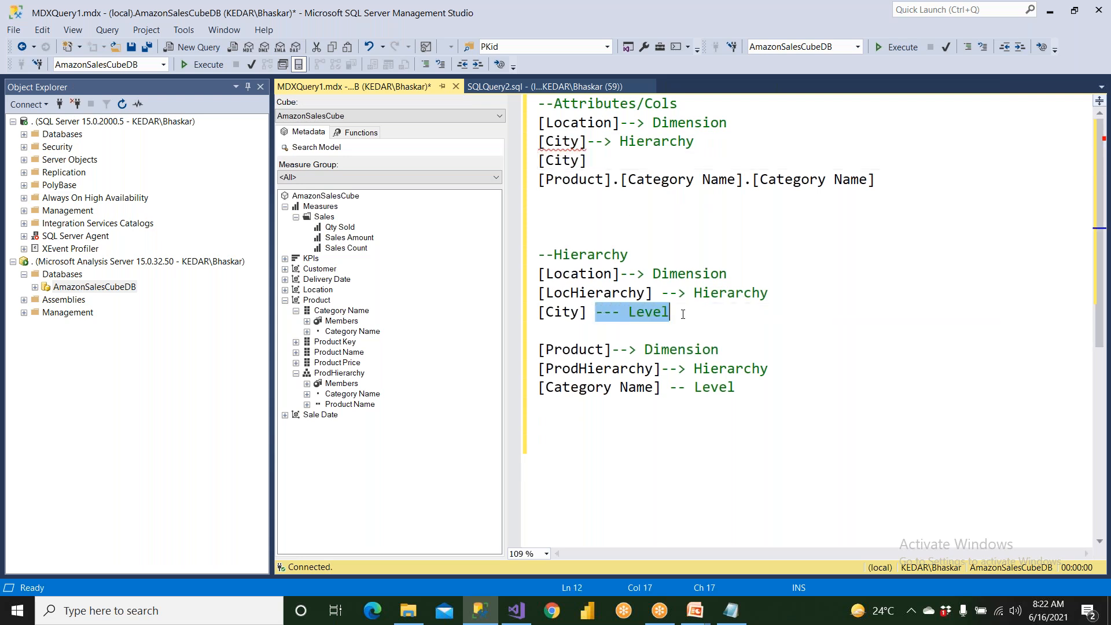
{"action": "left_click", "coordinate": [611, 163]}
{"action": "key", "text": "ctrl+v"}
{"action": "key", "text": "Return"}
{"action": "key", "text": "Return"}
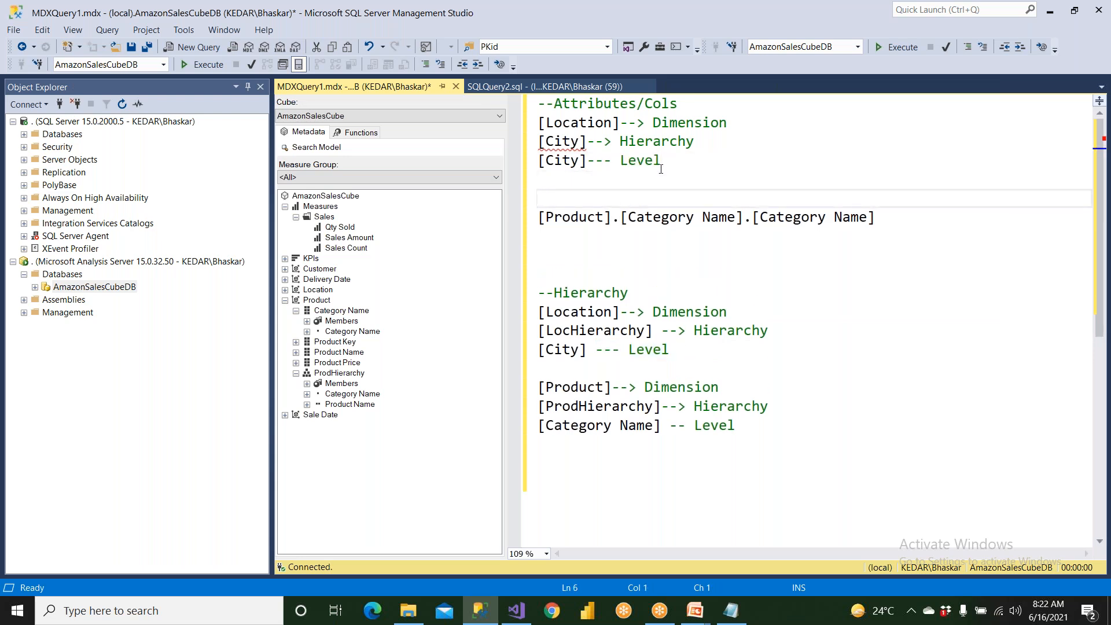
{"action": "left_click_drag", "start_coordinate": [653, 125], "coordinate": [728, 124]}
{"action": "left_click_drag", "start_coordinate": [588, 143], "coordinate": [514, 144]}
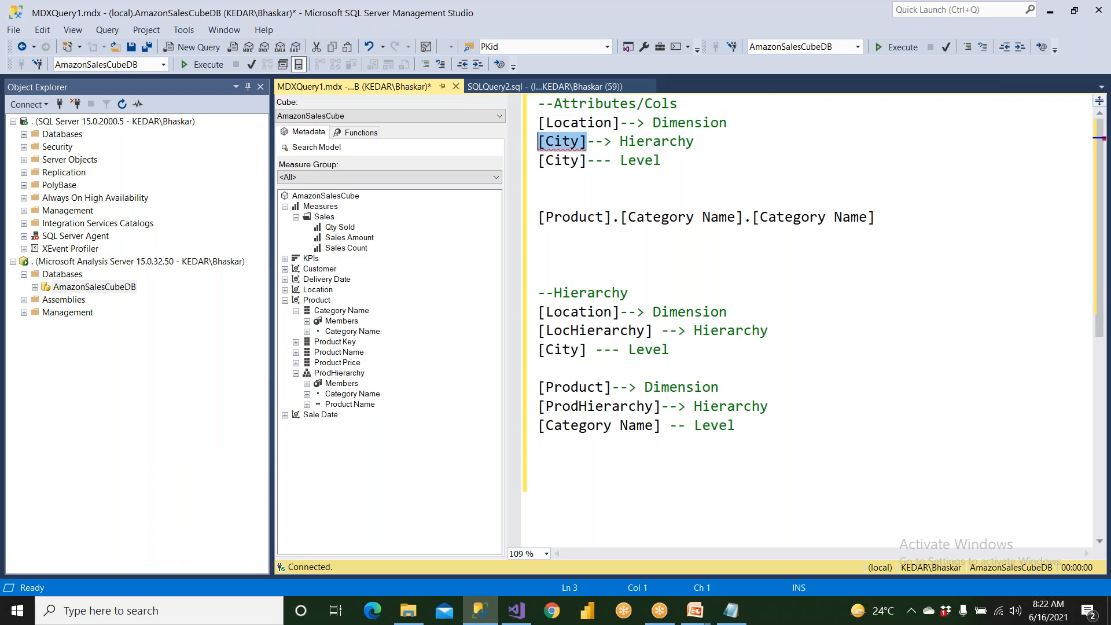
{"action": "left_click_drag", "start_coordinate": [620, 143], "coordinate": [695, 142]}
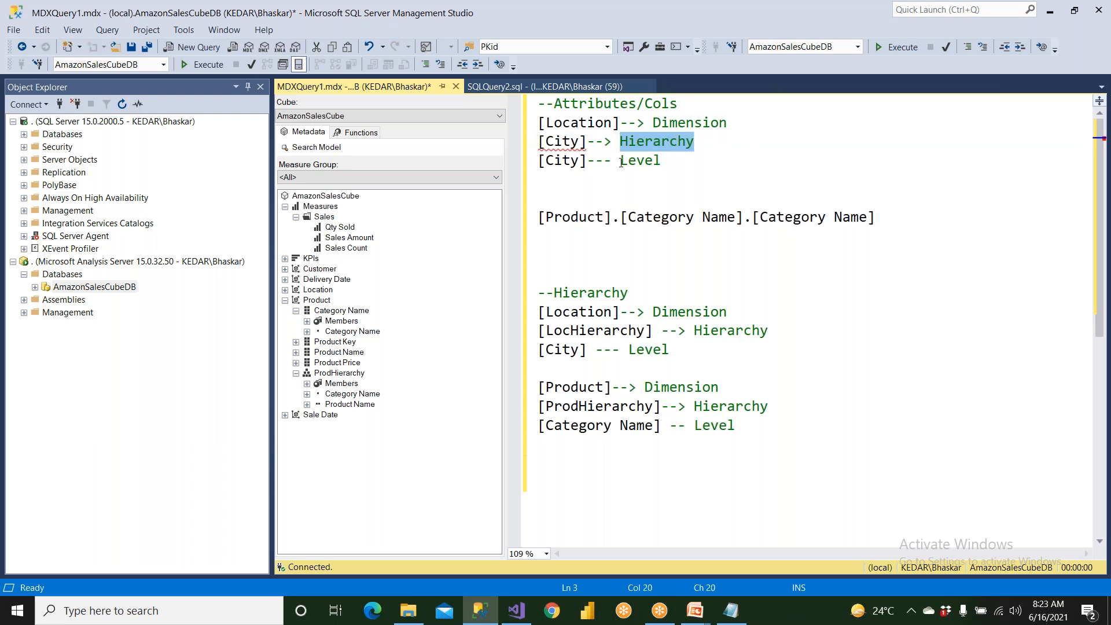
{"action": "left_click_drag", "start_coordinate": [622, 163], "coordinate": [654, 162]}
Delete the [Product].[Category Name].[Category Name] line and reinsert the reference from the Category Name level in the cube metadata.
{"action": "left_click_drag", "start_coordinate": [539, 216], "coordinate": [539, 232]}
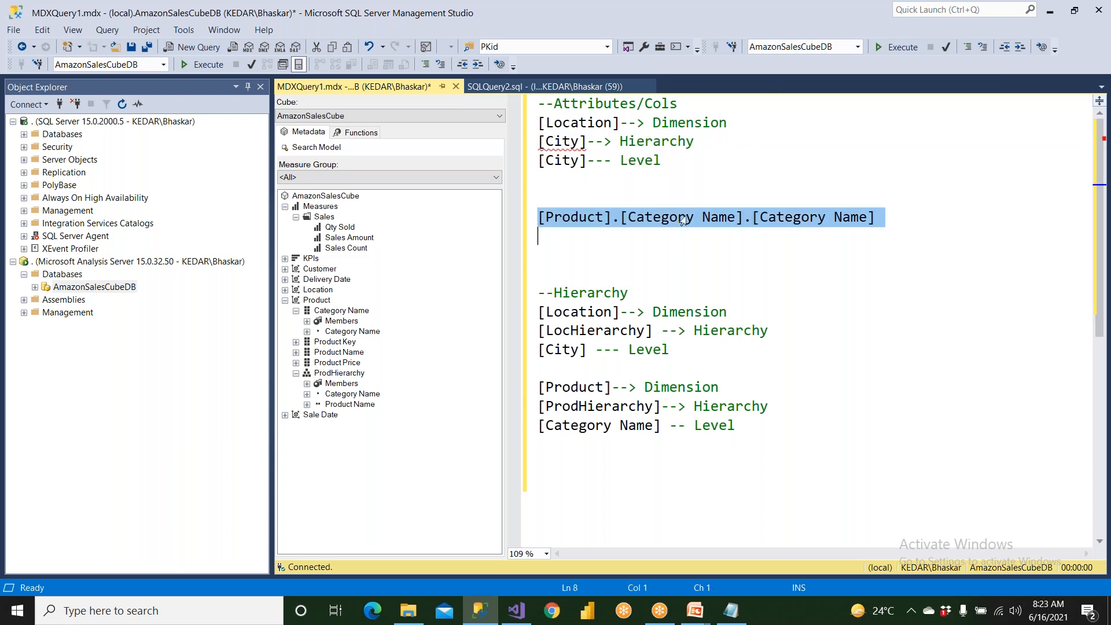
{"action": "key", "text": "Delete"}
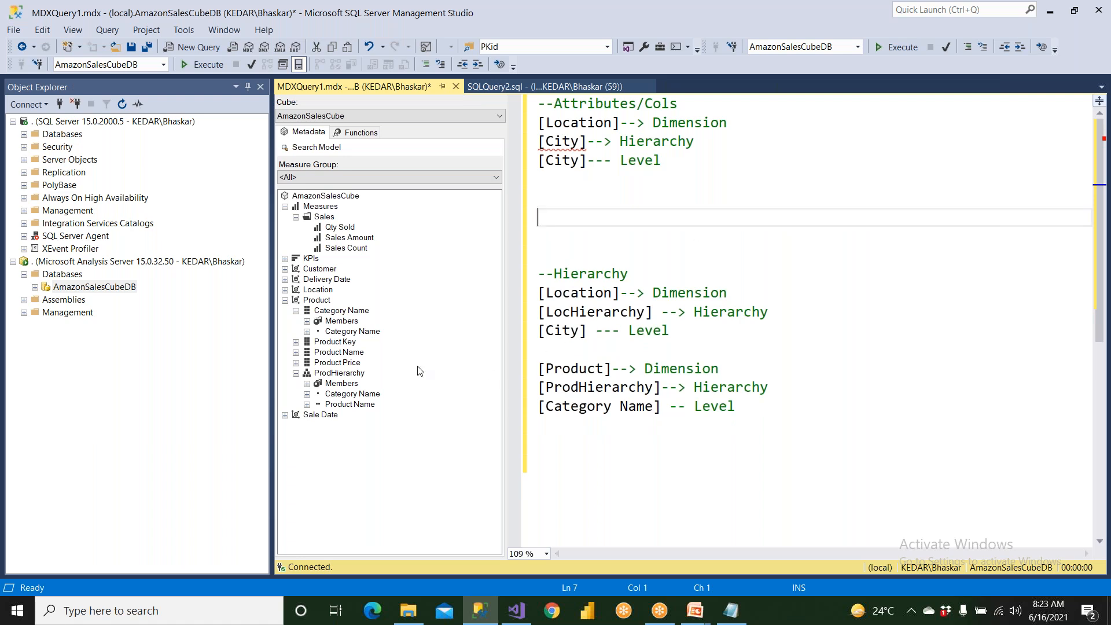
{"action": "left_click", "coordinate": [317, 300]}
{"action": "left_click", "coordinate": [340, 311]}
{"action": "left_click", "coordinate": [349, 331]}
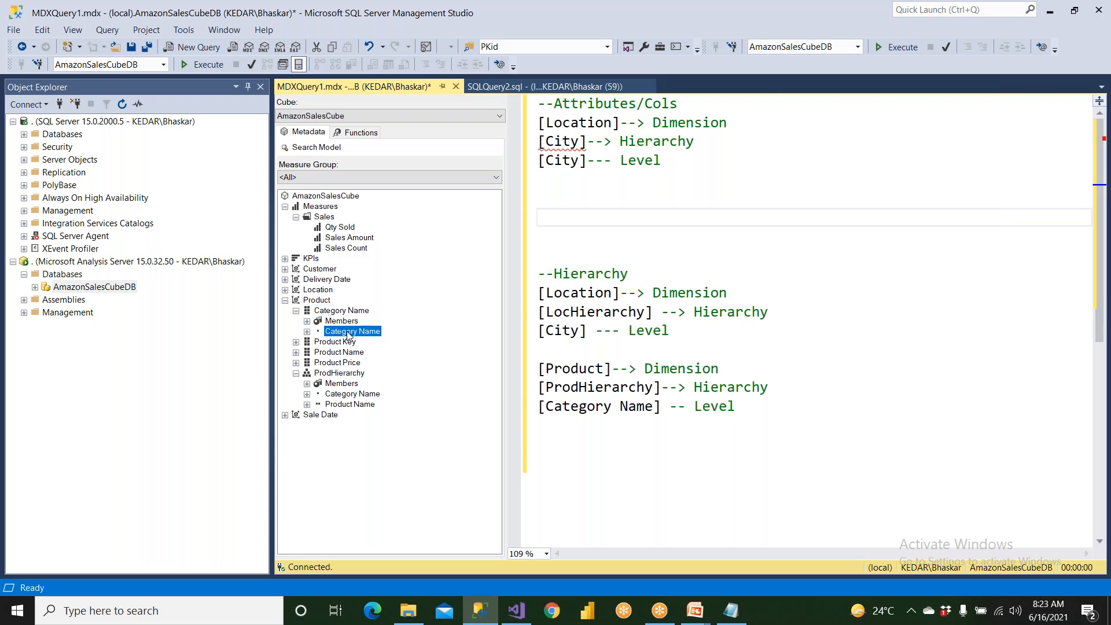
{"action": "left_click_drag", "start_coordinate": [352, 335], "coordinate": [558, 214]}
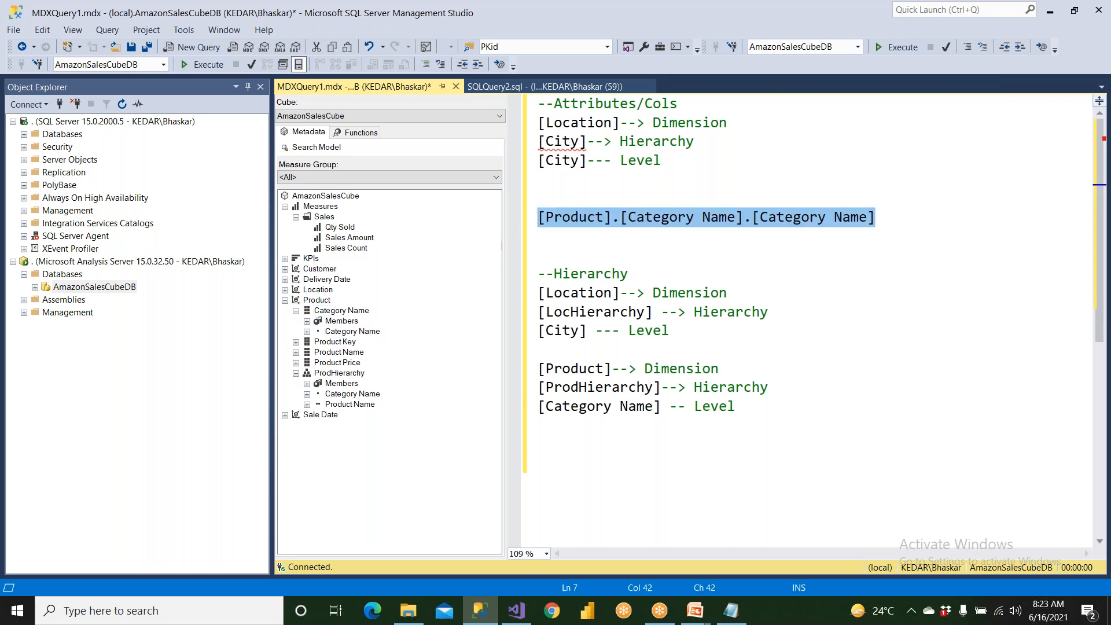
Replace the dot after [Product] in the attribute reference with "--> Dimension" and move [Category Name].[Category Name] to its own line.
{"action": "left_click", "coordinate": [617, 219]}
{"action": "left_click_drag", "start_coordinate": [621, 292], "coordinate": [730, 294]}
{"action": "key", "text": "ctrl+c"}
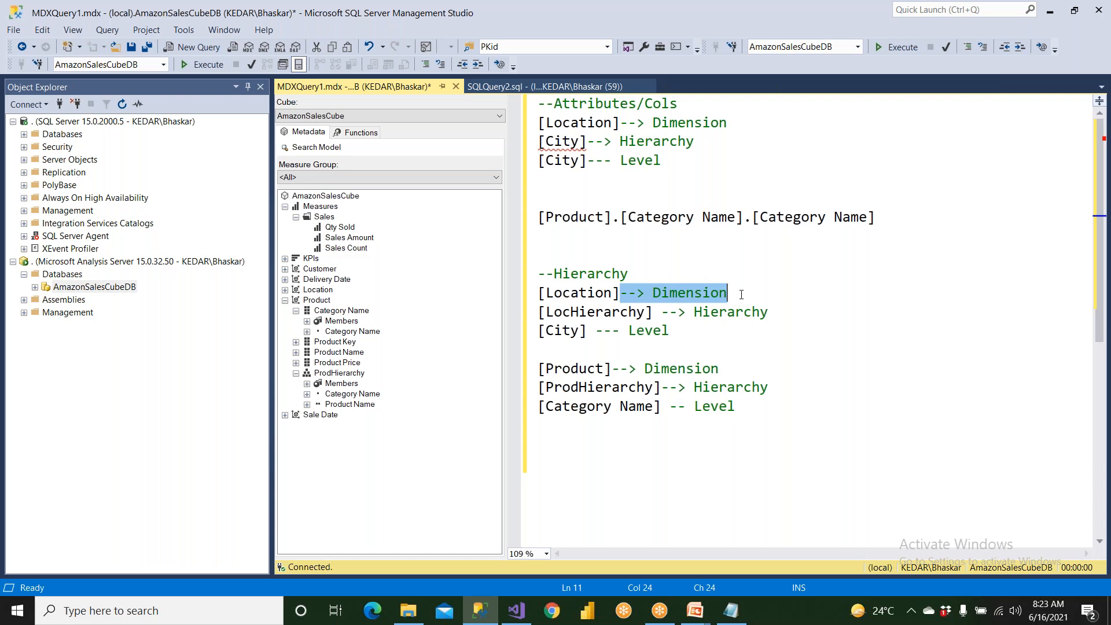
{"action": "left_click", "coordinate": [616, 222]}
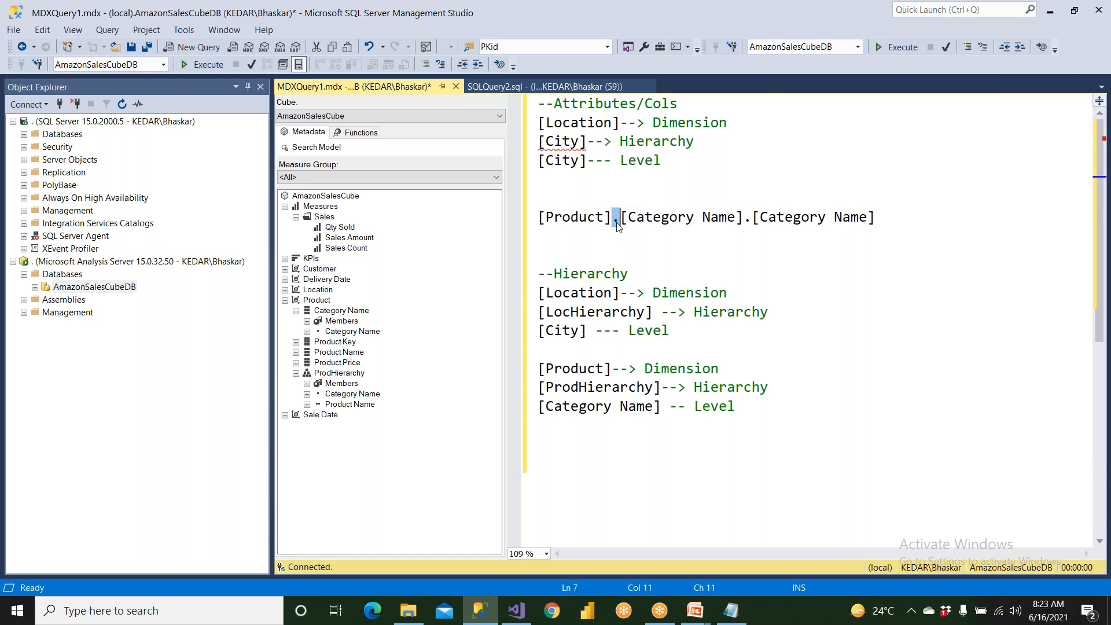
{"action": "key", "text": "ctrl+v"}
{"action": "key", "text": "Return"}
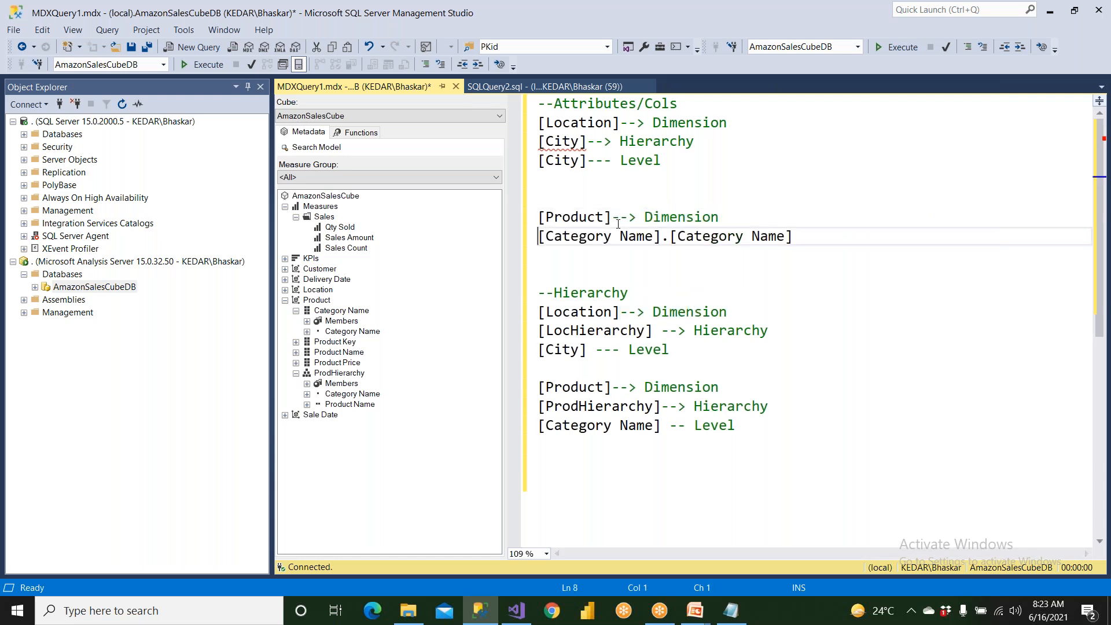
Replace the dot after the first [Category Name] with the "--> Hierarchy" annotation and move the second [Category Name] to its own line.
{"action": "left_click_drag", "start_coordinate": [661, 244], "coordinate": [534, 243]}
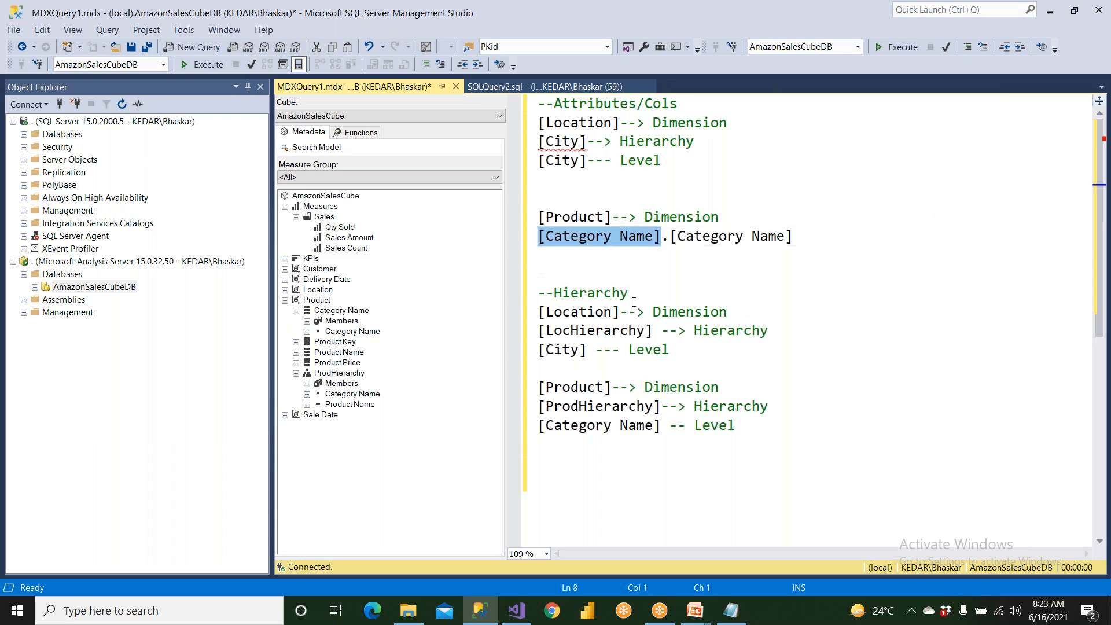
{"action": "left_click_drag", "start_coordinate": [660, 331], "coordinate": [790, 334]}
{"action": "key", "text": "ctrl+c"}
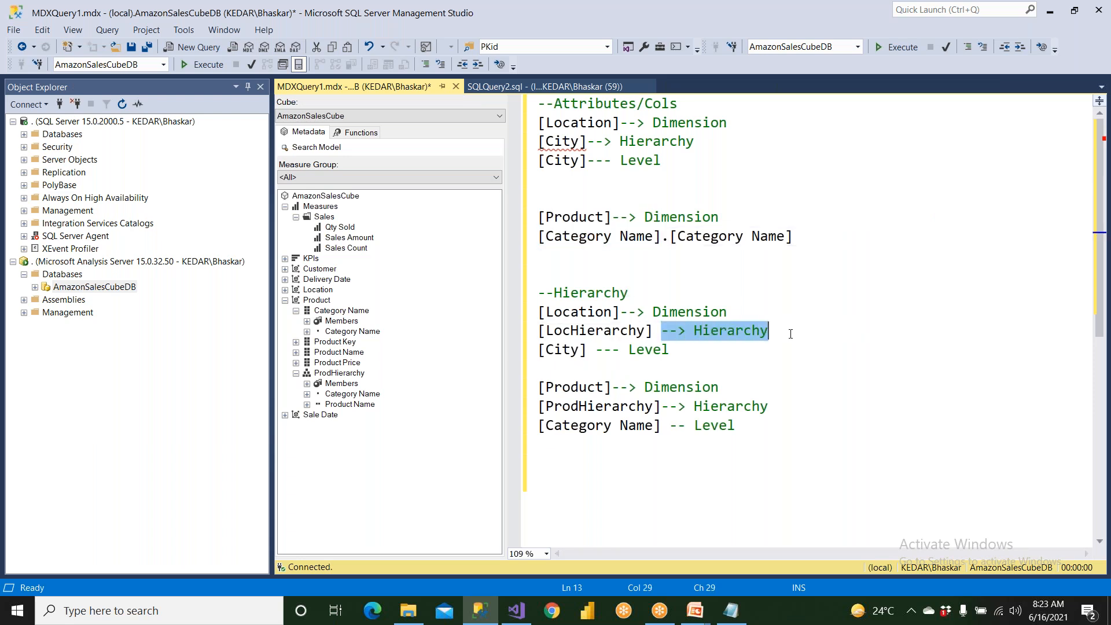
{"action": "left_click", "coordinate": [669, 238]}
{"action": "key", "text": "shift+Left"}
{"action": "key", "text": "ctrl+v"}
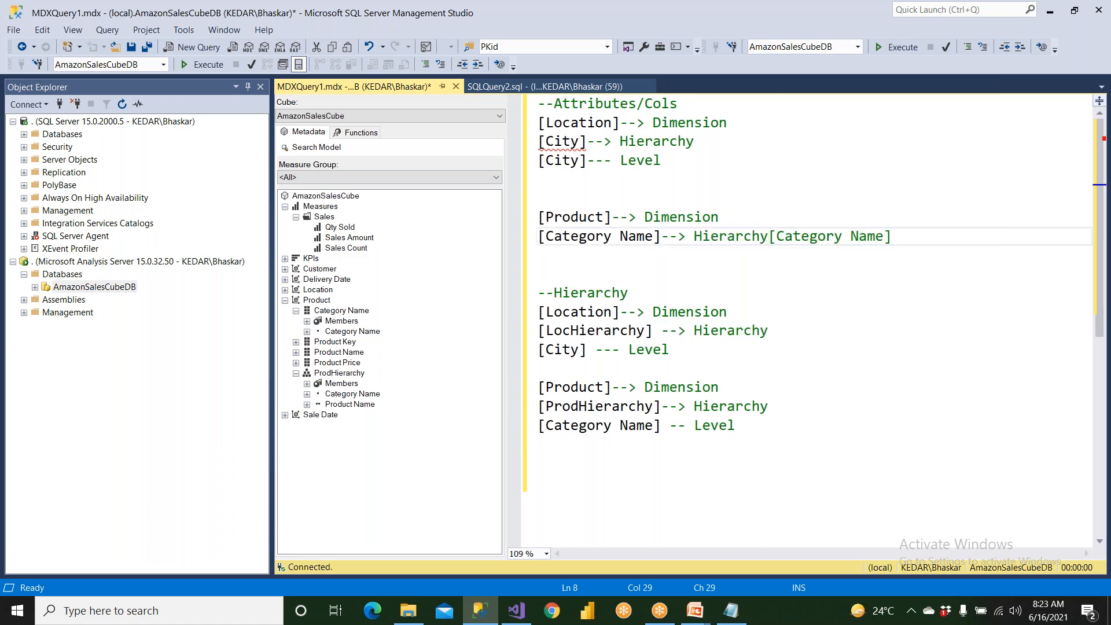
{"action": "key", "text": "Return"}
Copy the "--- Level" annotation from the hierarchy's [City] to the second [Category Name] of the attribute reference.
{"action": "left_click", "coordinate": [613, 367]}
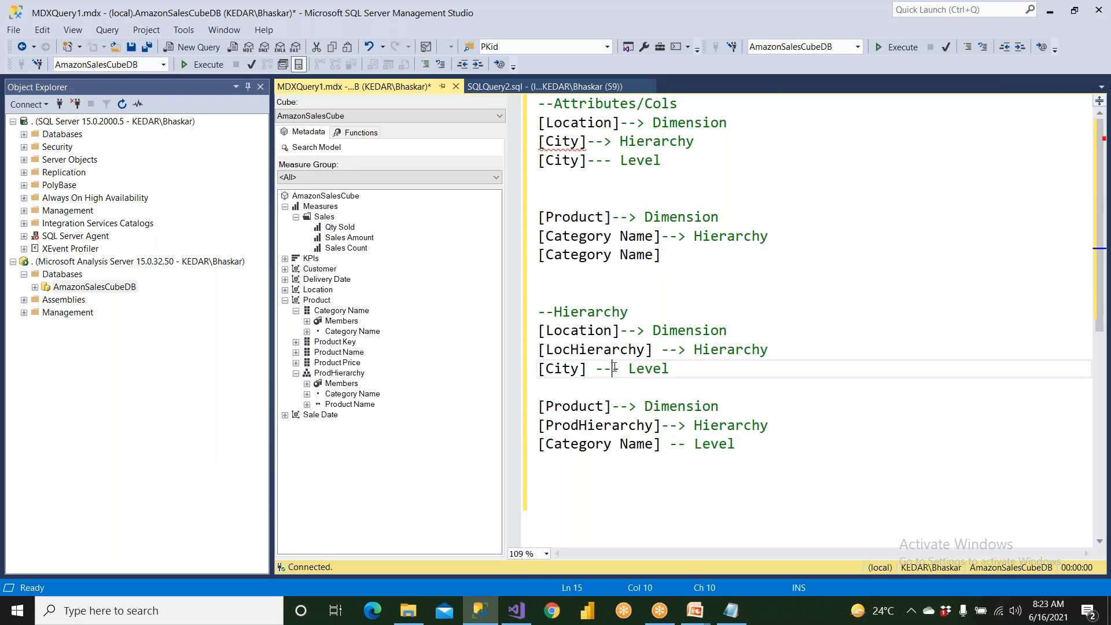
{"action": "left_click_drag", "start_coordinate": [593, 377], "coordinate": [705, 371]}
{"action": "key", "text": "ctrl+c"}
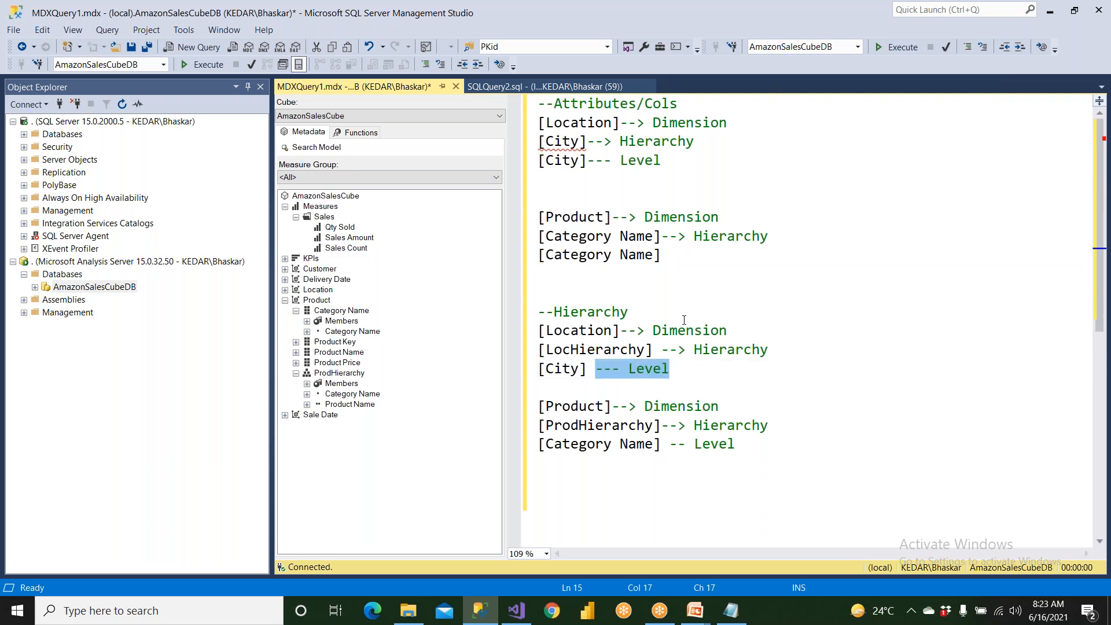
{"action": "left_click", "coordinate": [676, 260]}
{"action": "key", "text": "ctrl+v"}
Compare the annotated Location attribute reference with the Location hierarchy reference and collapse ProdHierarchy in the cube metadata.
{"action": "left_click_drag", "start_coordinate": [663, 162], "coordinate": [532, 98]}
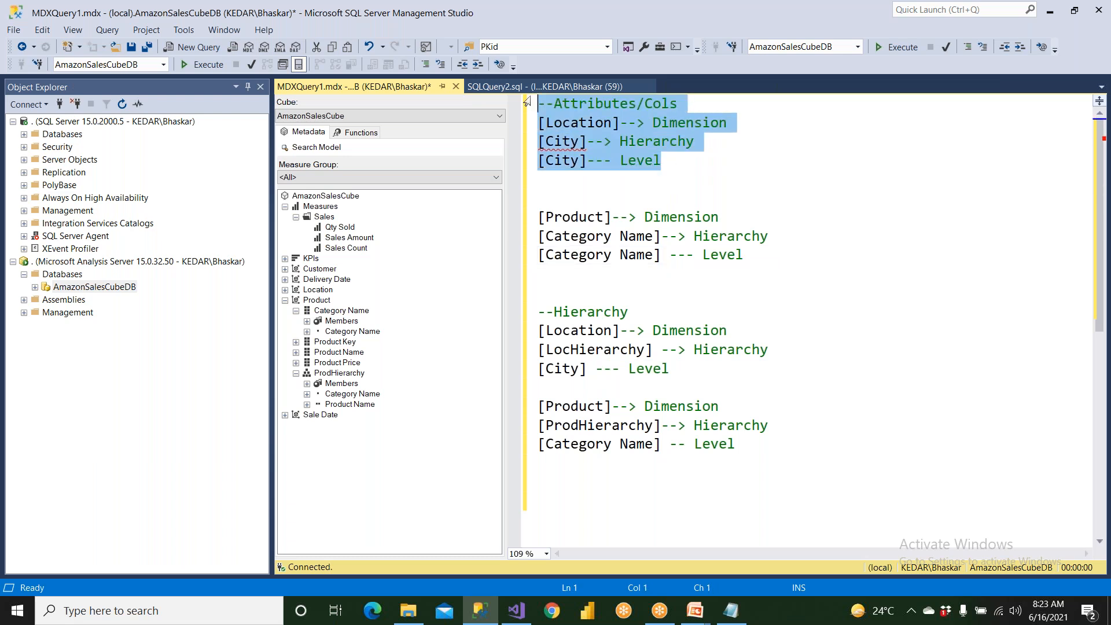
{"action": "left_click_drag", "start_coordinate": [670, 368], "coordinate": [547, 313]}
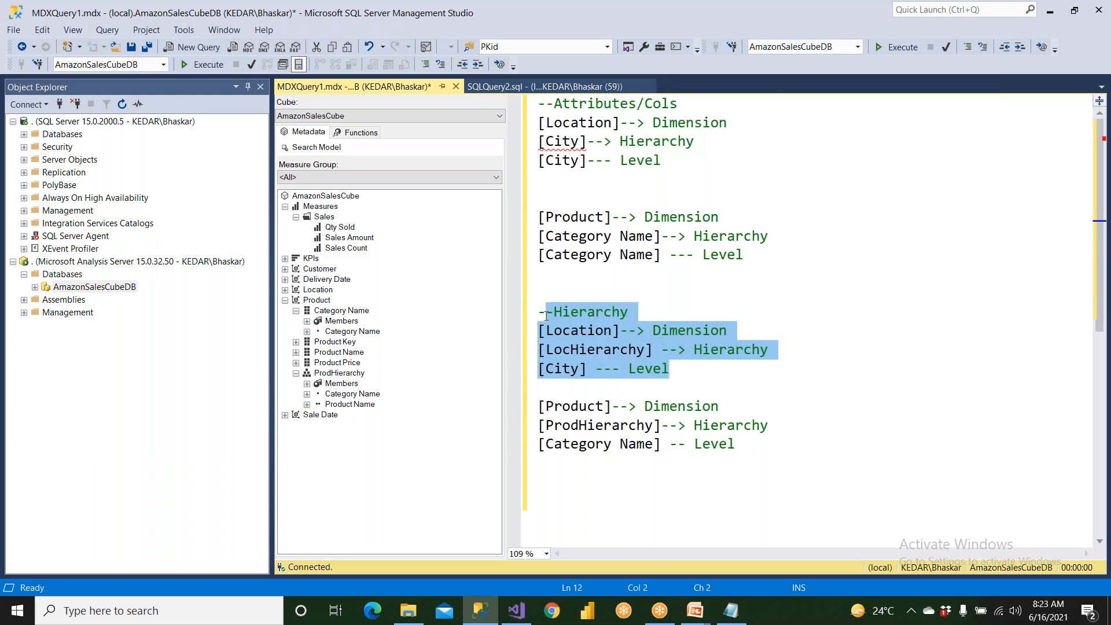
{"action": "left_click", "coordinate": [296, 373]}
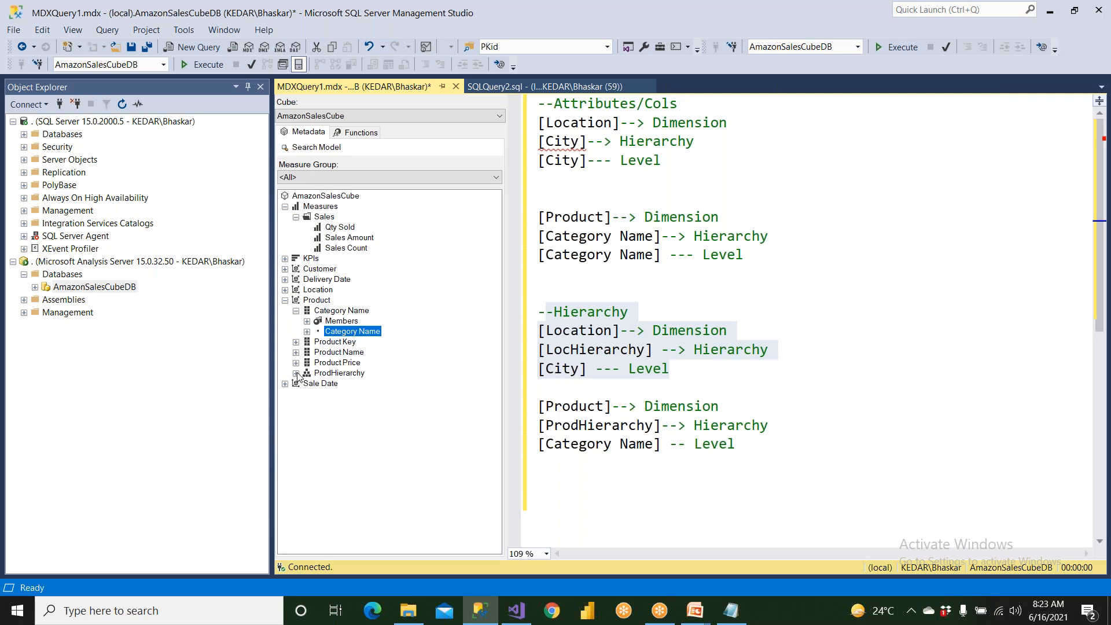
Switch to Visual Studio and browse the members of the Country attribute hierarchy in the Location dimension.
{"action": "left_click", "coordinate": [516, 615]}
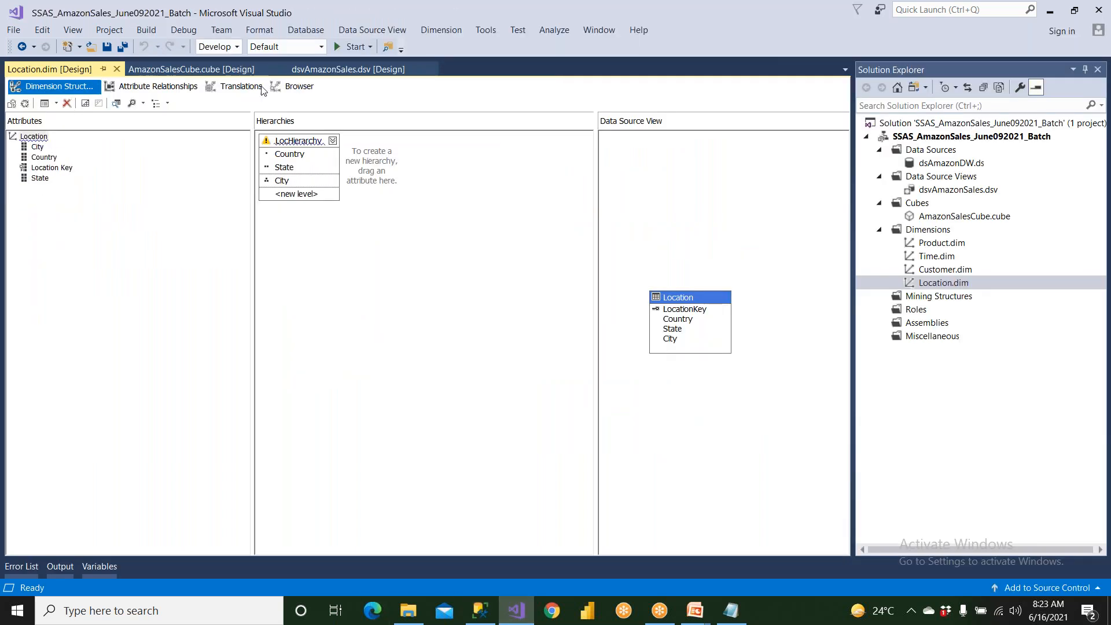
{"action": "left_click", "coordinate": [299, 87]}
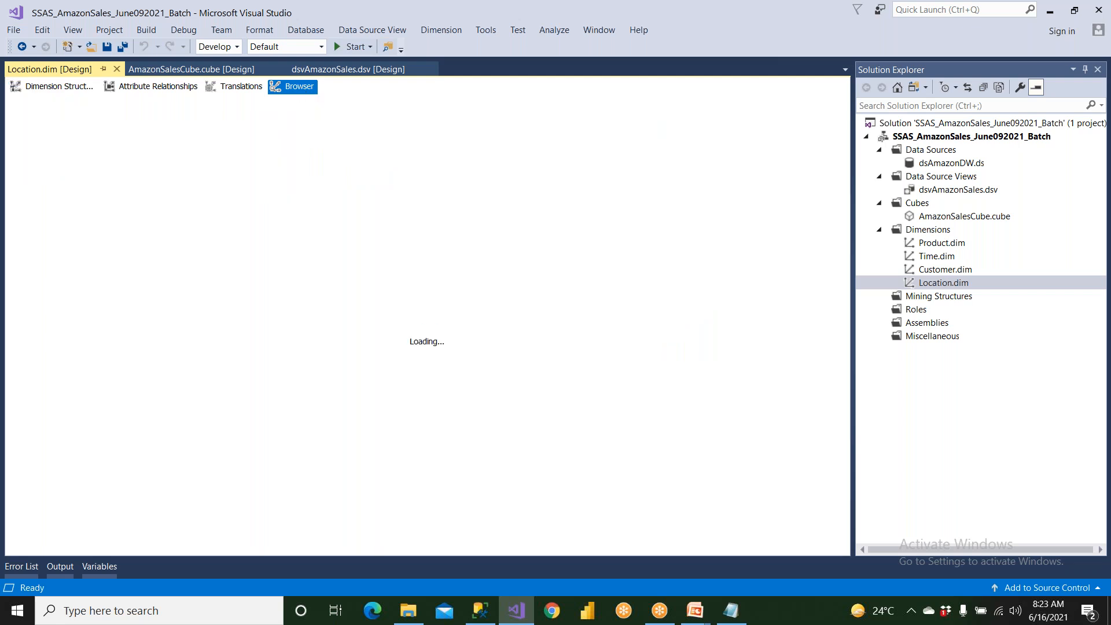
{"action": "left_click", "coordinate": [235, 106]}
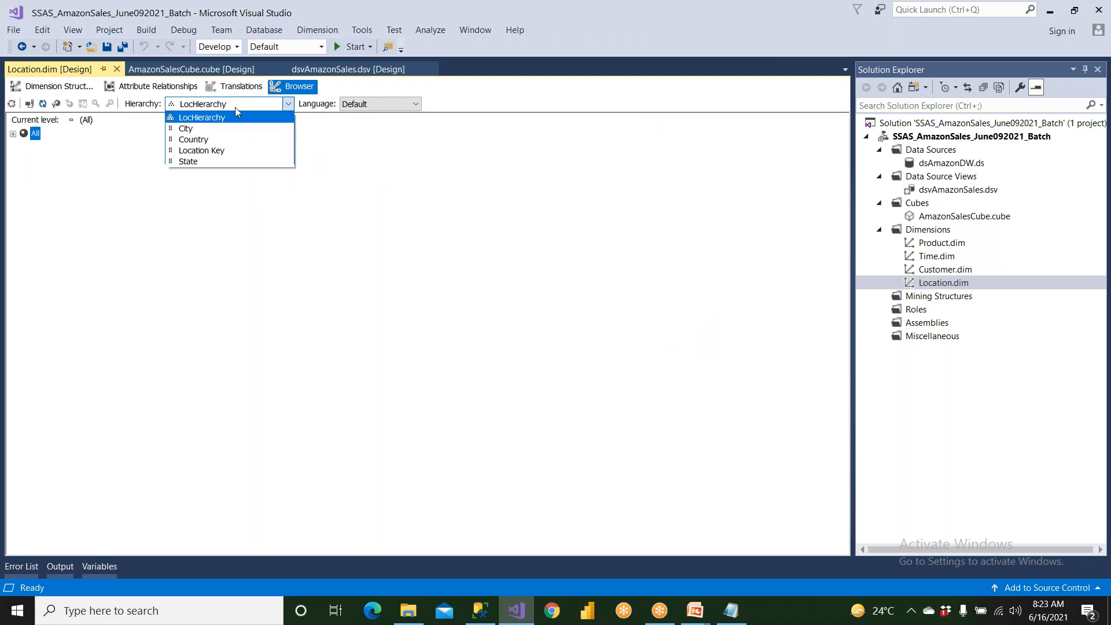
{"action": "left_click", "coordinate": [232, 139]}
{"action": "left_click", "coordinate": [12, 134]}
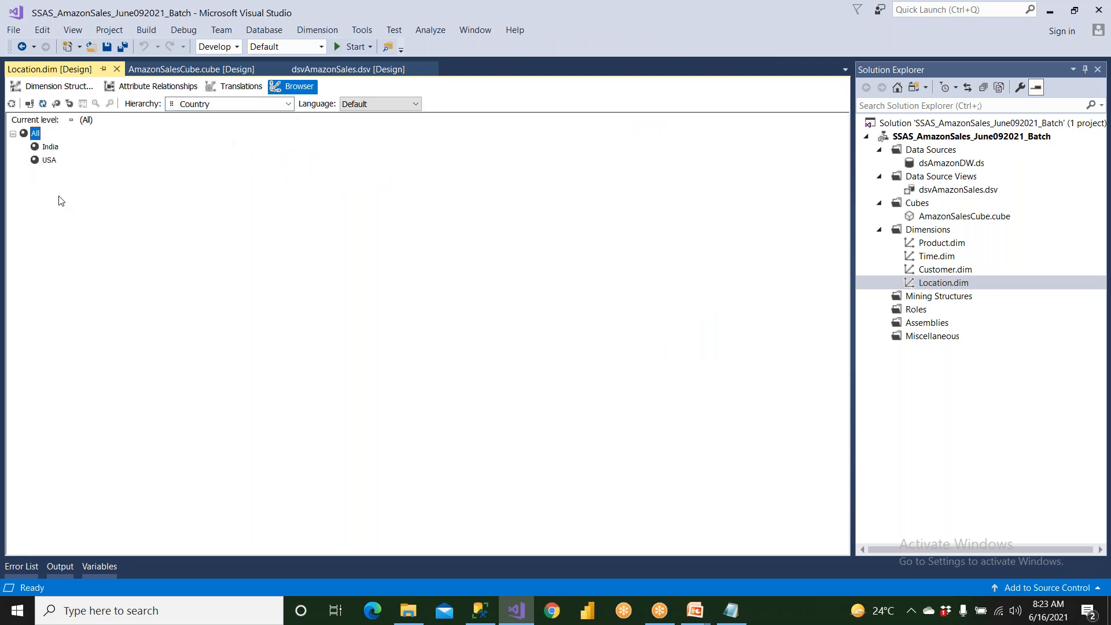
Browse the State attribute hierarchy of the Location dimension and look through its first members down to Karnataka.
{"action": "left_click", "coordinate": [194, 110]}
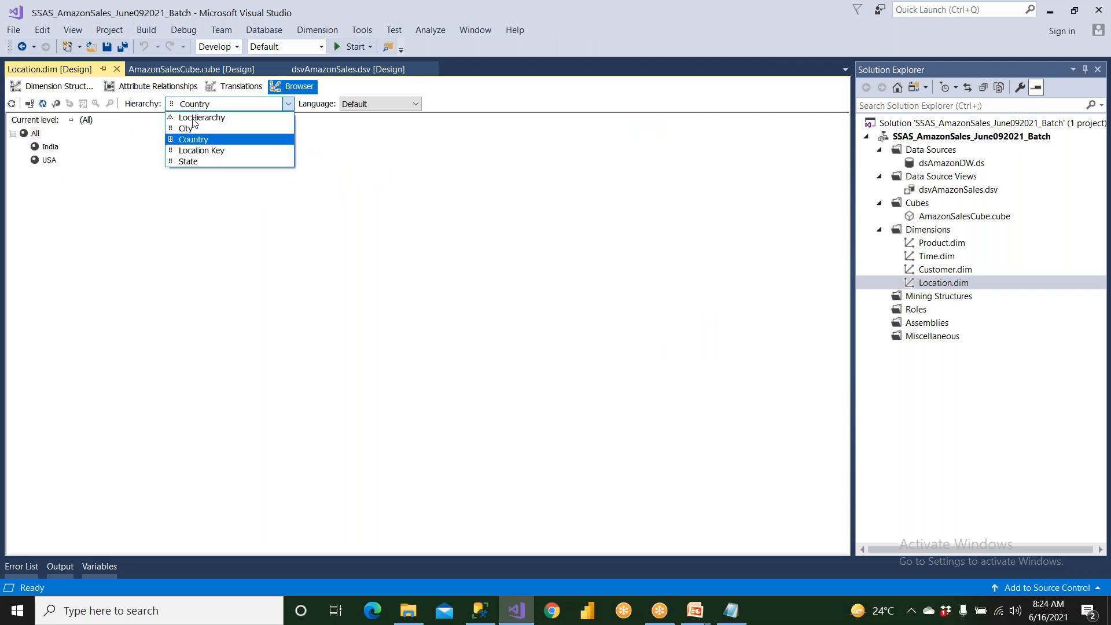
{"action": "left_click", "coordinate": [200, 159]}
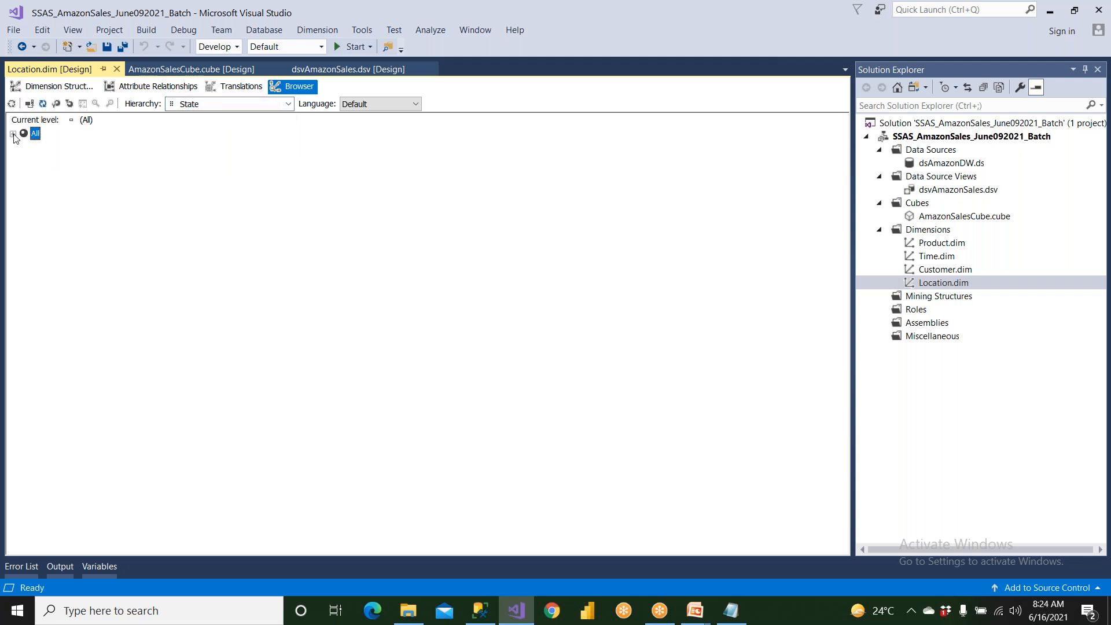
{"action": "left_click", "coordinate": [13, 134]}
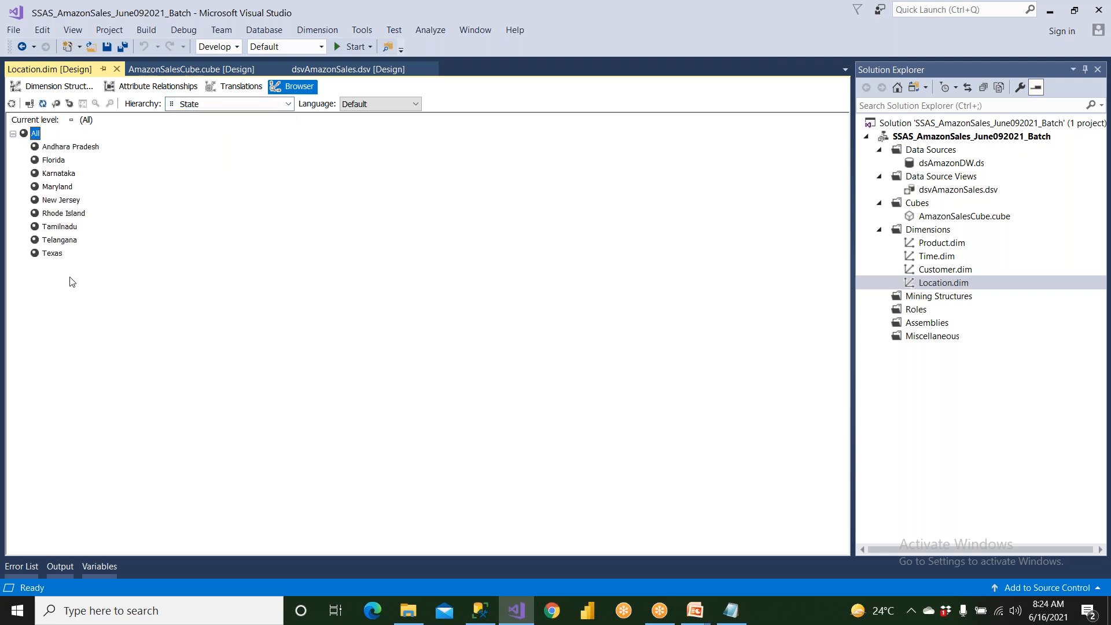
{"action": "left_click", "coordinate": [70, 150]}
{"action": "left_click", "coordinate": [65, 162]}
{"action": "left_click", "coordinate": [70, 175]}
Switch the browsed hierarchy to City and expand All to list the city members.
{"action": "left_click", "coordinate": [233, 107]}
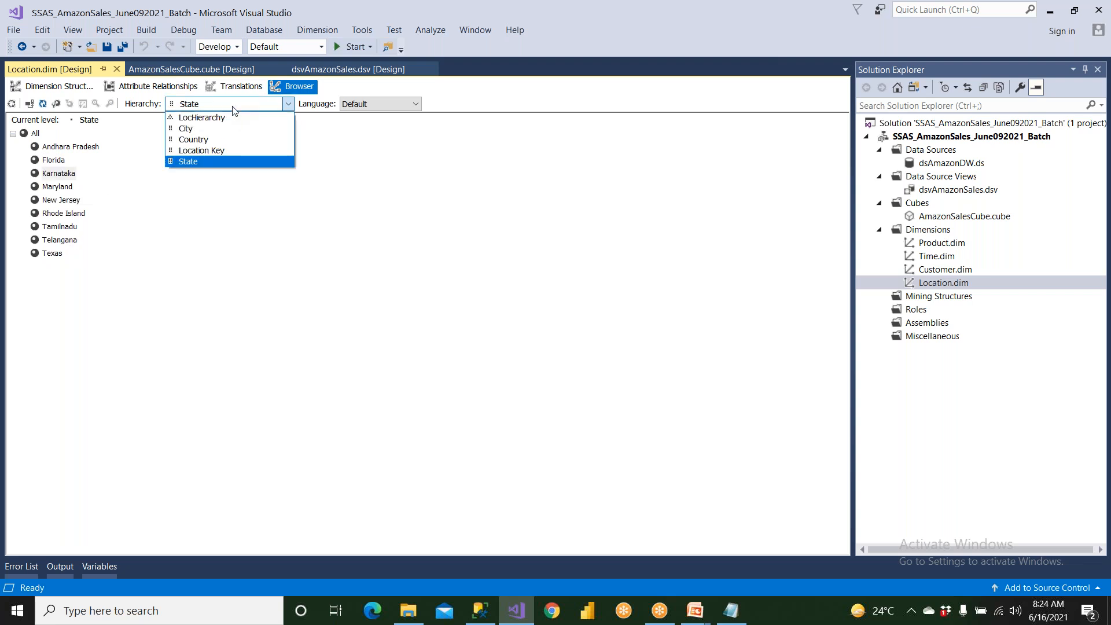
{"action": "left_click", "coordinate": [234, 128]}
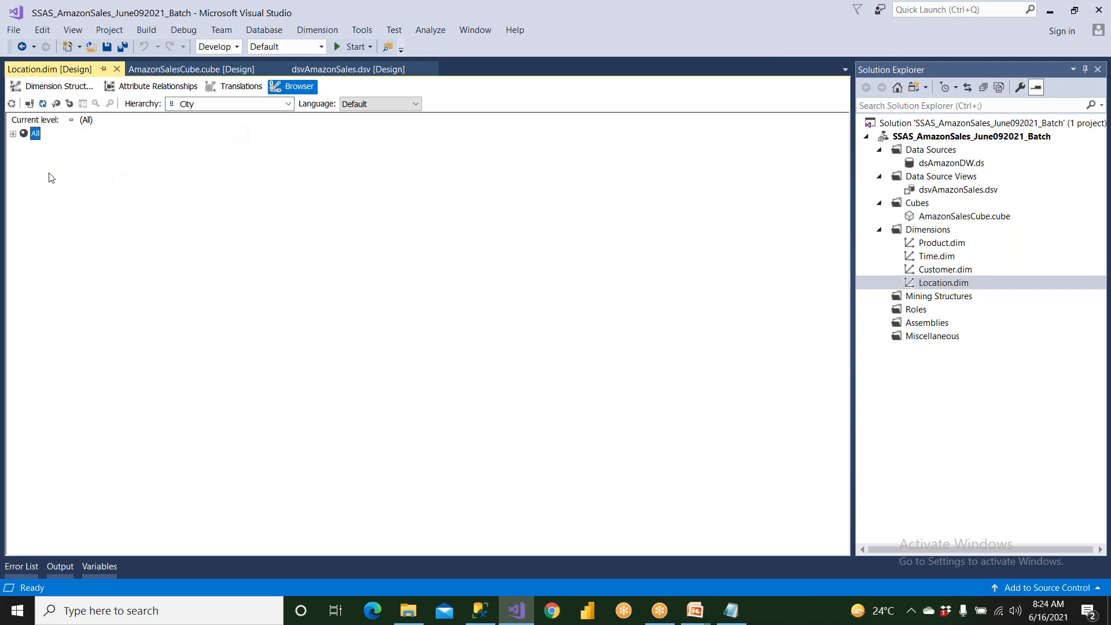
{"action": "left_click", "coordinate": [12, 134]}
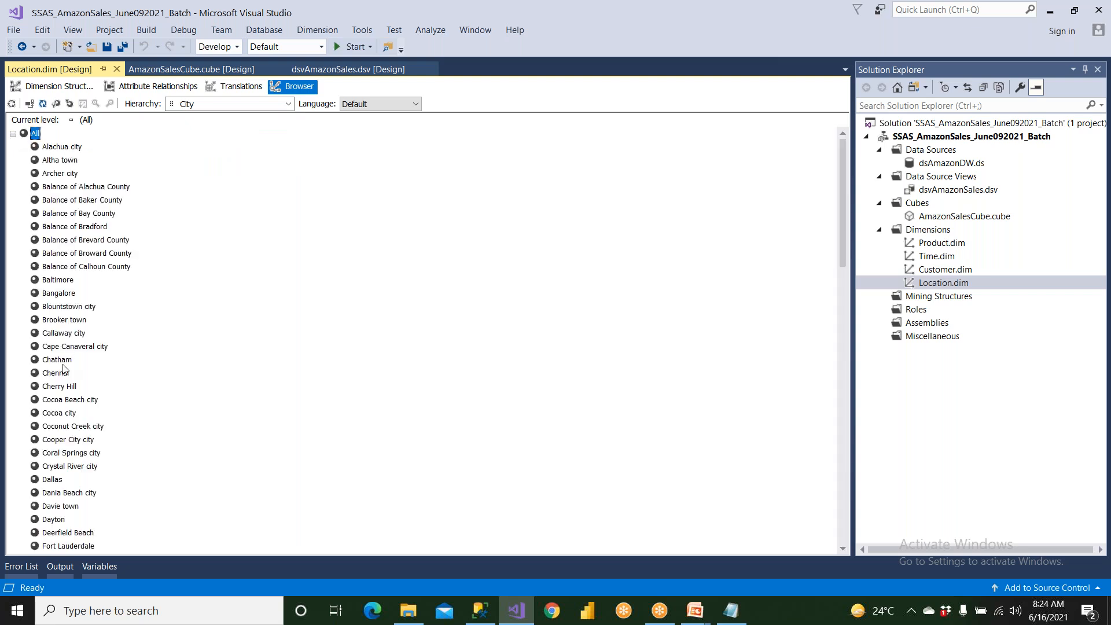
{"action": "scroll", "coordinate": [64, 368], "scroll_direction": "down", "scroll_amount": 5}
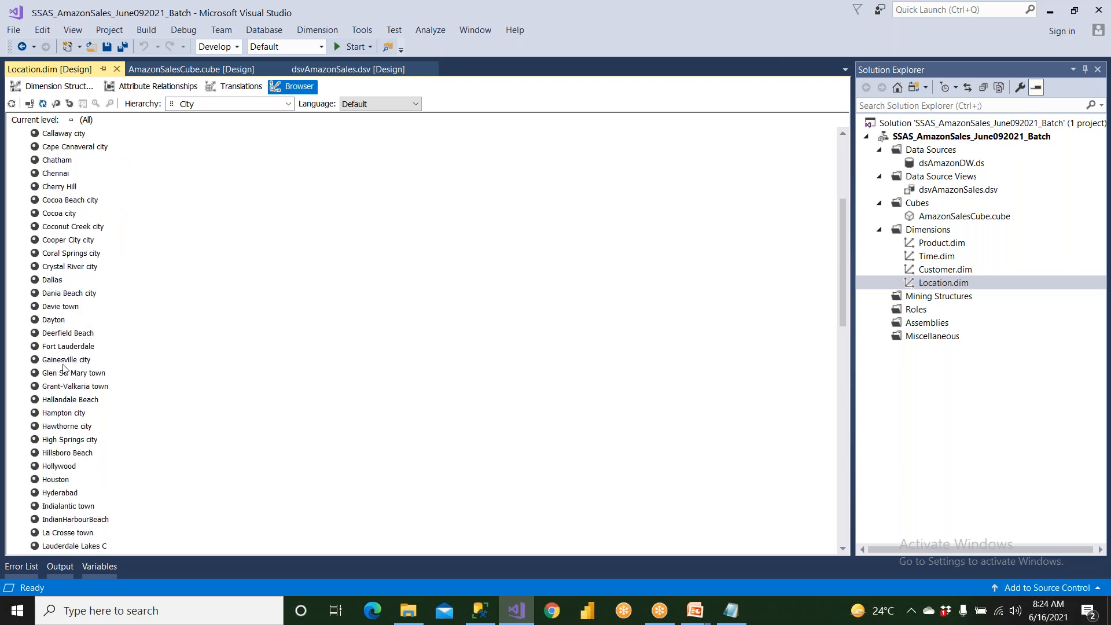
Look through the City members, including Dallas, Cherry Hill, Chennai, Houston and Hyderabad, and return to the start of the list.
{"action": "left_click", "coordinate": [49, 283]}
{"action": "left_click", "coordinate": [71, 188]}
{"action": "left_click", "coordinate": [68, 175]}
{"action": "left_click", "coordinate": [63, 165]}
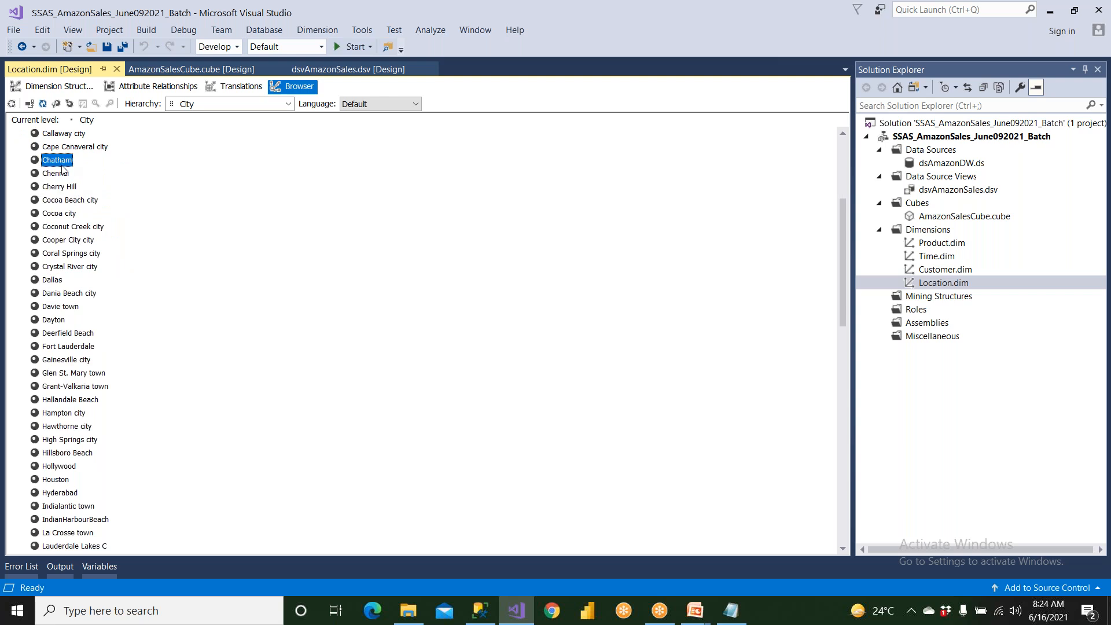
{"action": "left_click", "coordinate": [60, 455]}
{"action": "left_click", "coordinate": [67, 481]}
{"action": "left_click", "coordinate": [70, 468]}
{"action": "left_click", "coordinate": [59, 481]}
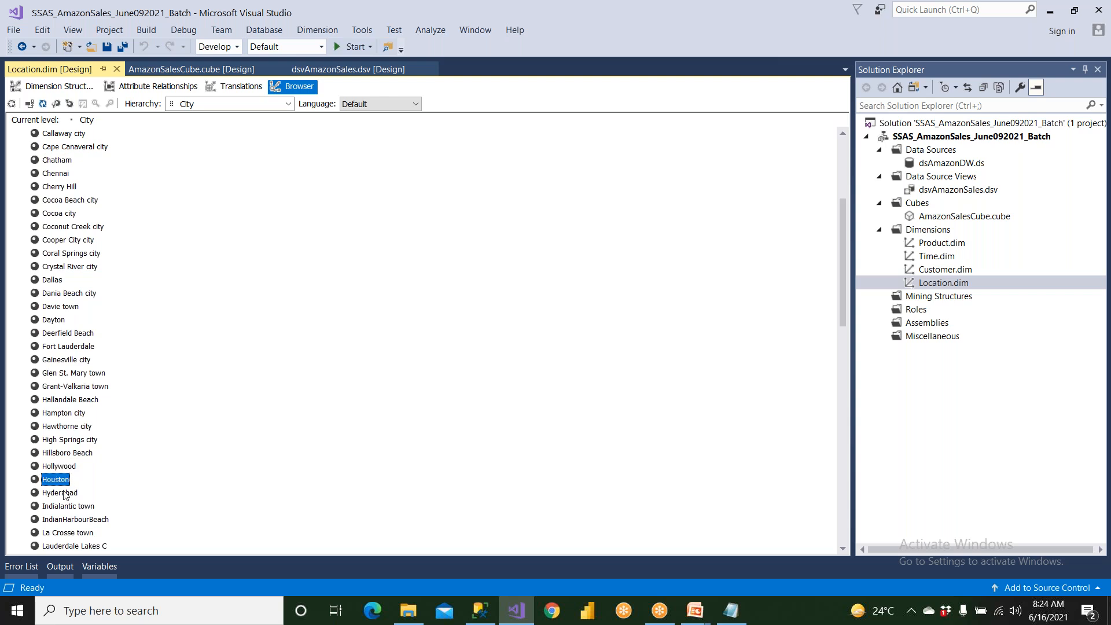
{"action": "scroll", "coordinate": [70, 497], "scroll_direction": "down", "scroll_amount": 5}
{"action": "left_click", "coordinate": [71, 295]}
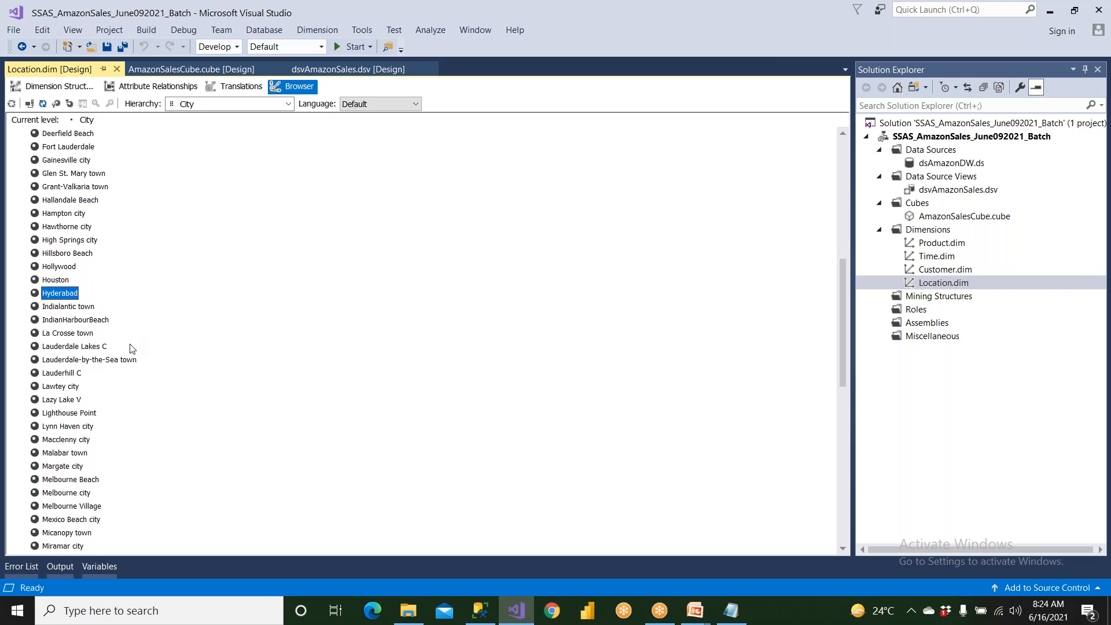
{"action": "scroll", "coordinate": [132, 350], "scroll_direction": "down", "scroll_amount": 10}
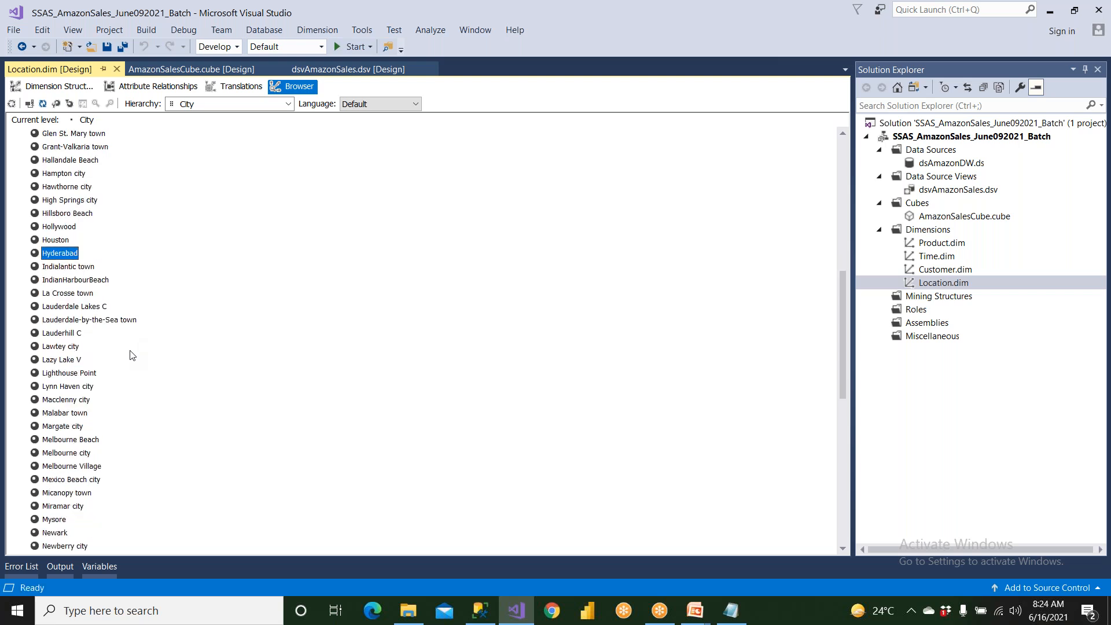
{"action": "scroll", "coordinate": [132, 356], "scroll_direction": "up", "scroll_amount": 15}
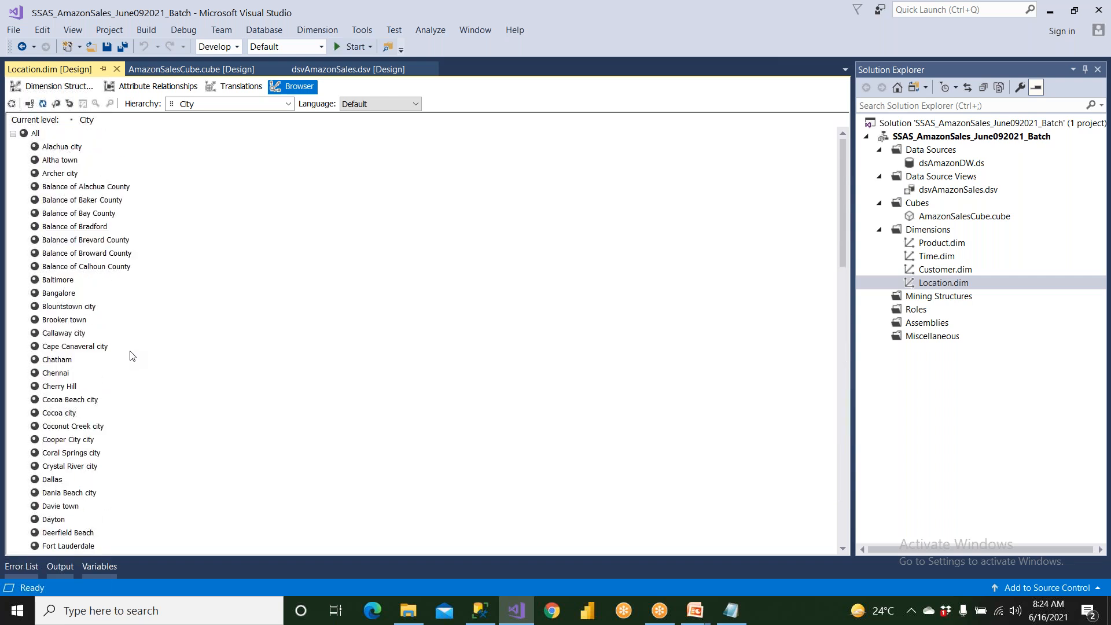
Switch the browsed hierarchy to LocHierarchy and expand All and India down to the Indian states.
{"action": "left_click", "coordinate": [249, 105]}
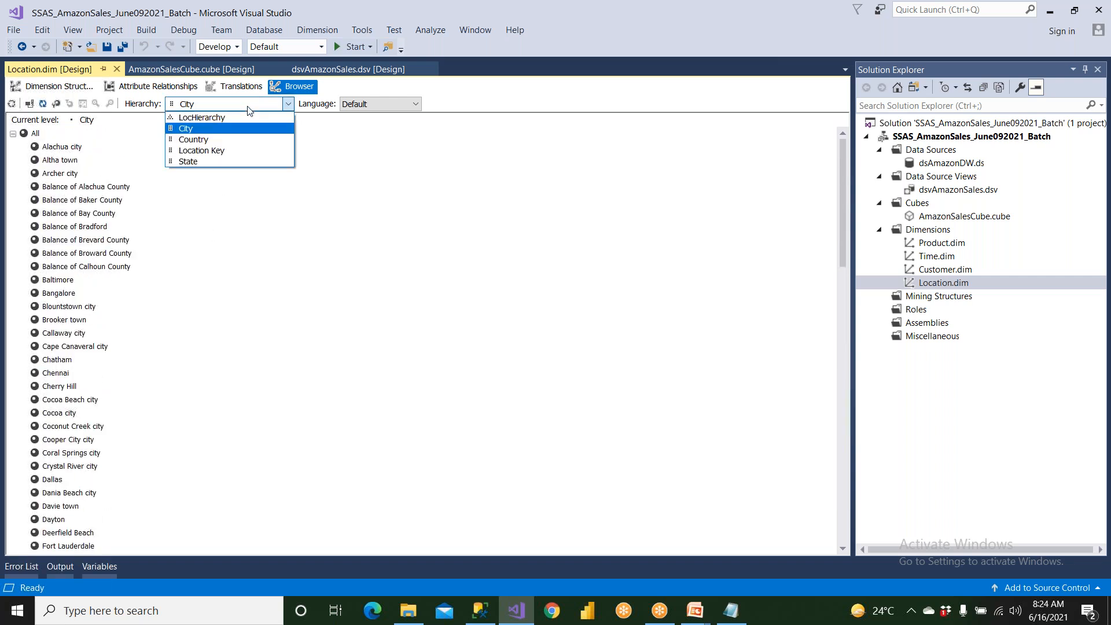
{"action": "left_click", "coordinate": [248, 117]}
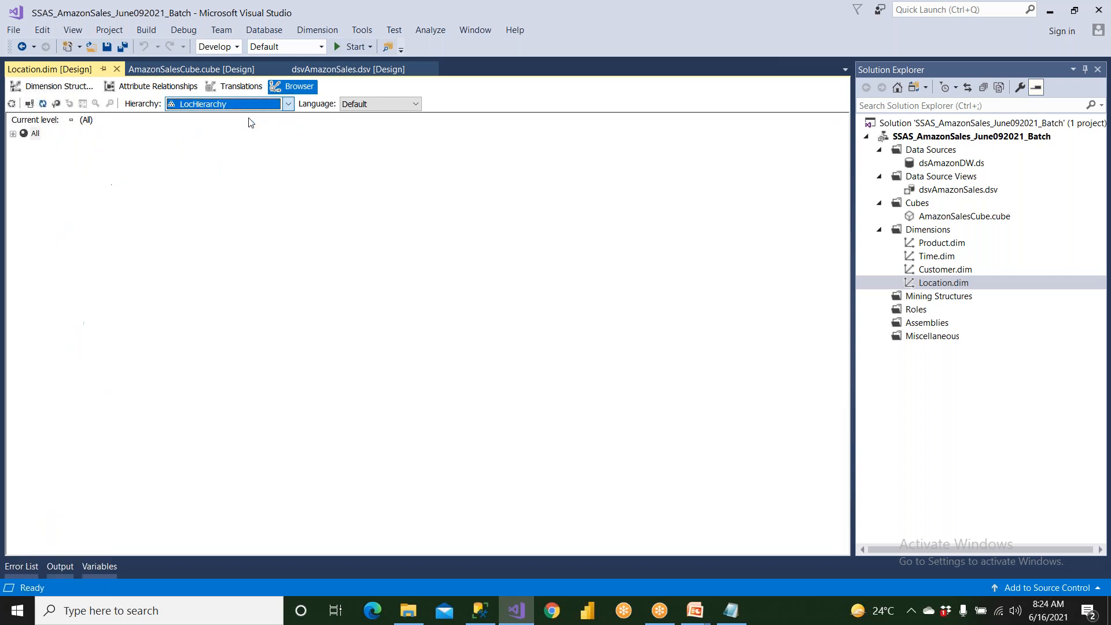
{"action": "double_click", "coordinate": [36, 134]}
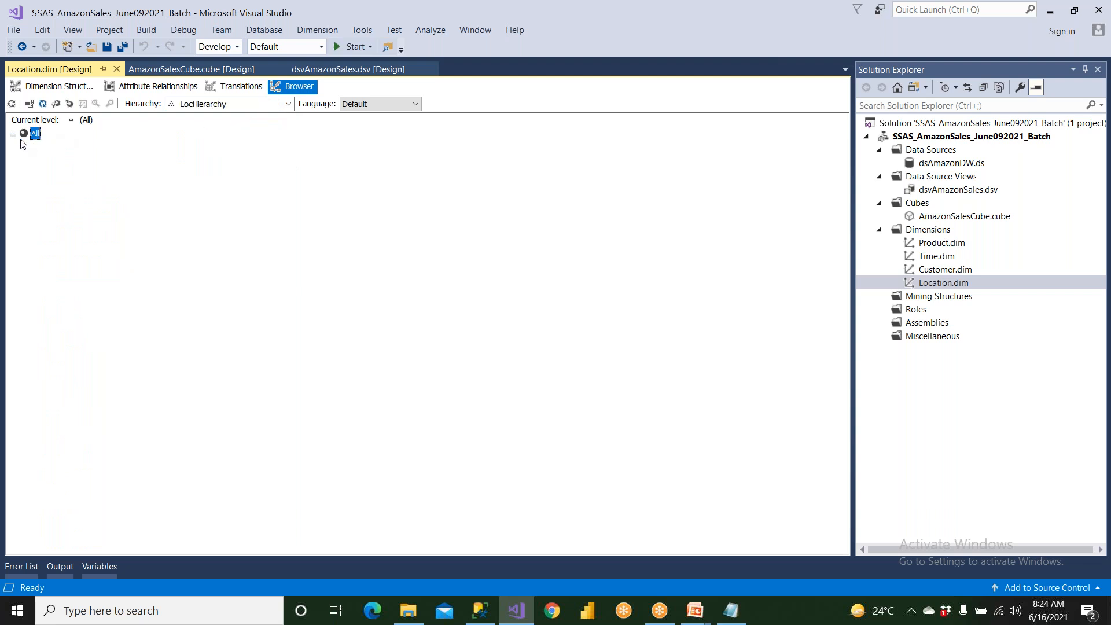
{"action": "left_click", "coordinate": [48, 148]}
{"action": "left_click", "coordinate": [24, 147]}
{"action": "left_click", "coordinate": [58, 162]}
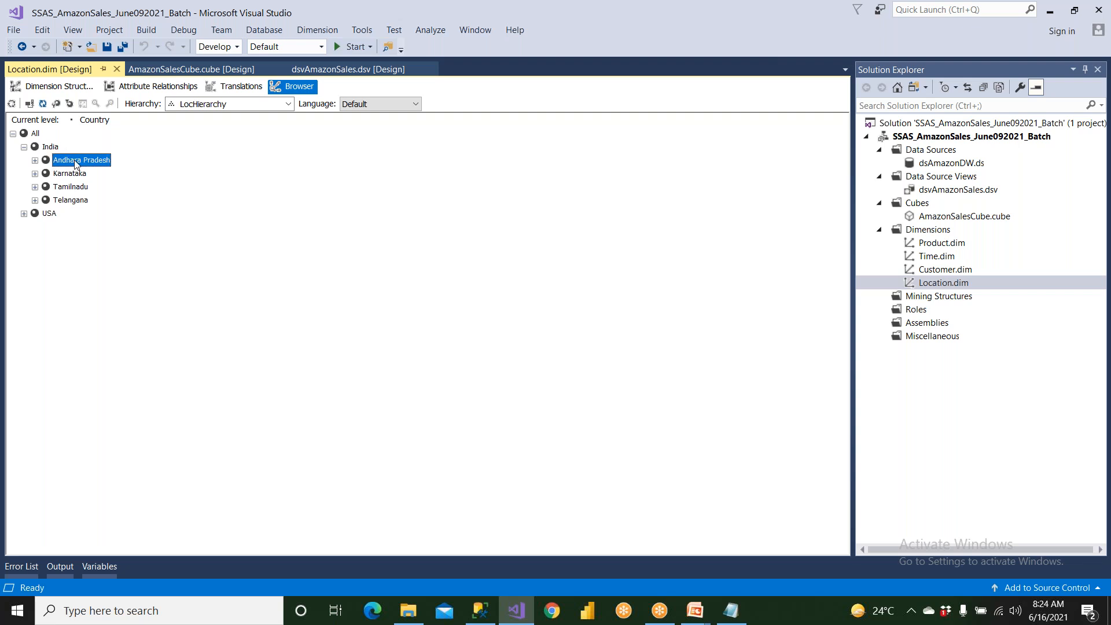
Expand Andhra Pradesh, Karnataka, Tamilnadu and Telangana to their cities, and expand USA to its states.
{"action": "left_click", "coordinate": [35, 160]}
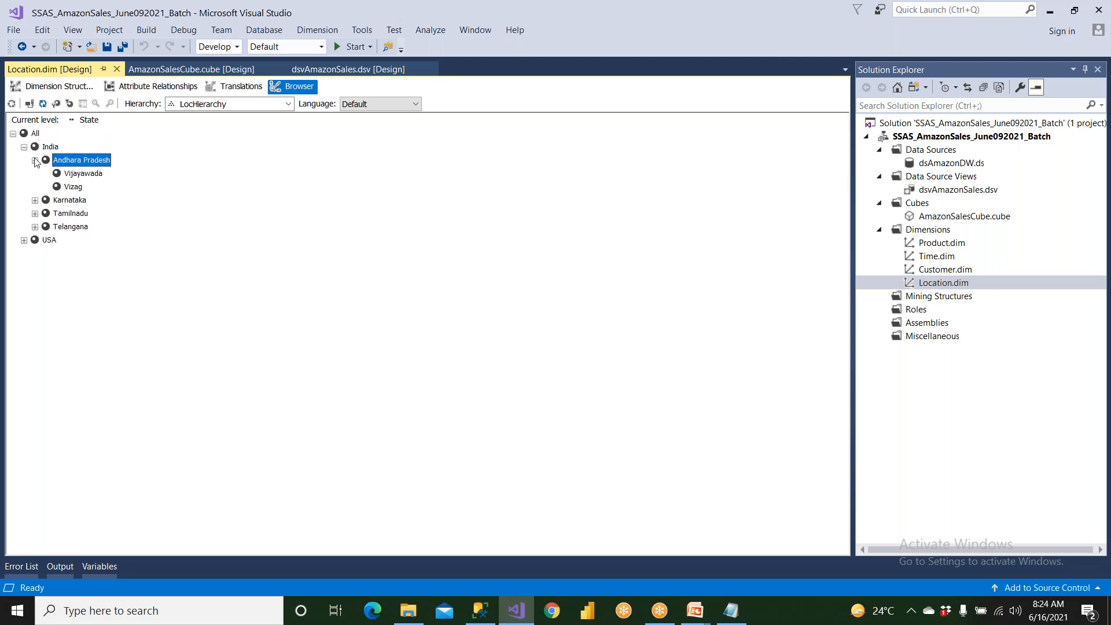
{"action": "left_click", "coordinate": [36, 200]}
{"action": "left_click", "coordinate": [36, 240]}
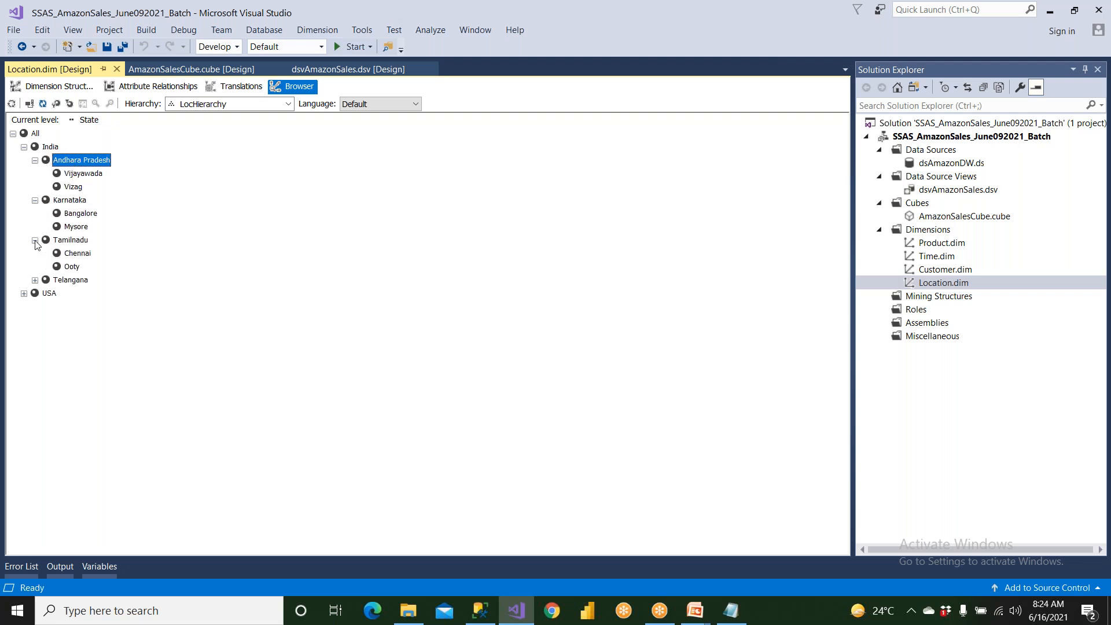
{"action": "left_click", "coordinate": [35, 280]}
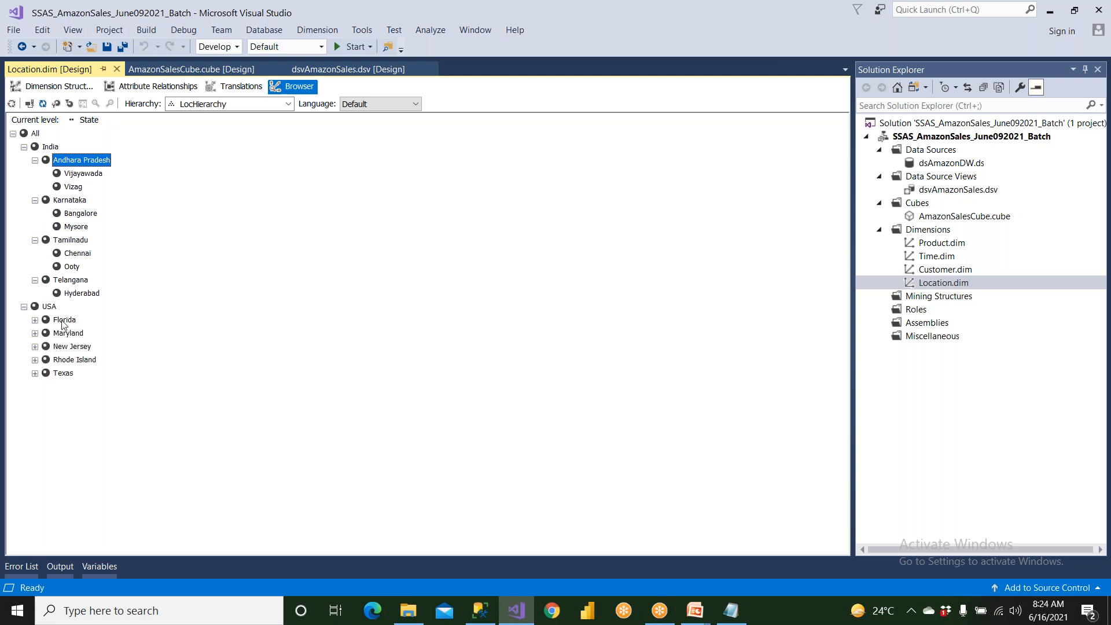
Expand Florida under USA, look through its cities and collapse it again.
{"action": "left_click", "coordinate": [63, 321]}
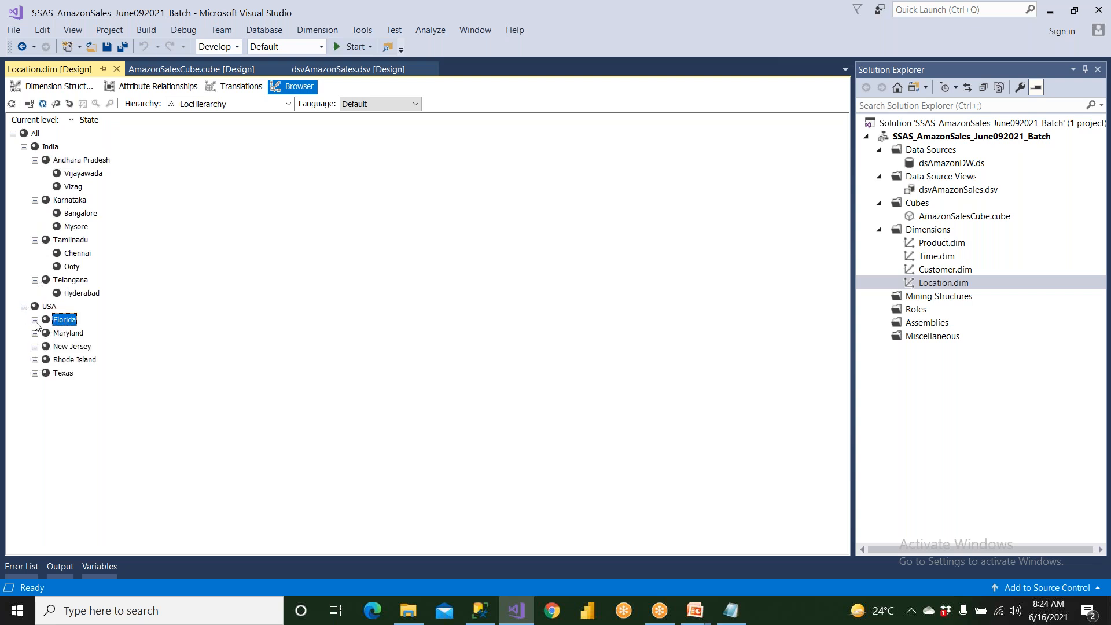
{"action": "left_click", "coordinate": [35, 320]}
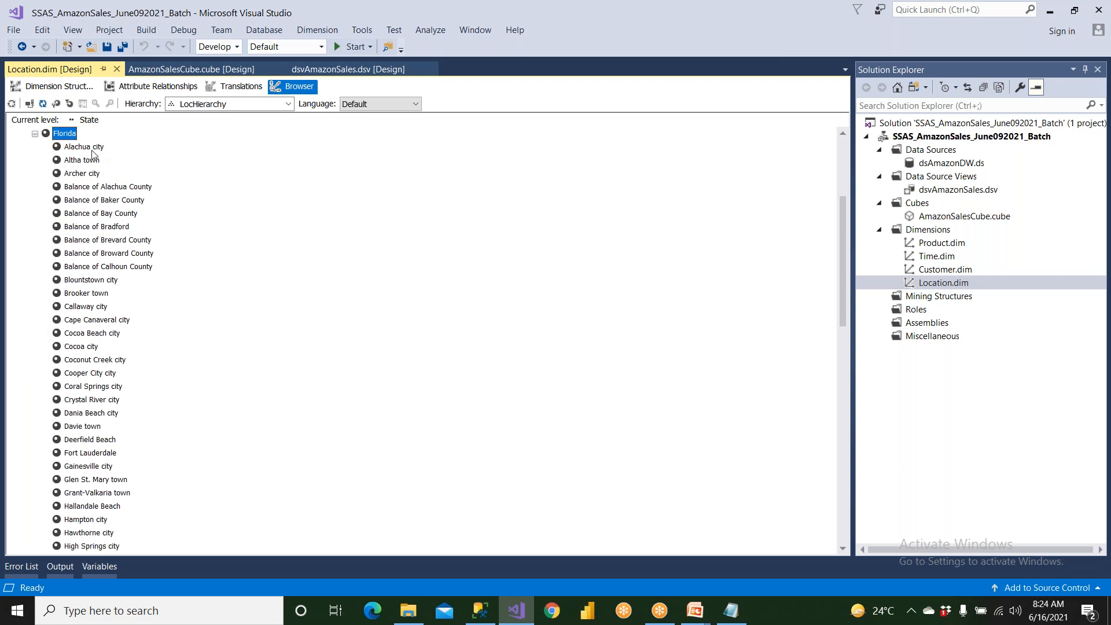
{"action": "scroll", "coordinate": [87, 251], "scroll_direction": "down", "scroll_amount": 15}
{"action": "scroll", "coordinate": [87, 253], "scroll_direction": "up", "scroll_amount": 17}
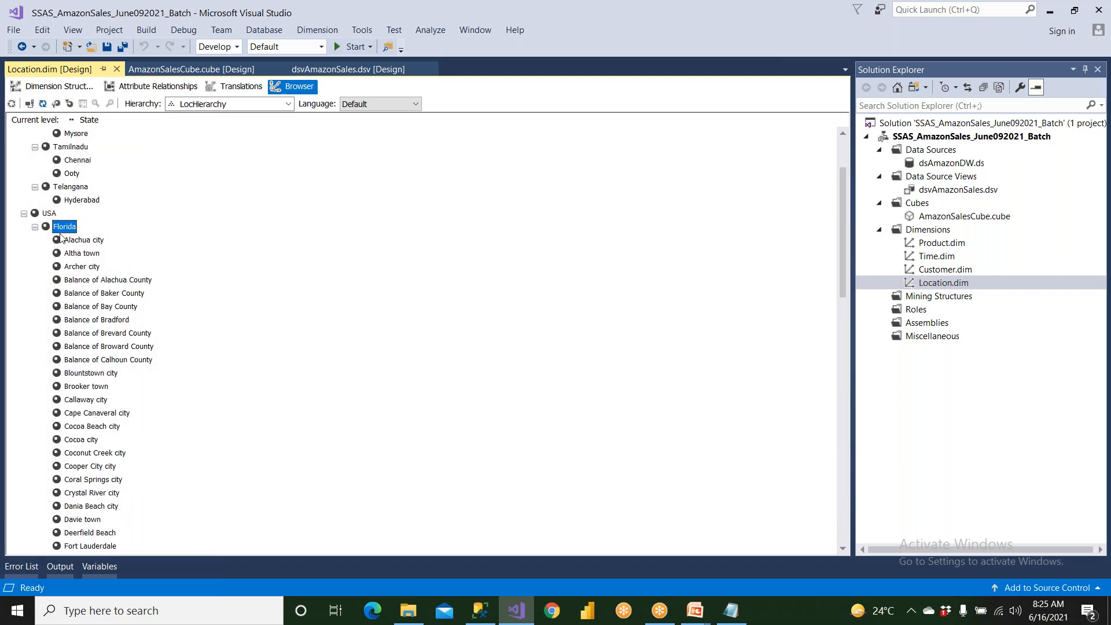
{"action": "left_click", "coordinate": [35, 226]}
Expand Maryland, go through its cities down to Towson and collapse it again.
{"action": "left_click", "coordinate": [67, 333]}
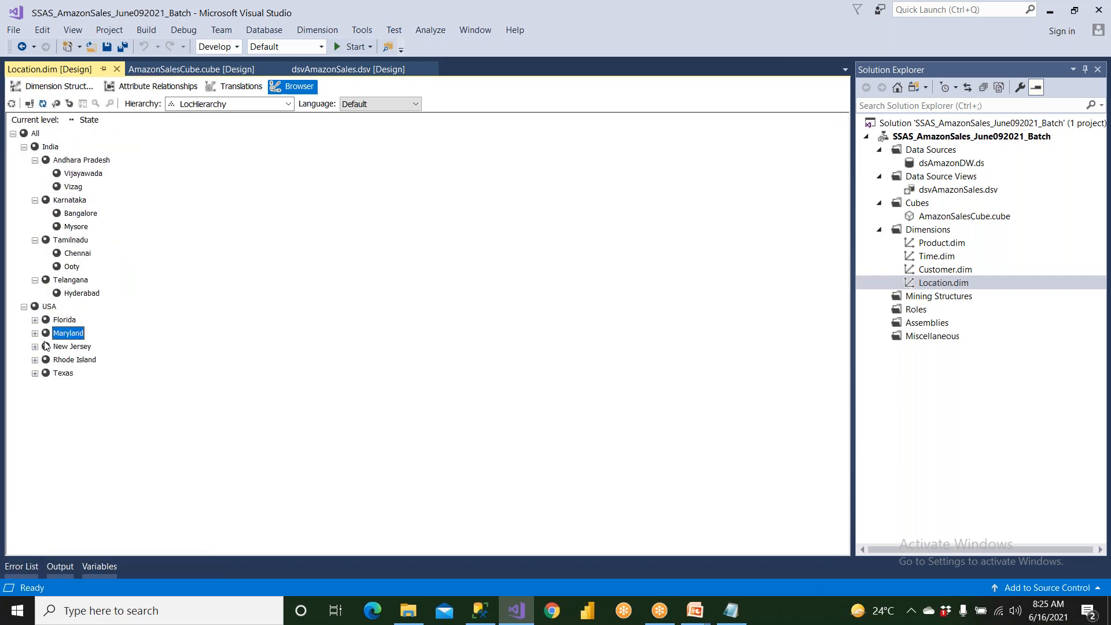
{"action": "left_click", "coordinate": [34, 334]}
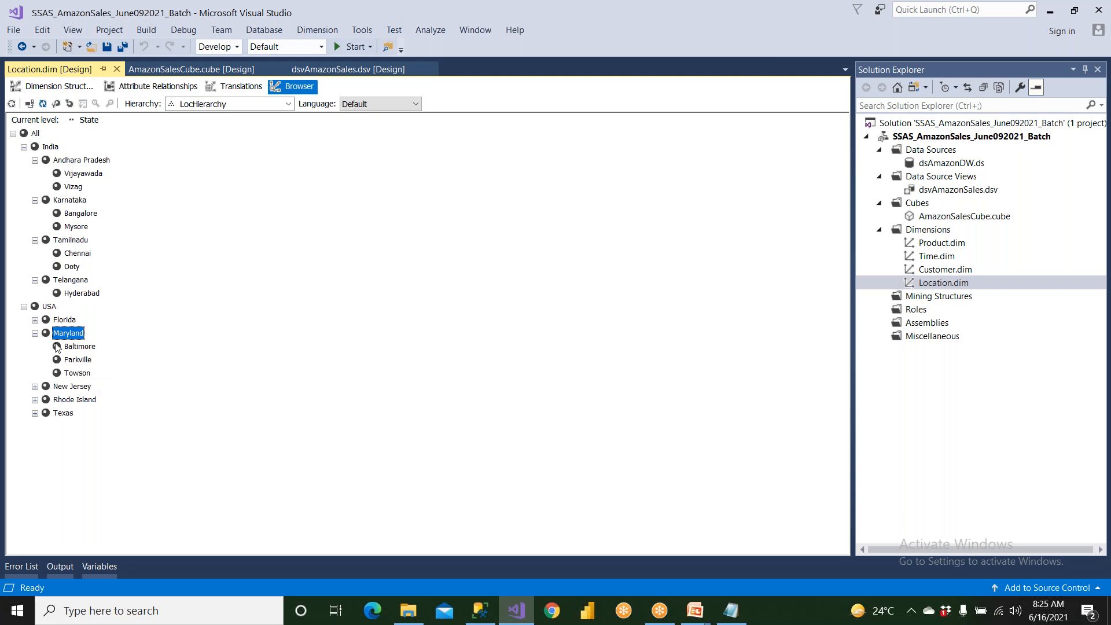
{"action": "key", "text": "Down"}
{"action": "key", "text": "Down"}
{"action": "key", "text": "Down"}
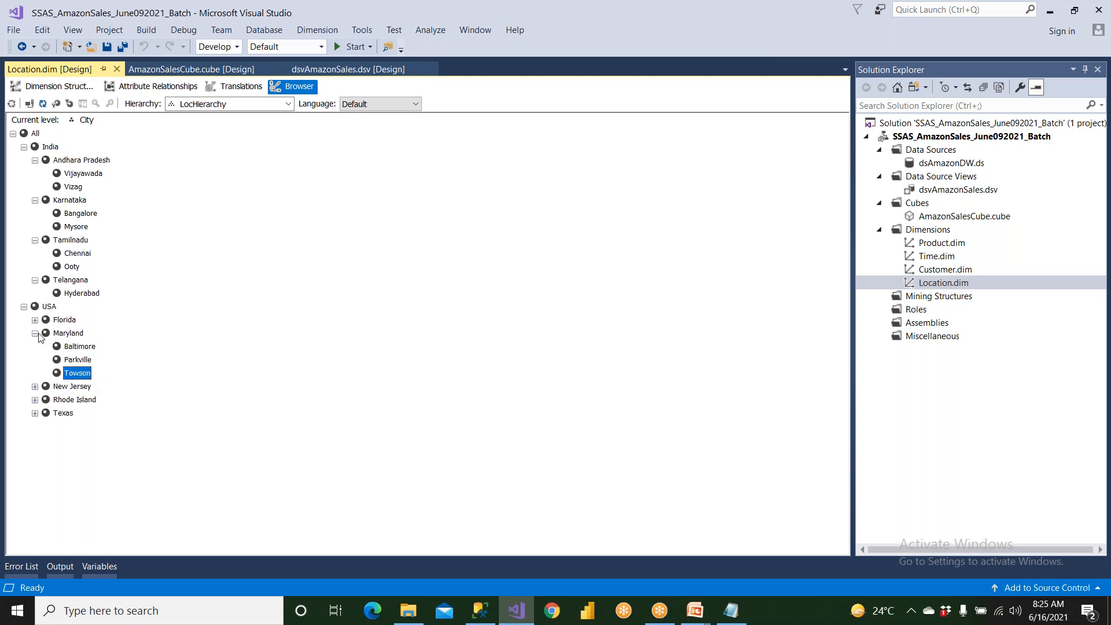
{"action": "left_click", "coordinate": [35, 333]}
Expand New Jersey, go through its cities down to Trenton and collapse it again.
{"action": "left_click", "coordinate": [35, 347]}
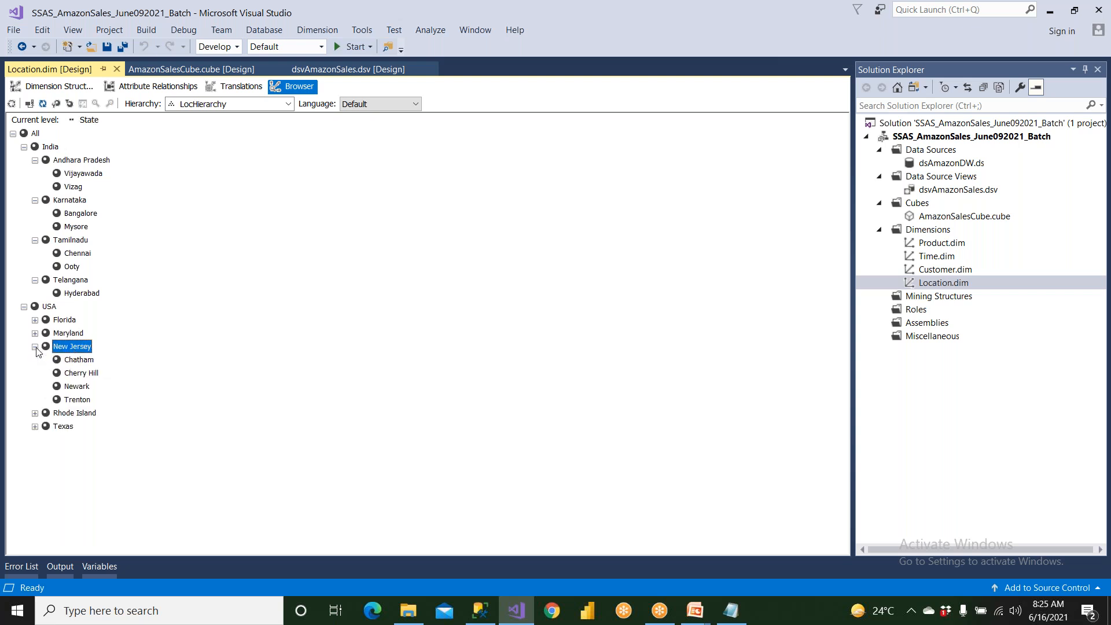
{"action": "key", "text": "Down"}
{"action": "key", "text": "Down"}
{"action": "key", "text": "Down"}
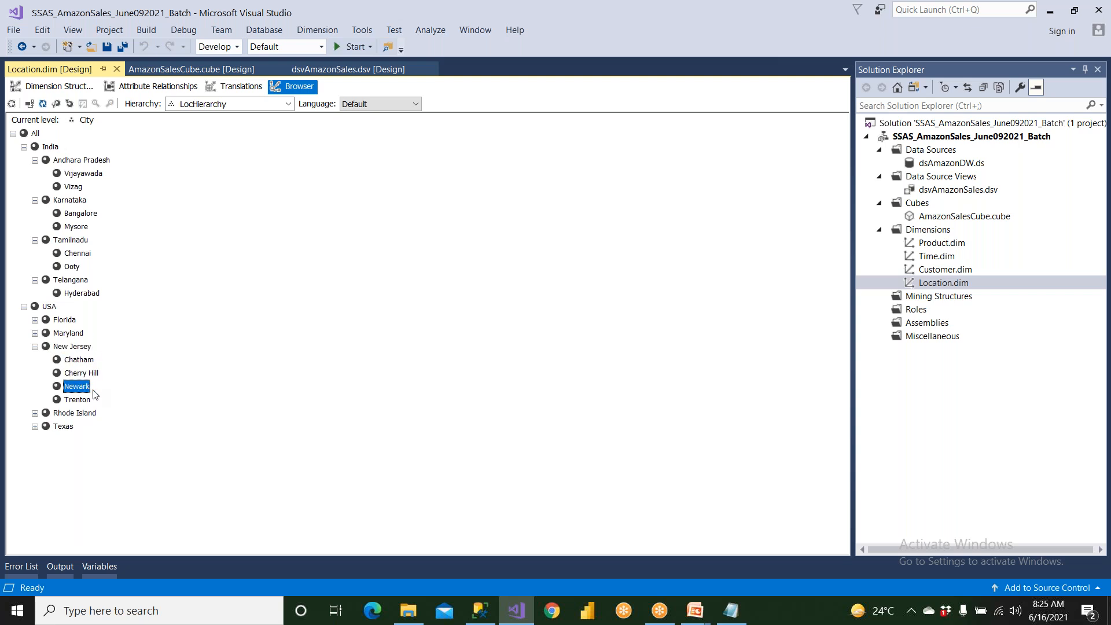
{"action": "left_click", "coordinate": [90, 403]}
{"action": "left_click", "coordinate": [35, 348]}
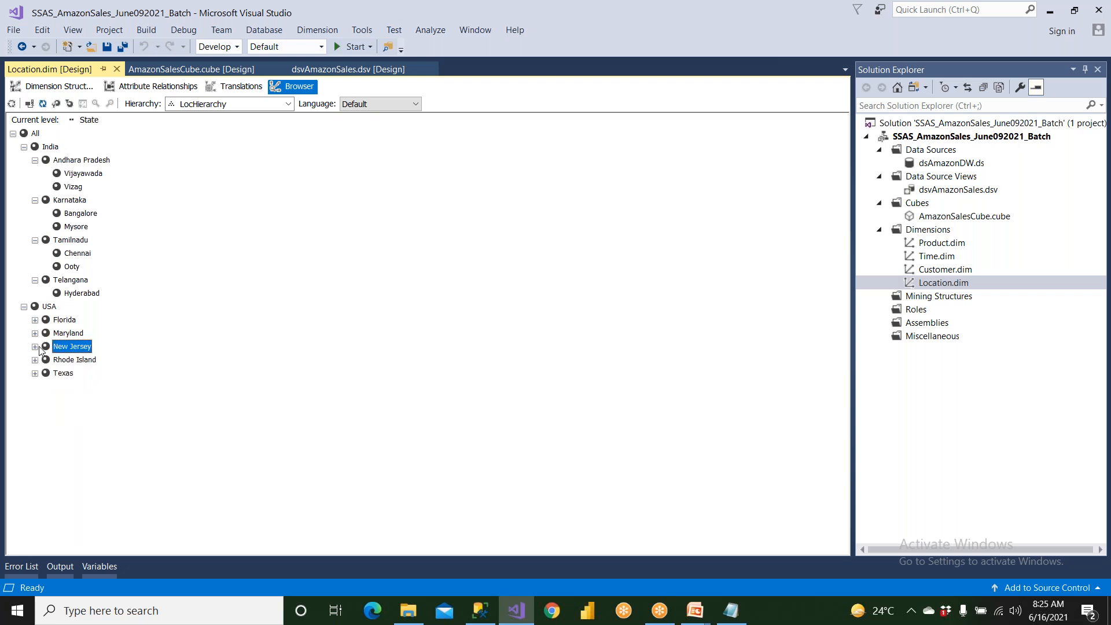
Expand Rhode Island to view its cities, collapse it again and expand Texas.
{"action": "left_click", "coordinate": [70, 362]}
{"action": "left_click", "coordinate": [35, 360]}
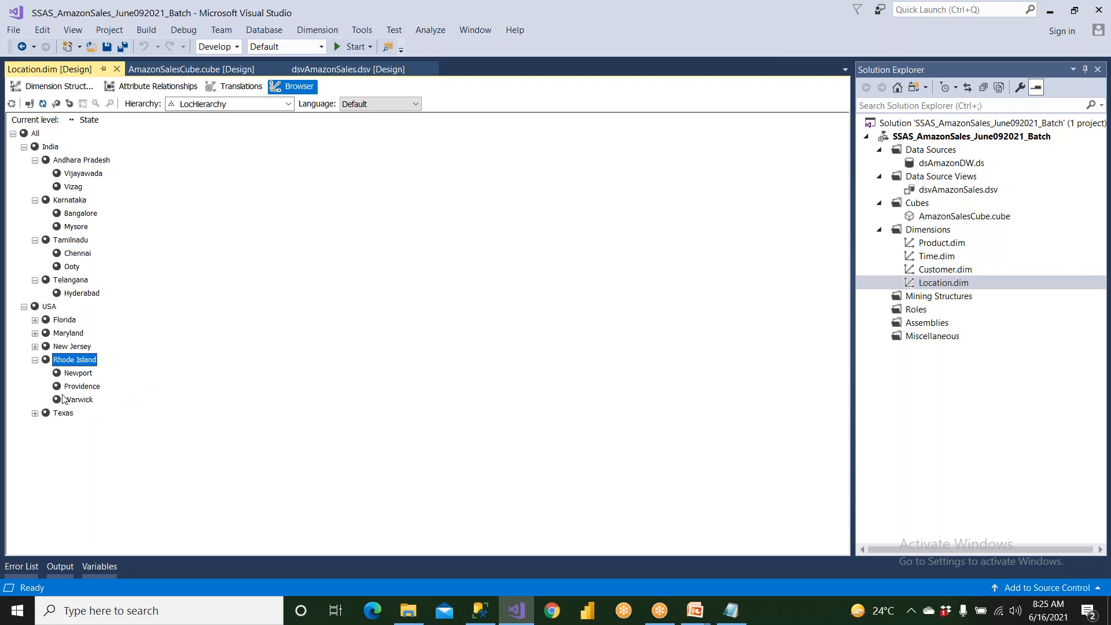
{"action": "left_click", "coordinate": [76, 376]}
{"action": "left_click", "coordinate": [79, 386]}
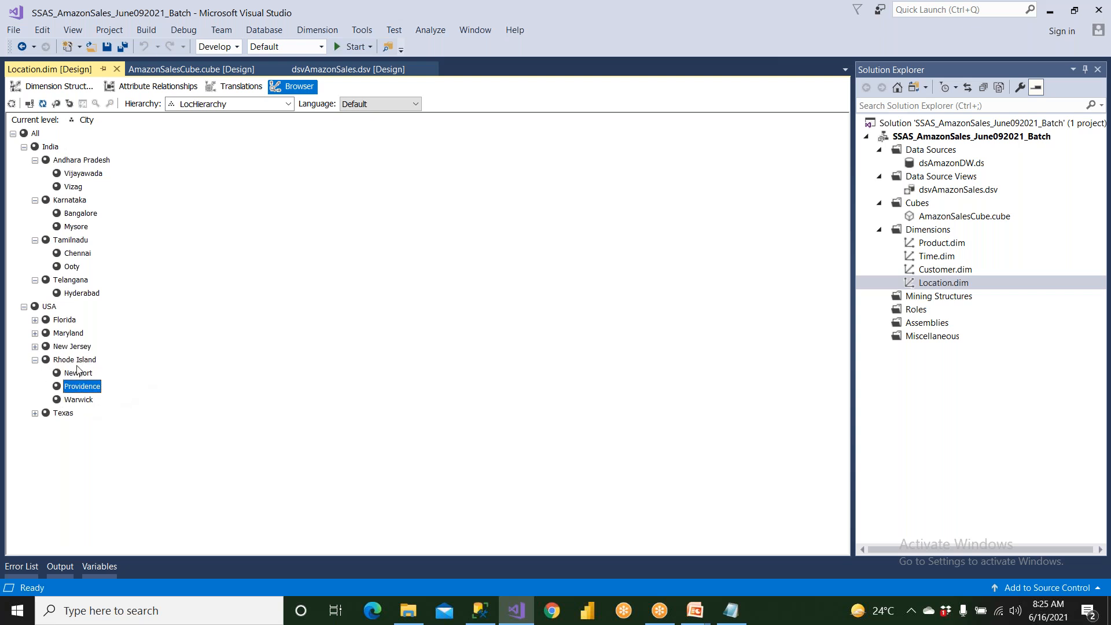
{"action": "left_click", "coordinate": [79, 361]}
{"action": "left_click", "coordinate": [35, 360]}
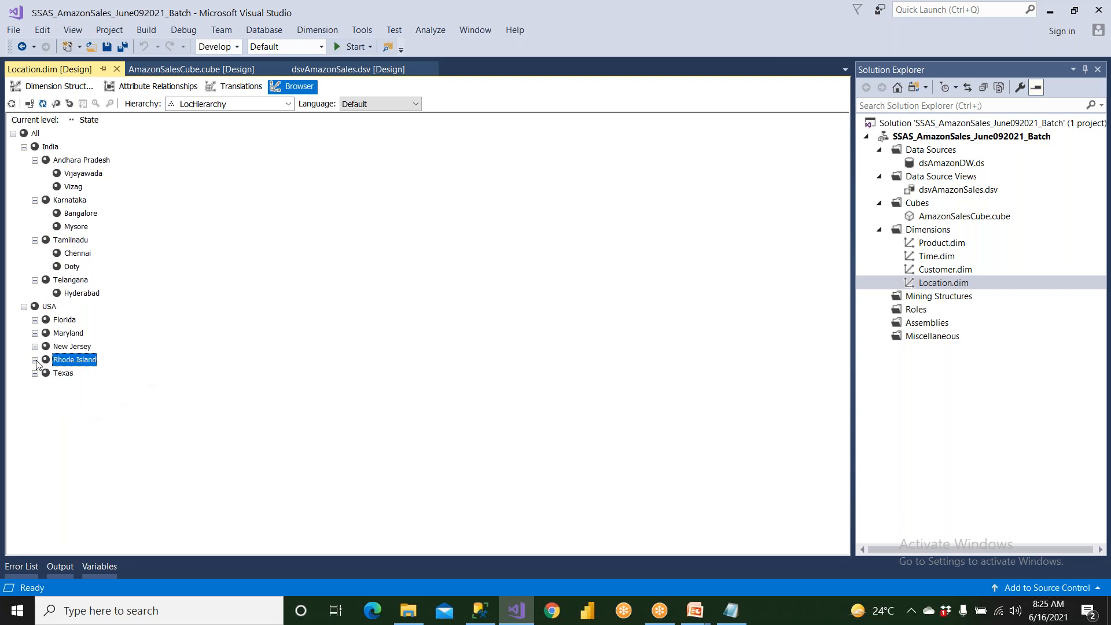
{"action": "left_click", "coordinate": [35, 373]}
Switch to SQL Server Management Studio and expand the AmazonDW database under the SQL Server instance's databases.
{"action": "left_click", "coordinate": [483, 612]}
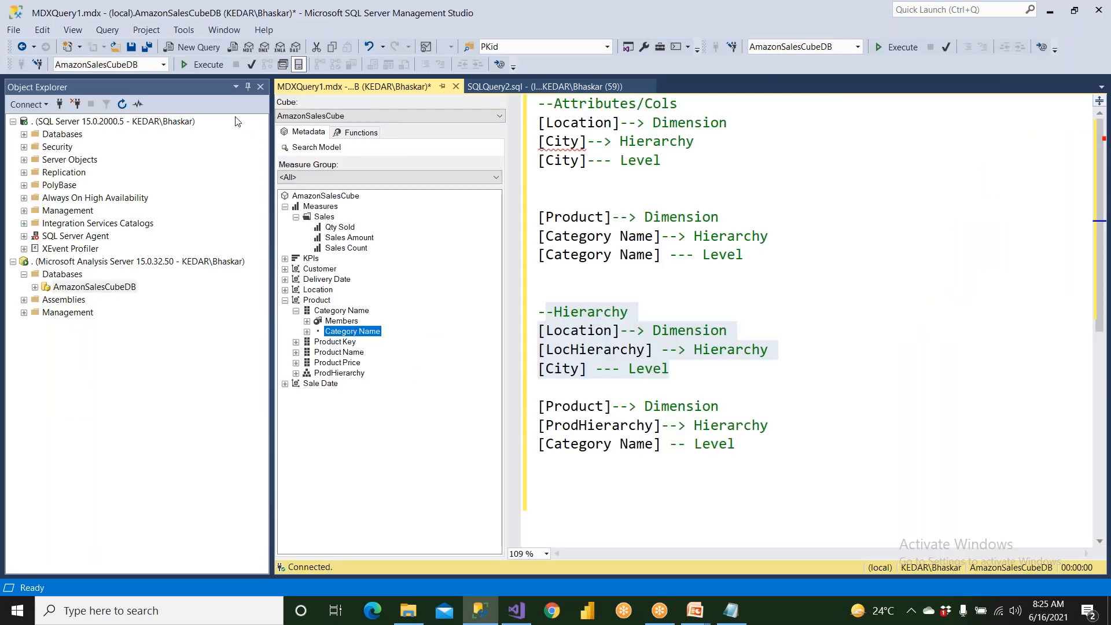
{"action": "double_click", "coordinate": [61, 135]}
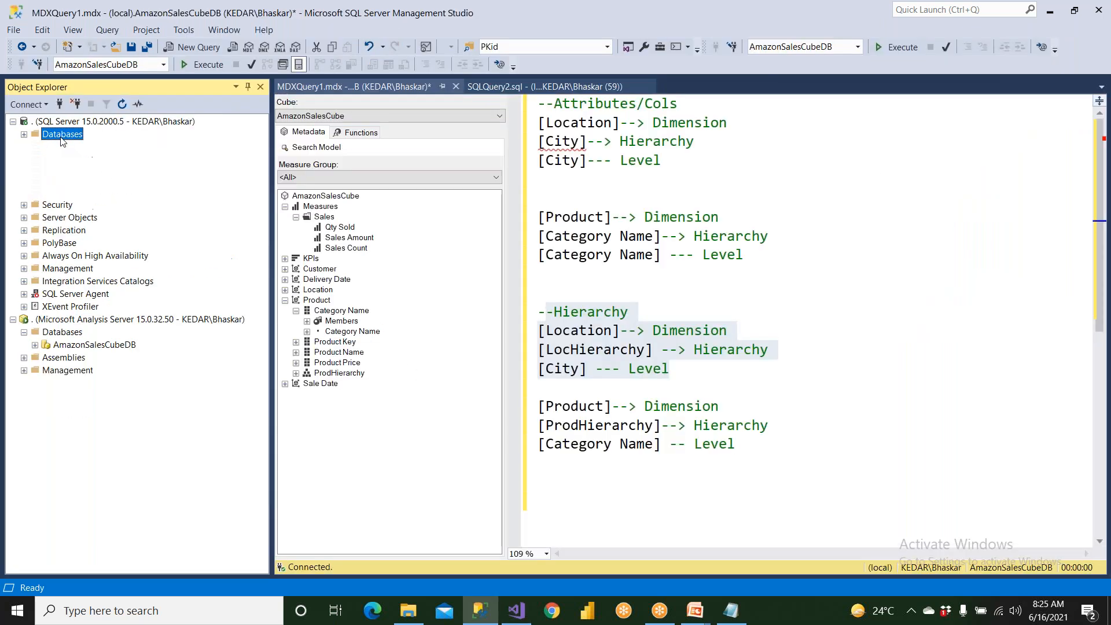
{"action": "double_click", "coordinate": [81, 210]}
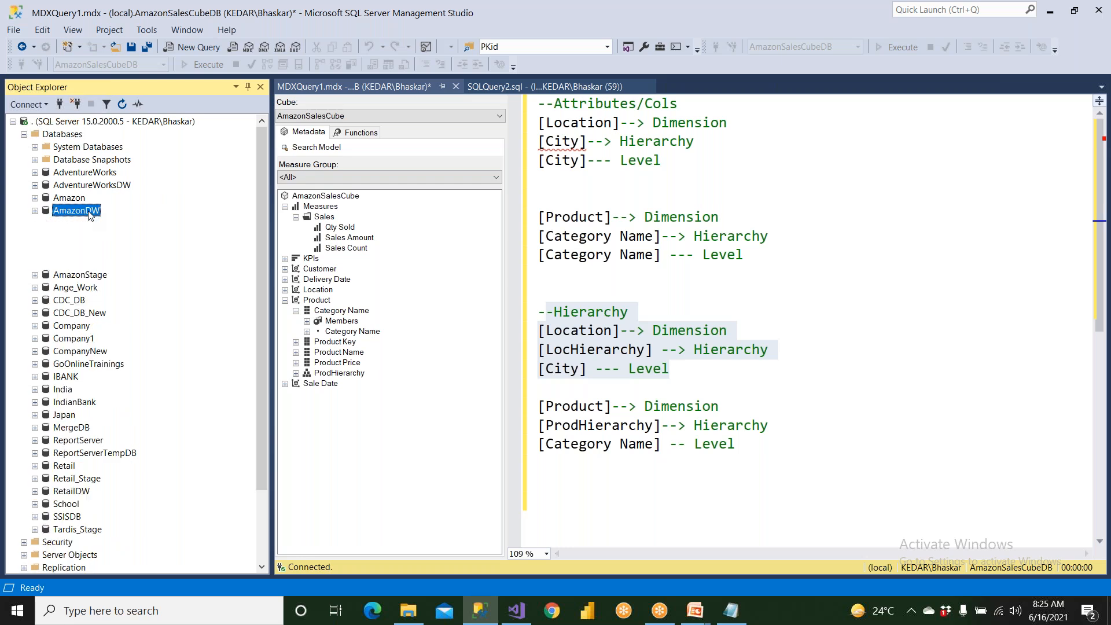
In SQLQuery2.sql, write "use AmazonDW" followed by "go" and leave blank lines below.
{"action": "left_click", "coordinate": [303, 88]}
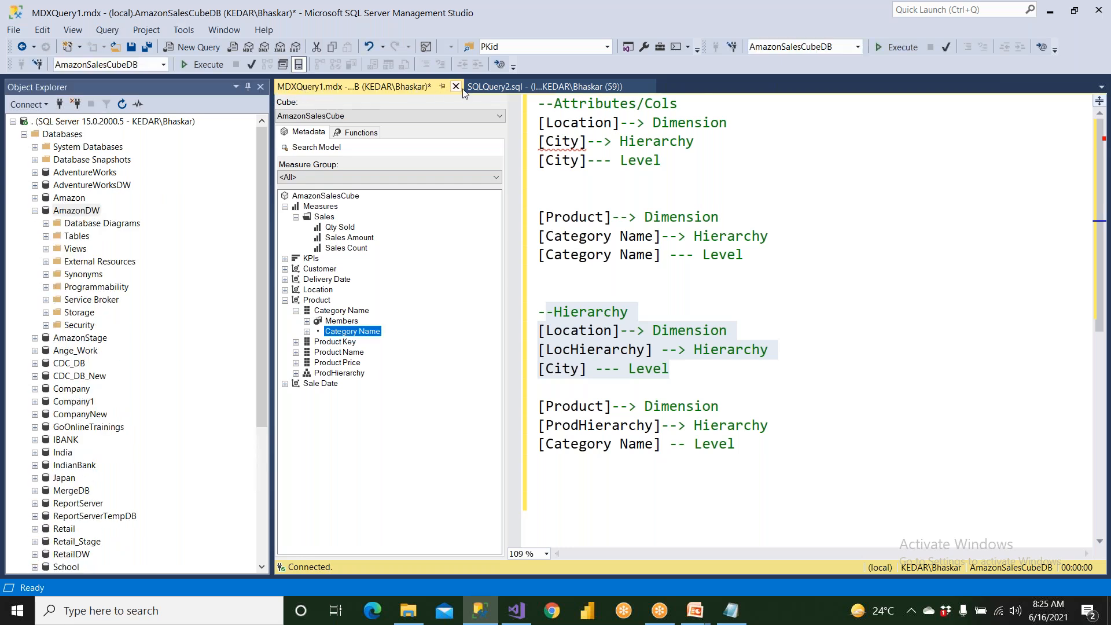
{"action": "left_click", "coordinate": [480, 87]}
{"action": "type", "text": "use Ama"}
{"action": "key", "text": "Down"}
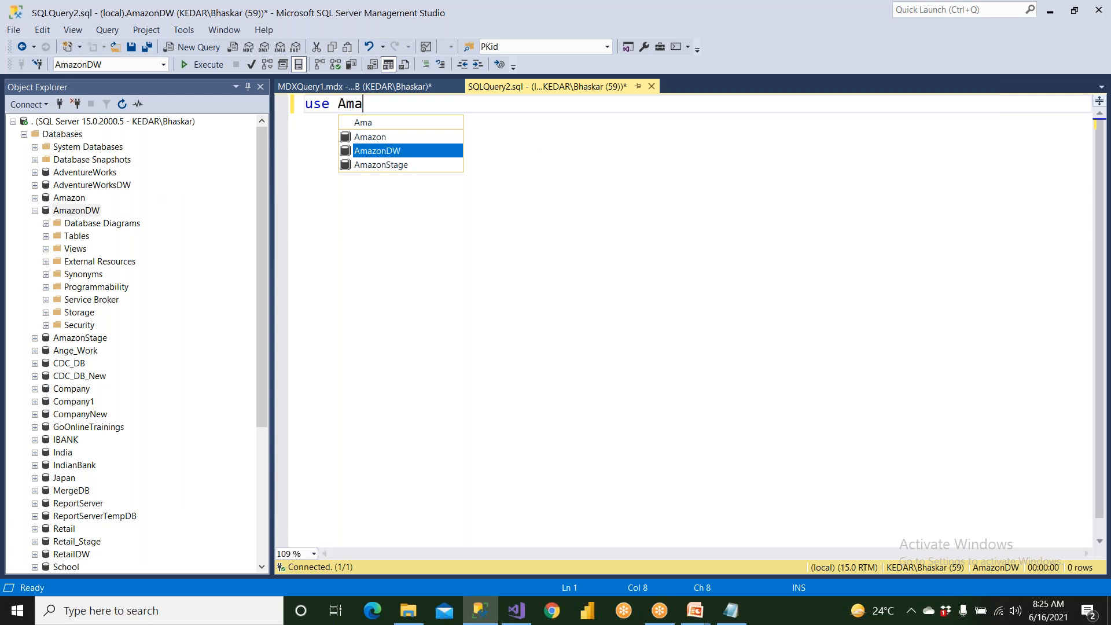
{"action": "key", "text": "Return"}
{"action": "type", "text": "go"}
{"action": "key", "text": "Return"}
{"action": "key", "text": "Return"}
{"action": "key", "text": "Return"}
Add the query "select * from DimLocation" below the go statement and execute the script.
{"action": "type", "text": "select * from Dim"}
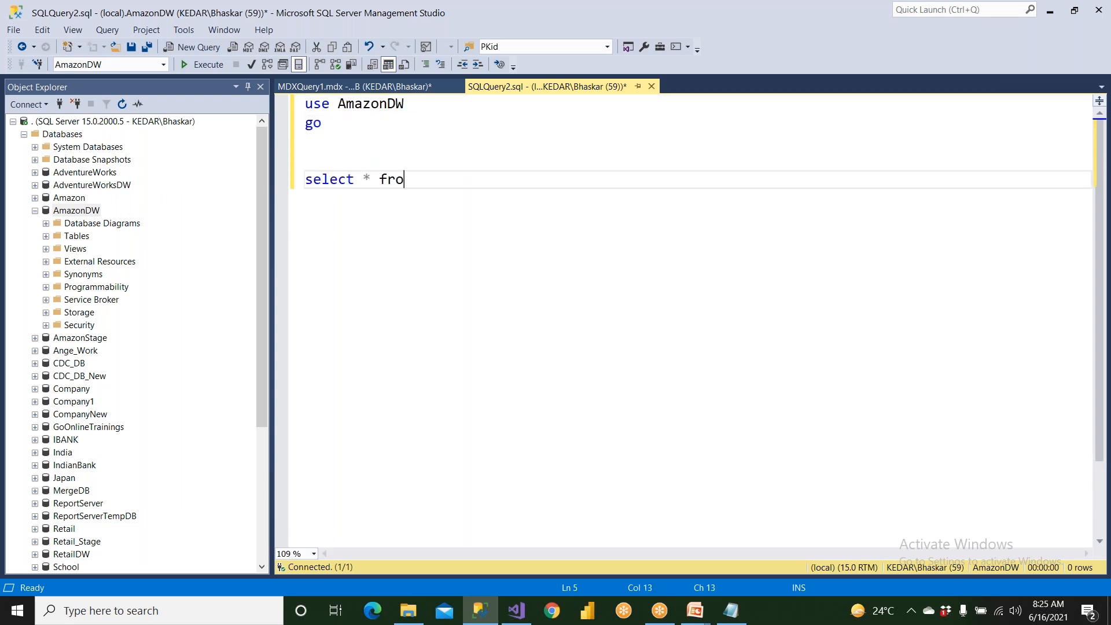
{"action": "key", "text": "Down"}
{"action": "key", "text": "Down"}
{"action": "key", "text": "Up"}
{"action": "key", "text": "Return"}
{"action": "key", "text": "F5"}
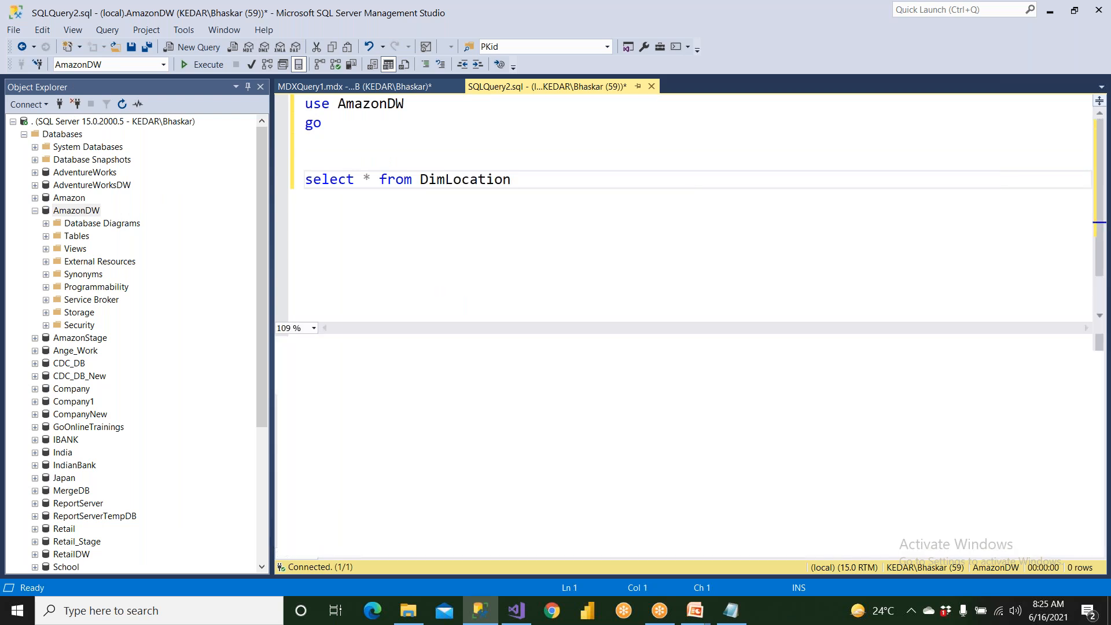
Look over the India rows of the DimLocation results, then copy the entire result grid with its headers.
{"action": "left_click_drag", "start_coordinate": [372, 369], "coordinate": [409, 433]}
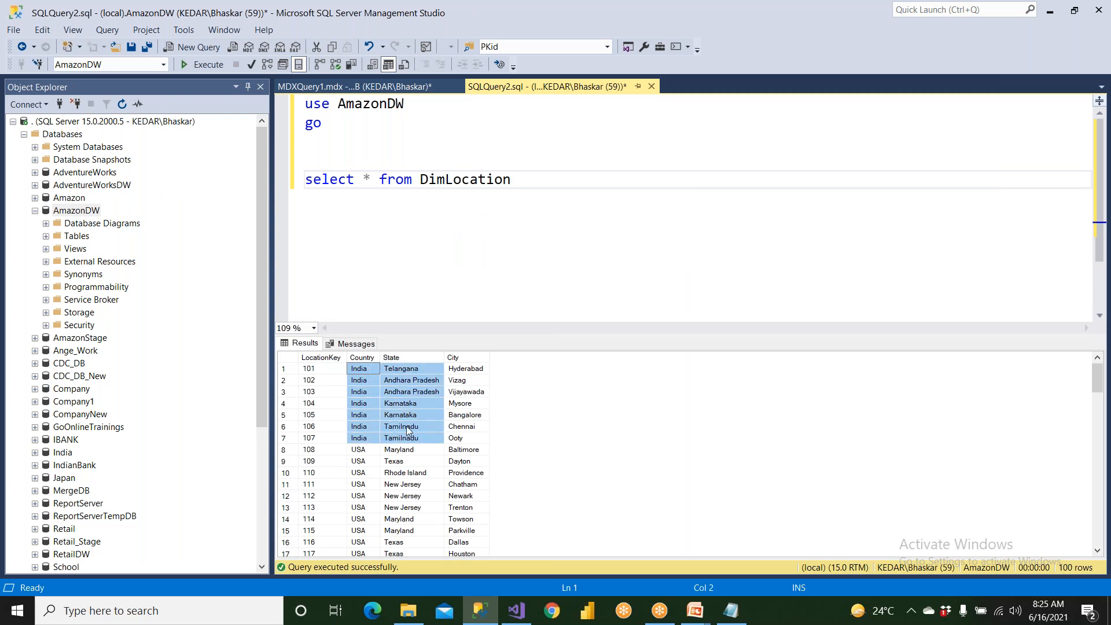
{"action": "left_click", "coordinate": [410, 404]}
{"action": "left_click", "coordinate": [292, 359]}
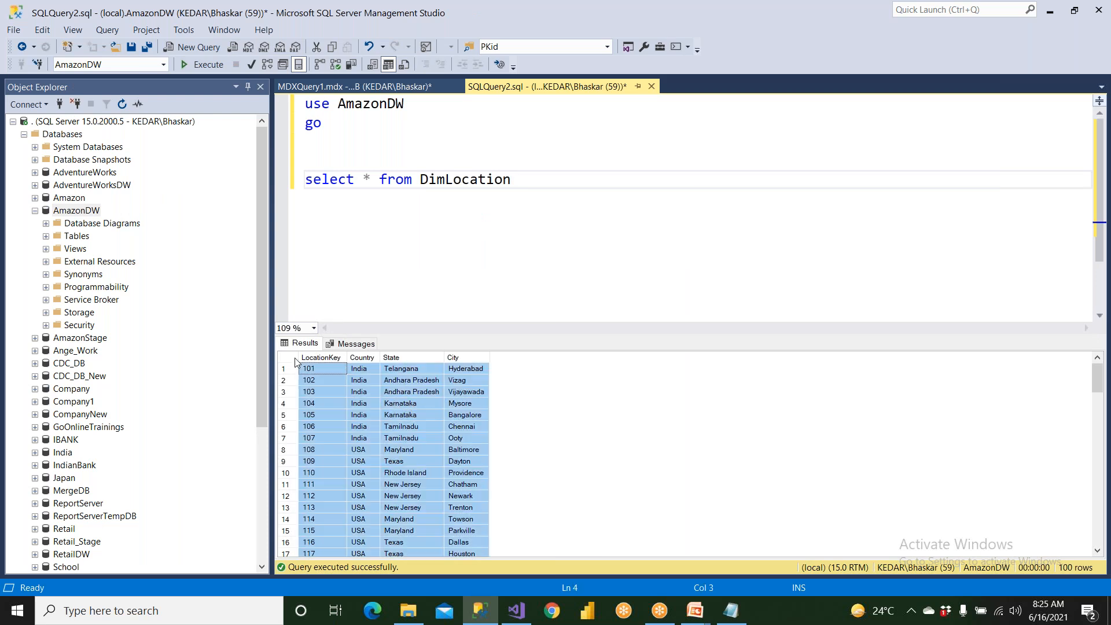
{"action": "right_click", "coordinate": [295, 361]}
{"action": "left_click", "coordinate": [334, 384]}
Open Microsoft Office Excel 2007 and paste the copied location data into Sheet1 starting at cell D2.
{"action": "key", "text": "super"}
{"action": "type", "text": "exce"}
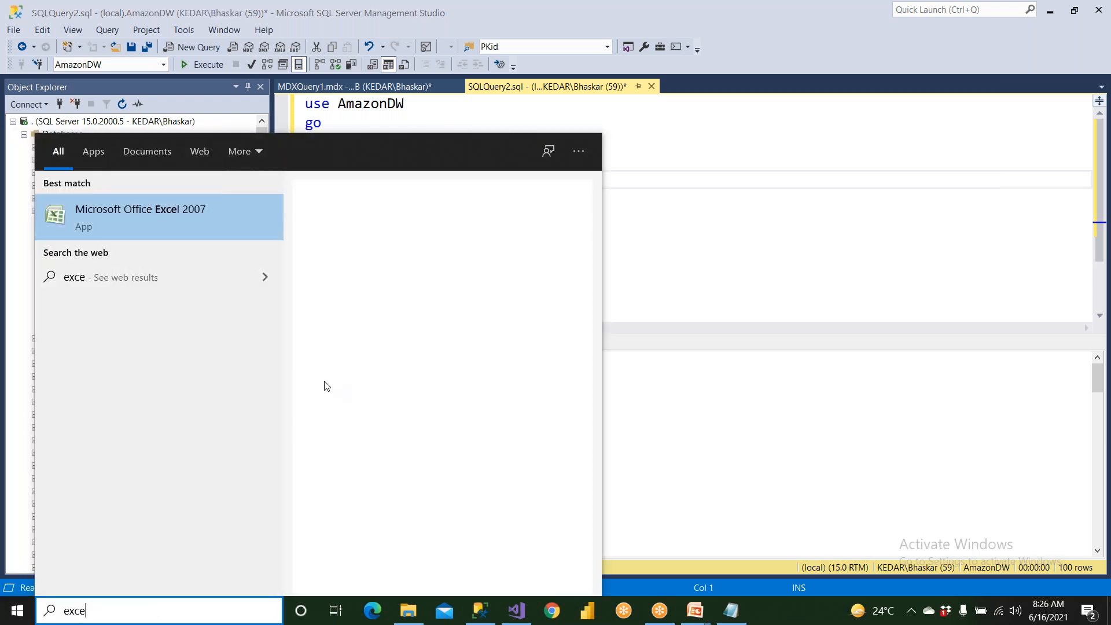
{"action": "left_click", "coordinate": [203, 221]}
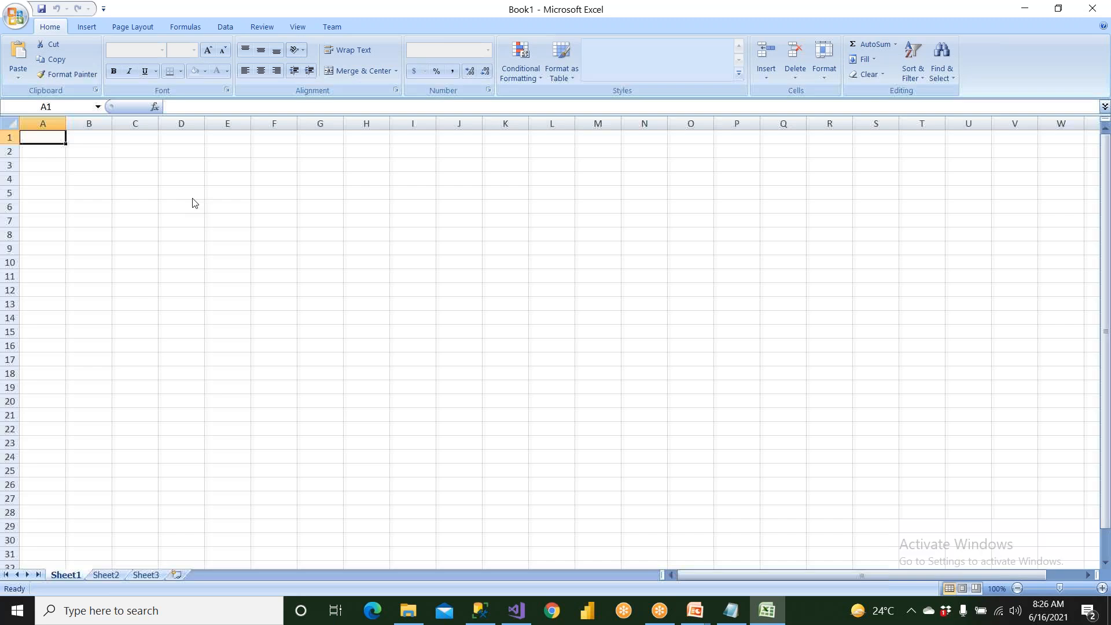
{"action": "left_click", "coordinate": [182, 152]}
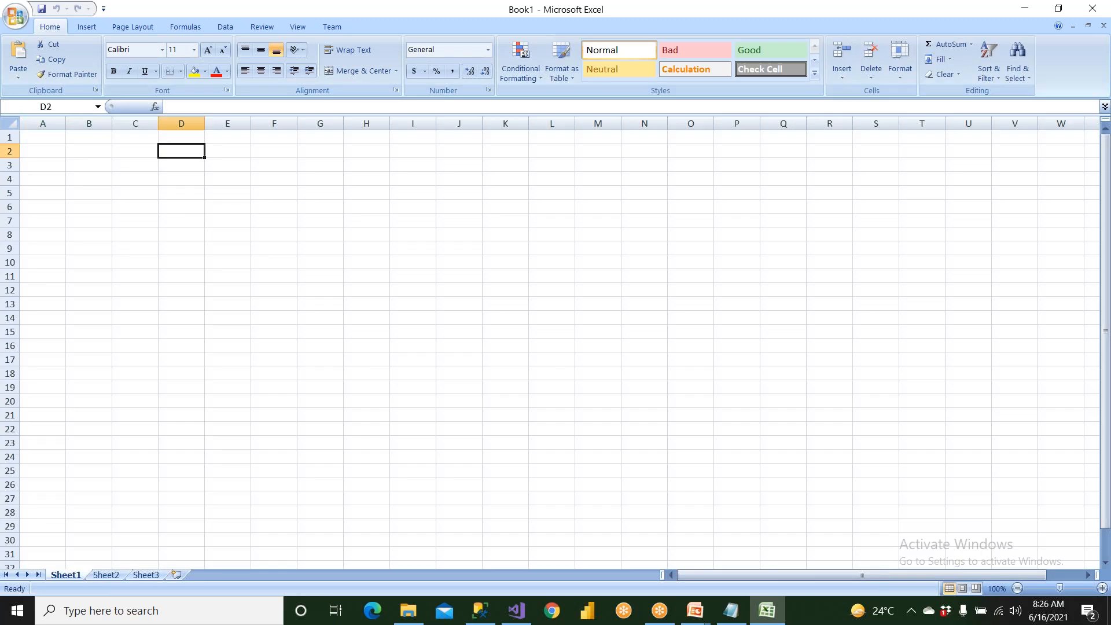
{"action": "key", "text": "ctrl+v"}
{"action": "left_click", "coordinate": [136, 221]}
Center the contents of columns D through G and fill the header cells in row 2 with yellow.
{"action": "scroll", "coordinate": [136, 220], "scroll_direction": "up", "scroll_amount": 1}
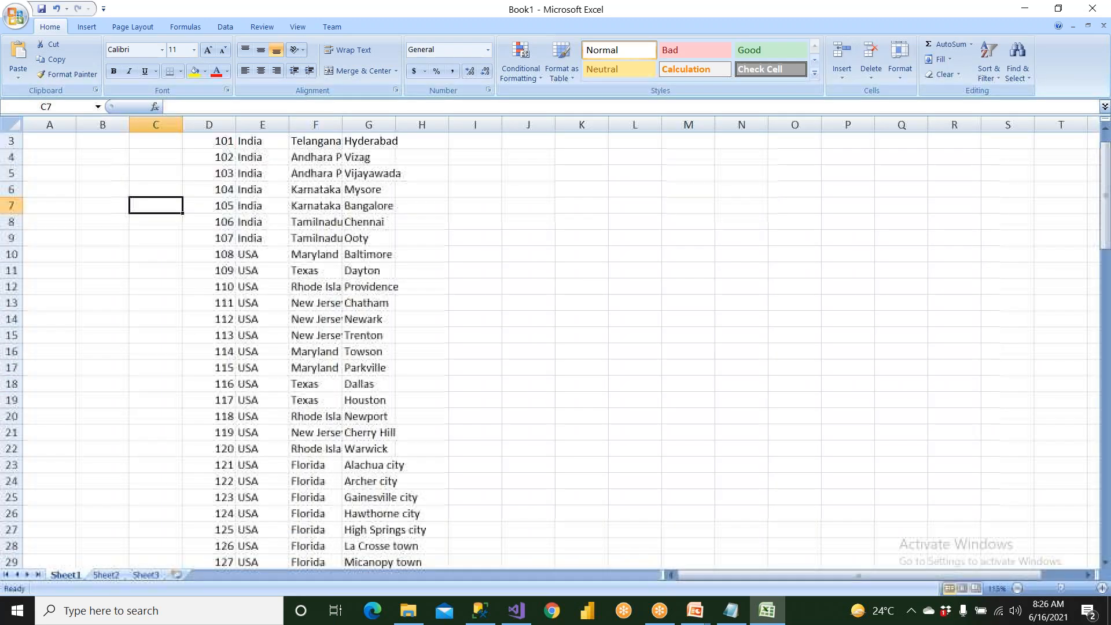
{"action": "scroll", "coordinate": [556, 341], "scroll_direction": "up", "scroll_amount": 2}
{"action": "scroll", "coordinate": [556, 342], "scroll_direction": "up", "scroll_amount": 2}
{"action": "left_click_drag", "start_coordinate": [271, 127], "coordinate": [463, 127]}
{"action": "left_click", "coordinate": [261, 70]}
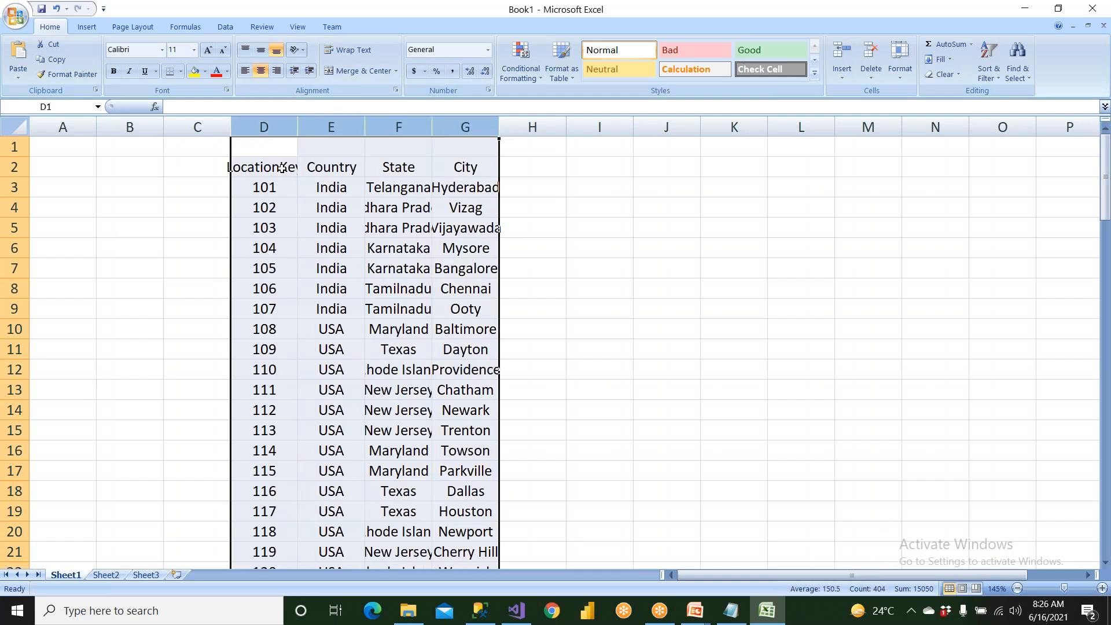
{"action": "left_click_drag", "start_coordinate": [281, 167], "coordinate": [457, 168]}
{"action": "left_click", "coordinate": [194, 71]}
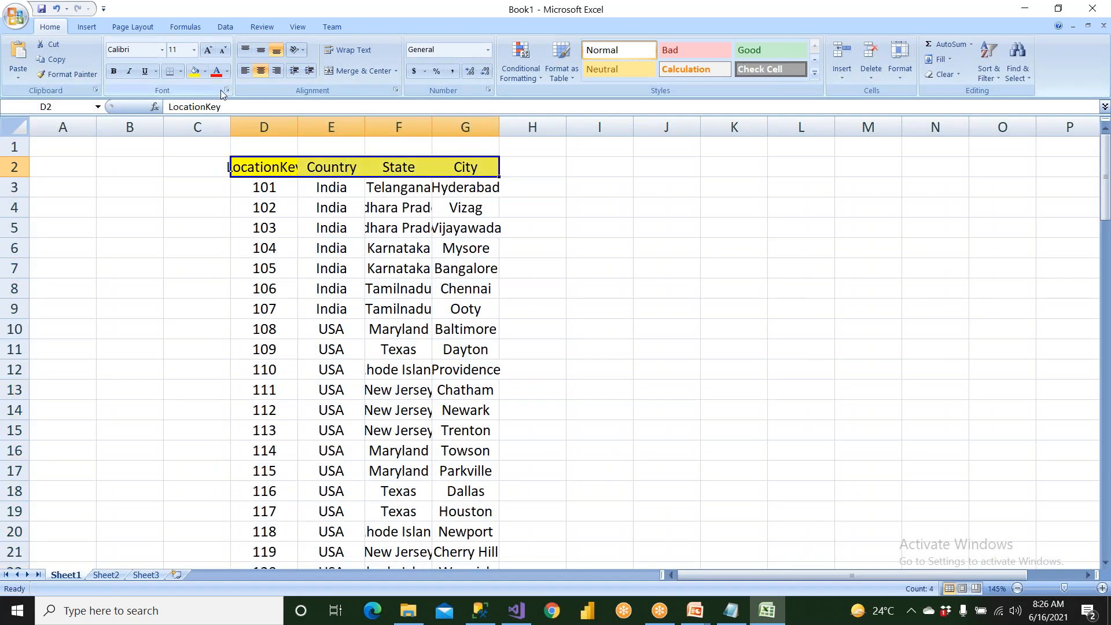
Fit the LocationKey, Country and State column widths to their contents.
{"action": "double_click", "coordinate": [298, 127]}
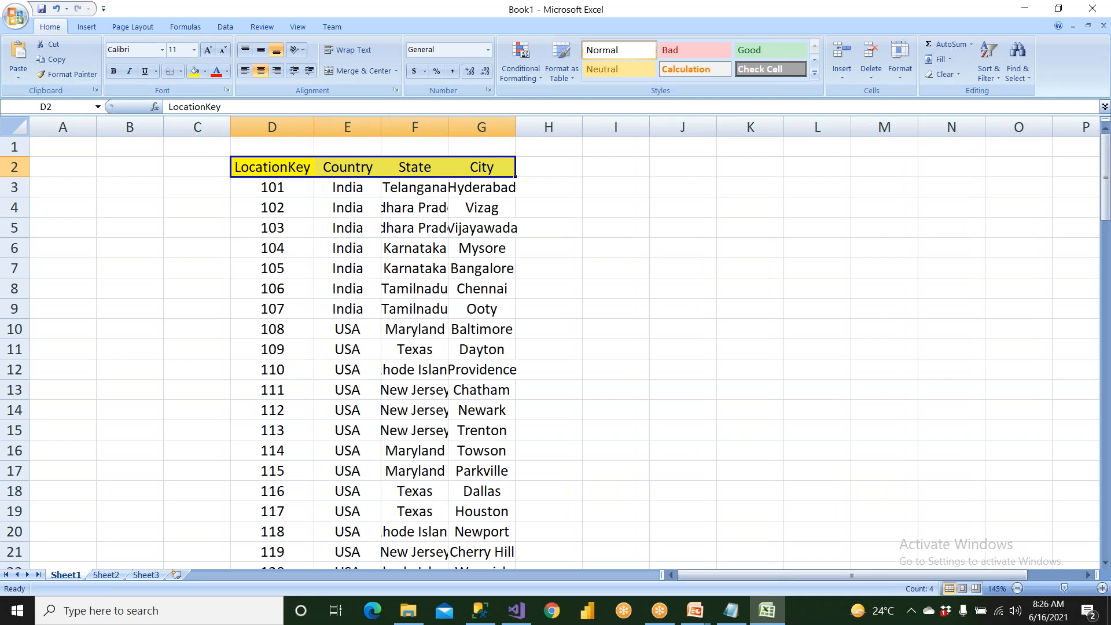
{"action": "double_click", "coordinate": [381, 127]}
{"action": "double_click", "coordinate": [438, 127]}
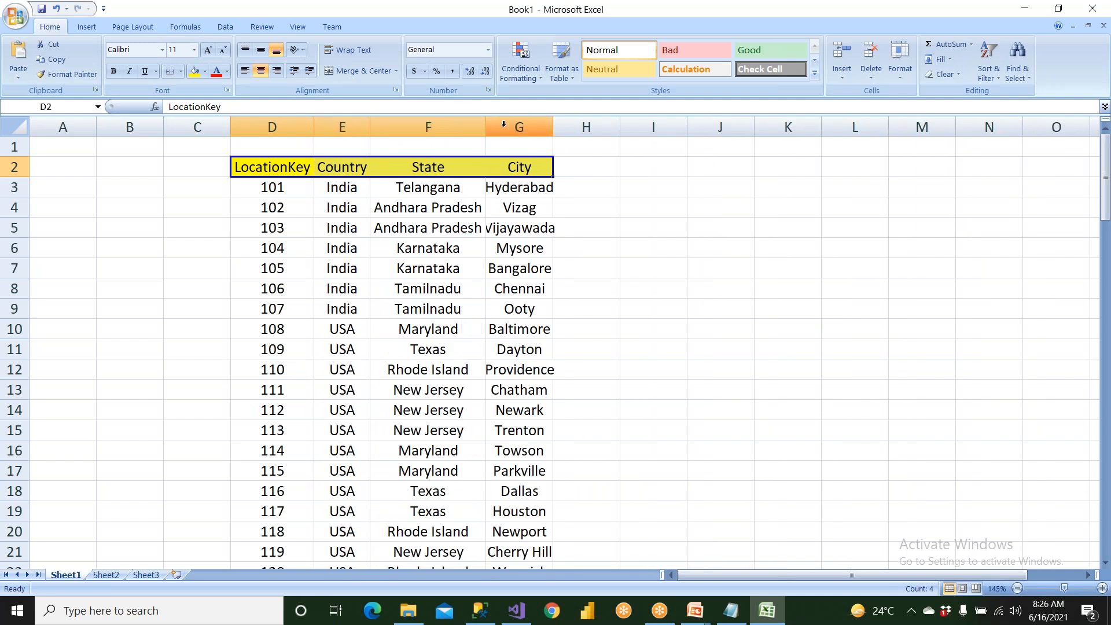
{"action": "double_click", "coordinate": [486, 126]}
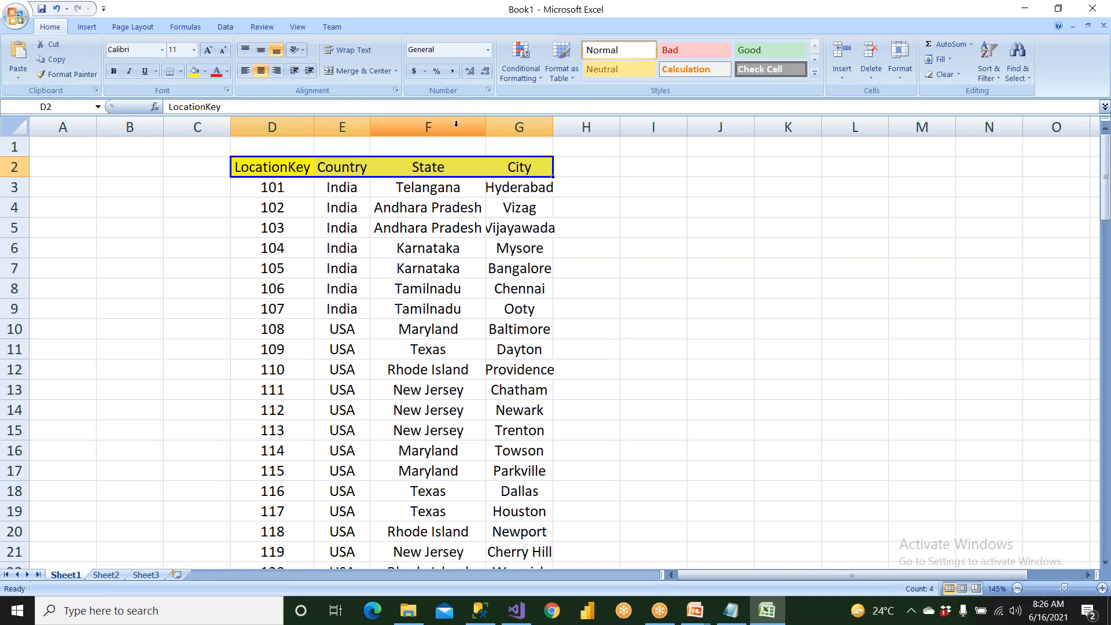
Left-align the State and City columns and widen the City column so all city names fit.
{"action": "left_click", "coordinate": [428, 127]}
{"action": "left_click", "coordinate": [246, 70]}
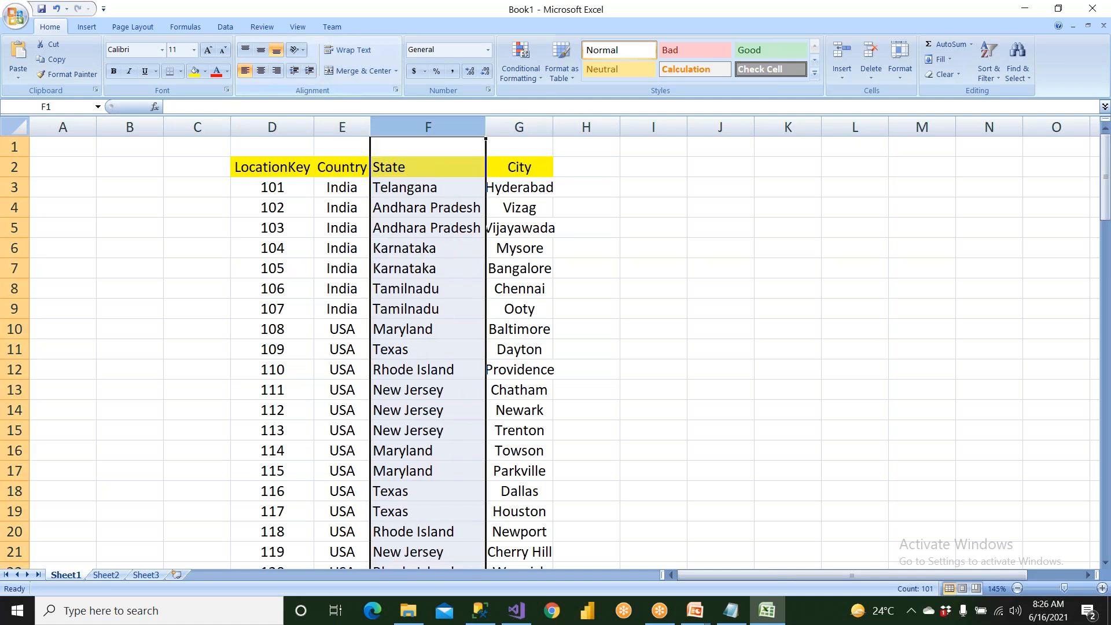
{"action": "left_click", "coordinate": [576, 203]}
{"action": "left_click_drag", "start_coordinate": [553, 129], "coordinate": [626, 128]}
{"action": "left_click", "coordinate": [572, 129]}
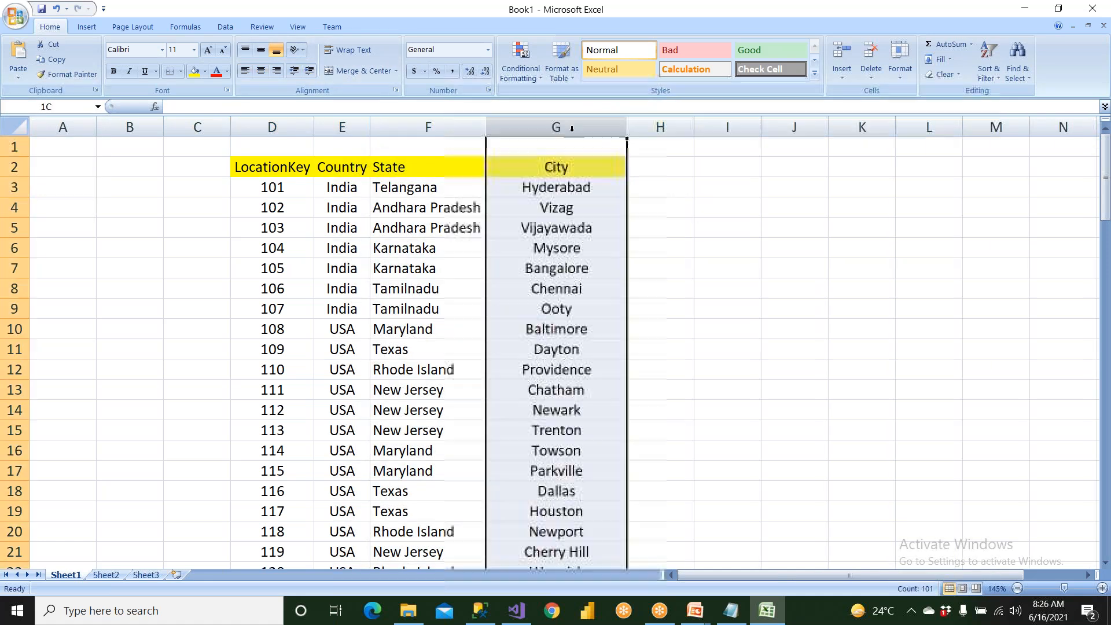
{"action": "left_click", "coordinate": [246, 70]}
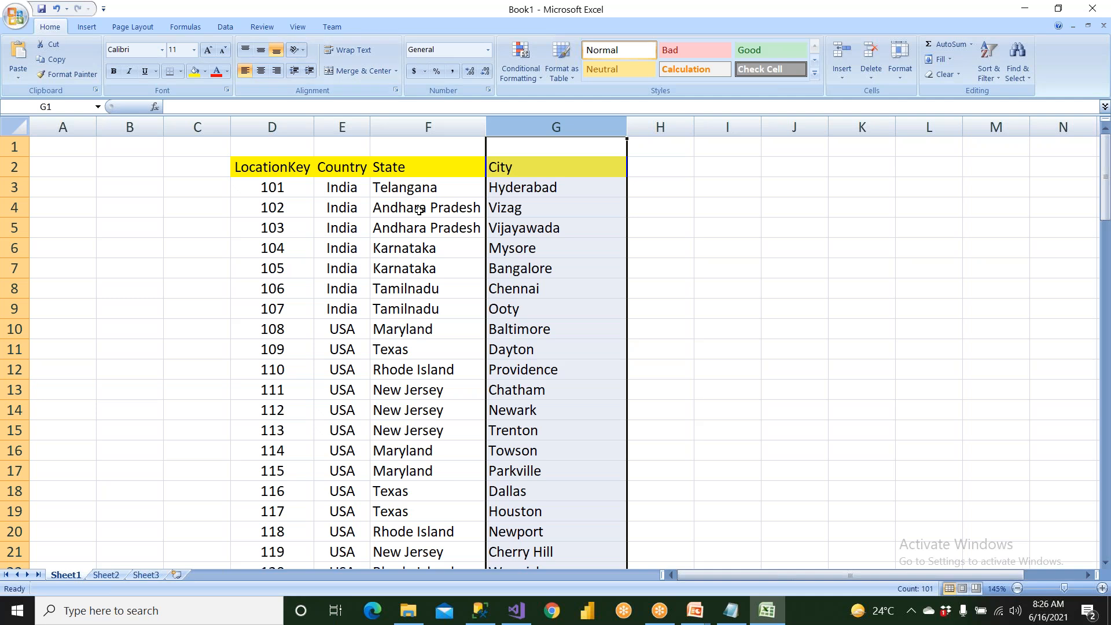
Compare the state and city values in the Telangana and Andhara Pradesh rows by selecting them.
{"action": "left_click_drag", "start_coordinate": [428, 188], "coordinate": [517, 188]}
{"action": "left_click_drag", "start_coordinate": [454, 204], "coordinate": [544, 227]}
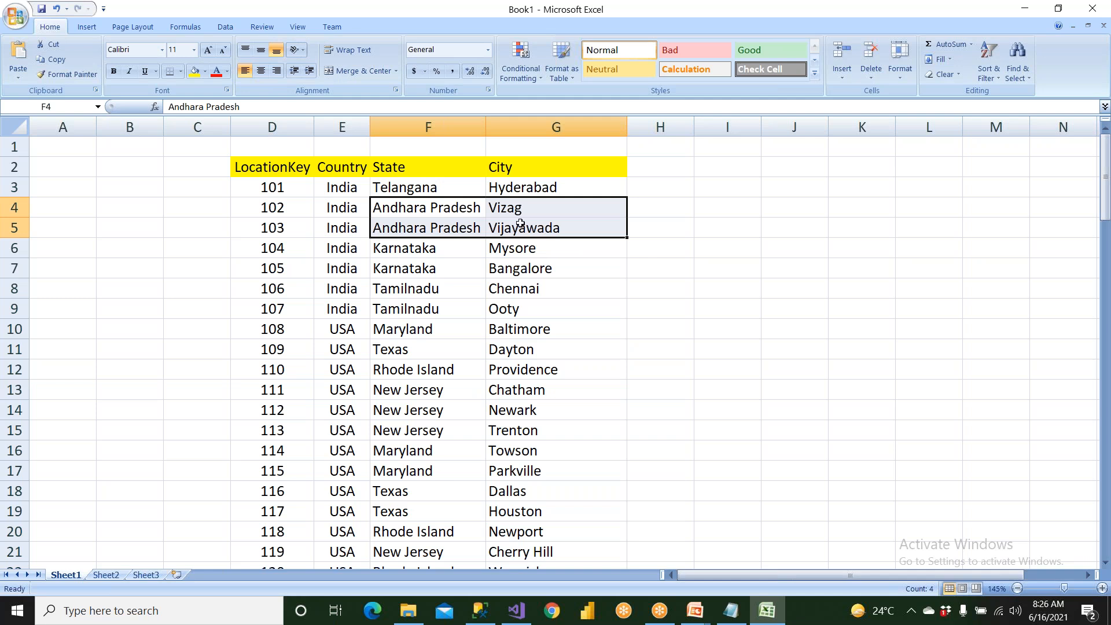
{"action": "left_click", "coordinate": [437, 214]}
{"action": "left_click", "coordinate": [438, 231]}
{"action": "left_click_drag", "start_coordinate": [498, 214], "coordinate": [513, 234]}
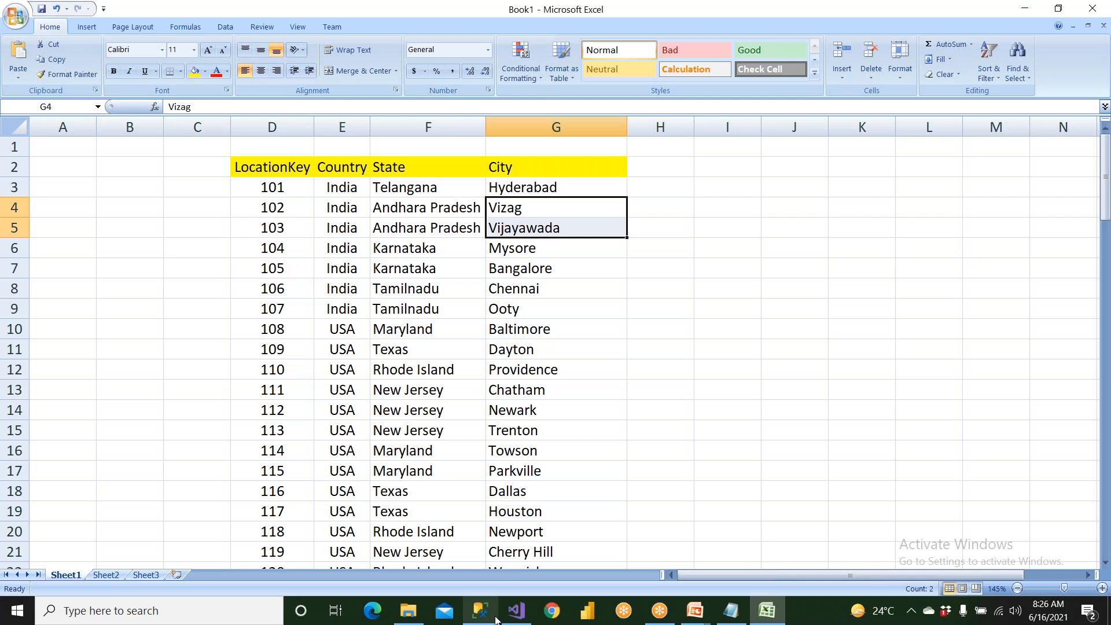
Switch to Visual Studio, review the LocHierarchy levels in the Location dimension structure, then return to browsing members and collapse Andhara Pradesh.
{"action": "left_click", "coordinate": [516, 610]}
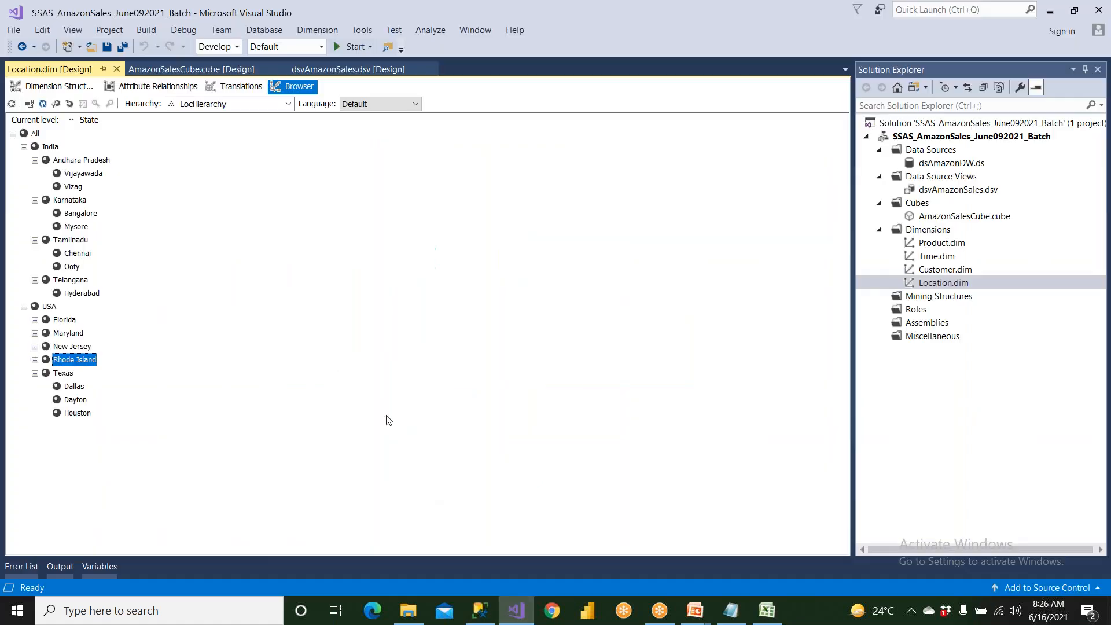
{"action": "left_click", "coordinate": [66, 89]}
{"action": "left_click", "coordinate": [300, 163]}
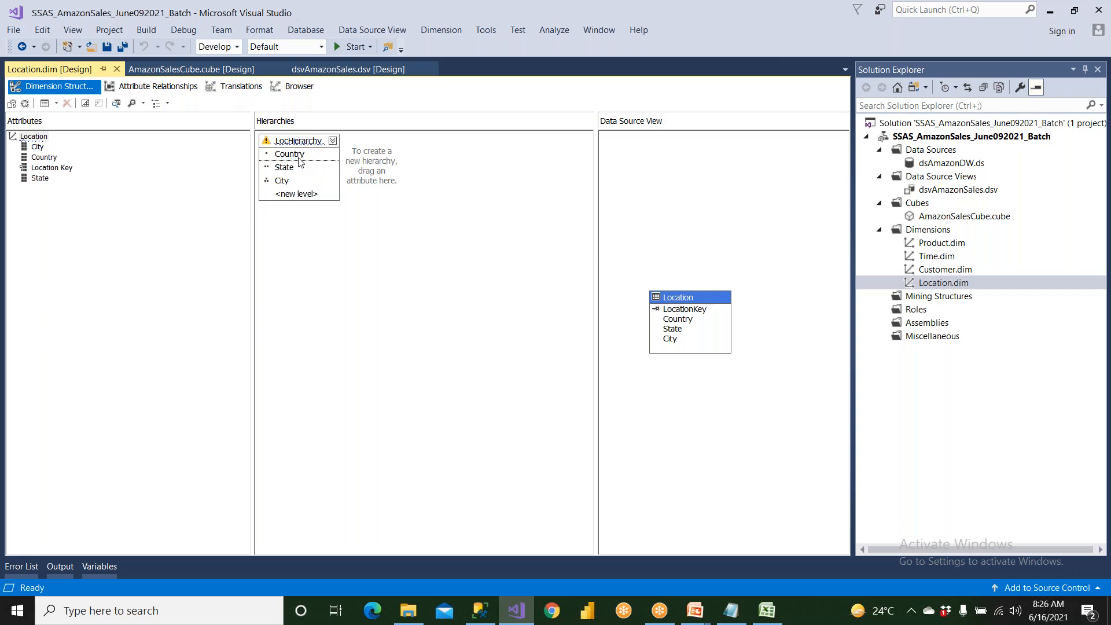
{"action": "left_click", "coordinate": [293, 171]}
{"action": "left_click", "coordinate": [299, 86]}
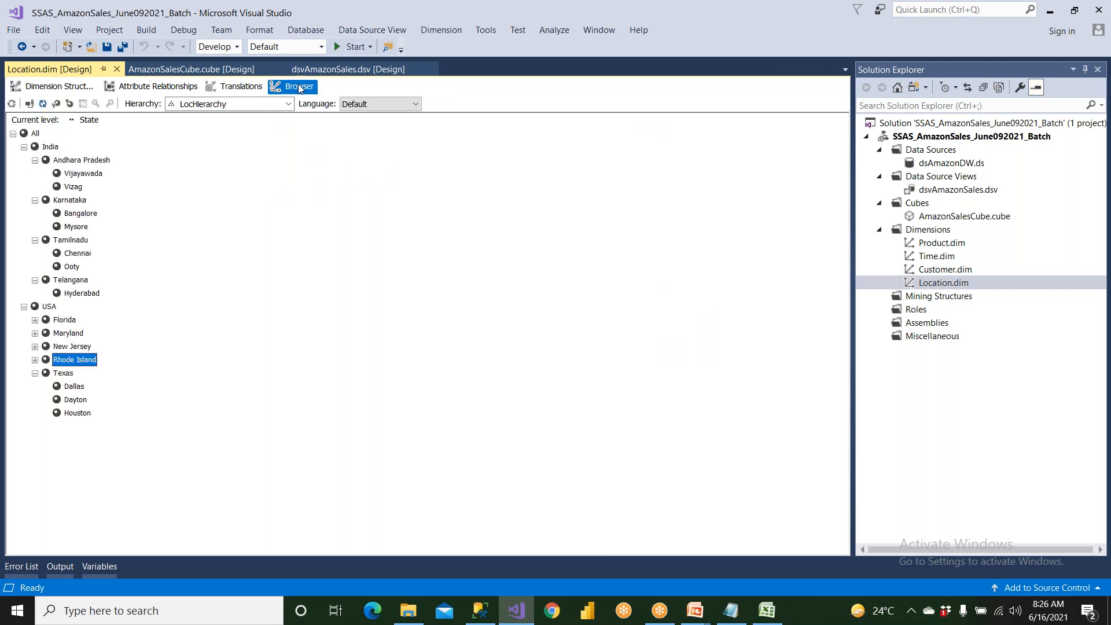
{"action": "left_click", "coordinate": [35, 161]}
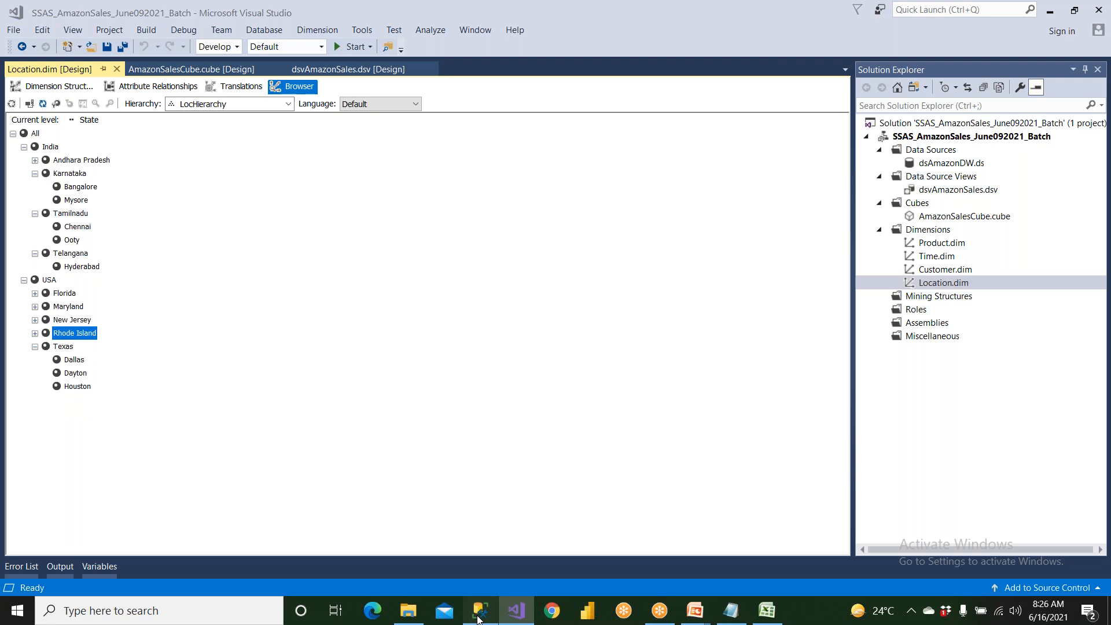
Return to the Excel sheet and examine the location rows, including the country, state and city values of the Florida records.
{"action": "left_click", "coordinate": [480, 611]}
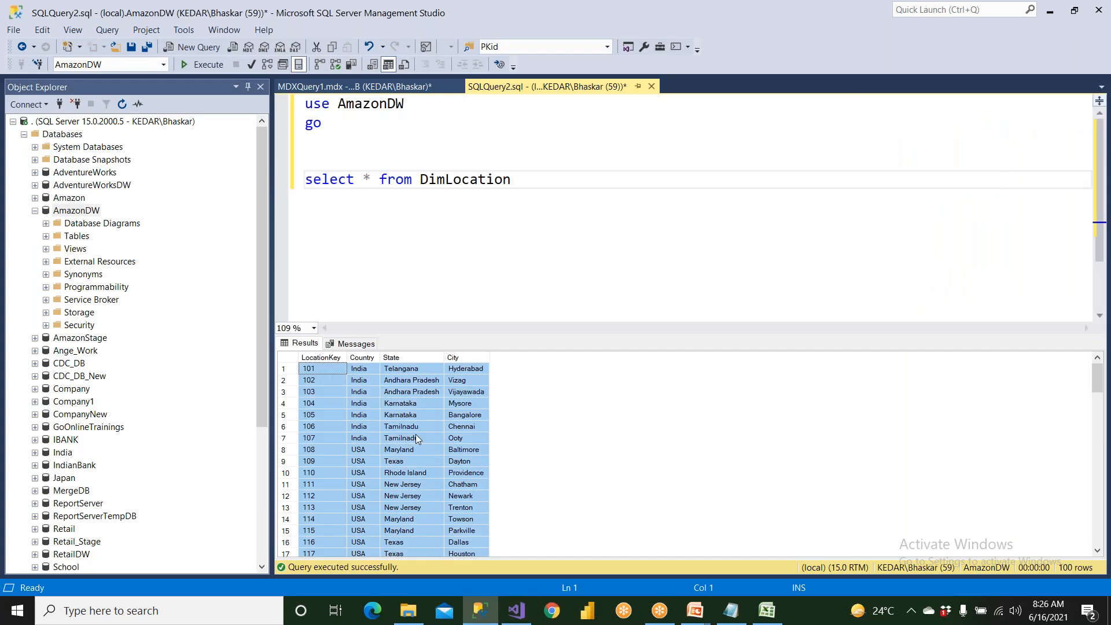
{"action": "left_click", "coordinate": [767, 611]}
{"action": "left_click_drag", "start_coordinate": [275, 168], "coordinate": [520, 433]}
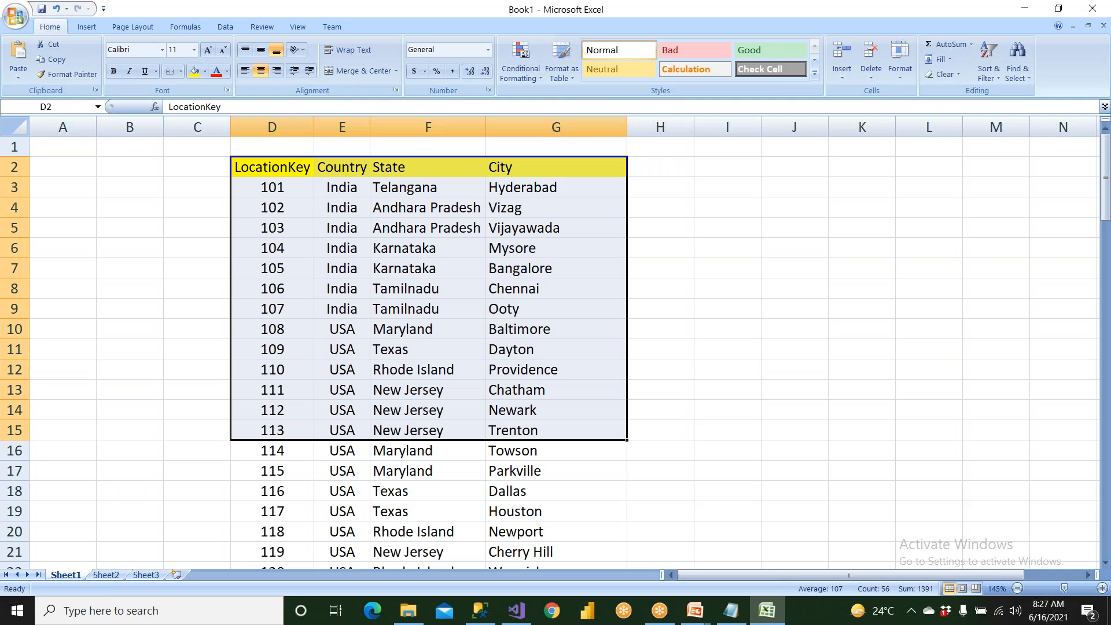
{"action": "scroll", "coordinate": [428, 359], "scroll_direction": "down", "scroll_amount": 6}
{"action": "left_click_drag", "start_coordinate": [419, 229], "coordinate": [453, 461]}
{"action": "left_click_drag", "start_coordinate": [537, 233], "coordinate": [558, 506]}
{"action": "left_click_drag", "start_coordinate": [359, 229], "coordinate": [363, 523]}
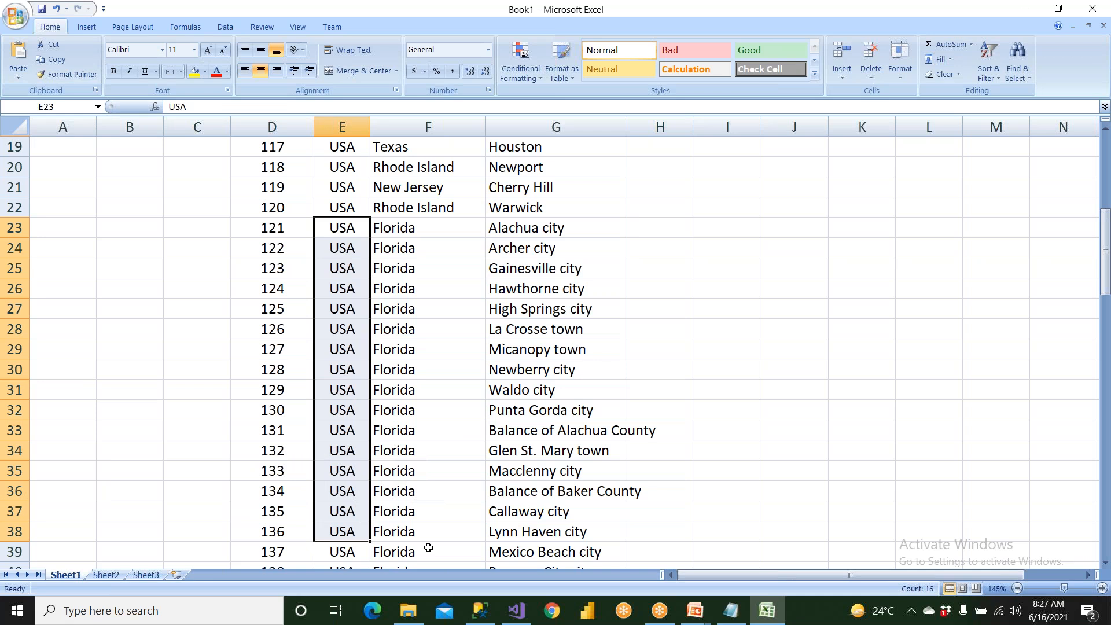
Switch to Visual Studio and expand Florida under USA in LocHierarchy to view its cities.
{"action": "left_click", "coordinate": [517, 610]}
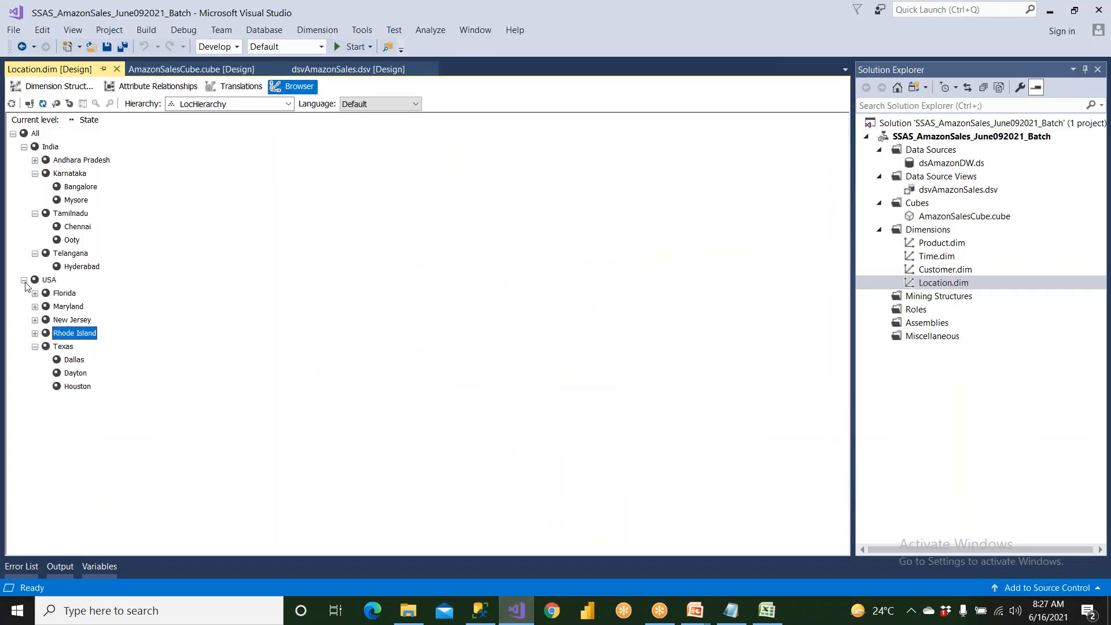
{"action": "left_click", "coordinate": [66, 294]}
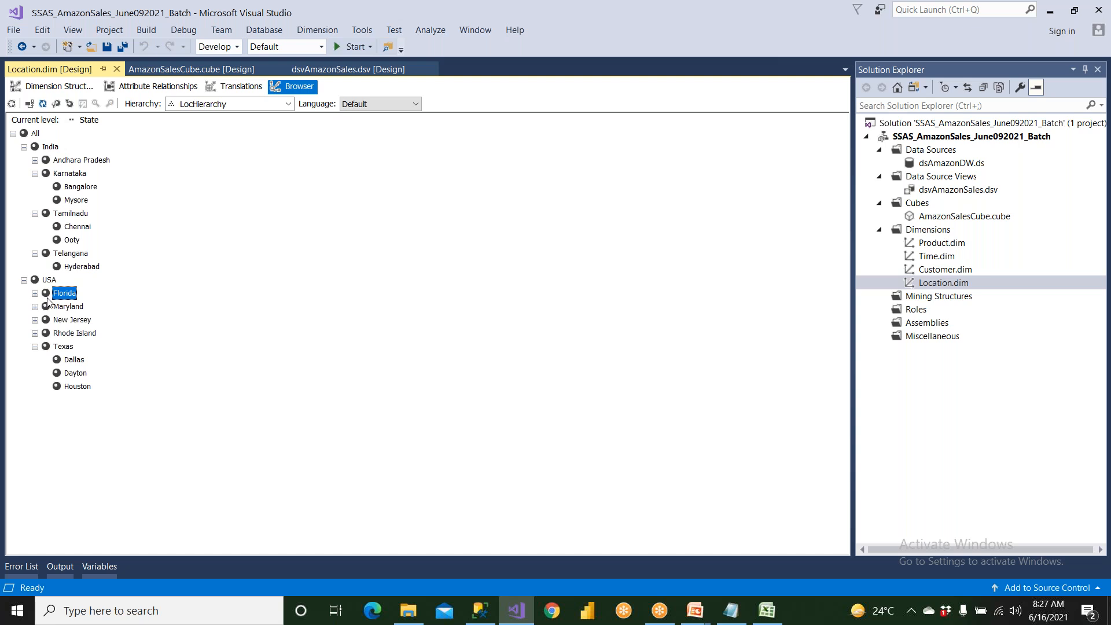
{"action": "left_click", "coordinate": [35, 293]}
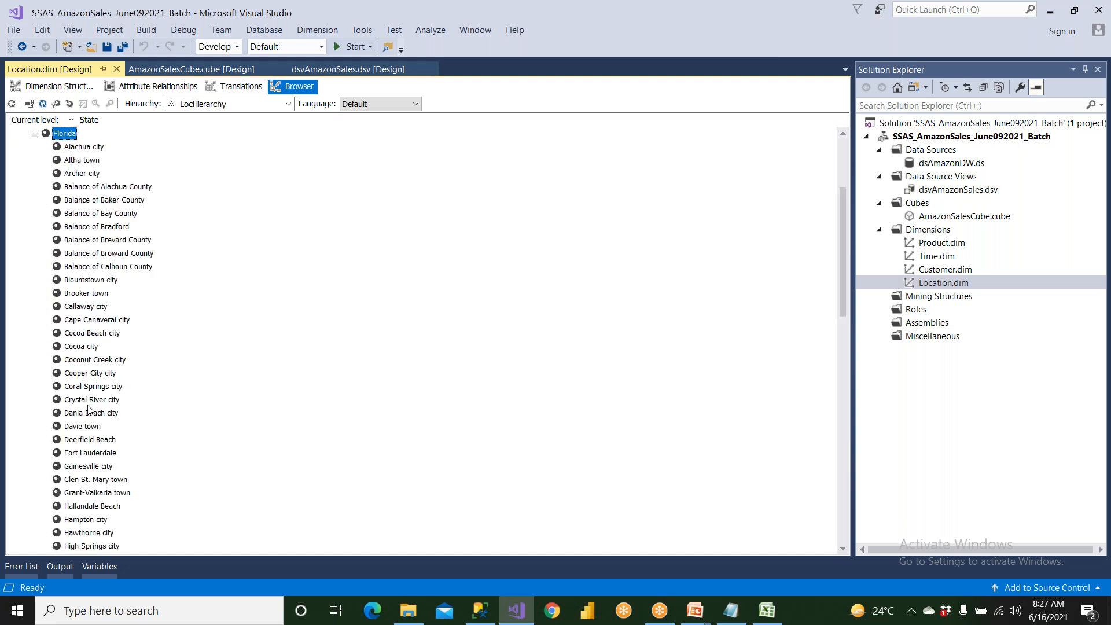
{"action": "scroll", "coordinate": [96, 479], "scroll_direction": "up", "scroll_amount": 4}
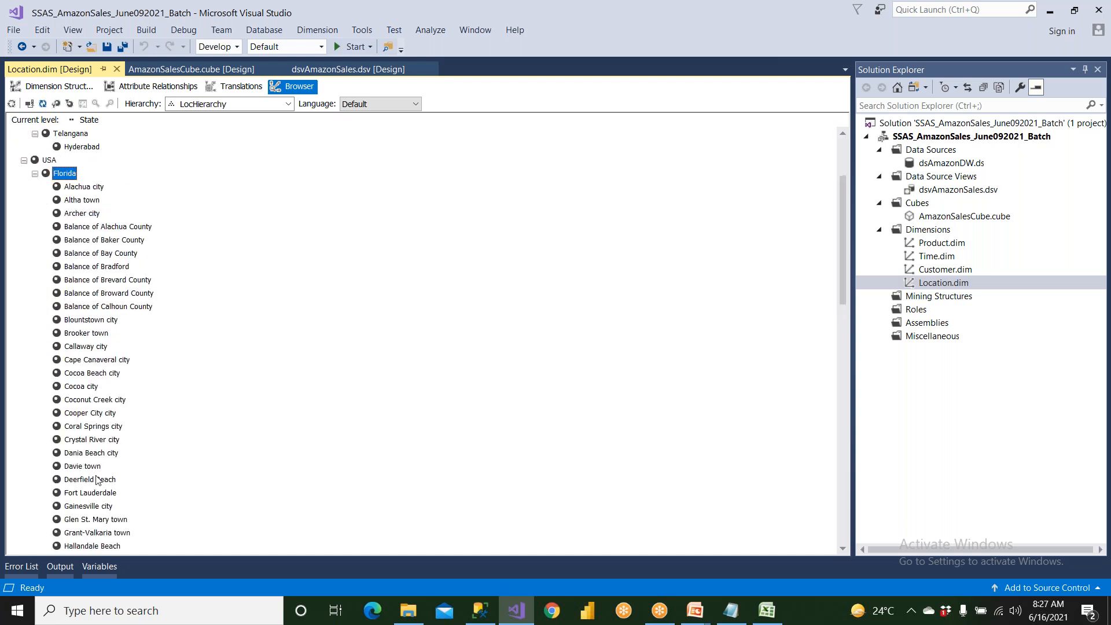
Collapse USA, Tamilnadu and Karnataka, and finally the whole All member of LocHierarchy.
{"action": "left_click", "coordinate": [24, 280]}
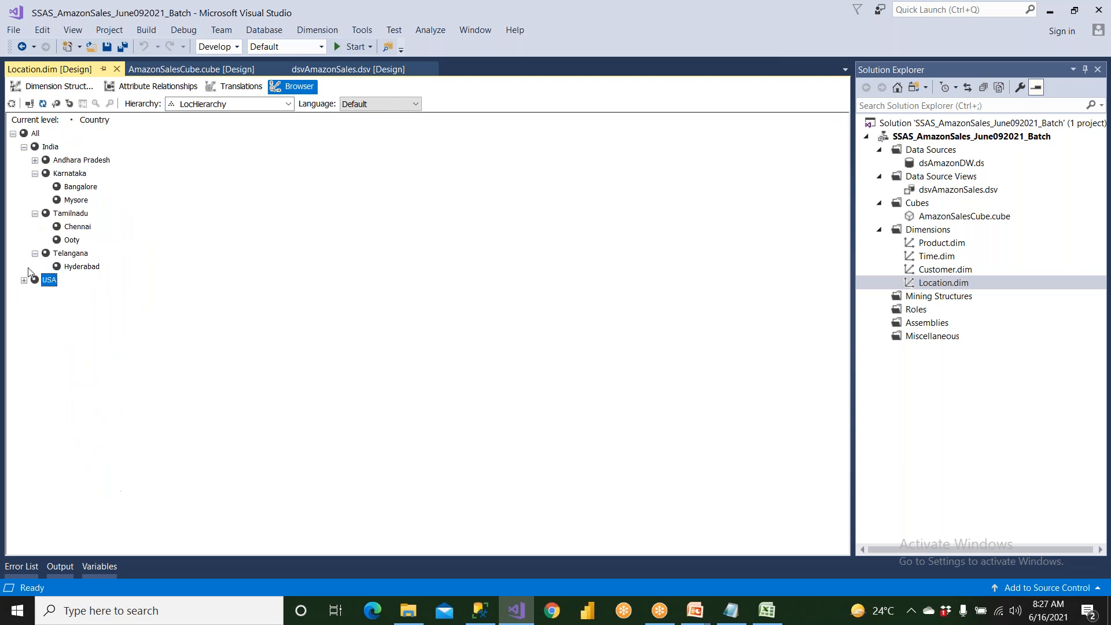
{"action": "left_click", "coordinate": [35, 214]}
{"action": "left_click", "coordinate": [35, 173]}
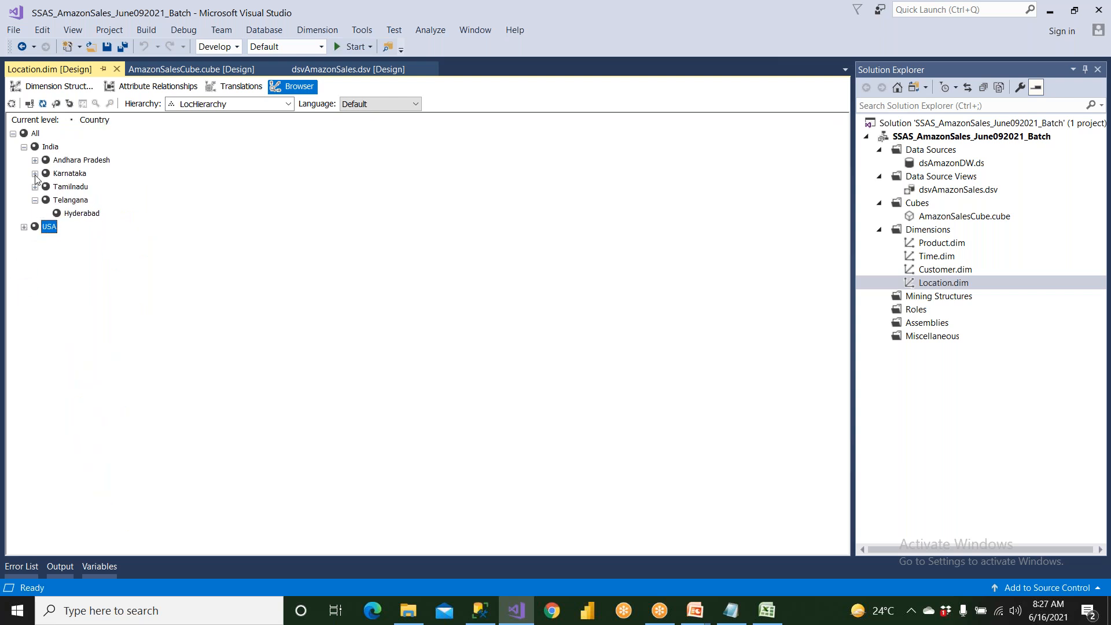
{"action": "left_click", "coordinate": [13, 134]}
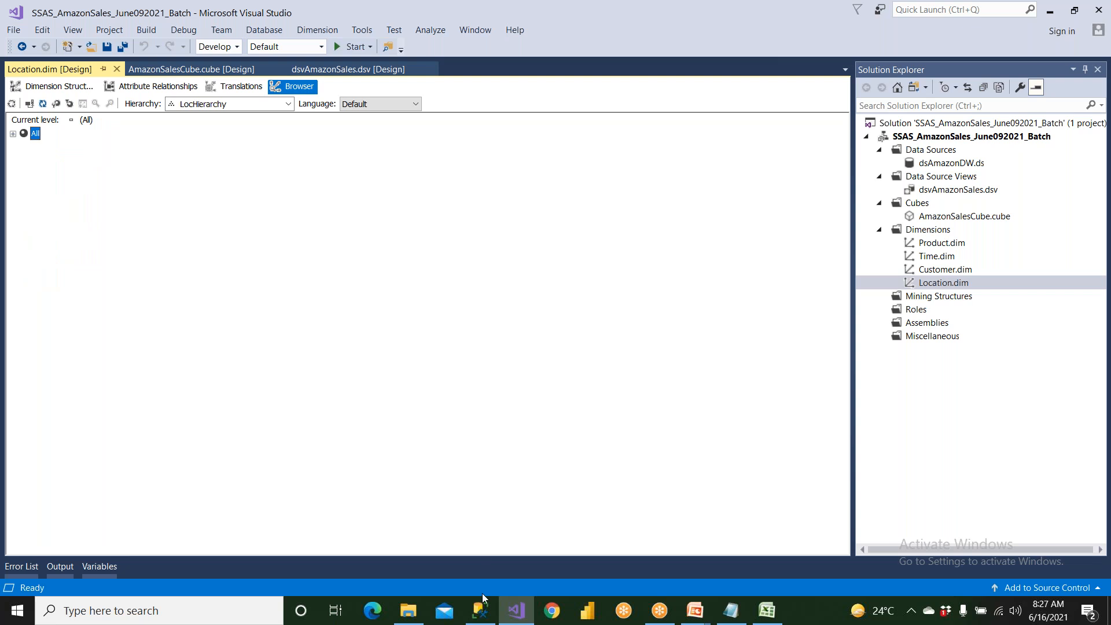
Switch to MDXQuery1.mdx in SQL Server Management Studio and highlight the Location attribute reference, then the LocHierarchy reference lines.
{"action": "left_click", "coordinate": [481, 611]}
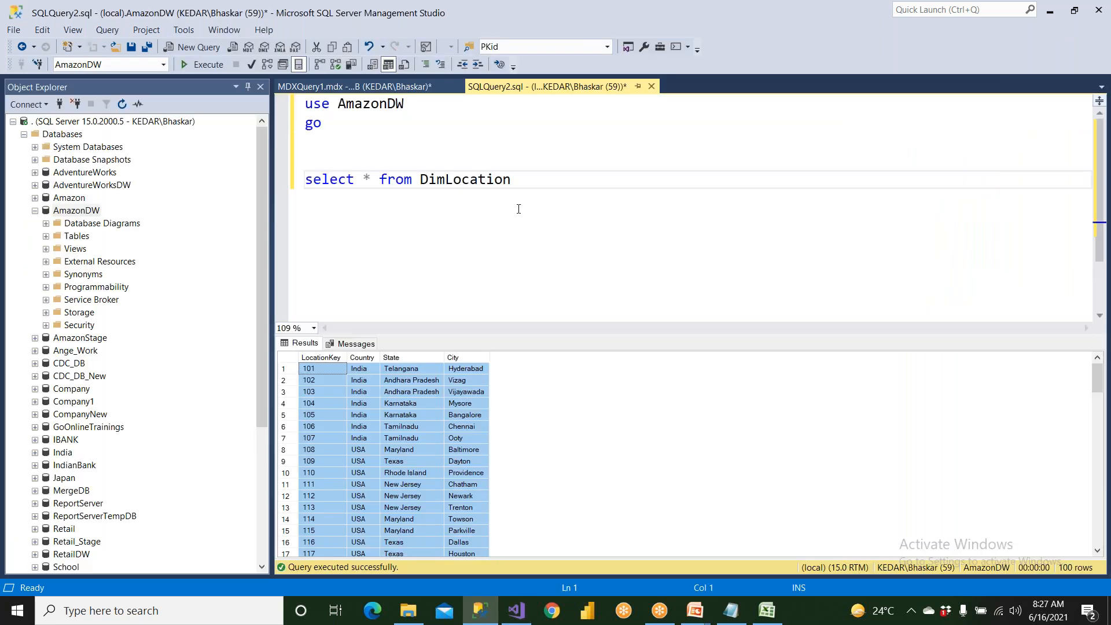
{"action": "left_click", "coordinate": [399, 84]}
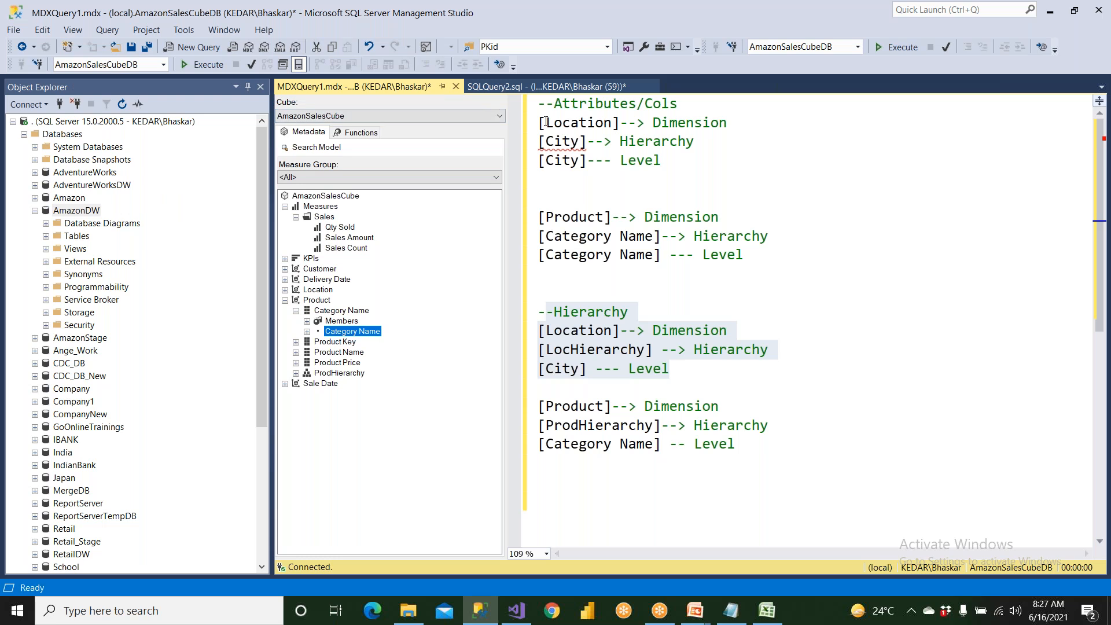
{"action": "left_click_drag", "start_coordinate": [547, 122], "coordinate": [602, 164]}
{"action": "left_click_drag", "start_coordinate": [588, 339], "coordinate": [533, 323]}
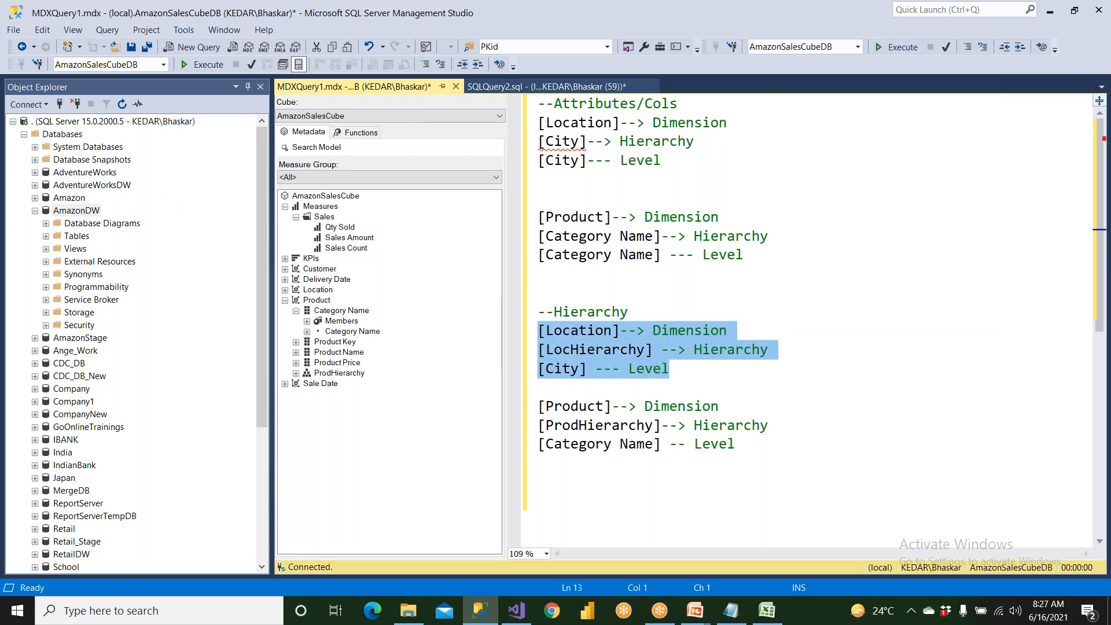
Highlight the ProdHierarchy and Category Name lines of the Product hierarchy reference.
{"action": "left_click_drag", "start_coordinate": [644, 407], "coordinate": [760, 427]}
{"action": "left_click_drag", "start_coordinate": [694, 445], "coordinate": [743, 449]}
{"action": "scroll", "coordinate": [744, 448], "scroll_direction": "down", "scroll_amount": 3}
Below the Product hierarchy reference, add the comment lines "--Country wise , sales amount" and "--Attribute".
{"action": "left_click", "coordinate": [760, 313]}
{"action": "key", "text": "Return"}
{"action": "key", "text": "Return"}
{"action": "key", "text": "Up"}
{"action": "key", "text": "Up"}
{"action": "type", "text": "--Countr"}
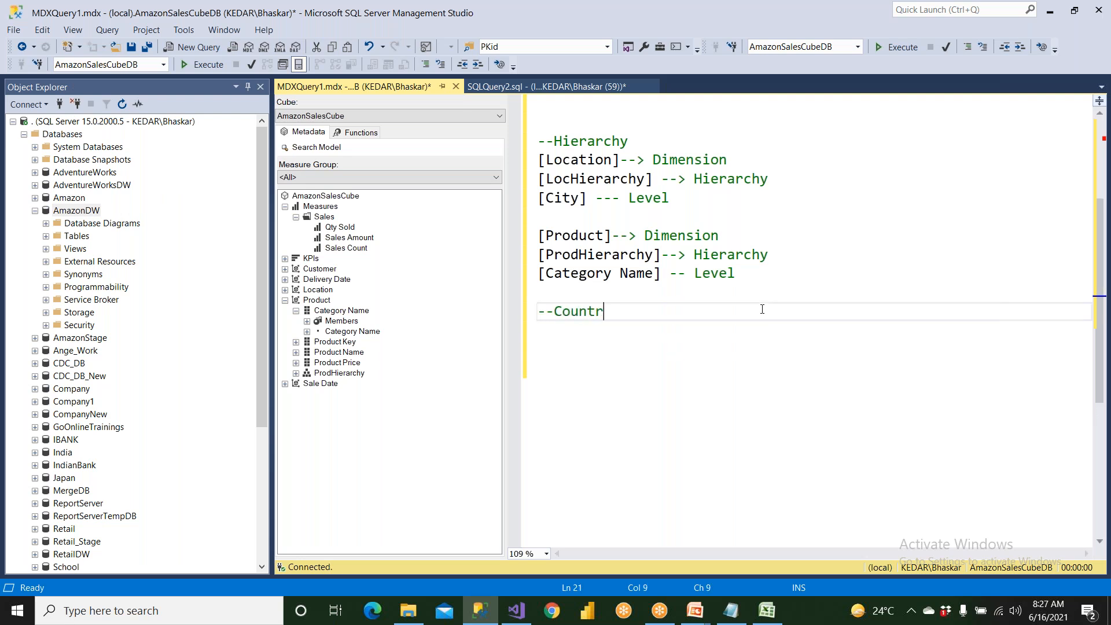
{"action": "type", "text": "y wise , sales amount"}
{"action": "key", "text": "Return"}
{"action": "type", "text": "--Attribute"}
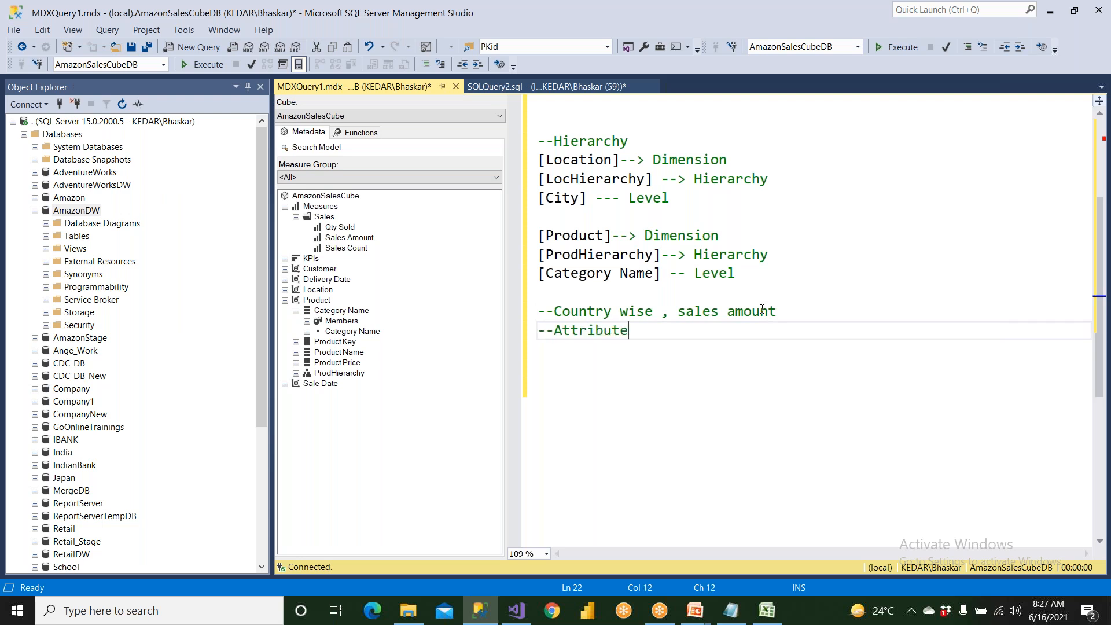
Start an MDX query under the Attribute comment with a select line and "from [AmazonSalesCube]".
{"action": "key", "text": "Return"}
{"action": "type", "text": "select"}
{"action": "key", "text": "Return"}
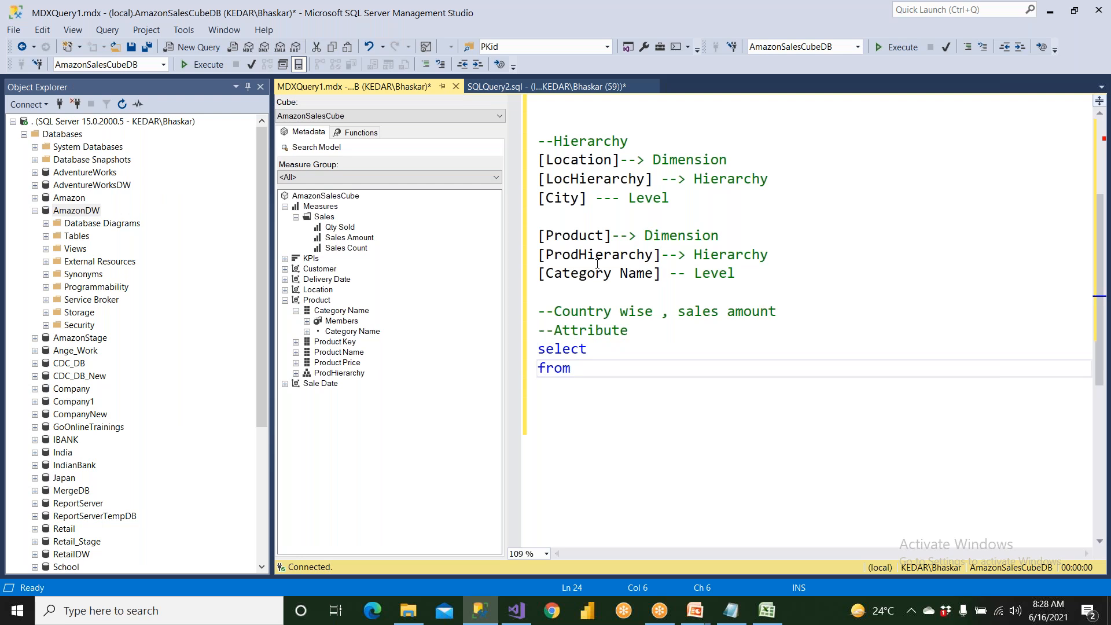
{"action": "left_click_drag", "start_coordinate": [350, 199], "coordinate": [602, 378]}
Insert the Sales Amount measure from the cube metadata into the select line as [Measures].[Sales Amount].
{"action": "left_click_drag", "start_coordinate": [678, 313], "coordinate": [862, 307]}
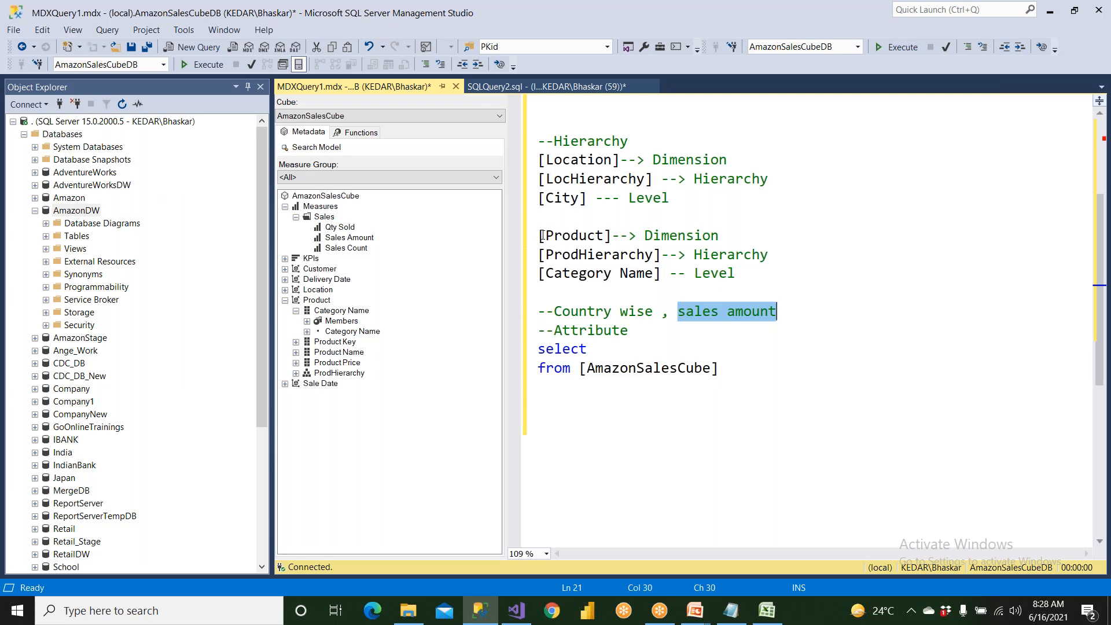
{"action": "left_click", "coordinate": [374, 238]}
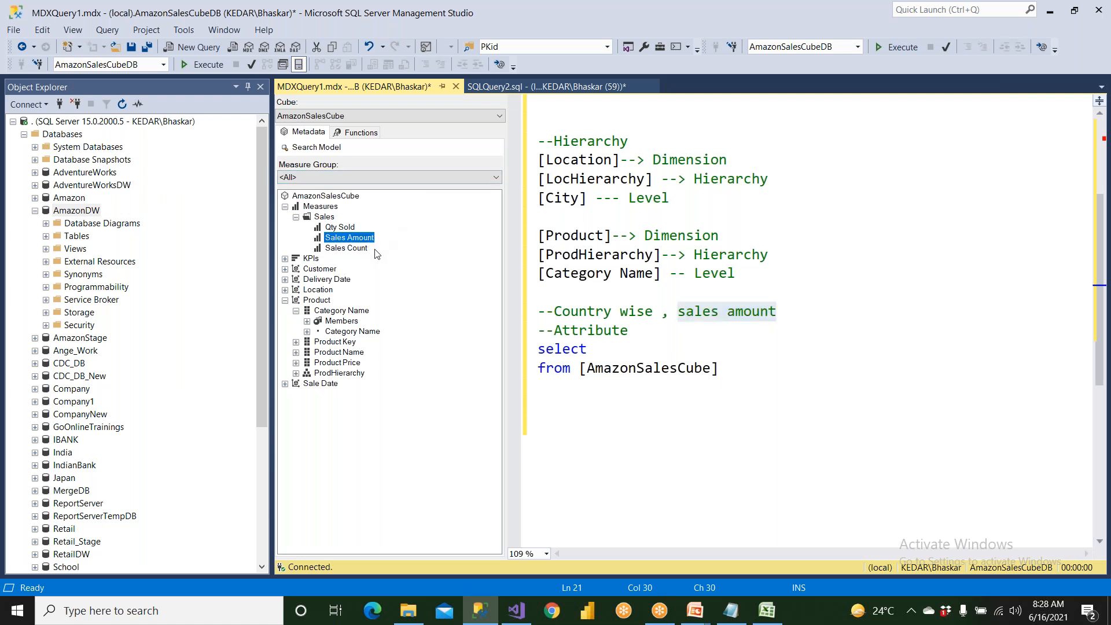
{"action": "left_click_drag", "start_coordinate": [554, 305], "coordinate": [589, 309]}
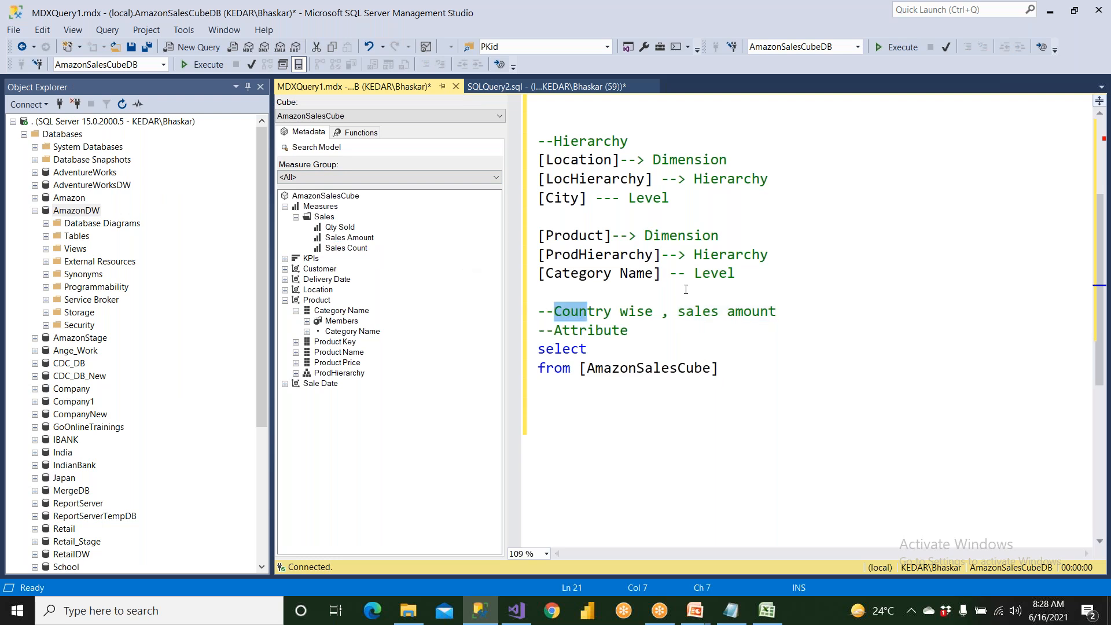
{"action": "left_click_drag", "start_coordinate": [686, 312], "coordinate": [777, 313]}
{"action": "left_click_drag", "start_coordinate": [370, 244], "coordinate": [618, 356]}
{"action": "left_click", "coordinate": [588, 354]}
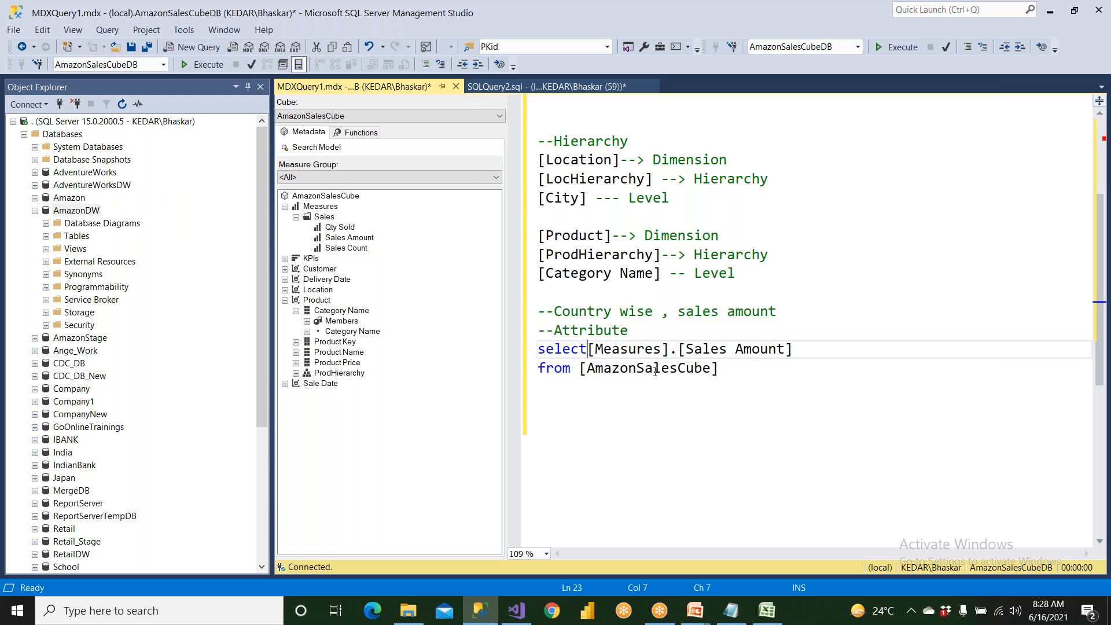
Complete the measure with "on 1,", add spacing after select, and leave room below for a second axis.
{"action": "left_click", "coordinate": [828, 353]}
{"action": "type", "text": "on 1,"}
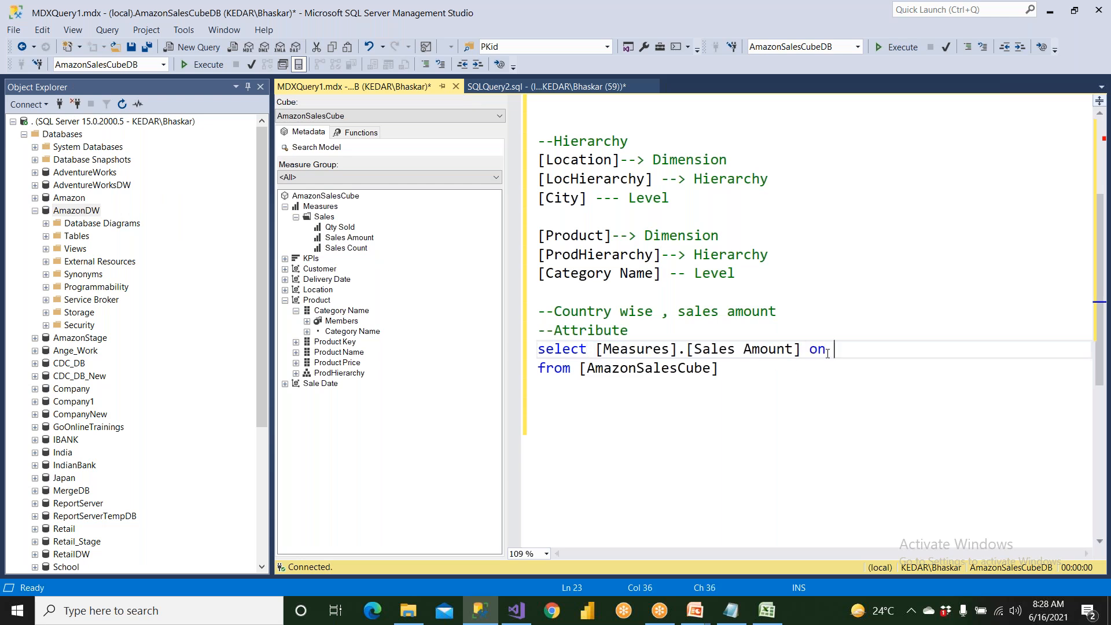
{"action": "key", "text": "Return"}
{"action": "key", "text": "Return"}
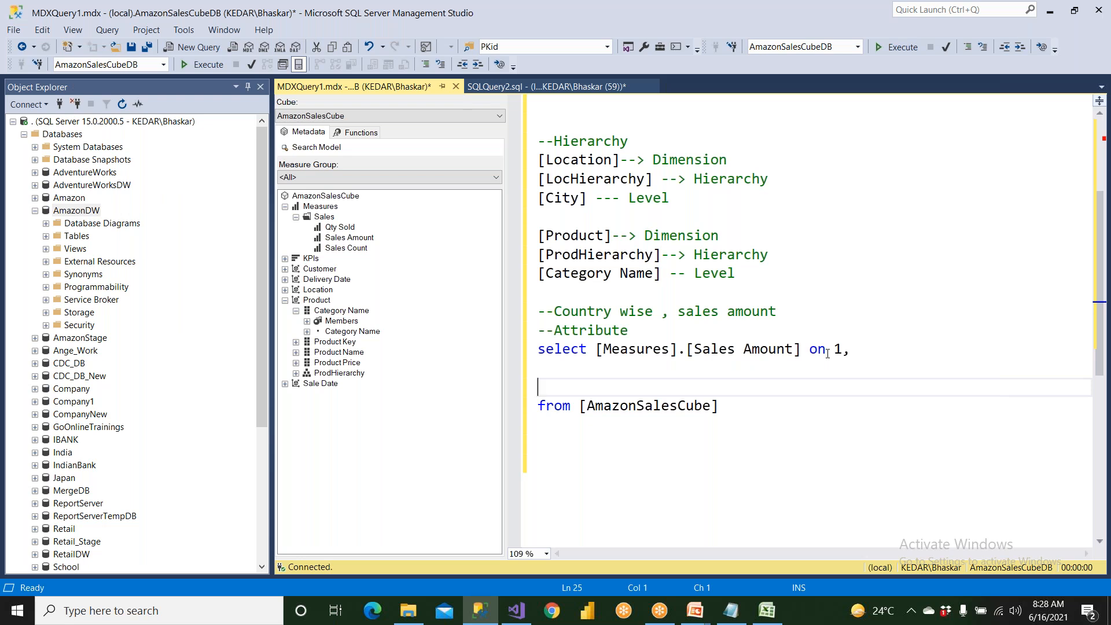
{"action": "key", "text": "Up"}
{"action": "left_click_drag", "start_coordinate": [845, 351], "coordinate": [862, 357]}
{"action": "left_click", "coordinate": [561, 367]}
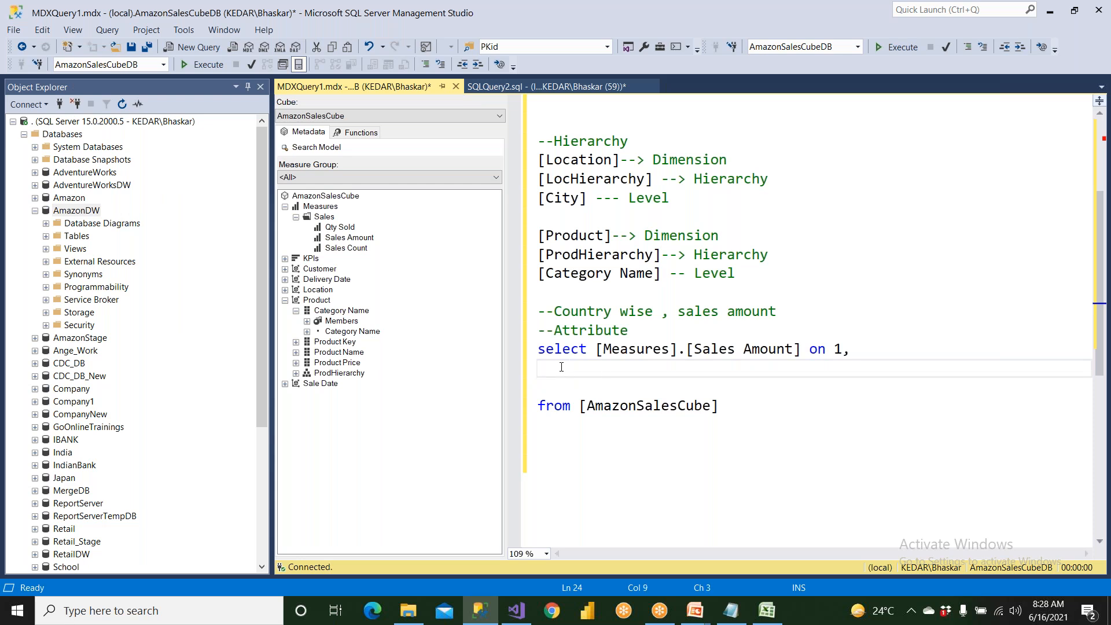
{"action": "left_click", "coordinate": [590, 352]}
{"action": "left_click", "coordinate": [598, 371]}
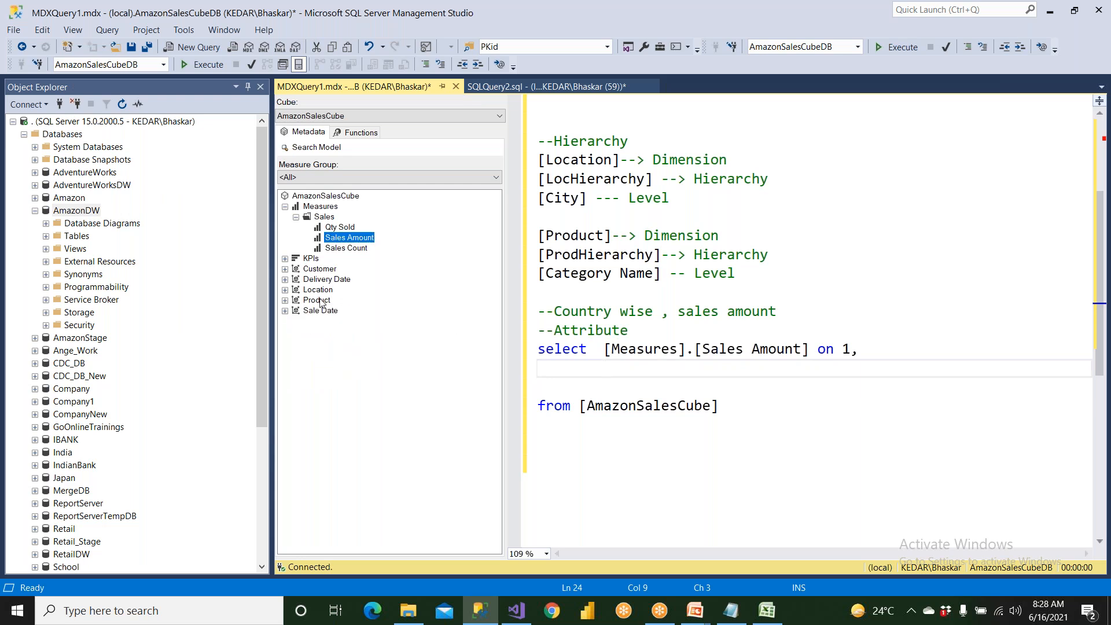
Collapse the Product dimension and expand Location and its Country attribute in the cube metadata to reach the Country level.
{"action": "double_click", "coordinate": [324, 300]}
{"action": "left_click", "coordinate": [320, 289]}
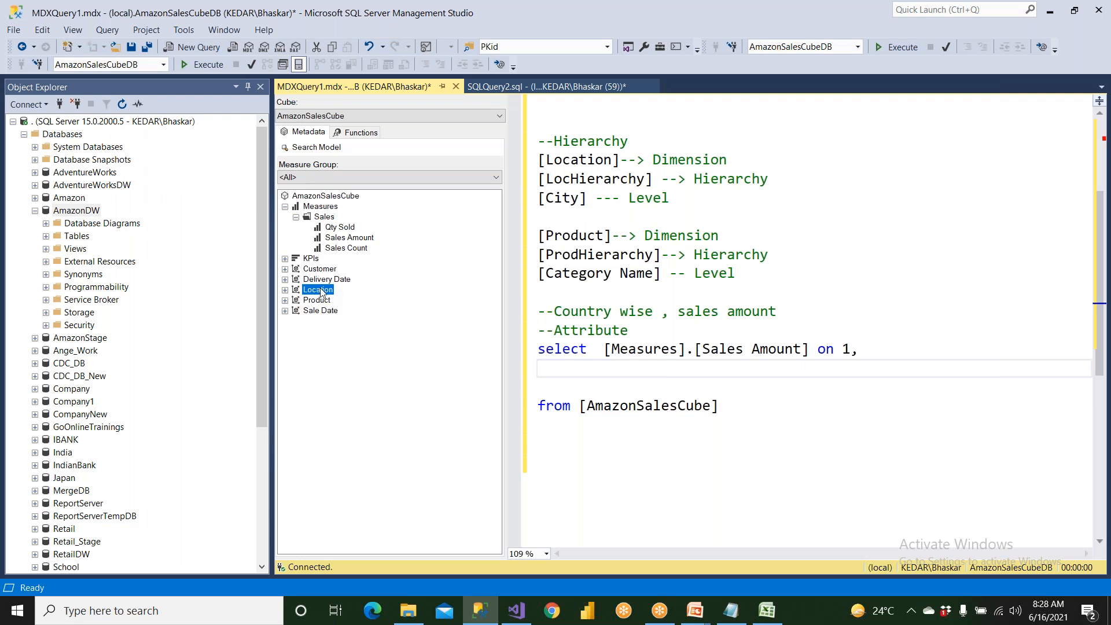
{"action": "left_click", "coordinate": [285, 290]}
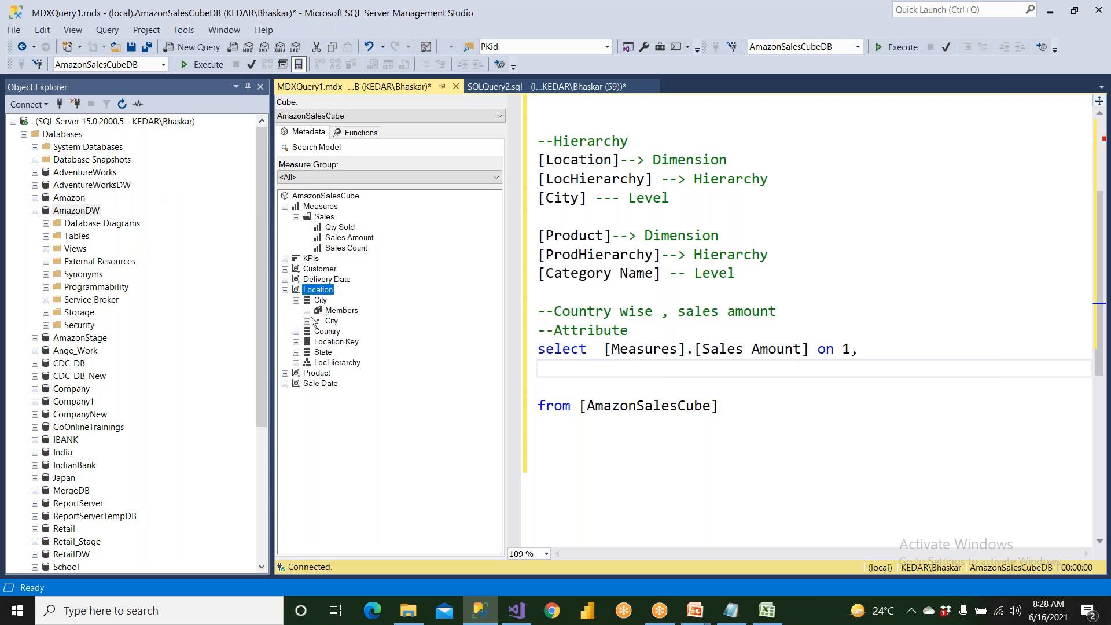
{"action": "left_click", "coordinate": [297, 301]}
{"action": "left_click", "coordinate": [325, 311]}
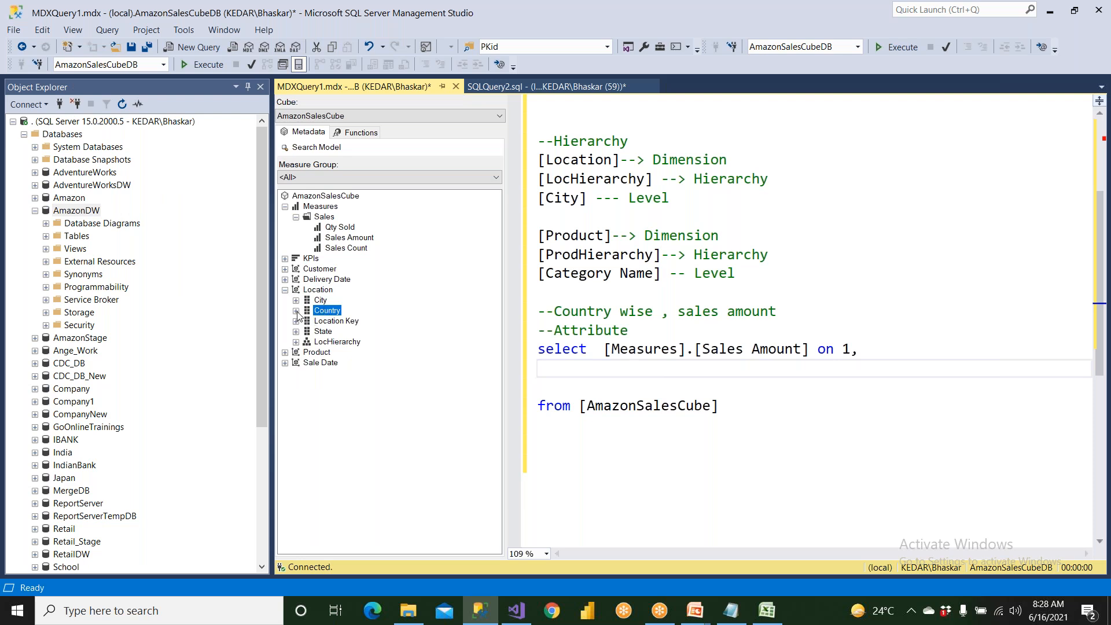
{"action": "left_click", "coordinate": [296, 311]}
{"action": "left_click", "coordinate": [341, 332]}
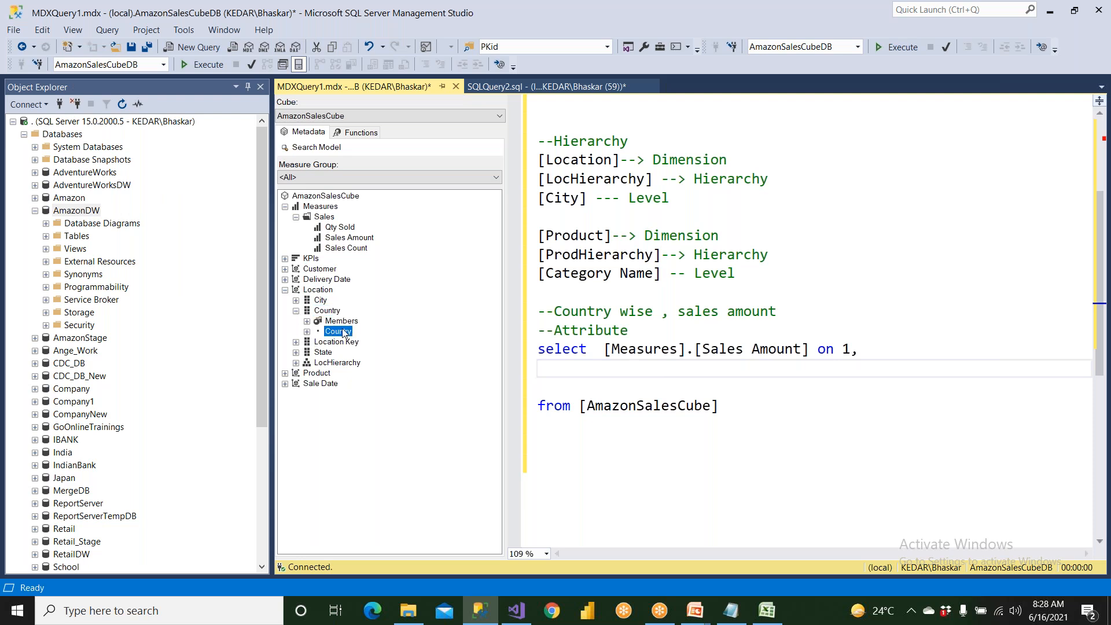
{"action": "left_click", "coordinate": [325, 310]}
{"action": "left_click", "coordinate": [324, 352]}
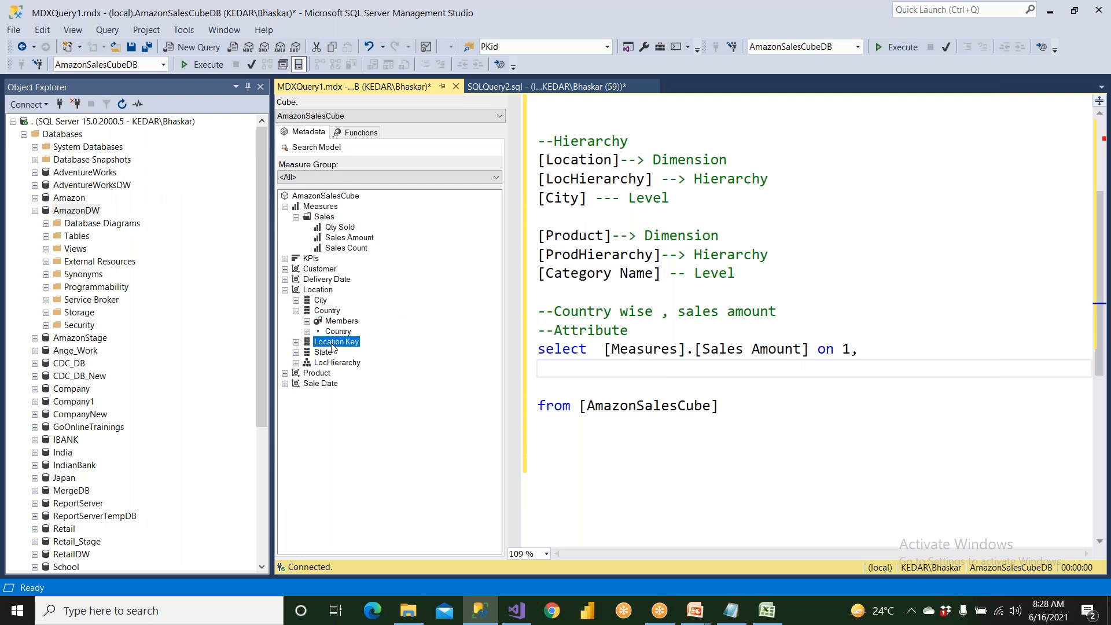
{"action": "left_click", "coordinate": [330, 363]}
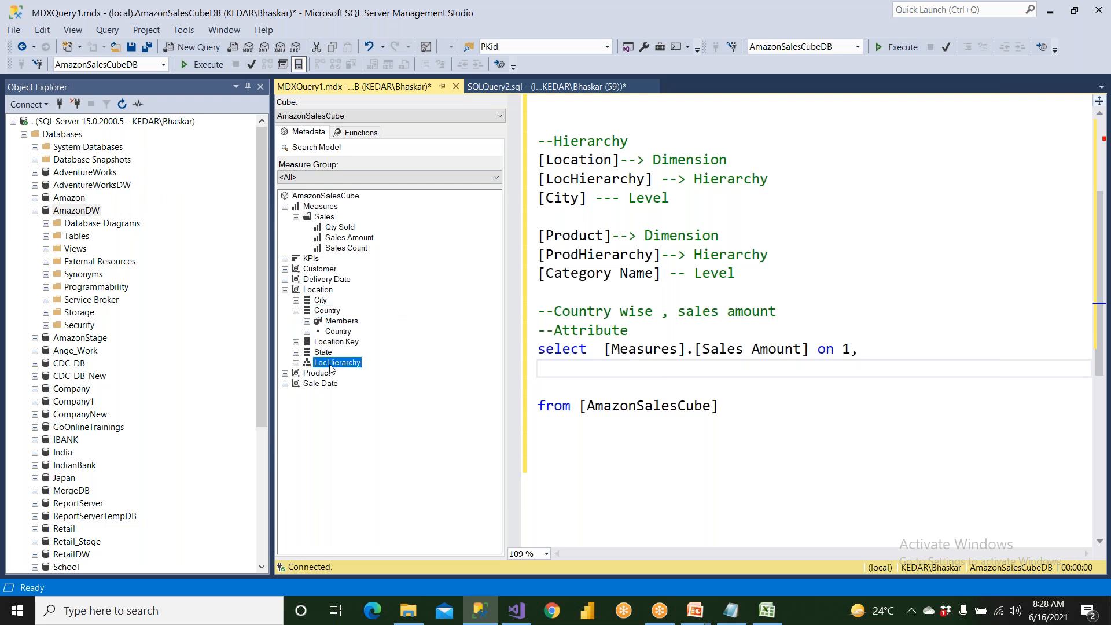
Add the Country attribute's Country level below the measure as [Location].[Country].[Country] on 0.
{"action": "left_click", "coordinate": [346, 332]}
{"action": "left_click_drag", "start_coordinate": [349, 338], "coordinate": [608, 373]}
{"action": "left_click", "coordinate": [865, 369]}
{"action": "type", "text": "on "}
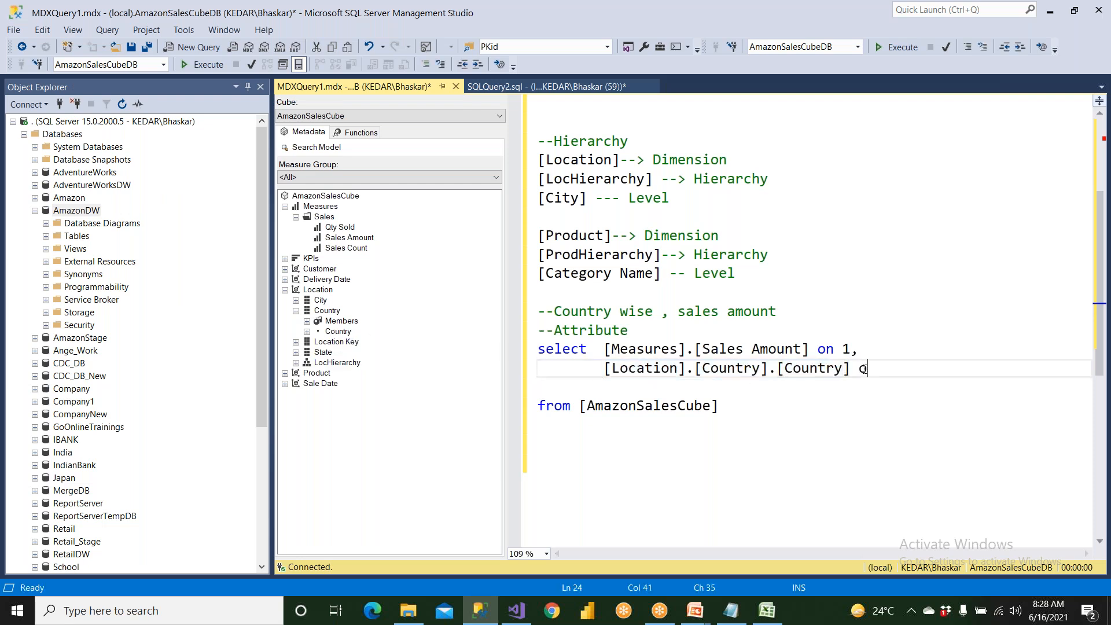
{"action": "type", "text": "0"}
Swap the query axes so that Sales Amount is on 0 and the Country level is on 1.
{"action": "left_click", "coordinate": [846, 349]}
{"action": "double_click", "coordinate": [846, 350]}
{"action": "type", "text": "0"}
{"action": "left_click", "coordinate": [888, 371]}
{"action": "key", "text": "Delete"}
{"action": "type", "text": "1"}
Select the whole country-wise sales amount query and execute it.
{"action": "left_click_drag", "start_coordinate": [602, 351], "coordinate": [880, 351]}
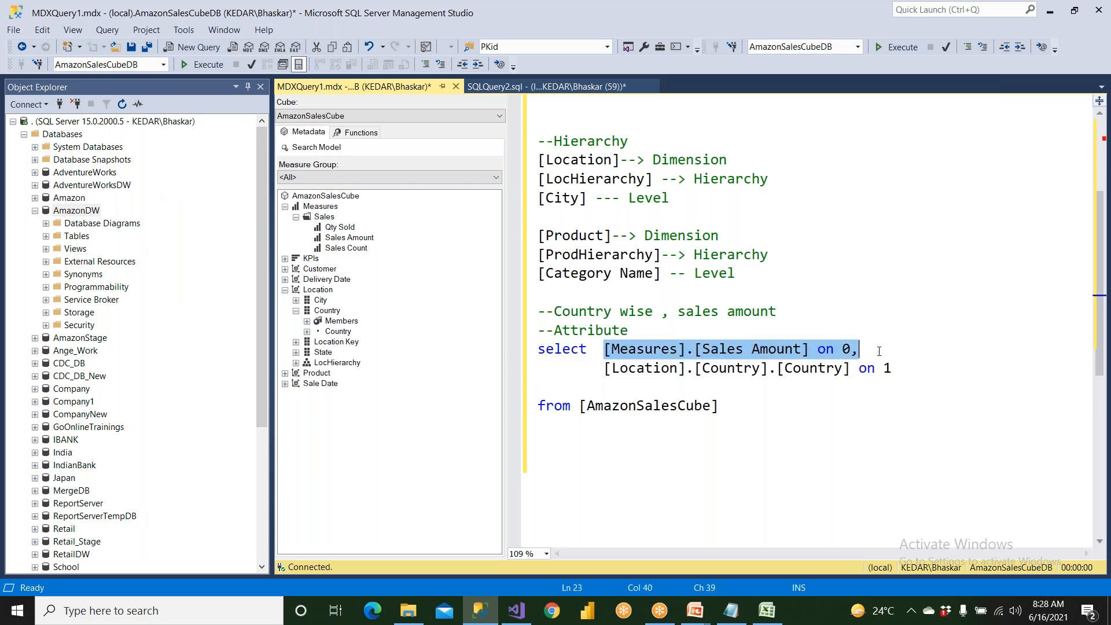
{"action": "left_click_drag", "start_coordinate": [882, 368], "coordinate": [858, 350]}
{"action": "left_click_drag", "start_coordinate": [751, 413], "coordinate": [538, 349]}
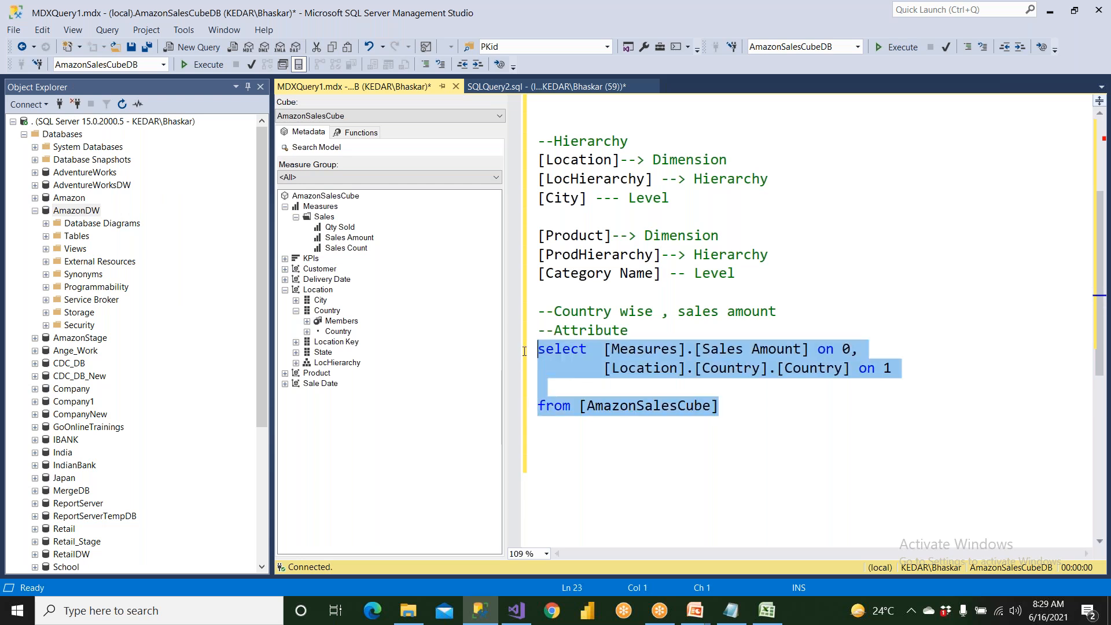
{"action": "left_click", "coordinate": [210, 65]}
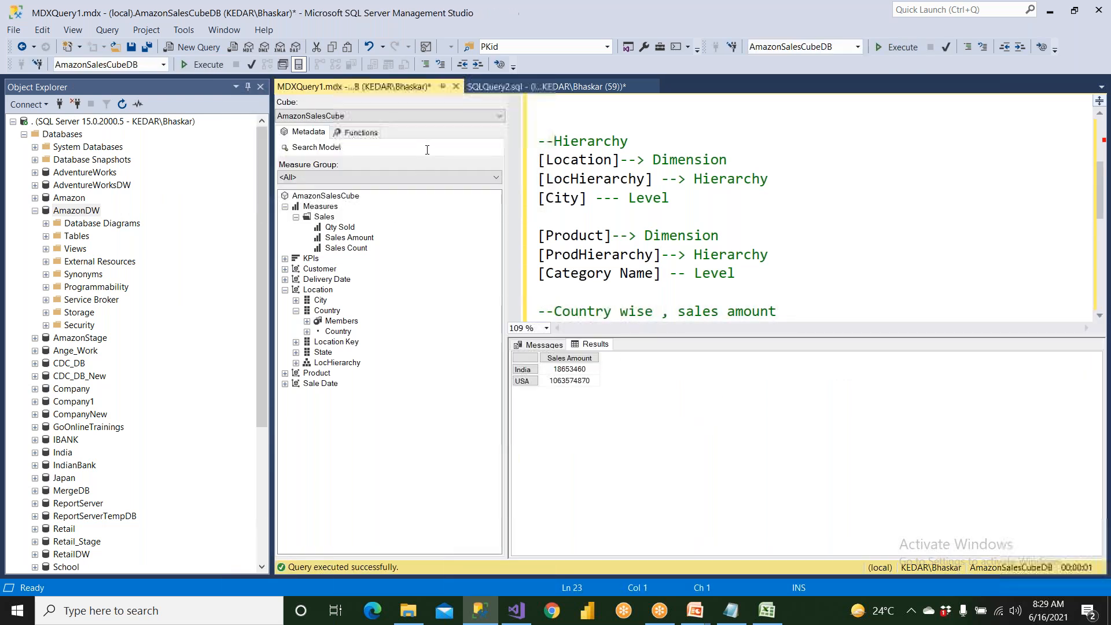
Delete the blank line above the from clause of the attribute query.
{"action": "scroll", "coordinate": [558, 223], "scroll_direction": "down", "scroll_amount": 2}
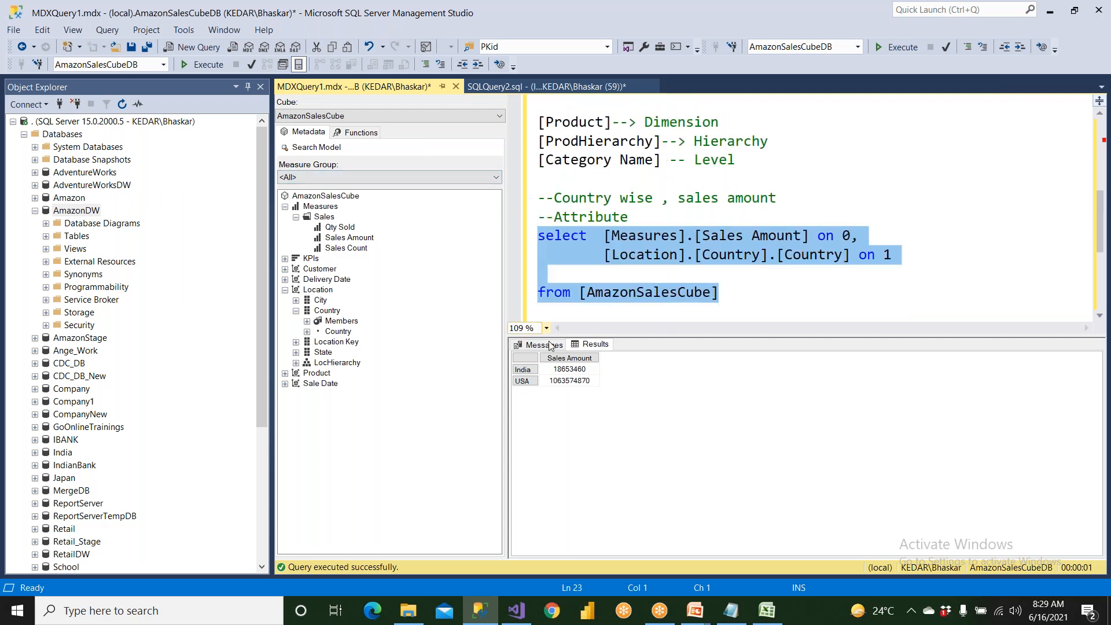
{"action": "left_click", "coordinate": [633, 281]}
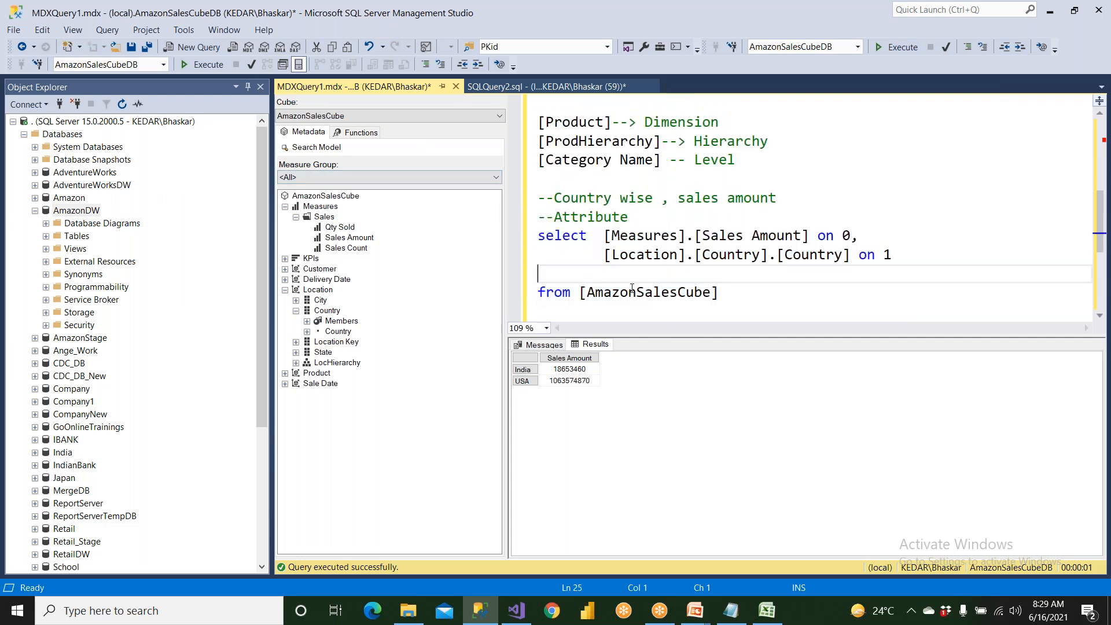
{"action": "key", "text": "Delete"}
Duplicate the attribute query together with its comment line below the original.
{"action": "key", "text": "Up"}
{"action": "key", "text": "Up"}
{"action": "key", "text": "Up"}
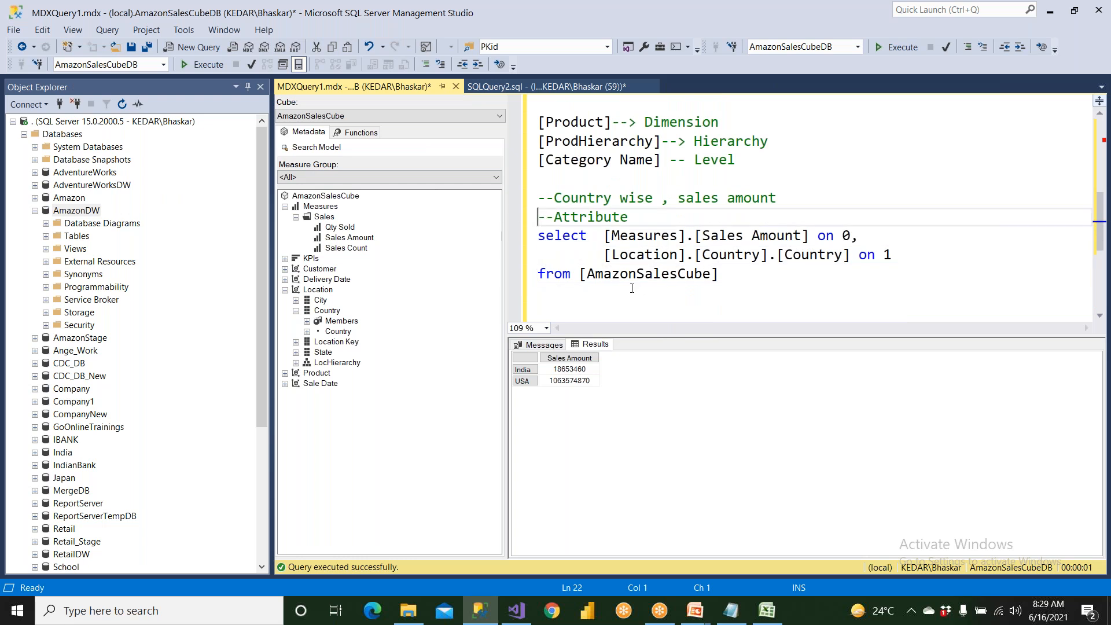
{"action": "key", "text": "shift+Down"}
{"action": "key", "text": "shift+Down"}
{"action": "key", "text": "shift+Down"}
{"action": "key", "text": "shift+Down"}
{"action": "key", "text": "ctrl+c"}
{"action": "left_click", "coordinate": [633, 288]}
{"action": "key", "text": "Return"}
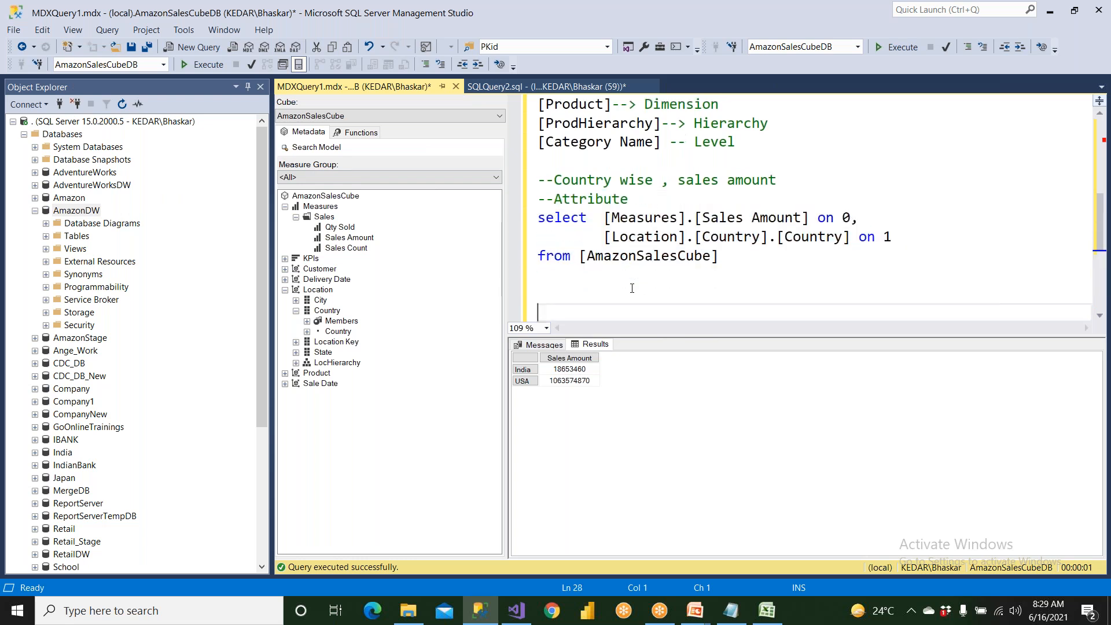
{"action": "key", "text": "ctrl+v"}
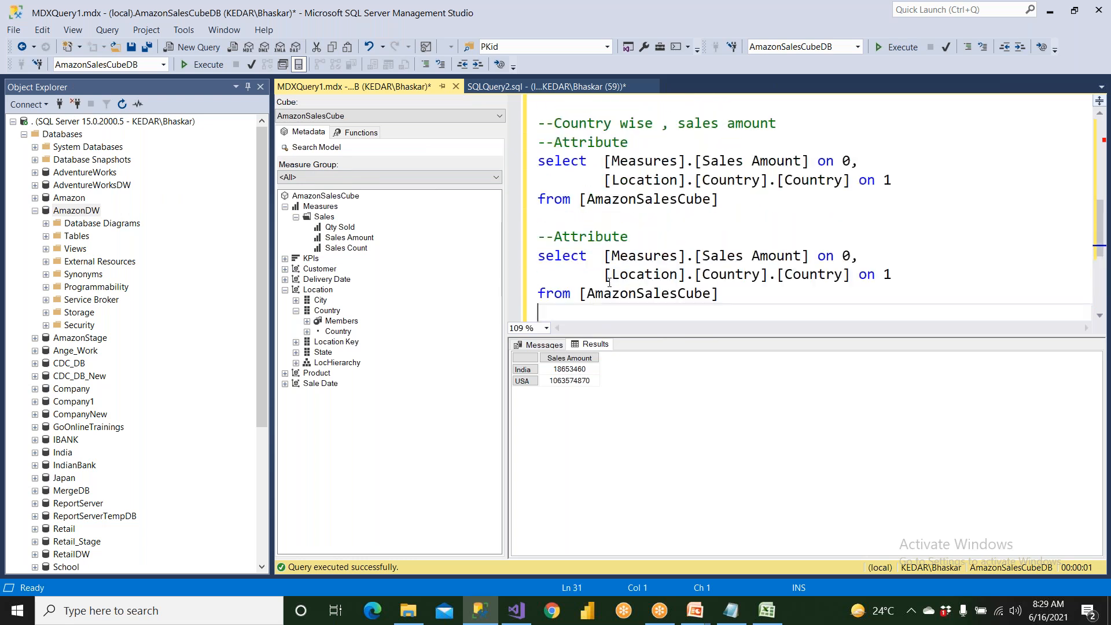
Change the comment of the copied query to "--Hierarchy".
{"action": "double_click", "coordinate": [573, 235]}
{"action": "type", "text": "Hierar"}
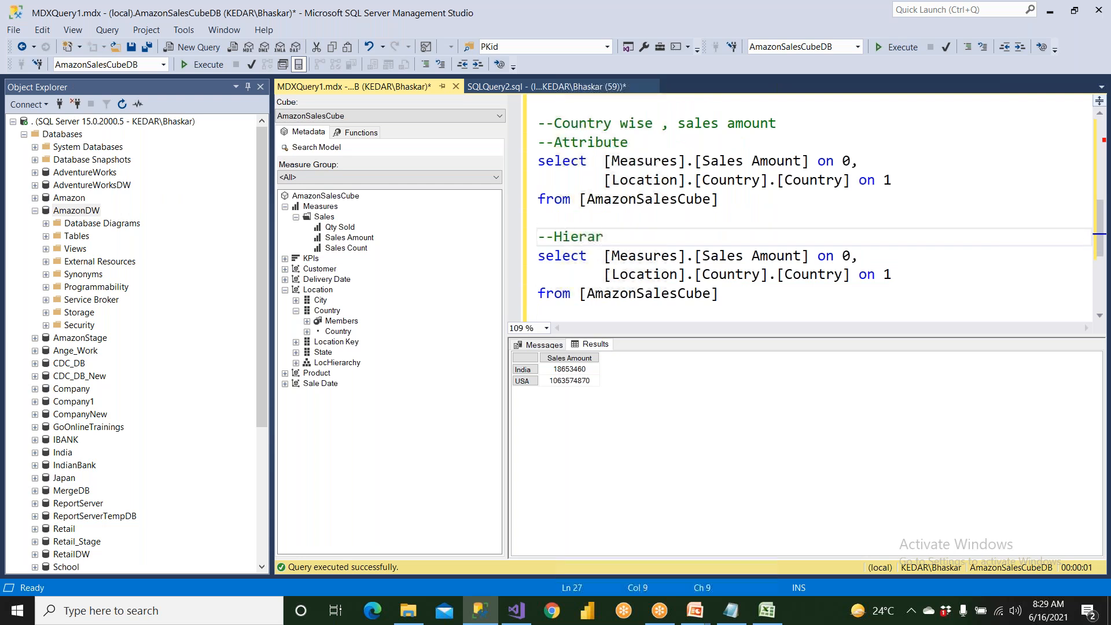
{"action": "type", "text": "chy"}
Replace the copied query's Country attribute reference with the Country level of LocHierarchy, [Location].[LocHierarchy].[Country].
{"action": "left_click_drag", "start_coordinate": [602, 274], "coordinate": [851, 279]}
{"action": "key", "text": "Delete"}
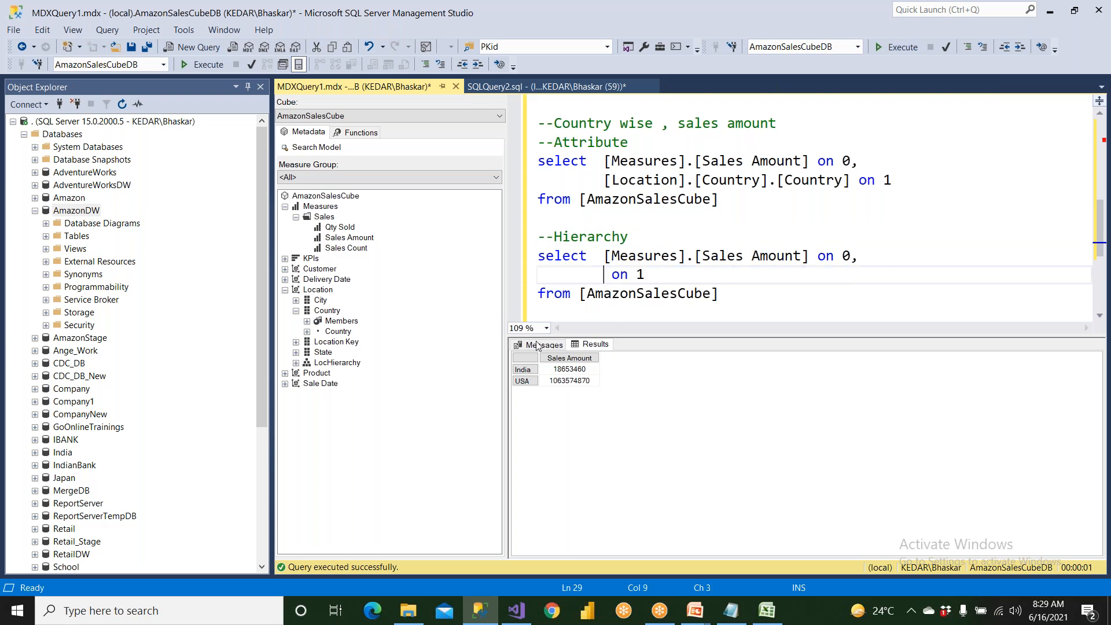
{"action": "left_click", "coordinate": [324, 364]}
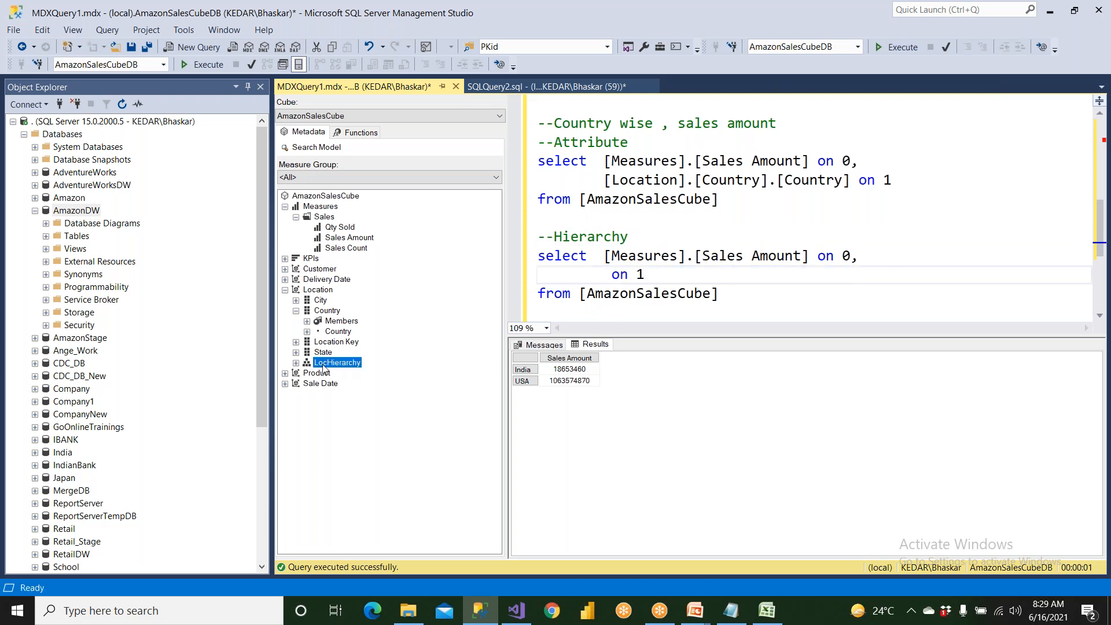
{"action": "left_click", "coordinate": [295, 363]}
{"action": "left_click", "coordinate": [340, 384]}
{"action": "left_click_drag", "start_coordinate": [340, 387], "coordinate": [603, 266]}
Highlight the [Location].[Country].[Country] reference in the attribute query.
{"action": "left_click", "coordinate": [693, 315]}
{"action": "left_click_drag", "start_coordinate": [605, 168], "coordinate": [849, 168]}
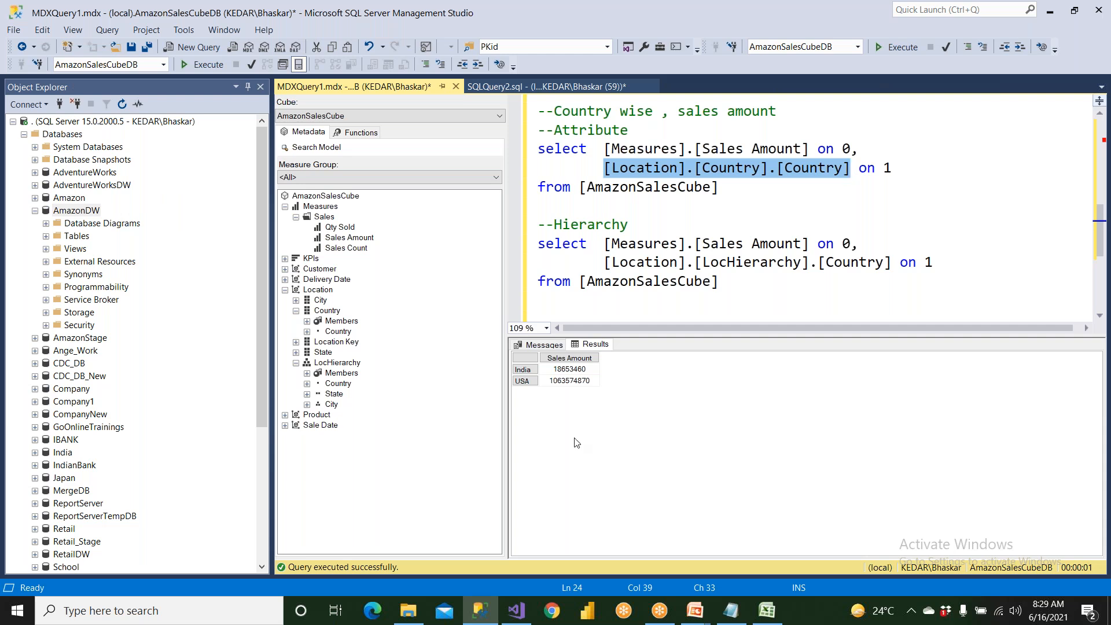
Run only the hierarchy query that uses the Country level of LocHierarchy.
{"action": "left_click", "coordinate": [341, 383]}
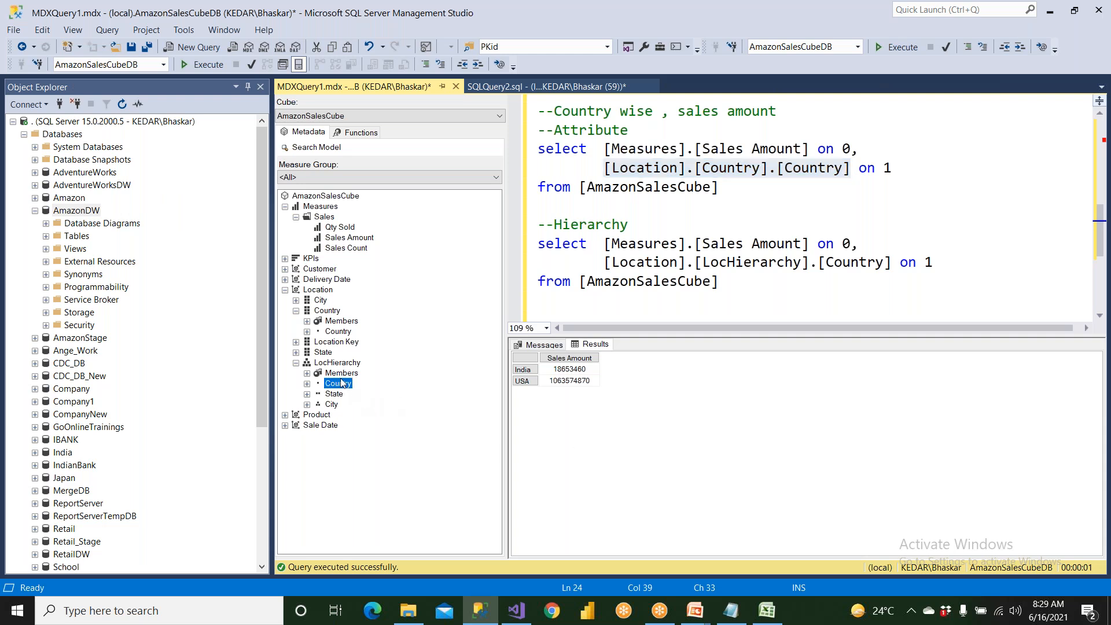
{"action": "left_click", "coordinate": [342, 341]}
{"action": "left_click", "coordinate": [348, 331]}
{"action": "left_click_drag", "start_coordinate": [720, 281], "coordinate": [538, 243]}
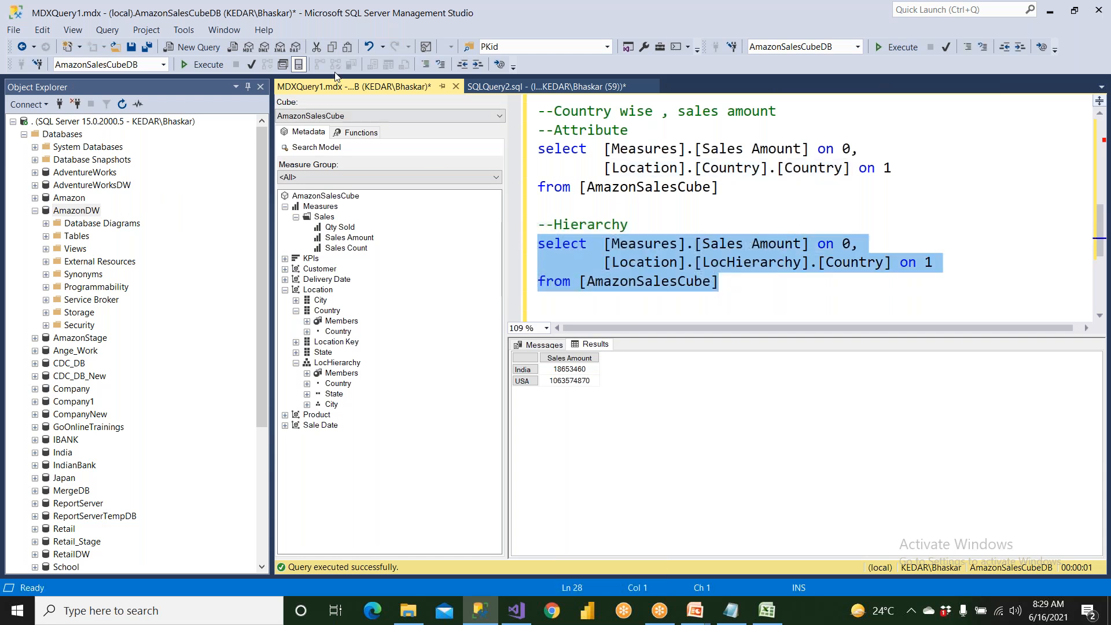
{"action": "left_click", "coordinate": [205, 64]}
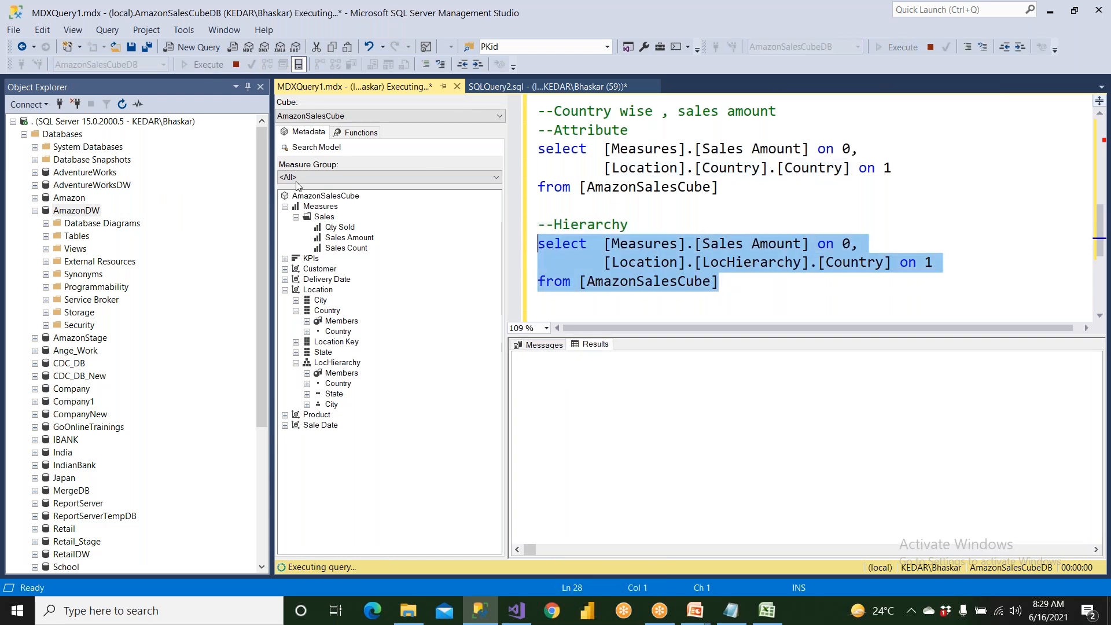
Separate the attribute and hierarchy queries with "go" and run both together.
{"action": "left_click", "coordinate": [550, 205]}
{"action": "type", "text": "go"}
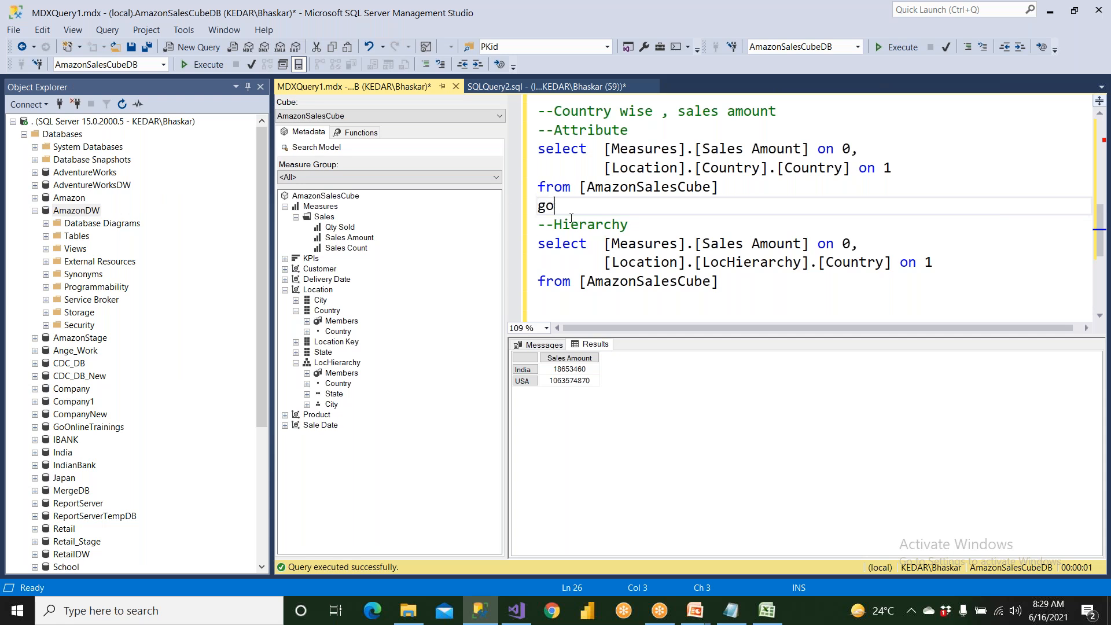
{"action": "left_click_drag", "start_coordinate": [721, 281], "coordinate": [538, 149]}
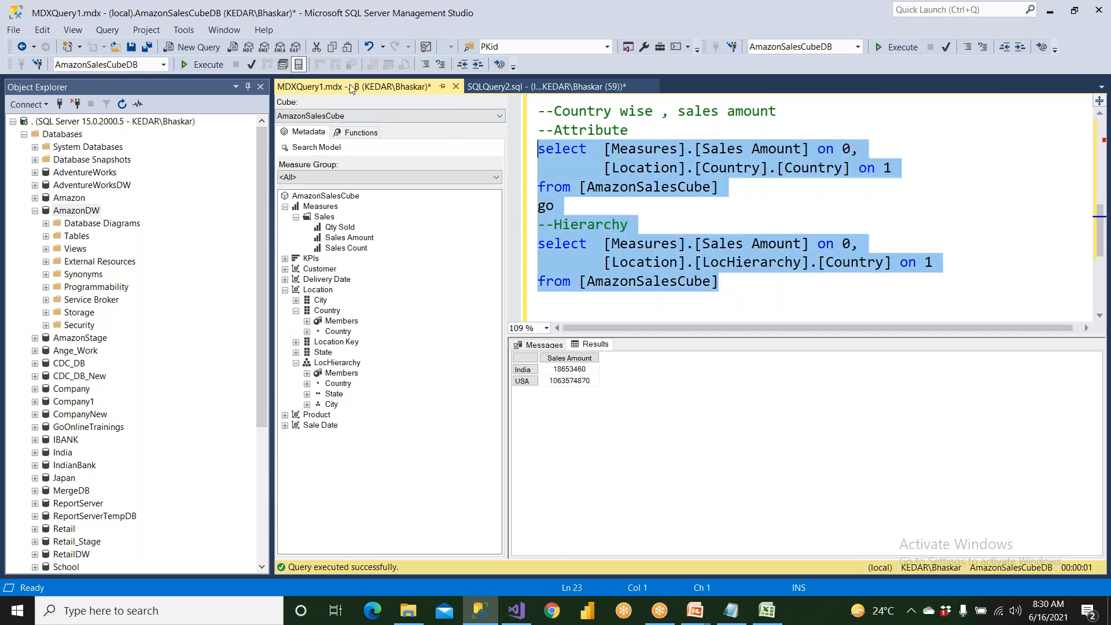
{"action": "left_click", "coordinate": [204, 63]}
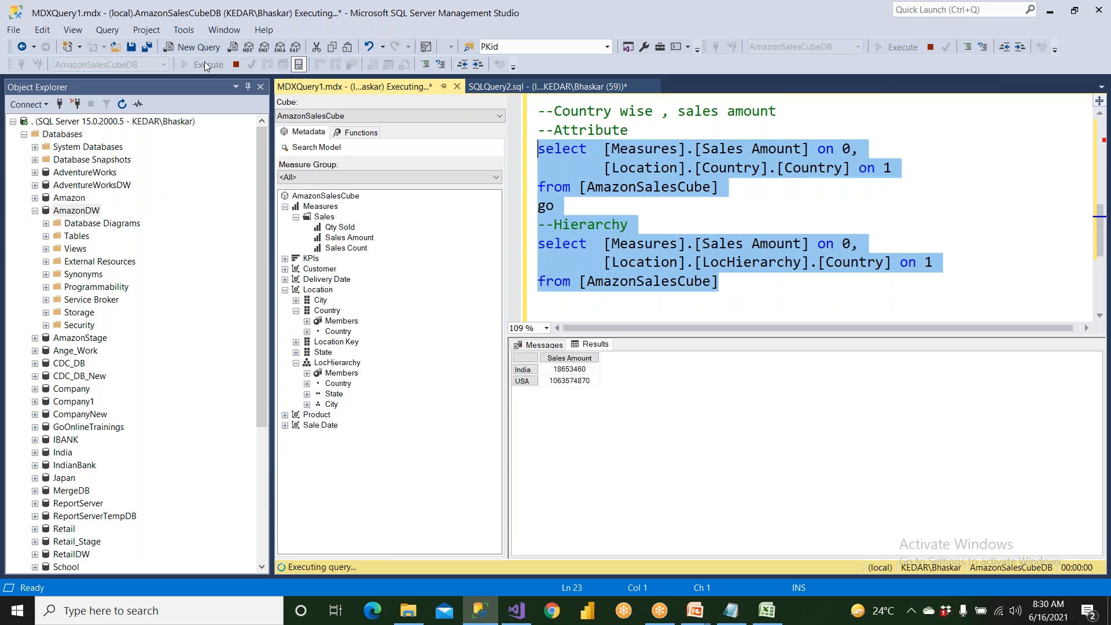
Resize the two result grids, compare their India and USA sales amounts, and highlight the LocHierarchy country reference in the query.
{"action": "left_click_drag", "start_coordinate": [626, 530], "coordinate": [611, 423]}
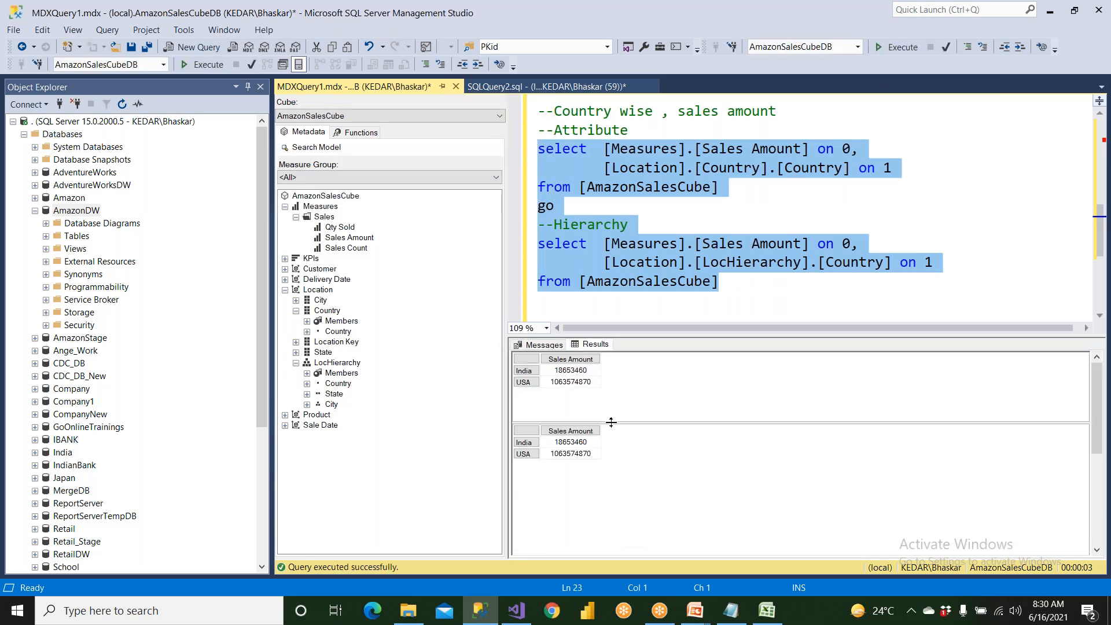
{"action": "left_click", "coordinate": [558, 373]}
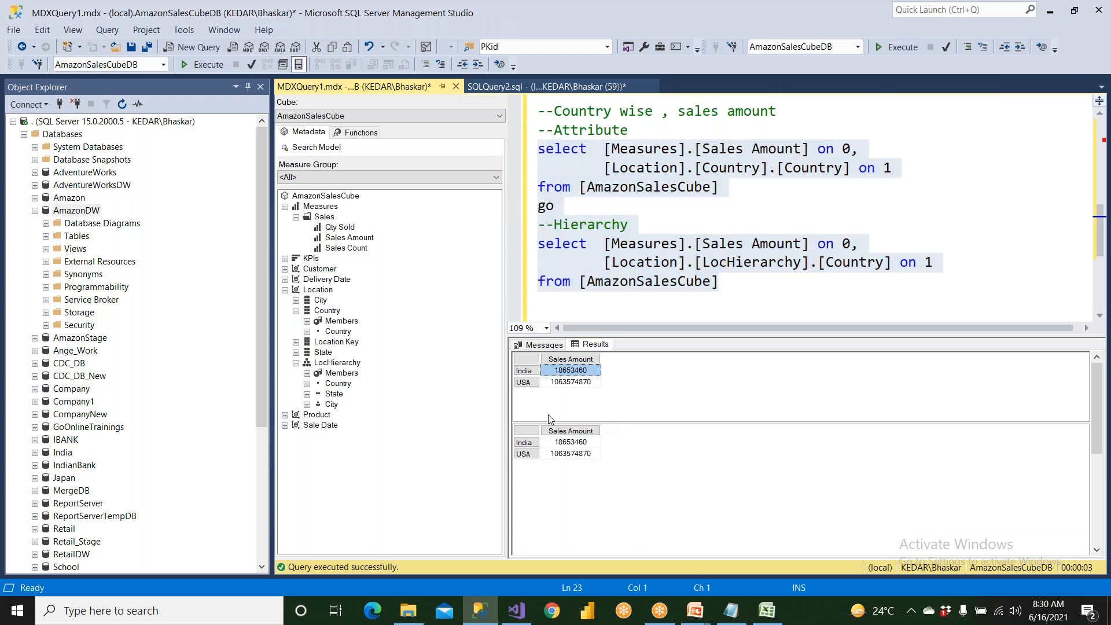
{"action": "left_click", "coordinate": [535, 445]}
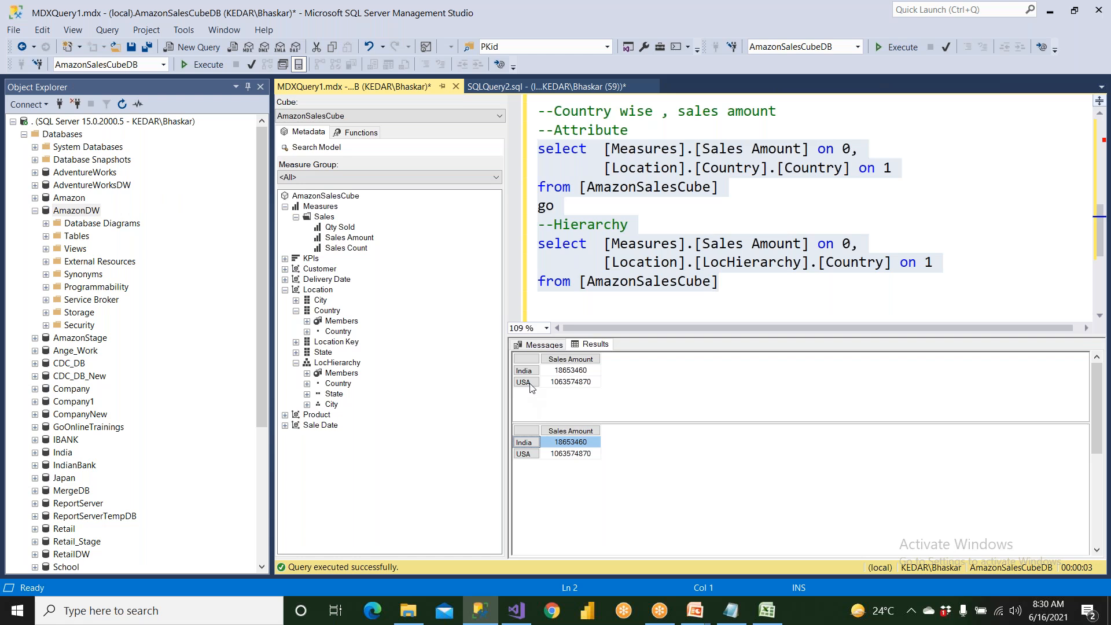
{"action": "left_click", "coordinate": [532, 383]}
{"action": "left_click", "coordinate": [538, 448]}
{"action": "left_click", "coordinate": [561, 455]}
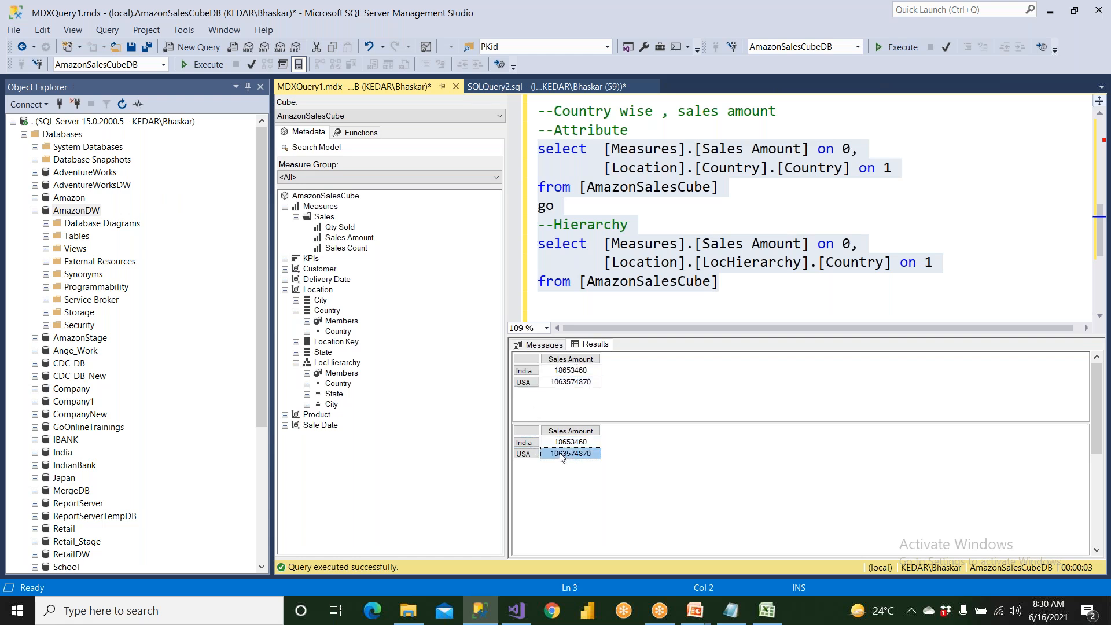
{"action": "left_click_drag", "start_coordinate": [604, 262], "coordinate": [892, 262]}
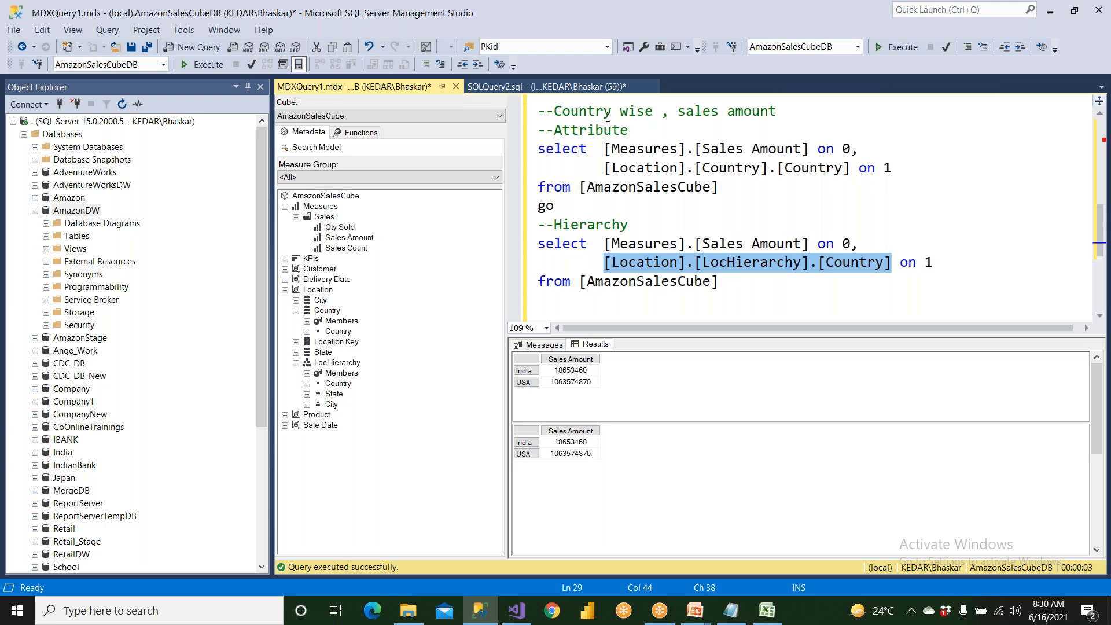
Copy the "--Country wise , sales amount" and "--Attribute" comment lines below the hierarchy query.
{"action": "left_click_drag", "start_coordinate": [637, 135], "coordinate": [526, 104]}
{"action": "key", "text": "ctrl+c"}
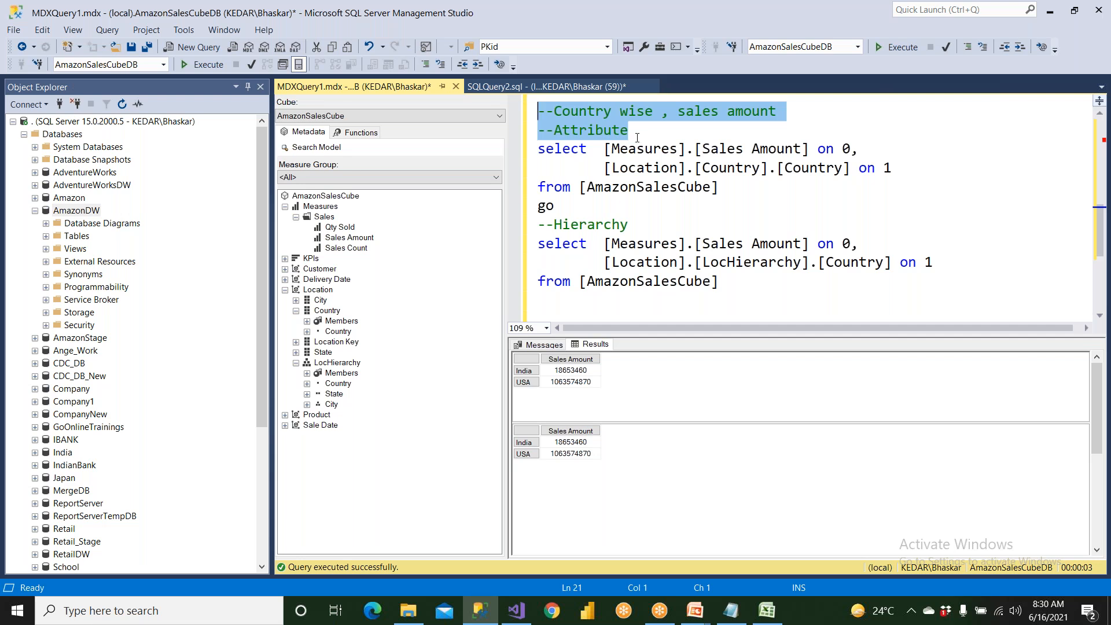
{"action": "scroll", "coordinate": [637, 138], "scroll_direction": "down", "scroll_amount": 2}
{"action": "left_click", "coordinate": [736, 173]}
{"action": "key", "text": "Return"}
{"action": "key", "text": "Return"}
{"action": "key", "text": "ctrl+v"}
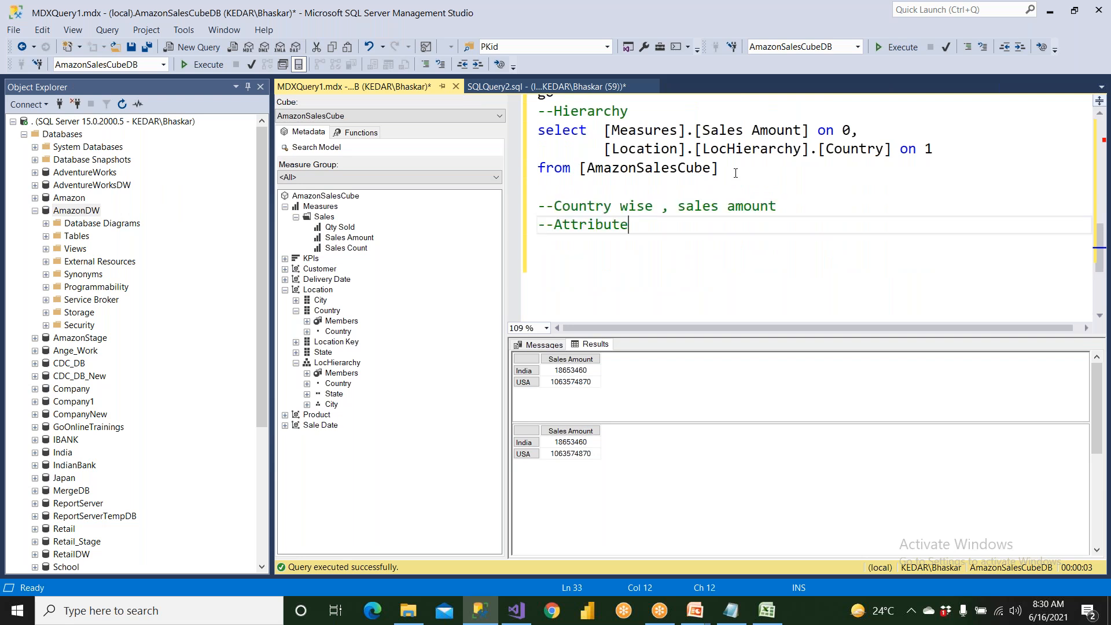
Change the copied heading comment to "--Country wise , State wise sales amount".
{"action": "key", "text": "Right"}
{"action": "key", "text": "Right"}
{"action": "key", "text": "Right"}
{"action": "key", "text": "Right"}
{"action": "key", "text": "Right"}
{"action": "key", "text": "Right"}
{"action": "key", "text": "Right"}
{"action": "key", "text": "Right"}
{"action": "key", "text": "Right"}
{"action": "type", "text": "Sat"}
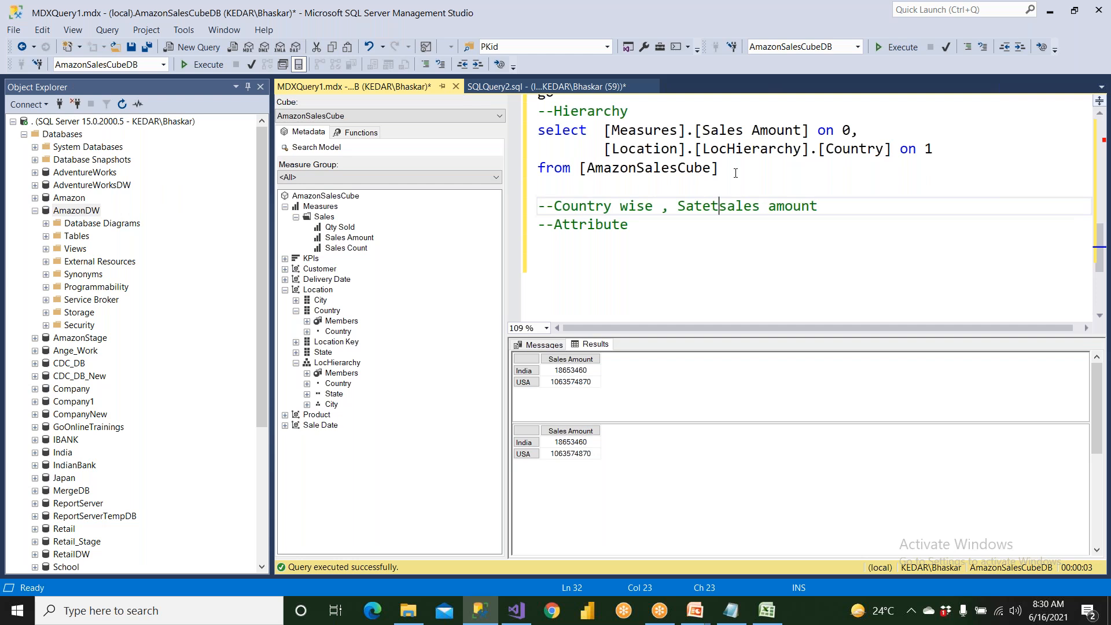
{"action": "key", "text": "BackSpace"}
{"action": "key", "text": "BackSpace"}
{"action": "type", "text": "tate wise"}
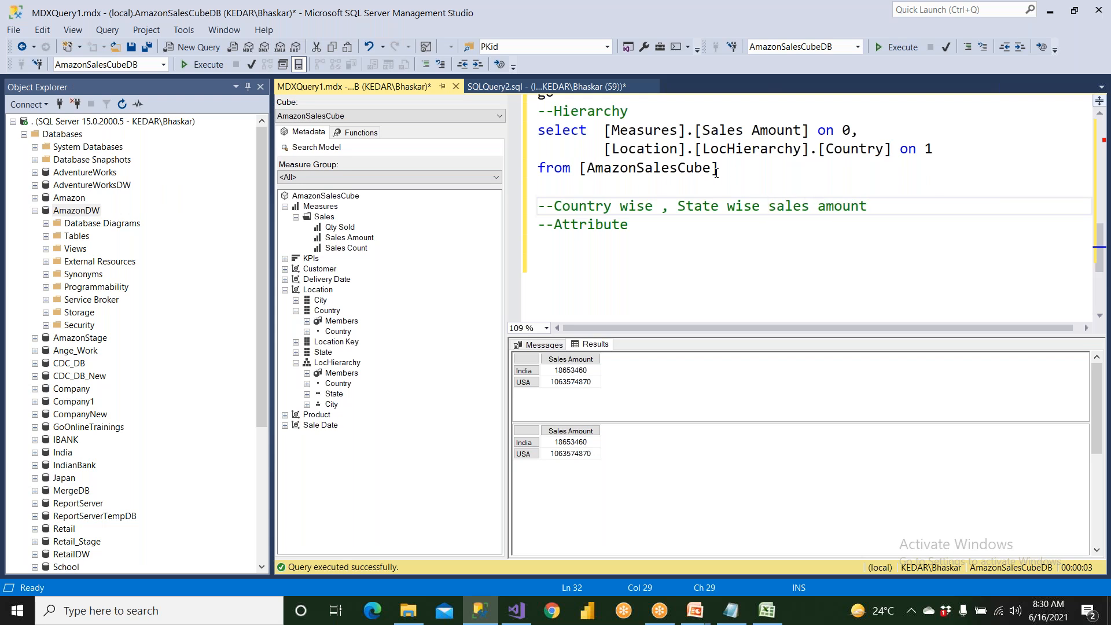
Copy the country attribute query, without its comments, below the new "--Attribute" comment.
{"action": "left_click_drag", "start_coordinate": [539, 130], "coordinate": [686, 149]}
{"action": "scroll", "coordinate": [634, 168], "scroll_direction": "up", "scroll_amount": 2}
{"action": "left_click_drag", "start_coordinate": [538, 149], "coordinate": [720, 186]}
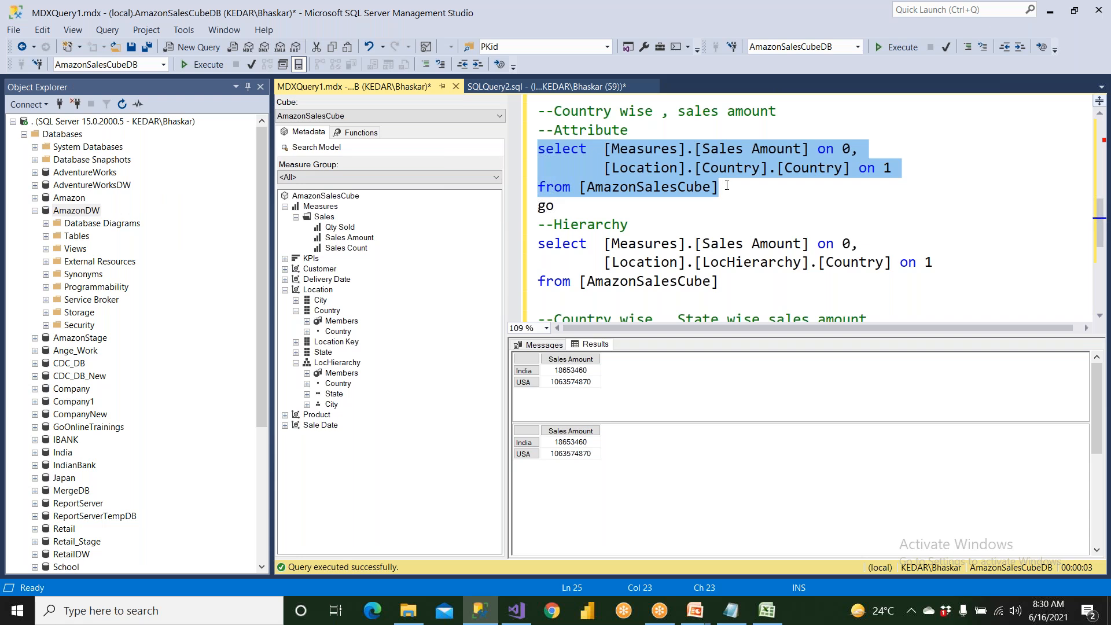
{"action": "key", "text": "ctrl+c"}
{"action": "scroll", "coordinate": [727, 188], "scroll_direction": "down", "scroll_amount": 3}
{"action": "left_click", "coordinate": [637, 168]}
{"action": "key", "text": "Return"}
{"action": "key", "text": "Return"}
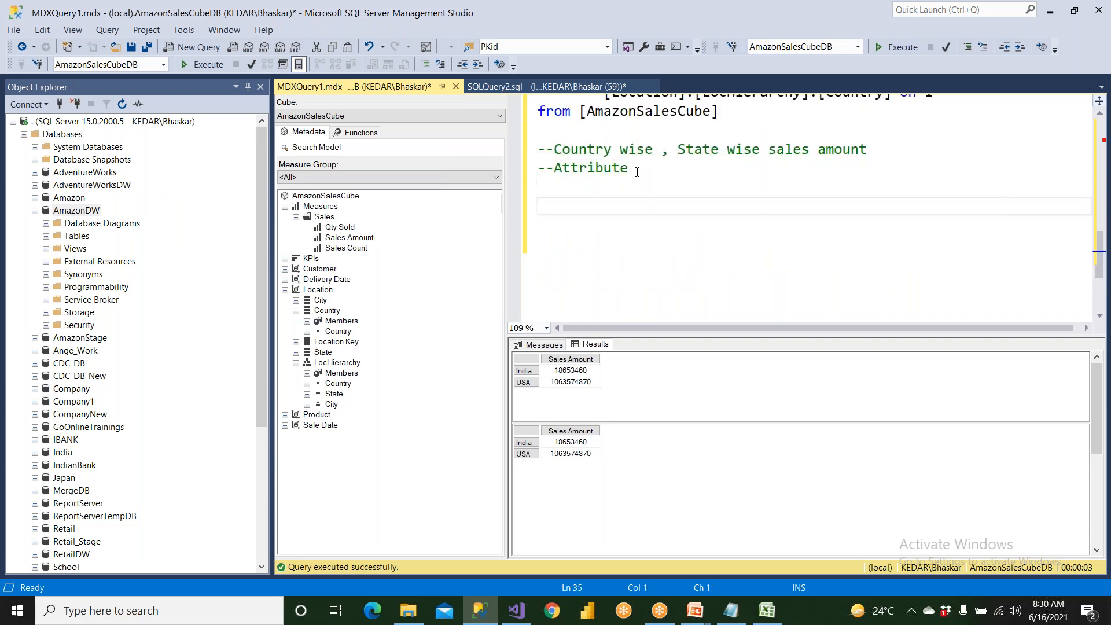
{"action": "key", "text": "ctrl+v"}
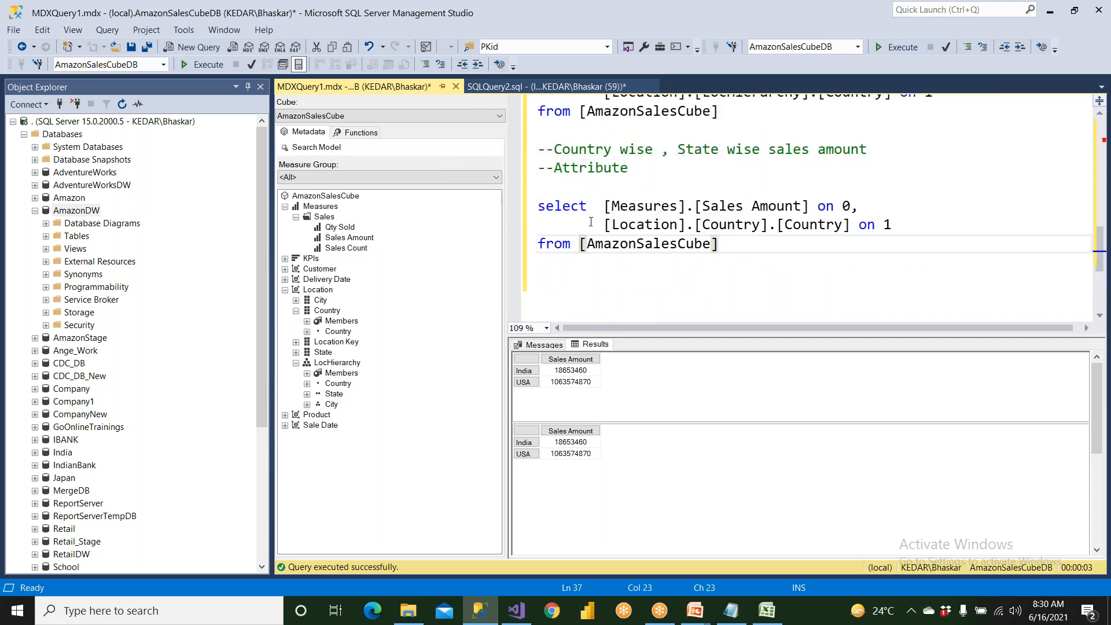
Replace "on 1" after the copied query's Country reference with a comma and start a new line below it.
{"action": "left_click_drag", "start_coordinate": [591, 222], "coordinate": [670, 224]}
{"action": "left_click_drag", "start_coordinate": [859, 225], "coordinate": [903, 226]}
{"action": "key", "text": "BackSpace"}
{"action": "type", "text": ","}
{"action": "key", "text": "Return"}
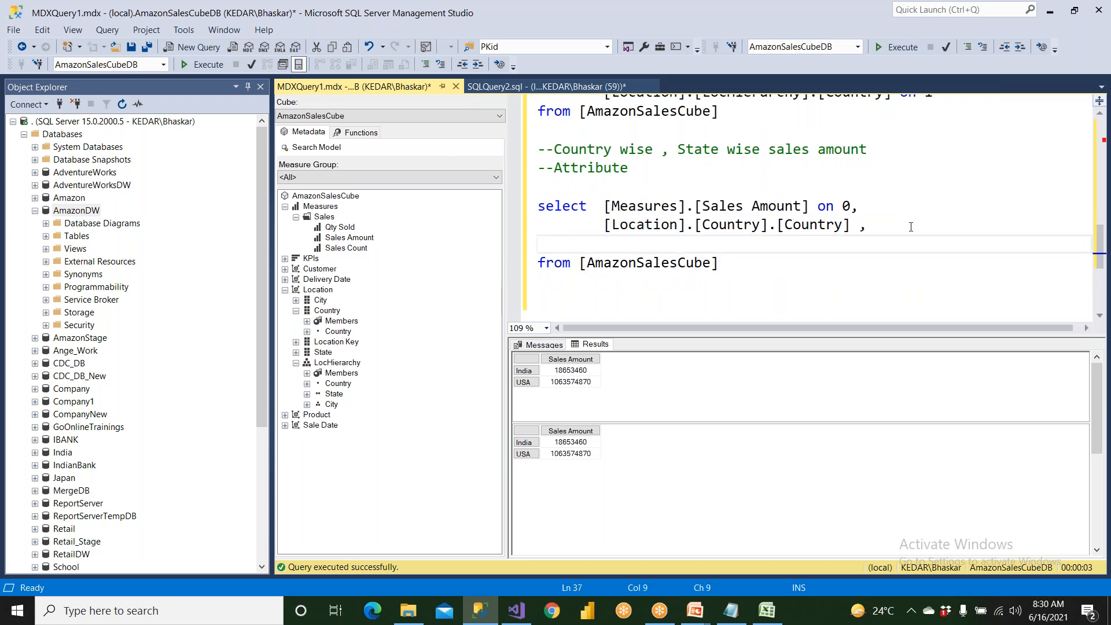
Insert a blank line after the copied query's measure line and remove the one between "--Attribute" and select.
{"action": "left_click", "coordinate": [891, 212]}
{"action": "key", "text": "Return"}
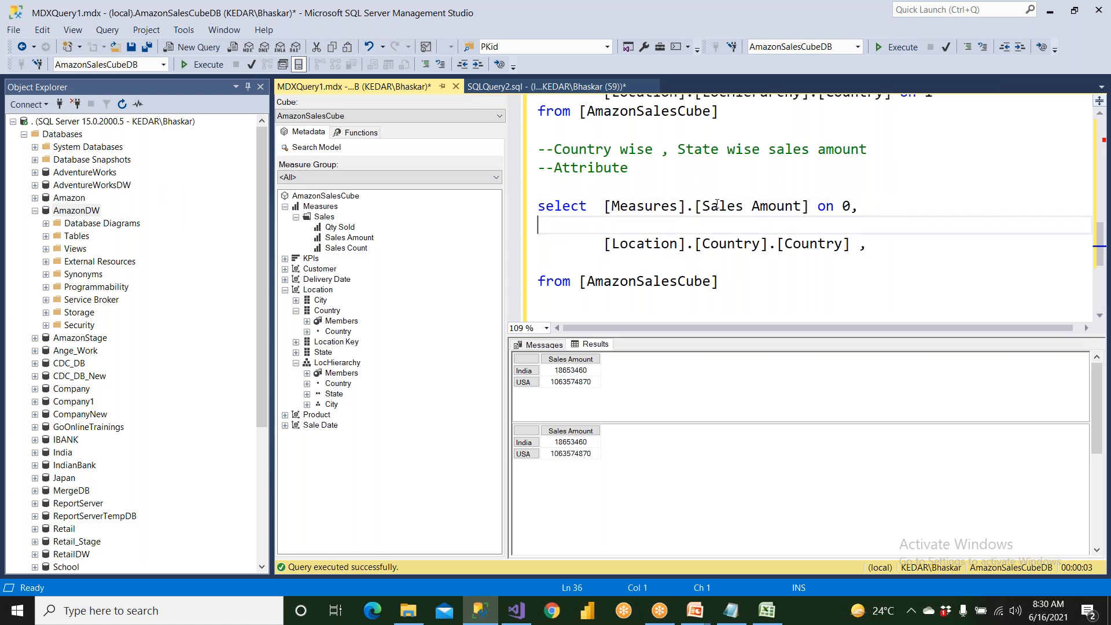
{"action": "left_click", "coordinate": [583, 192]}
{"action": "key", "text": "BackSpace"}
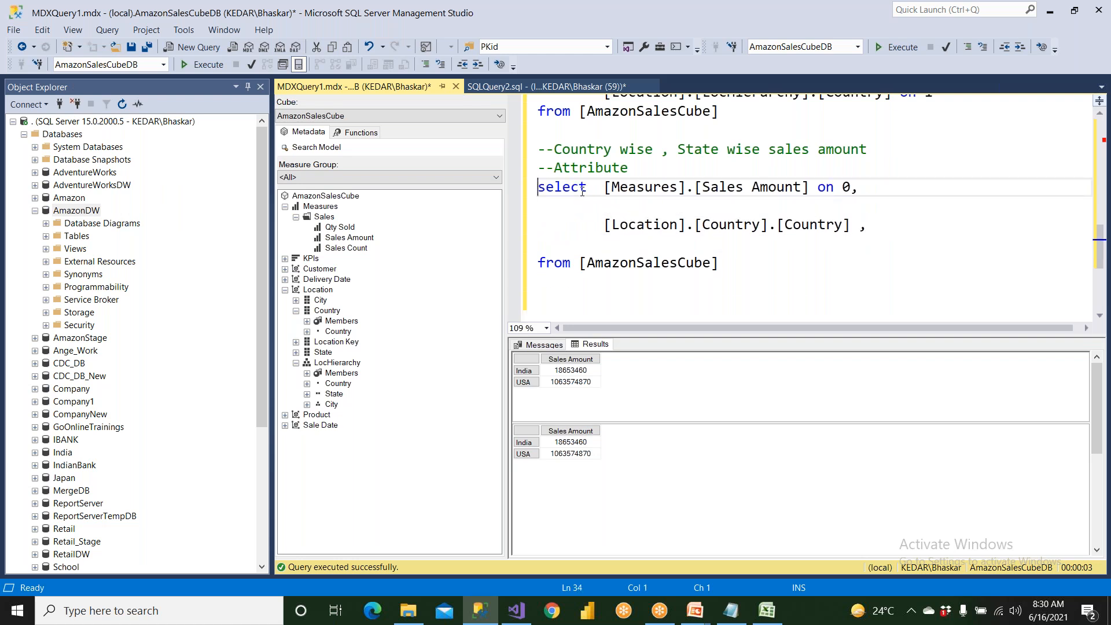
Add the State attribute reference [Location].[State].[State] below the Country reference, indented to align with it.
{"action": "double_click", "coordinate": [591, 168]}
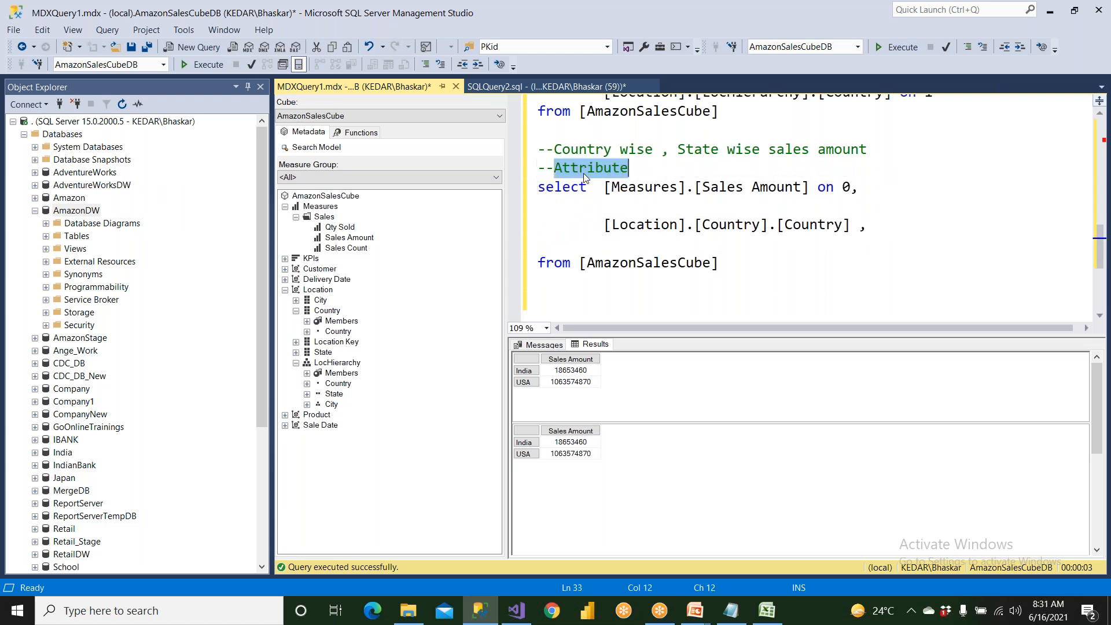
{"action": "left_click", "coordinate": [332, 312]}
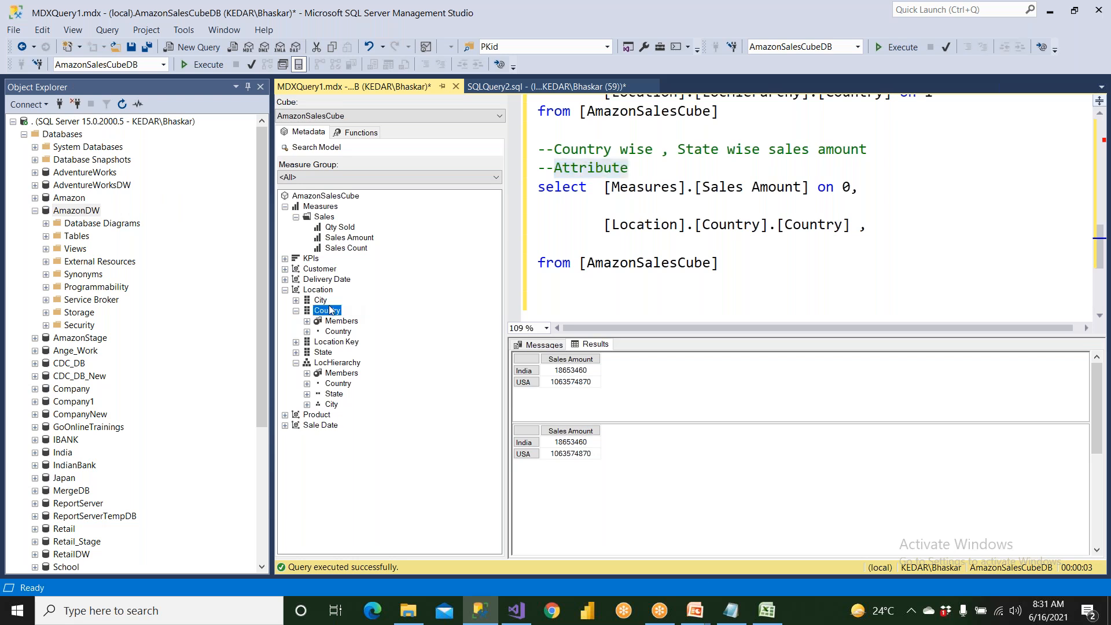
{"action": "left_click", "coordinate": [336, 343]}
{"action": "left_click", "coordinate": [330, 352]}
{"action": "left_click", "coordinate": [296, 353]}
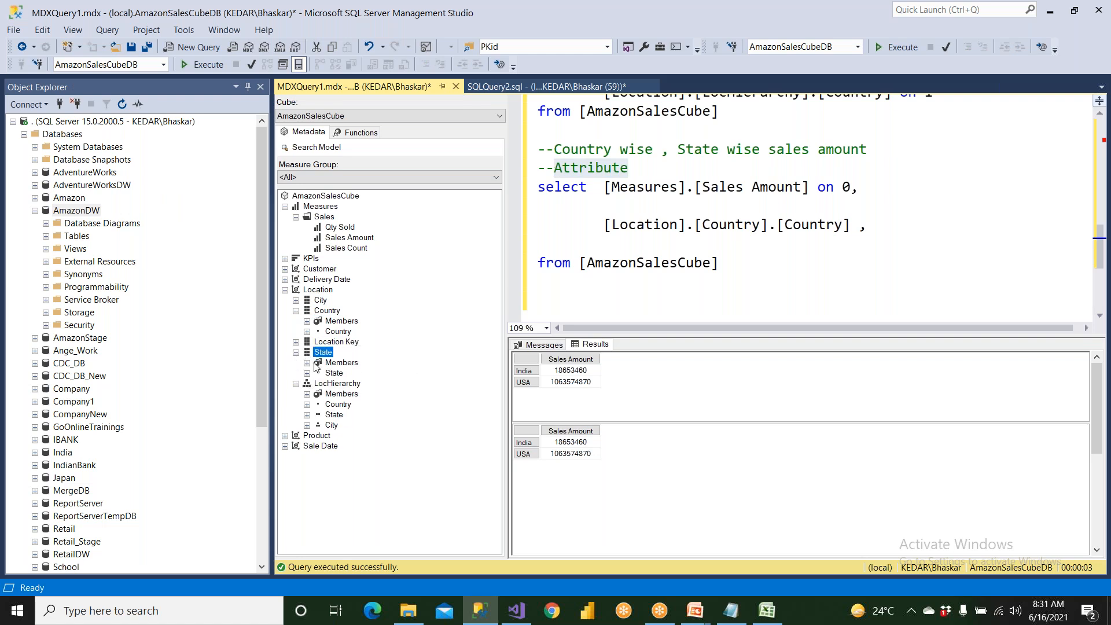
{"action": "left_click_drag", "start_coordinate": [334, 374], "coordinate": [616, 245]}
{"action": "key", "text": "Home"}
{"action": "key", "text": "Tab"}
{"action": "key", "text": "Tab"}
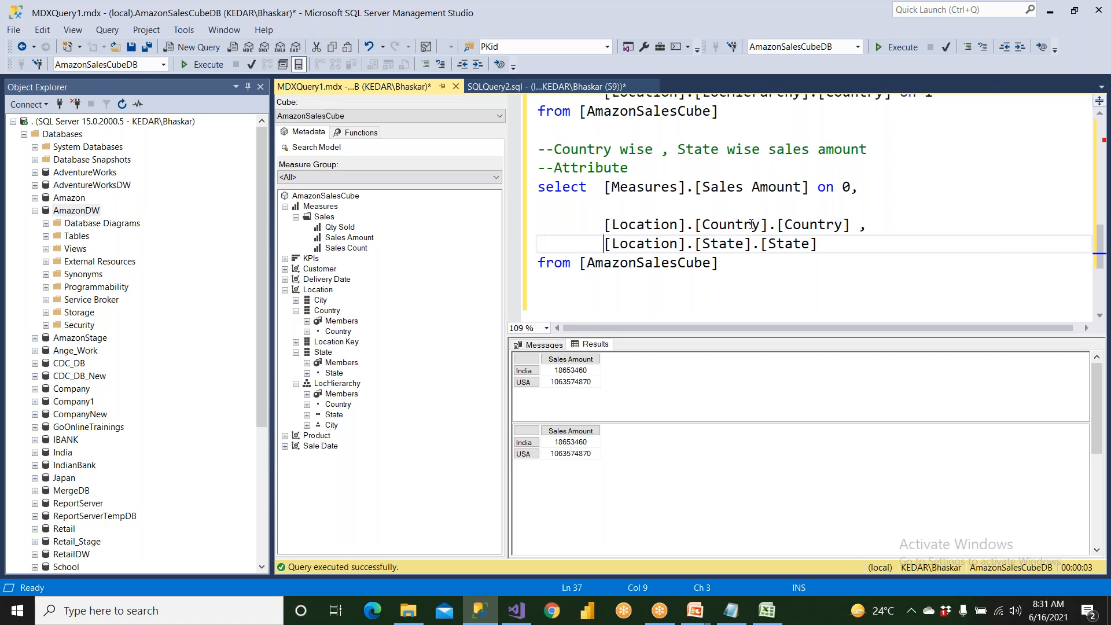
Enclose the Country and State references in one pair of parentheses and put them on axis 1 with "on 1".
{"action": "left_click_drag", "start_coordinate": [776, 226], "coordinate": [592, 227]}
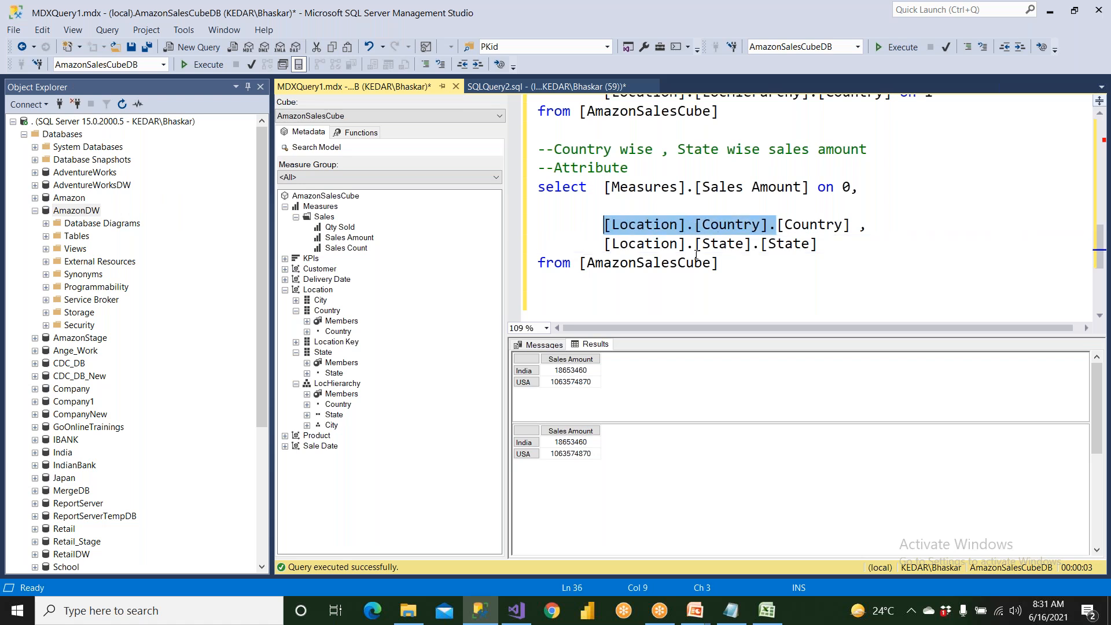
{"action": "left_click_drag", "start_coordinate": [748, 249], "coordinate": [604, 249]}
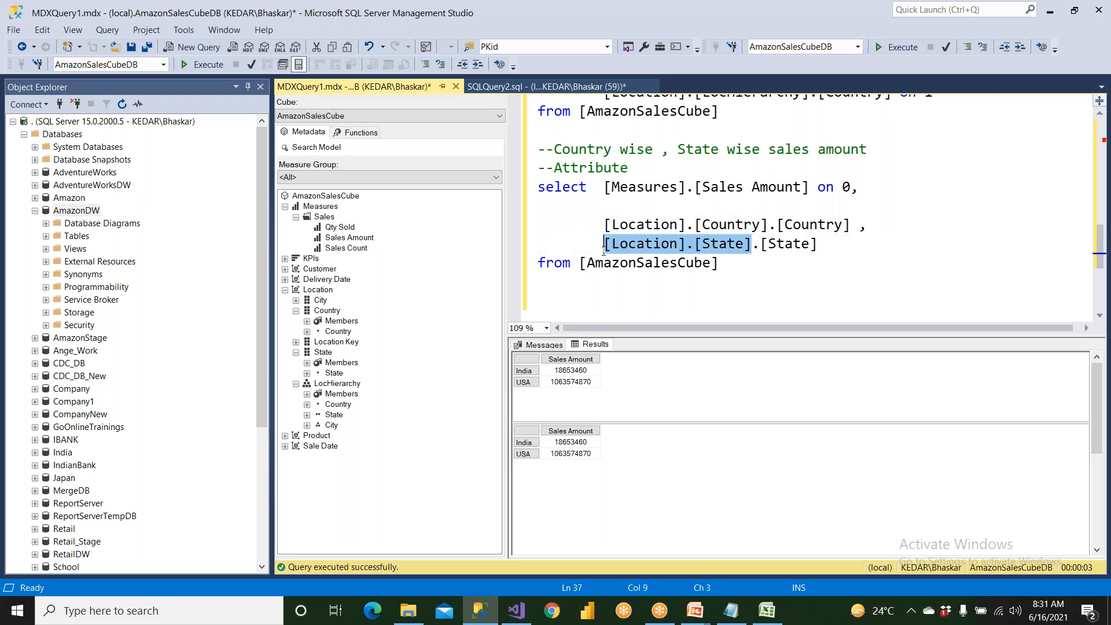
{"action": "left_click", "coordinate": [602, 221]}
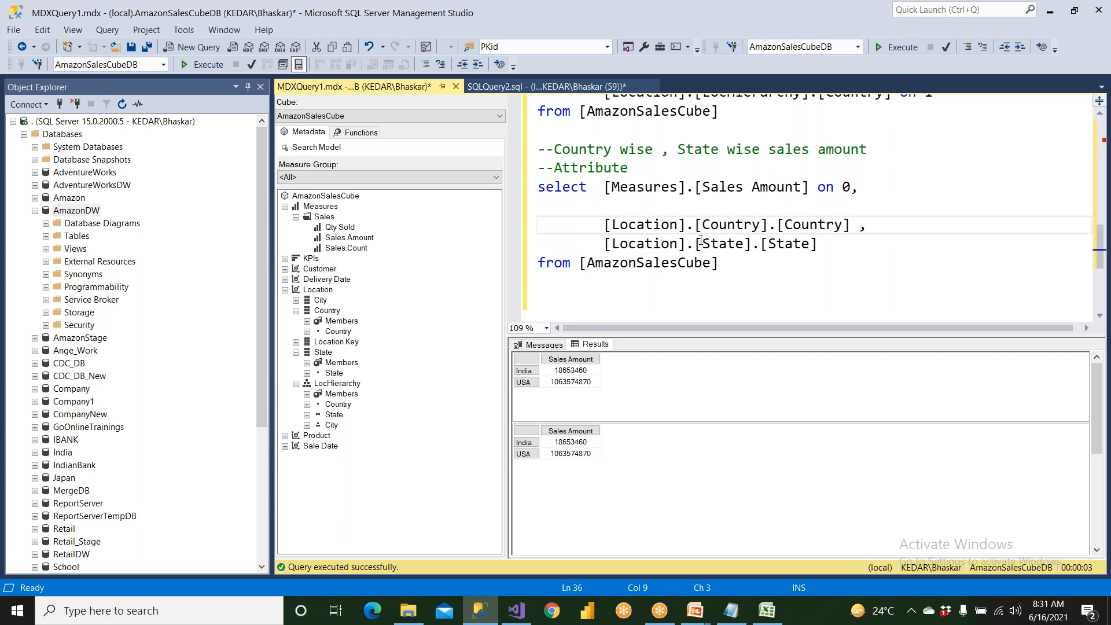
{"action": "type", "text": "("}
{"action": "left_click_drag", "start_coordinate": [861, 230], "coordinate": [891, 231]}
{"action": "left_click", "coordinate": [858, 251]}
{"action": "type", "text": ") on 1"}
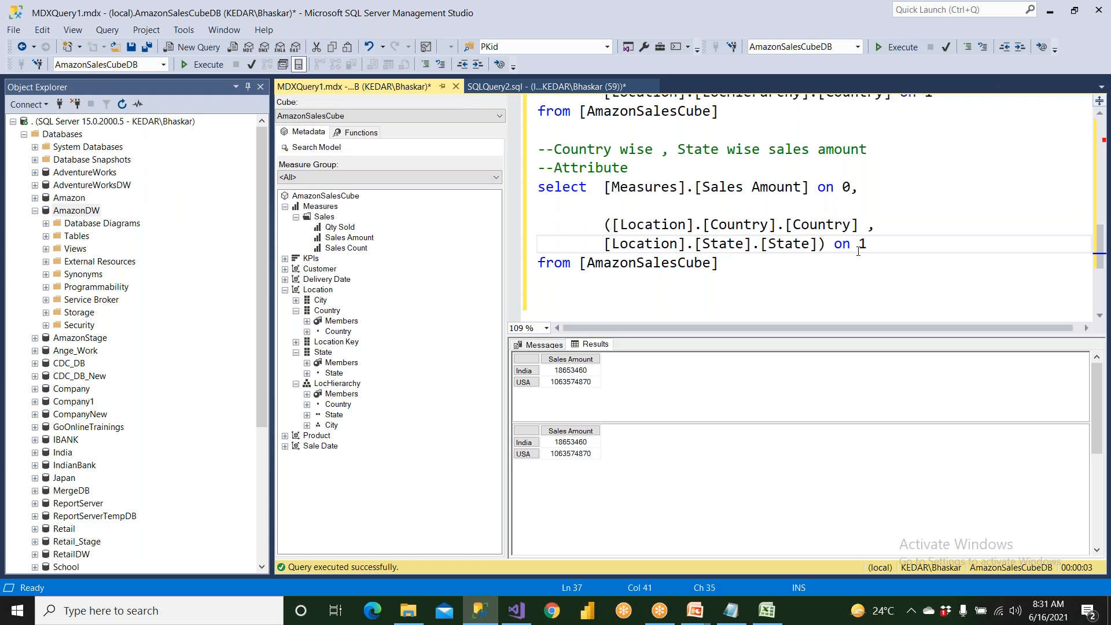
Remove the blank line inside the country and state query, and run only that query.
{"action": "left_click", "coordinate": [539, 206]}
{"action": "key", "text": "Delete"}
{"action": "left_click_drag", "start_coordinate": [739, 246], "coordinate": [529, 205]}
{"action": "left_click_drag", "start_coordinate": [526, 202], "coordinate": [527, 188]}
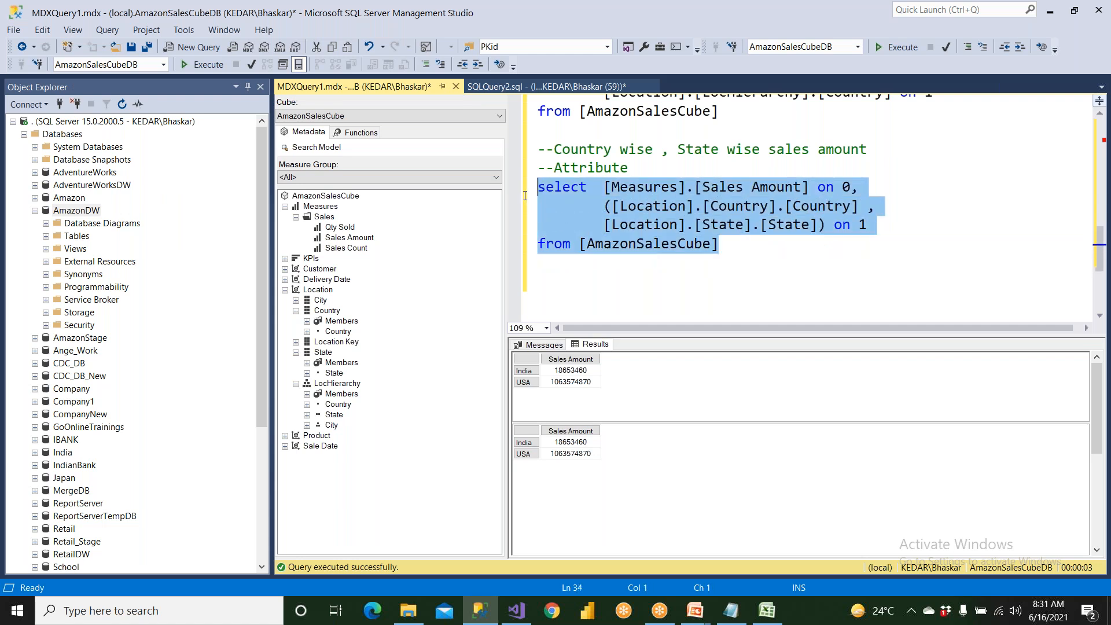
{"action": "left_click", "coordinate": [212, 65]}
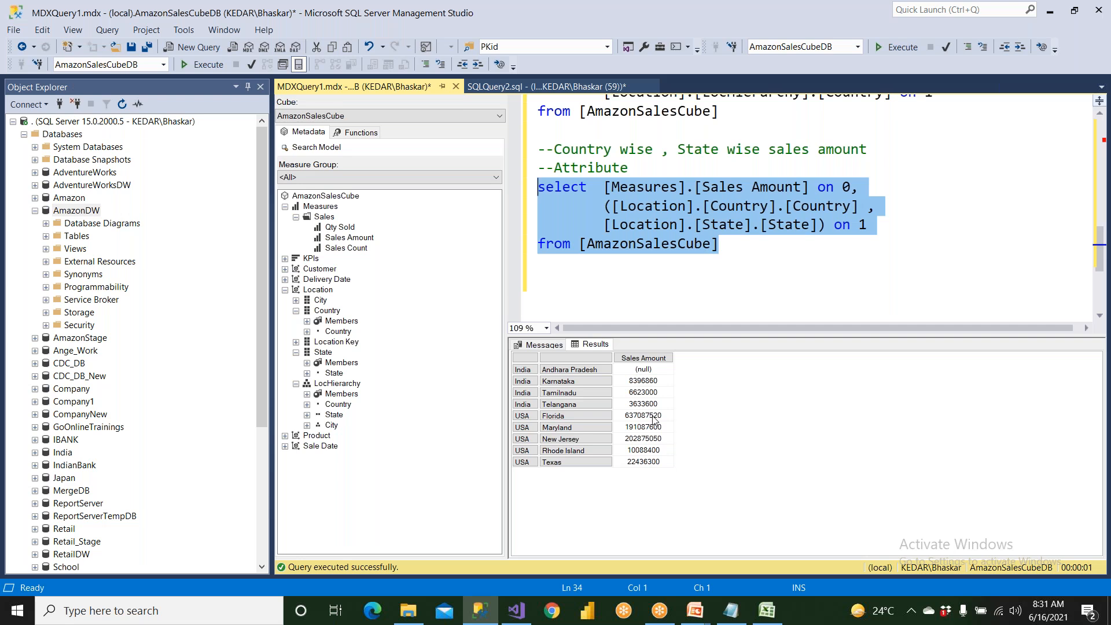
Add "non empty" before the parenthesised Country and State references to exclude rows with null sales amounts.
{"action": "left_click", "coordinate": [645, 370]}
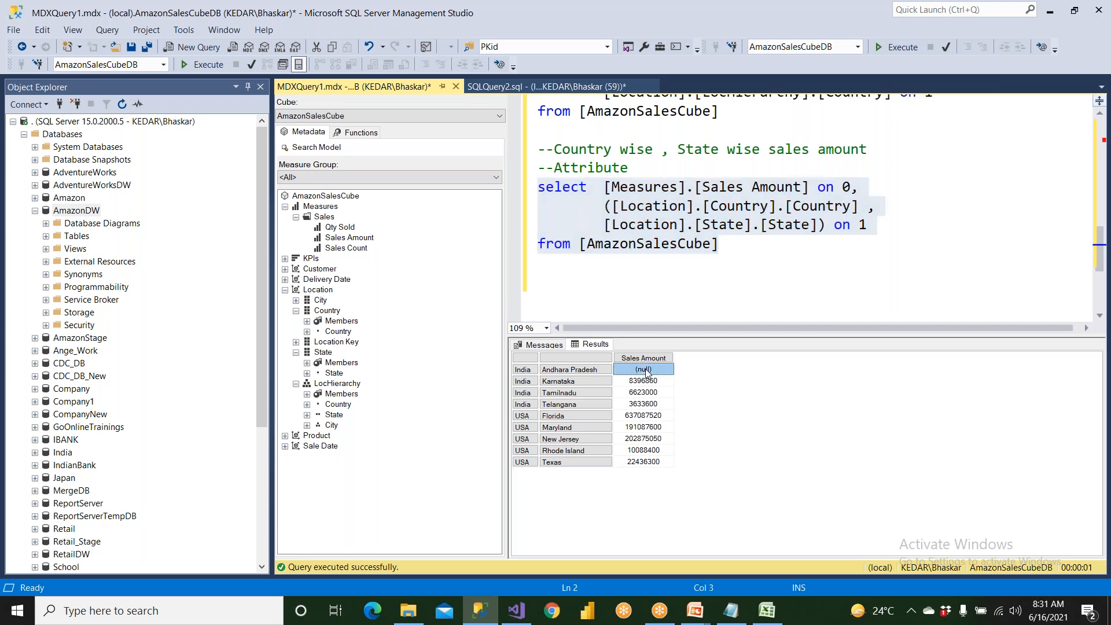
{"action": "left_click", "coordinate": [602, 208]}
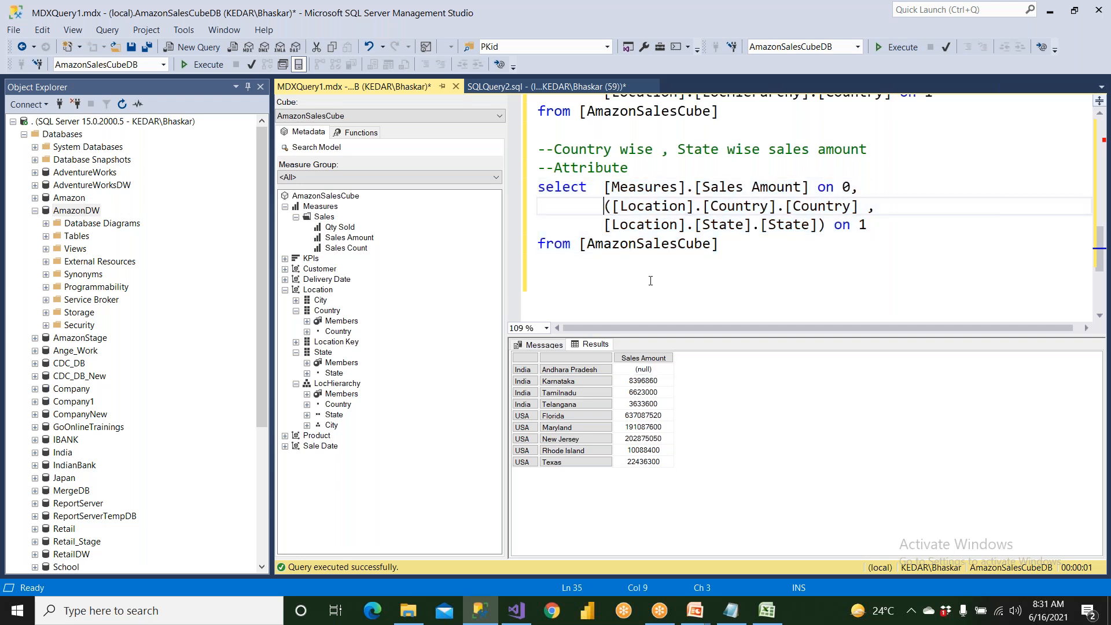
{"action": "type", "text": "non emp"}
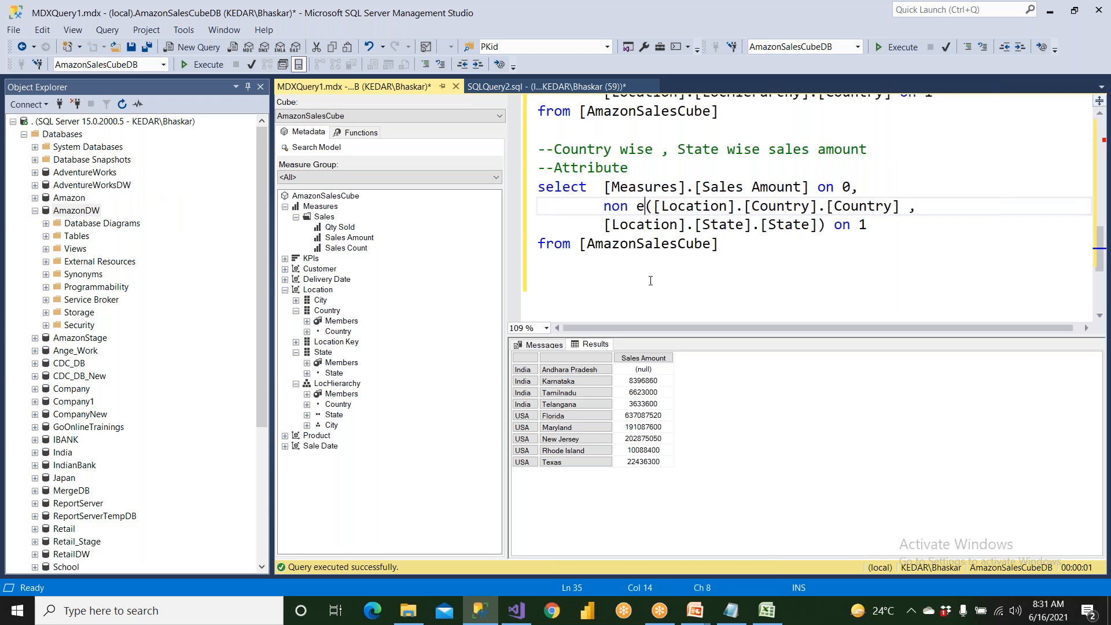
{"action": "type", "text": "ty"}
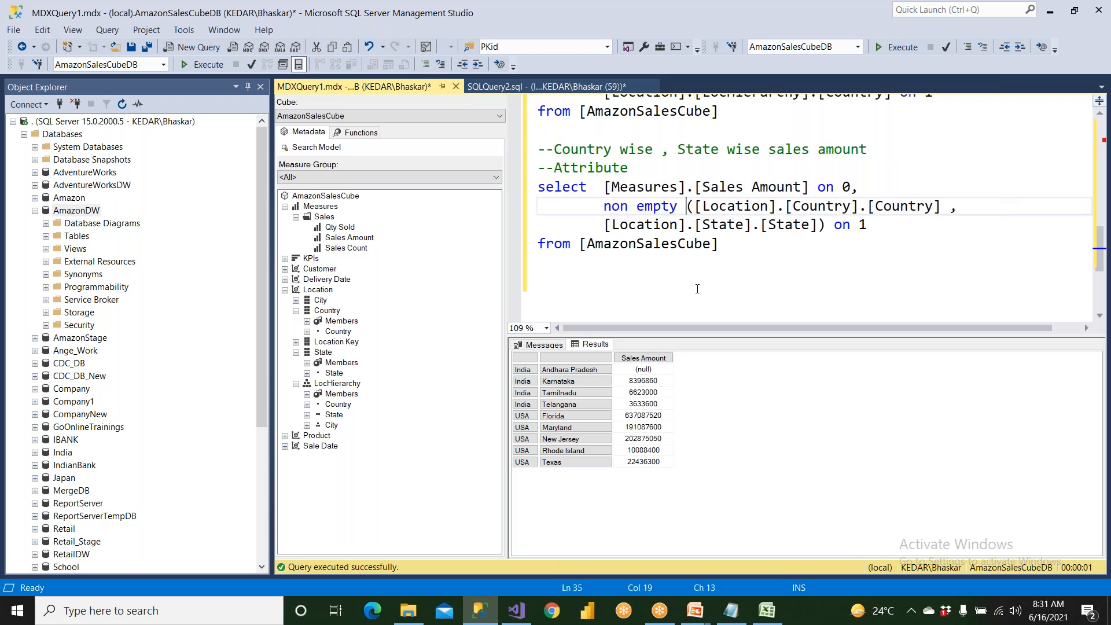
Run only the country and state attribute query with its "non empty" clause.
{"action": "left_click_drag", "start_coordinate": [825, 227], "coordinate": [878, 228]}
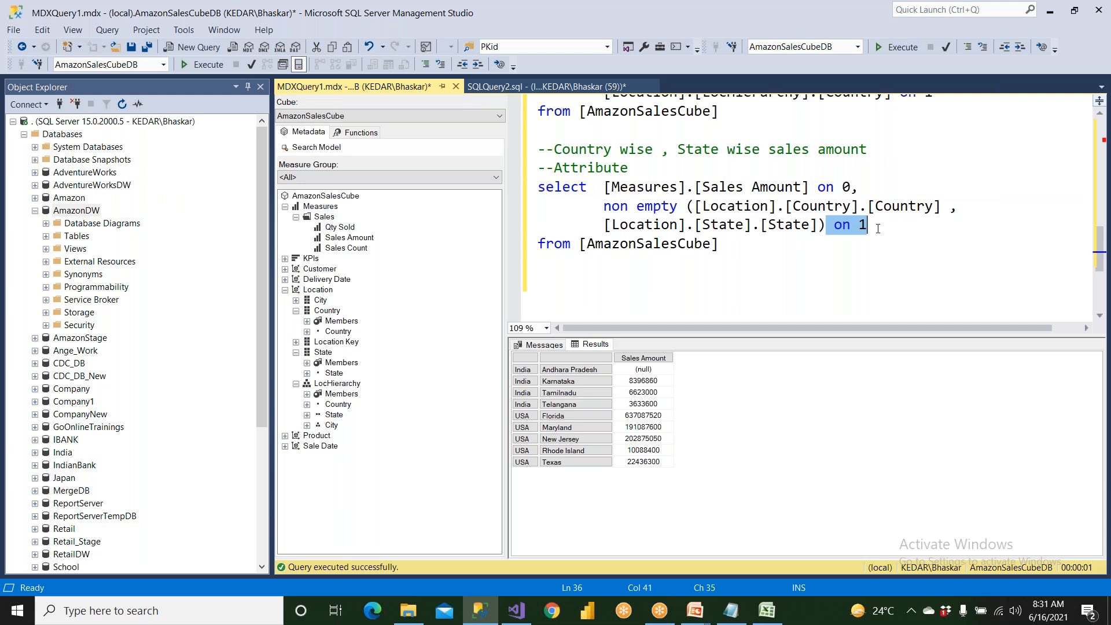
{"action": "left_click_drag", "start_coordinate": [719, 243], "coordinate": [538, 186]}
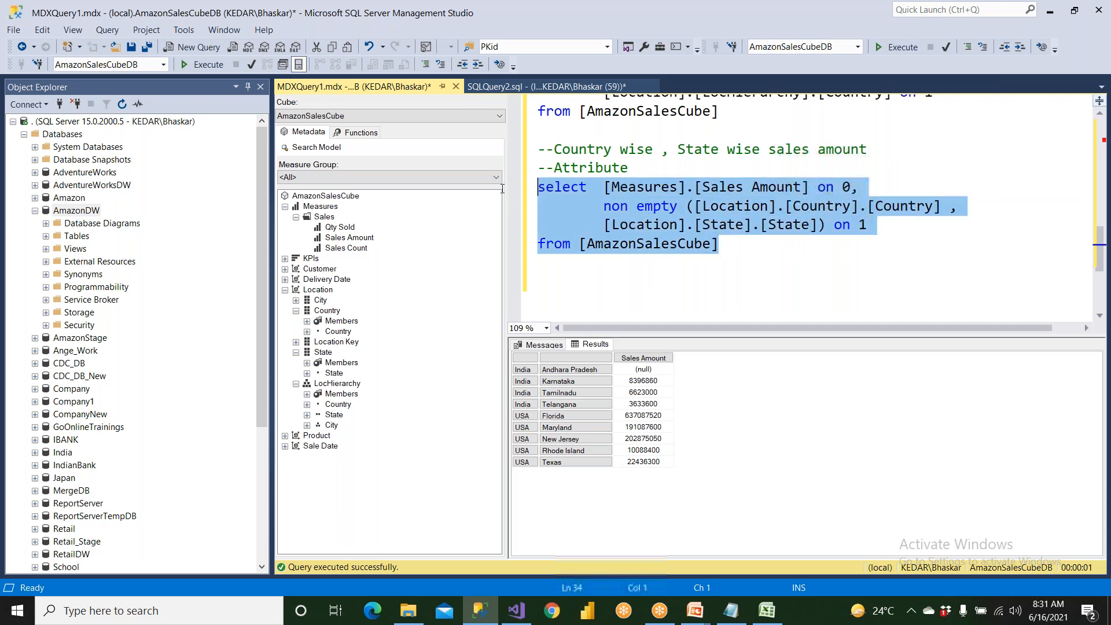
{"action": "left_click", "coordinate": [213, 64]}
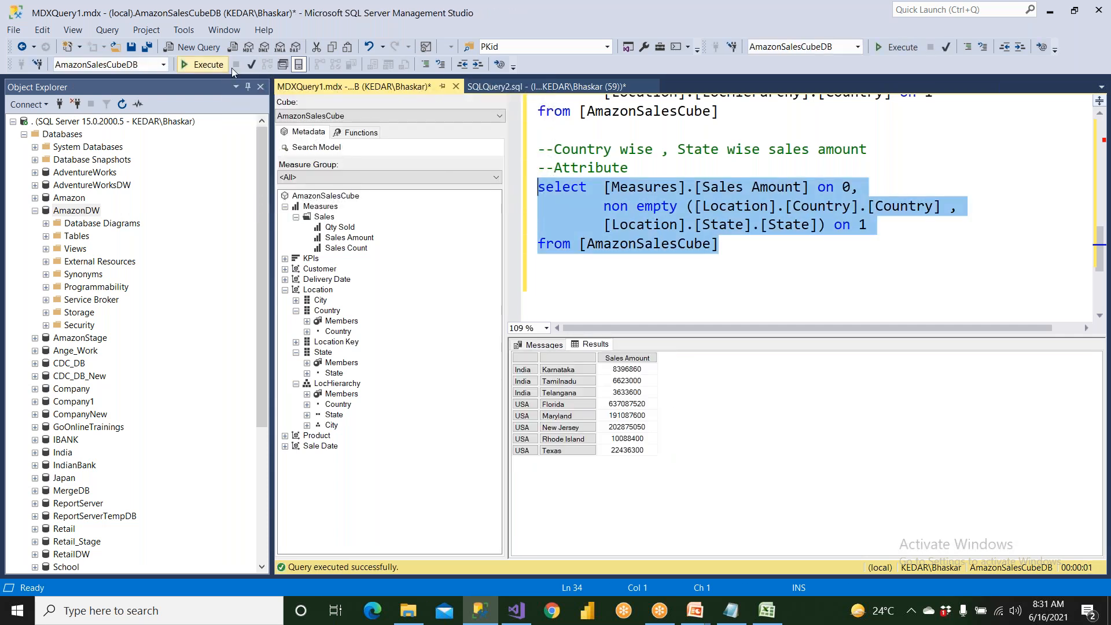
Duplicate the attribute query with its comment below the original, and change the copy's comment to --Hierarchy.
{"action": "left_click", "coordinate": [600, 266]}
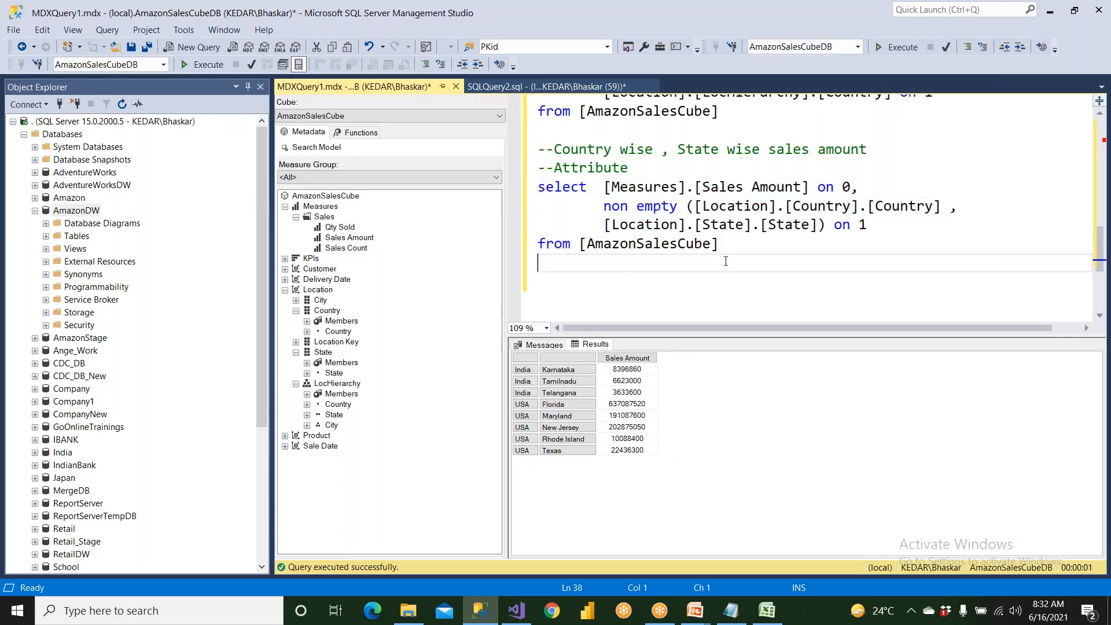
{"action": "left_click_drag", "start_coordinate": [600, 266], "coordinate": [518, 177]}
{"action": "key", "text": "ctrl+c"}
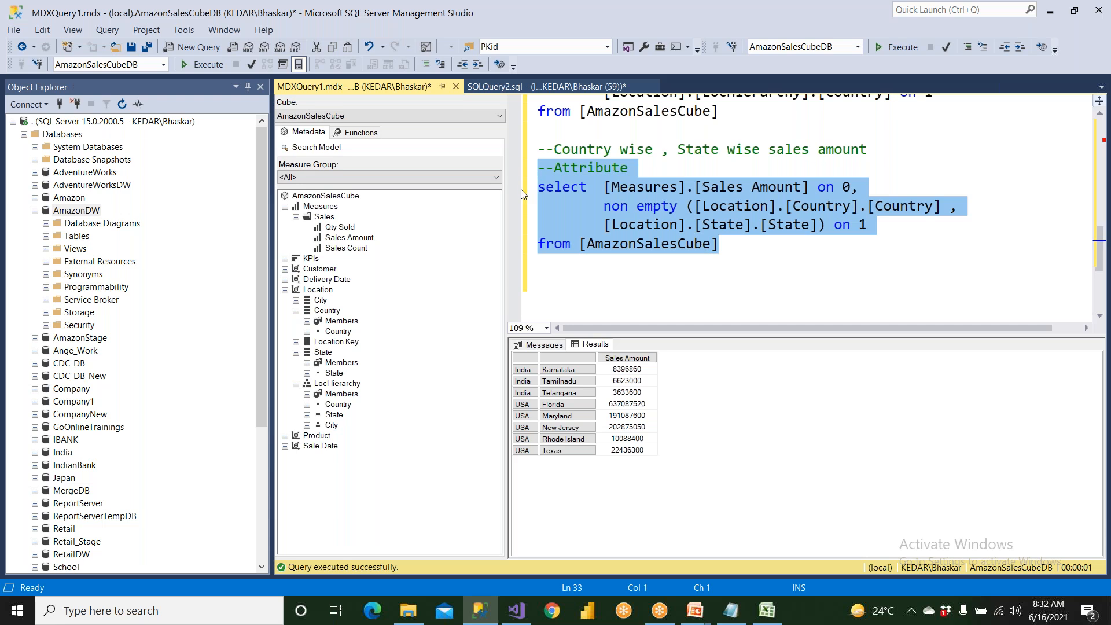
{"action": "scroll", "coordinate": [551, 253], "scroll_direction": "down", "scroll_amount": 1}
{"action": "left_click", "coordinate": [551, 253]}
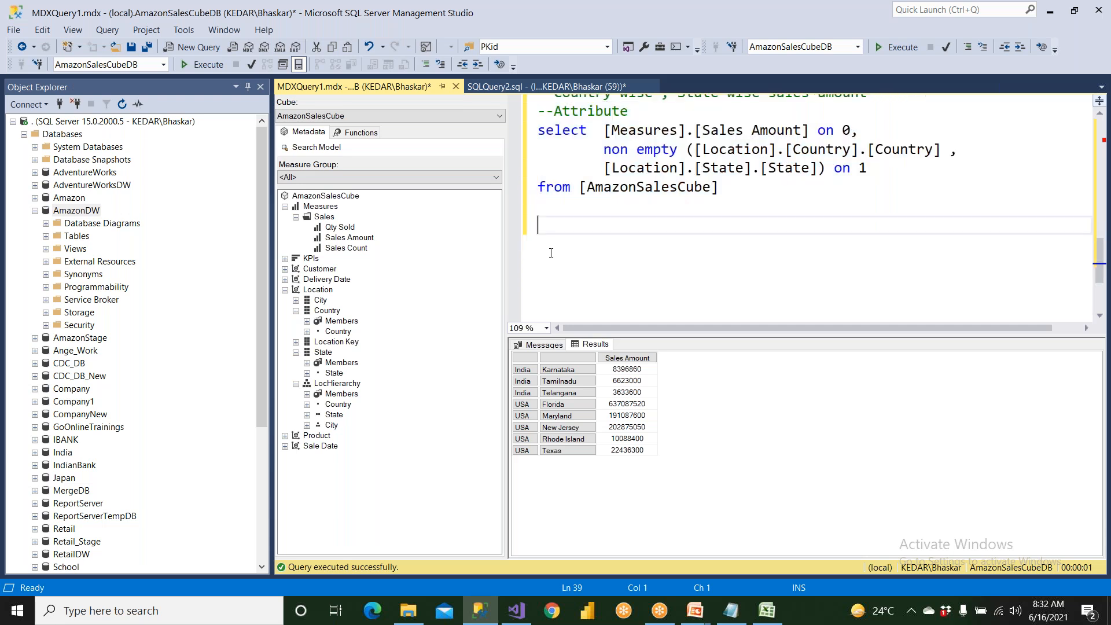
{"action": "key", "text": "ctrl+v"}
{"action": "double_click", "coordinate": [591, 225]}
{"action": "type", "text": "Hierarchy"}
In the Hierarchy query, replace the non empty attribute tuple with the level reference [Location].[LocHierarchy].[Country] on its own line.
{"action": "left_click_drag", "start_coordinate": [604, 263], "coordinate": [825, 282]}
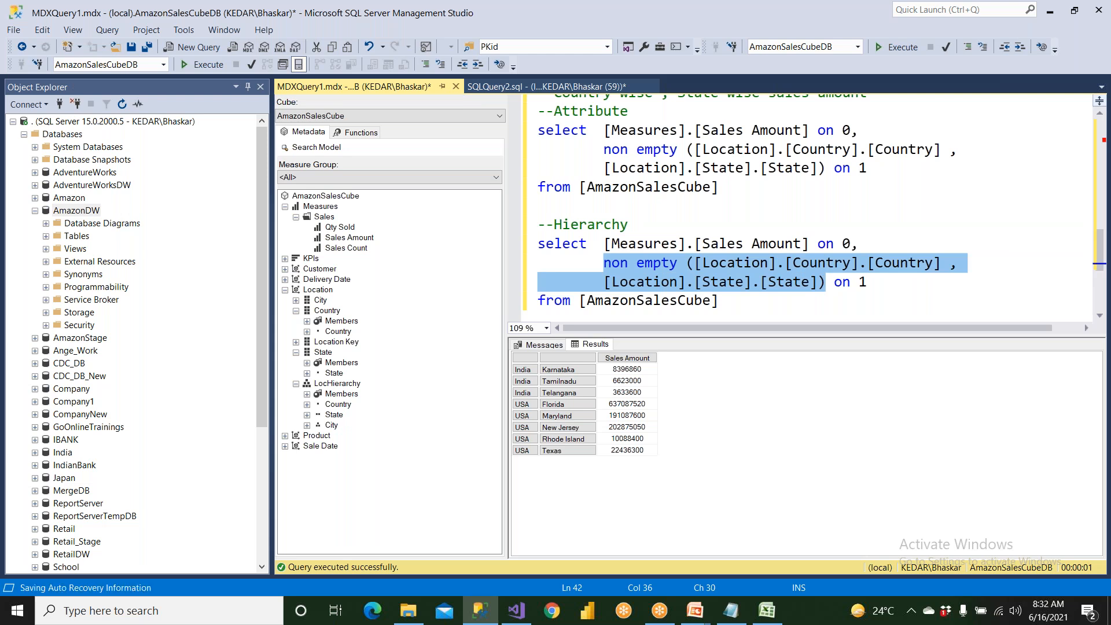
{"action": "key", "text": "Delete"}
{"action": "left_click", "coordinate": [876, 243]}
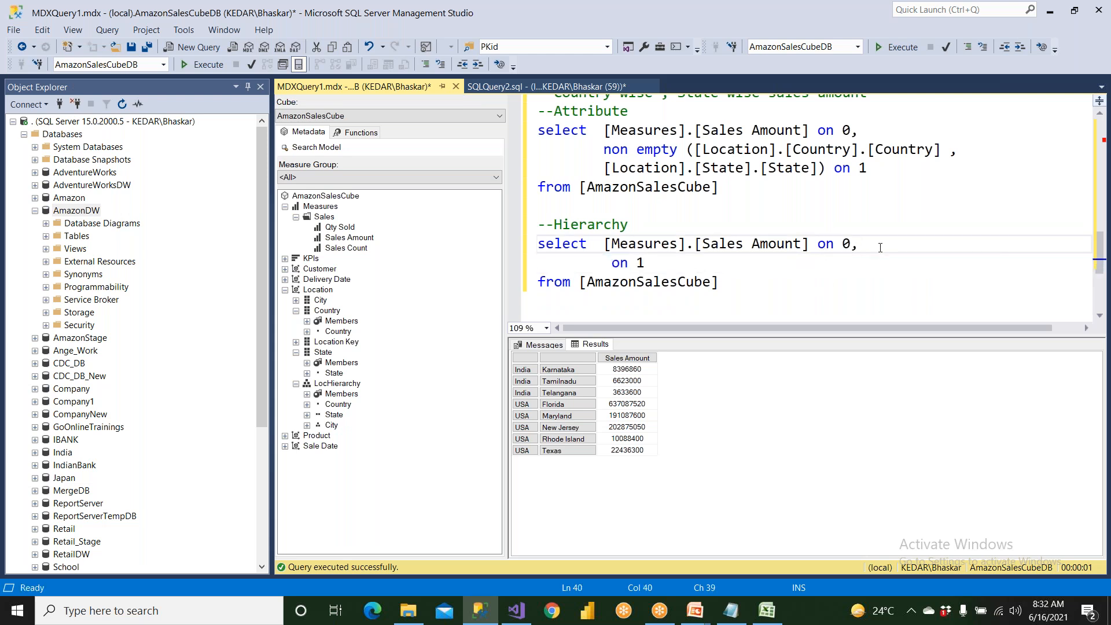
{"action": "key", "text": "Return"}
{"action": "left_click", "coordinate": [342, 384]}
{"action": "left_click", "coordinate": [338, 405]}
{"action": "left_click_drag", "start_coordinate": [338, 405], "coordinate": [614, 273]}
{"action": "left_click", "coordinate": [826, 264]}
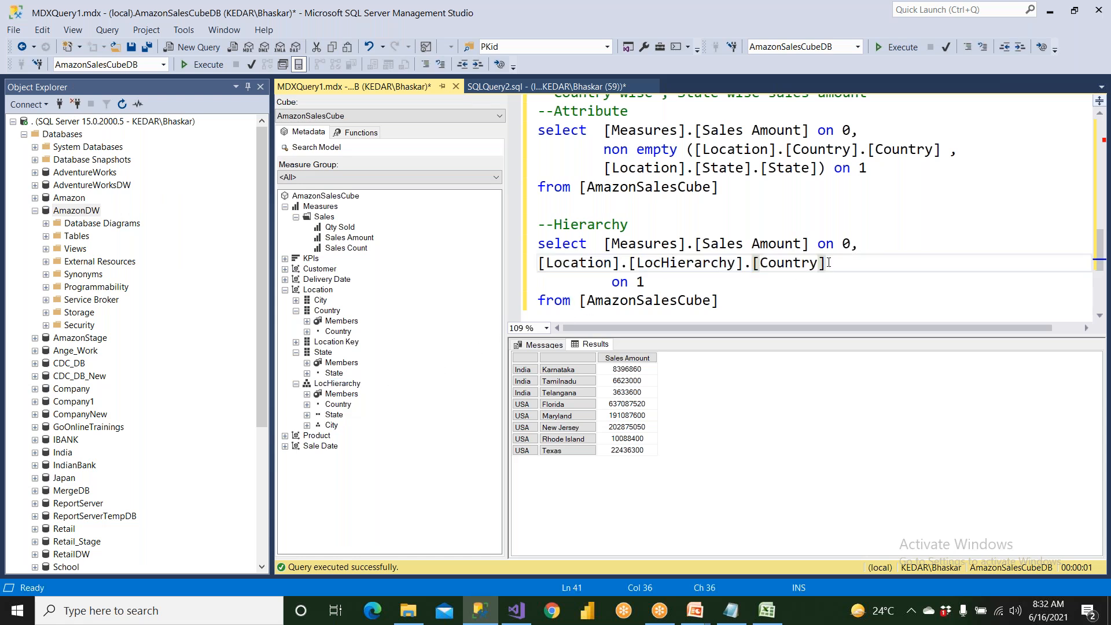
Add a comma after the Country level and insert [Location].[LocHierarchy].[State] on the line below it.
{"action": "key", "text": "Return"}
{"action": "left_click", "coordinate": [829, 263]}
{"action": "type", "text": ","}
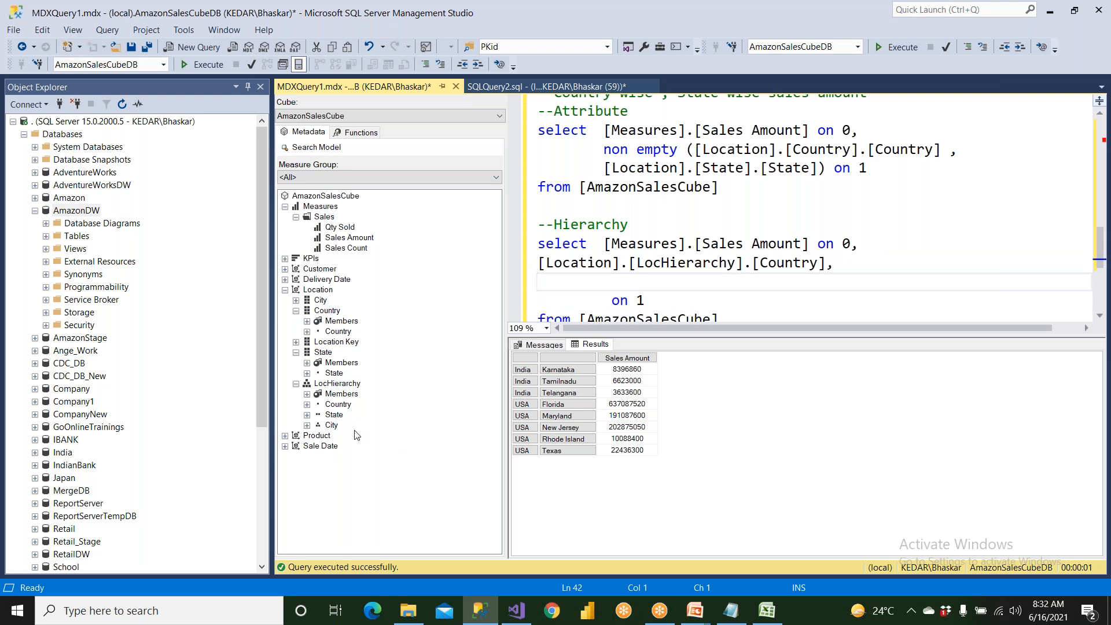
{"action": "left_click_drag", "start_coordinate": [334, 414], "coordinate": [550, 284]}
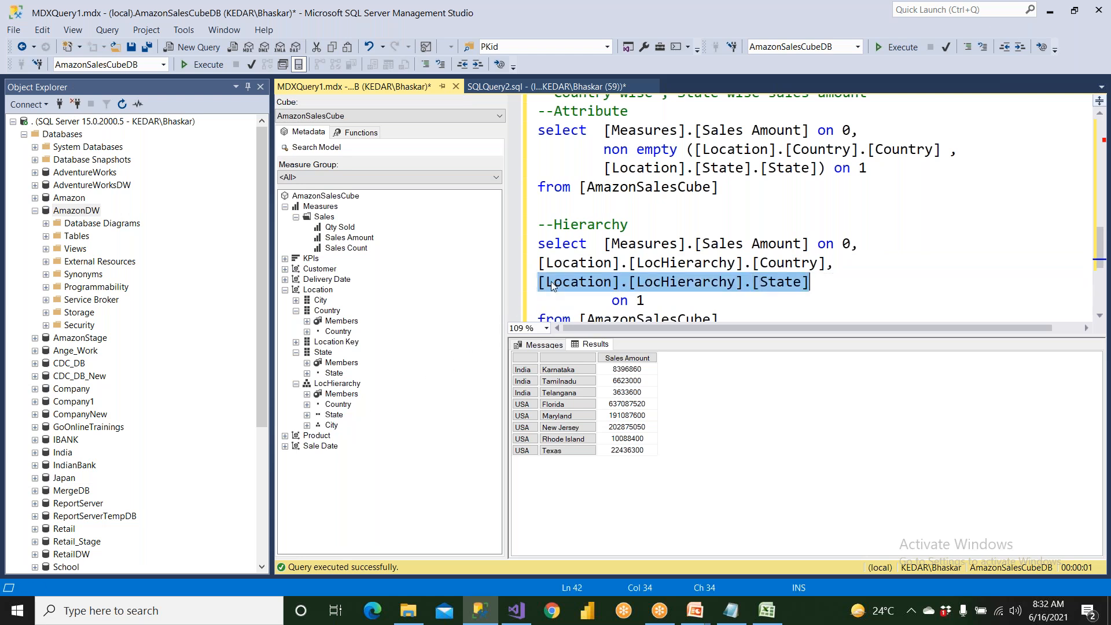
Enclose the LocHierarchy Country and State levels in curly braces, with each brace on its own line.
{"action": "left_click", "coordinate": [861, 247]}
{"action": "key", "text": "Return"}
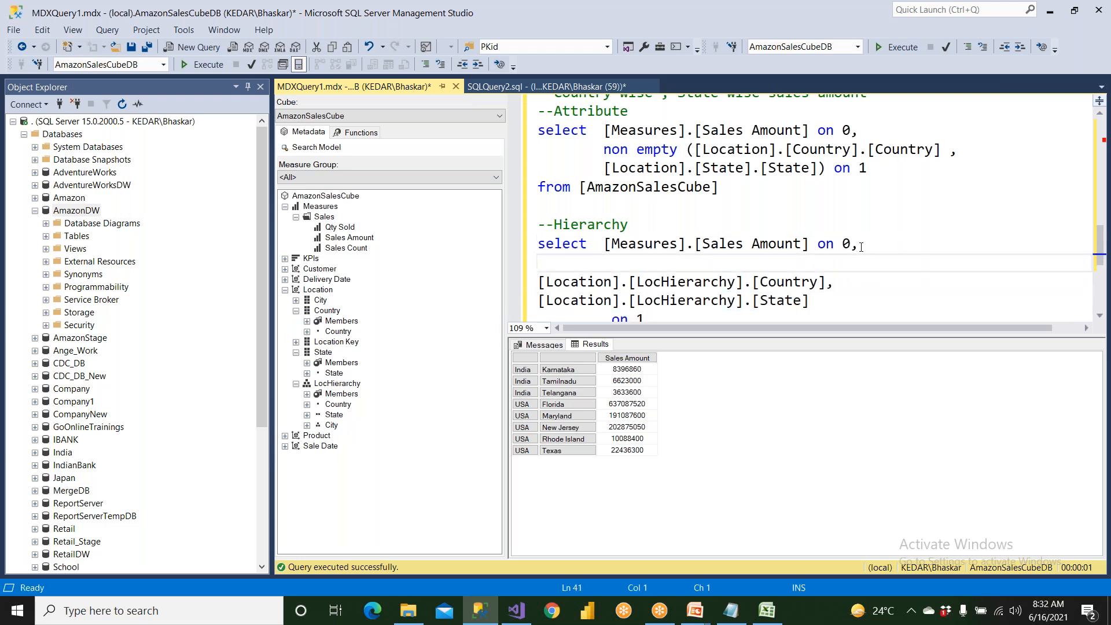
{"action": "scroll", "coordinate": [755, 226], "scroll_direction": "down", "scroll_amount": 1}
{"action": "left_click_drag", "start_coordinate": [752, 225], "coordinate": [532, 232]}
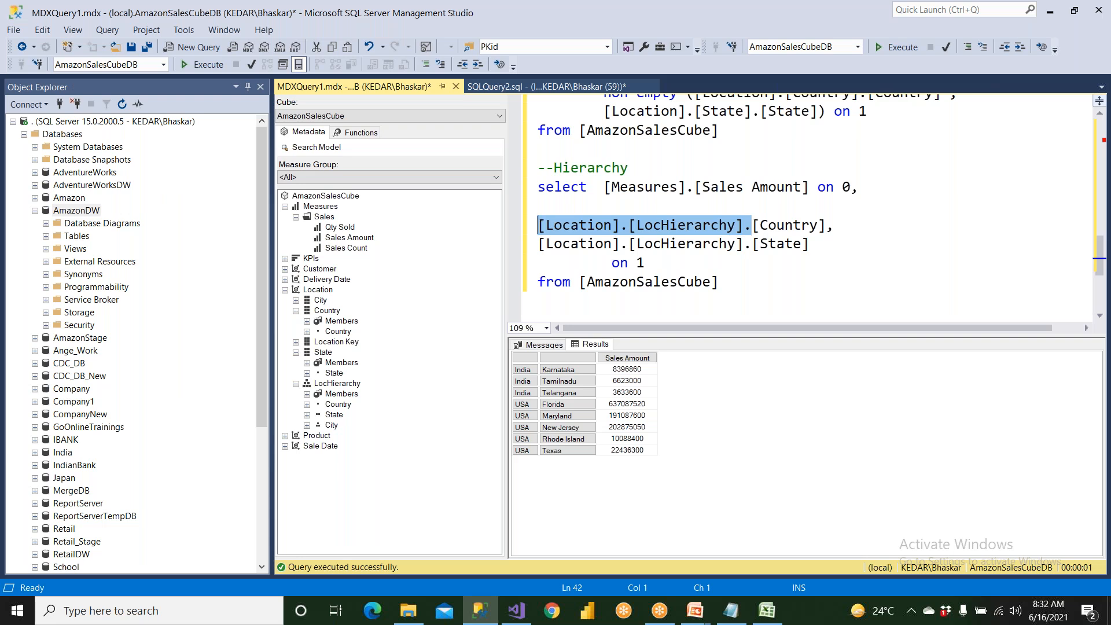
{"action": "left_click_drag", "start_coordinate": [745, 244], "coordinate": [538, 244]}
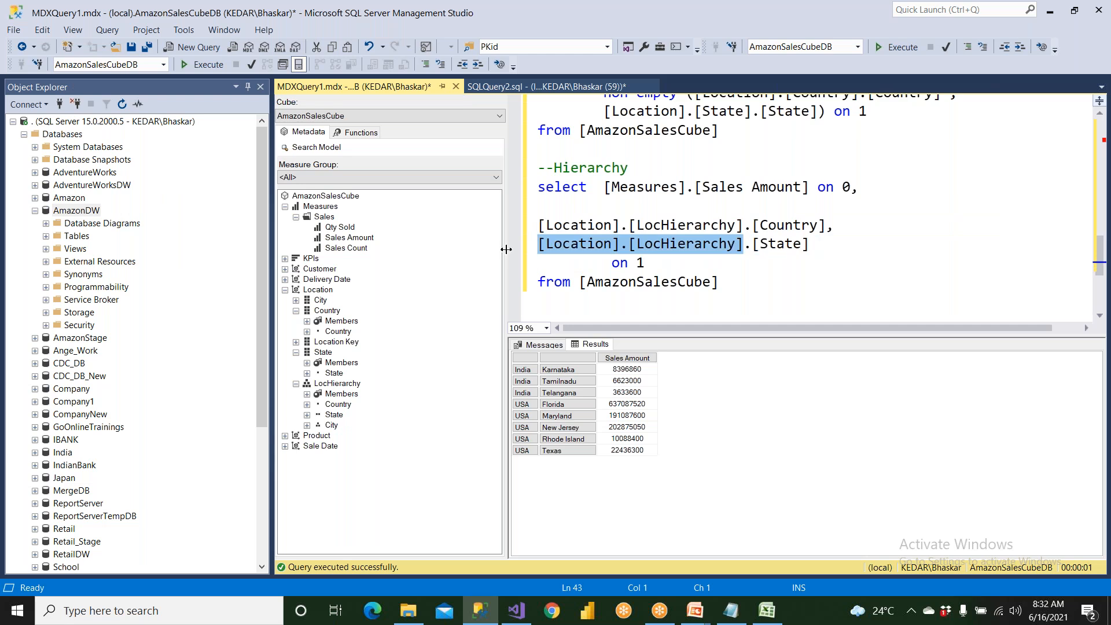
{"action": "left_click", "coordinate": [554, 218]}
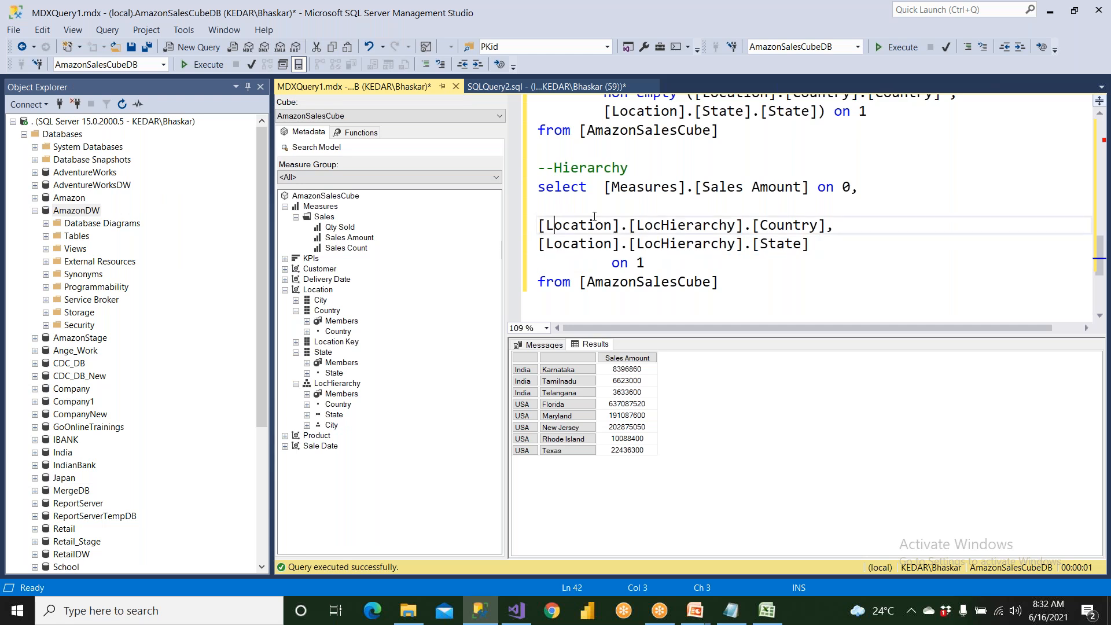
{"action": "key", "text": "Up"}
{"action": "type", "text": "{"}
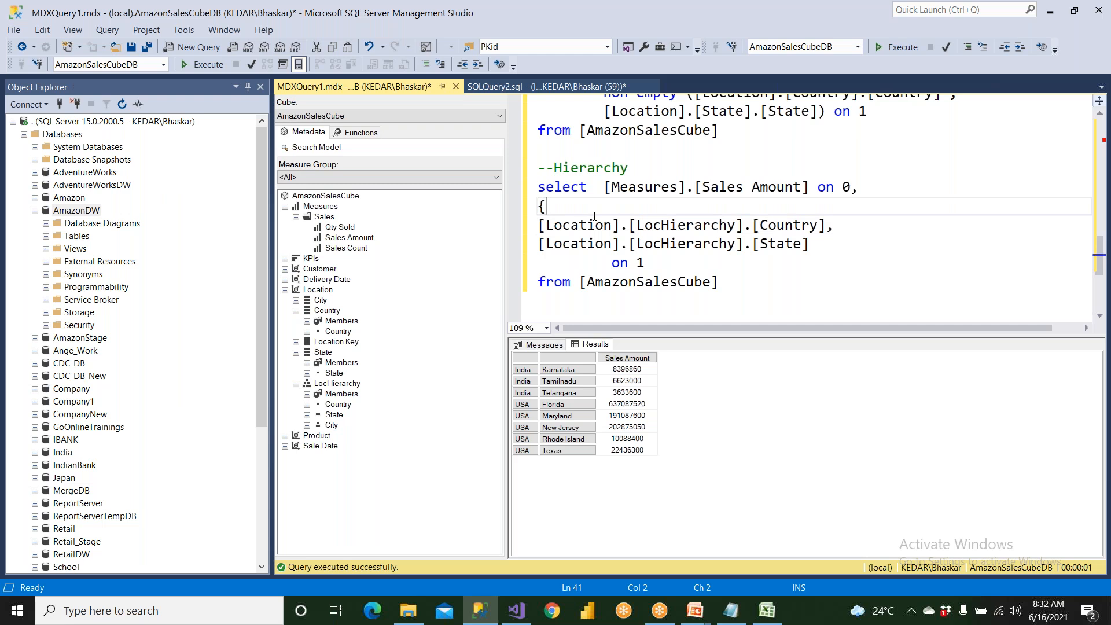
{"action": "left_click_drag", "start_coordinate": [629, 168], "coordinate": [574, 173]}
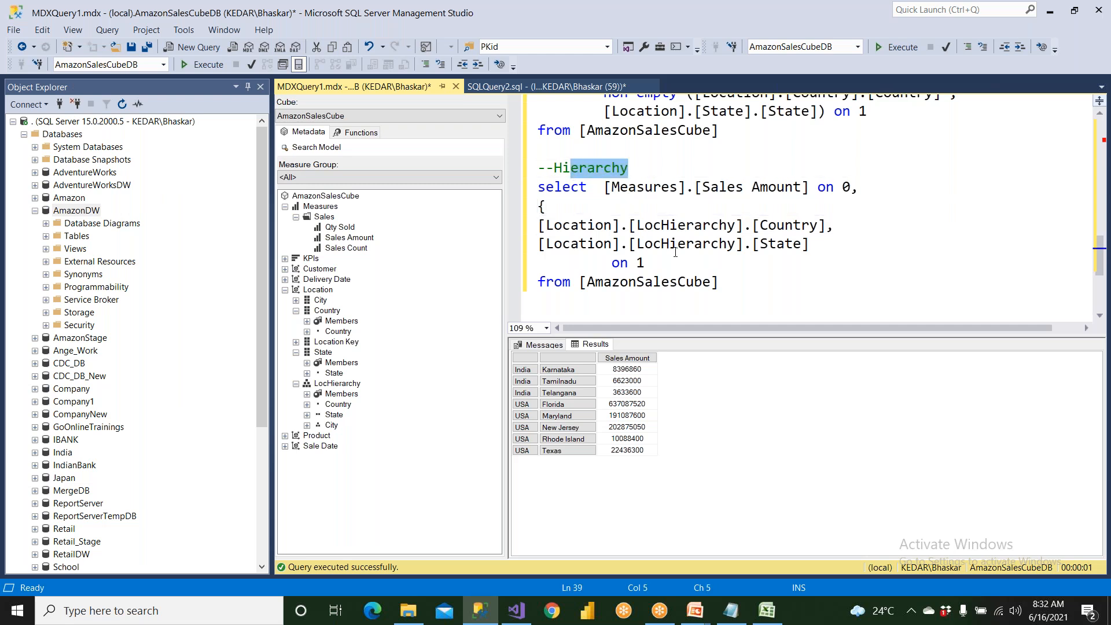
{"action": "left_click", "coordinate": [811, 248]}
{"action": "key", "text": "Return"}
{"action": "type", "text": "}"}
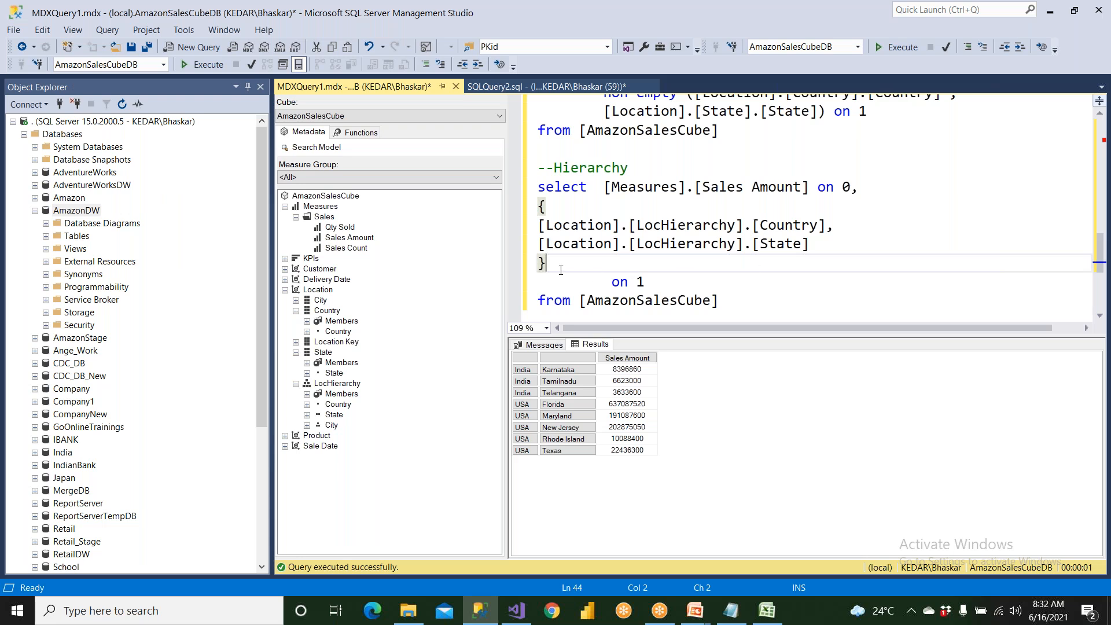
Indent the braced set of LocHierarchy levels two tab stops to align with the measure reference.
{"action": "left_click_drag", "start_coordinate": [547, 264], "coordinate": [539, 203]}
{"action": "key", "text": "Tab"}
{"action": "key", "text": "Tab"}
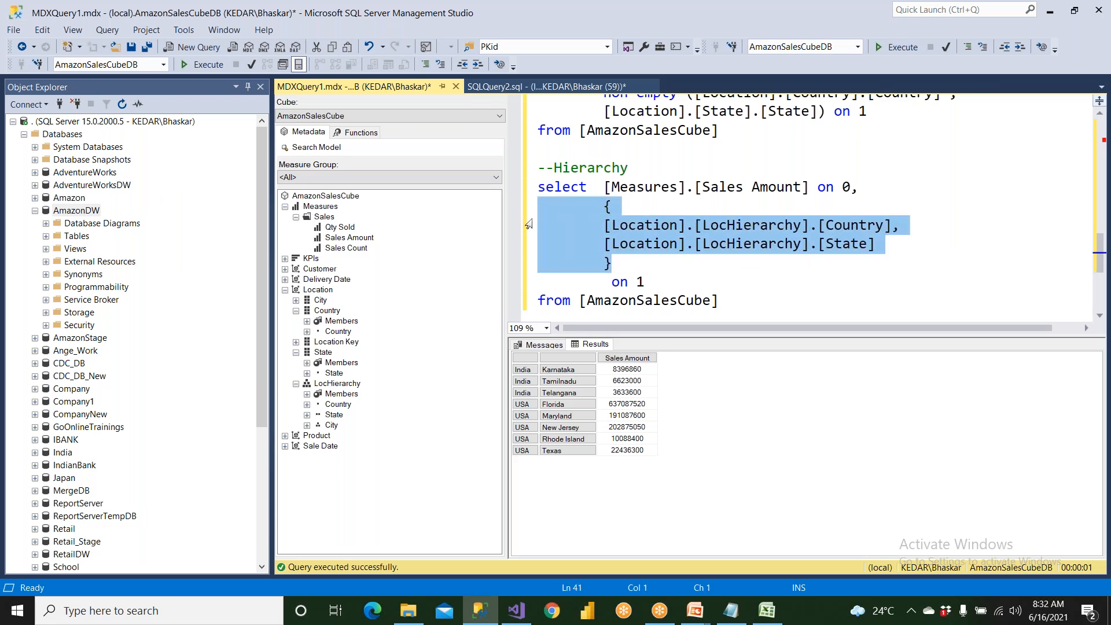
Move "on 1" up onto the closing brace's line in the Hierarchy query.
{"action": "left_click", "coordinate": [626, 262]}
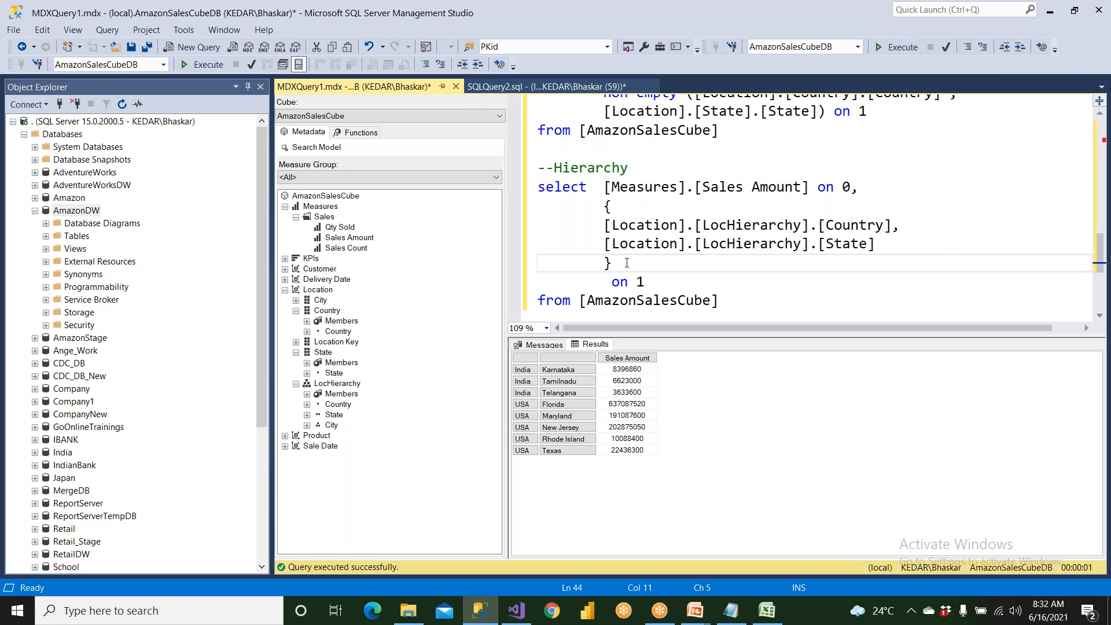
{"action": "key", "text": "Delete"}
{"action": "key", "text": "Delete"}
{"action": "key", "text": "Delete"}
{"action": "key", "text": "Right"}
{"action": "key", "text": "Right"}
{"action": "key", "text": "Right"}
{"action": "key", "text": "shift+Right"}
{"action": "key", "text": "shift+Right"}
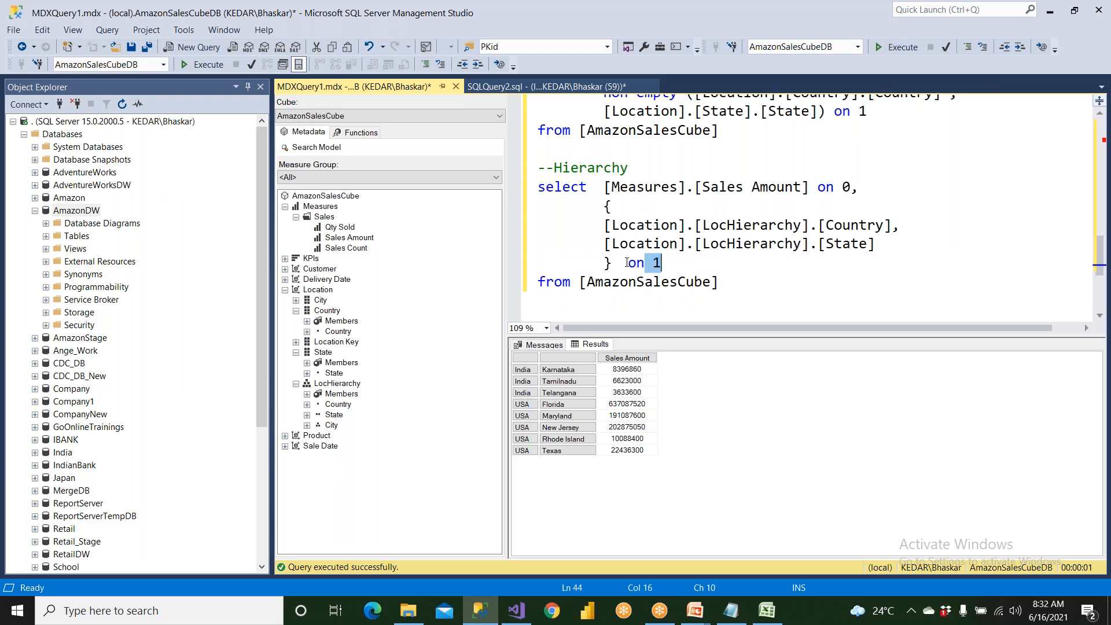
Run only the Hierarchy query with the braced Country and State levels.
{"action": "left_click_drag", "start_coordinate": [849, 187], "coordinate": [899, 230]}
{"action": "left_click_drag", "start_coordinate": [798, 276], "coordinate": [505, 186]}
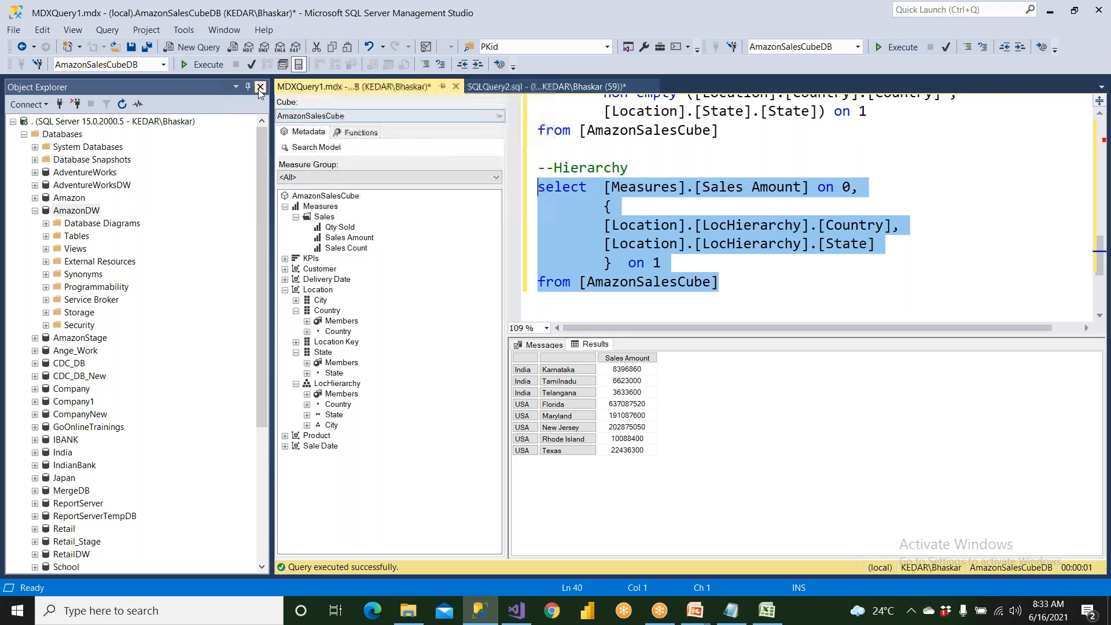
{"action": "left_click", "coordinate": [208, 64]}
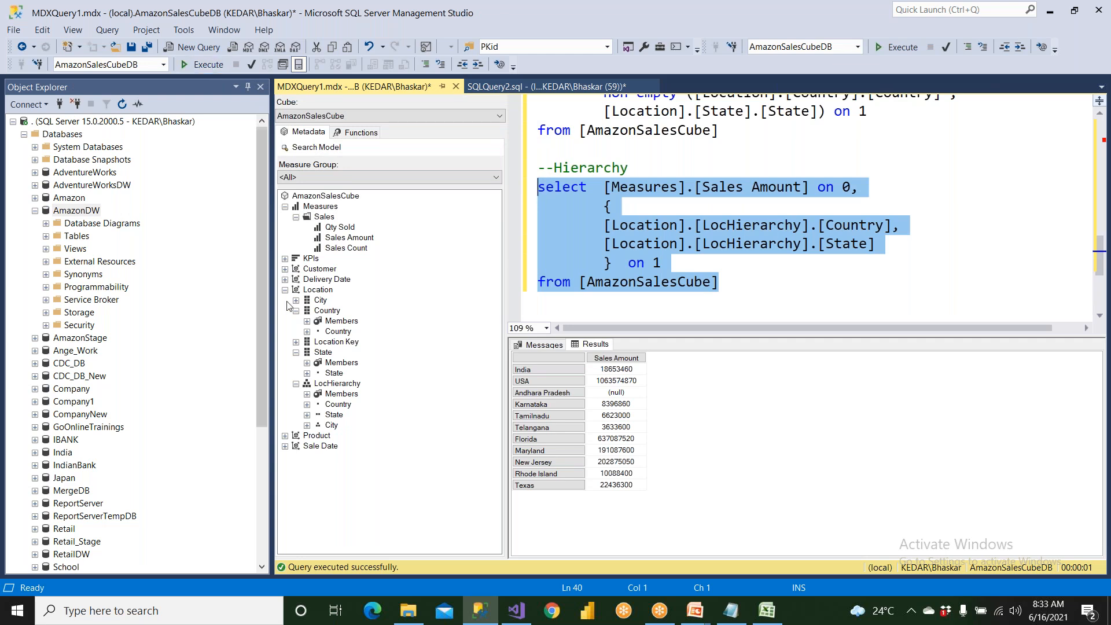
Examine the country and state rows in the hierarchy query's results, from India down to Tamilnadu.
{"action": "left_click", "coordinate": [537, 358]}
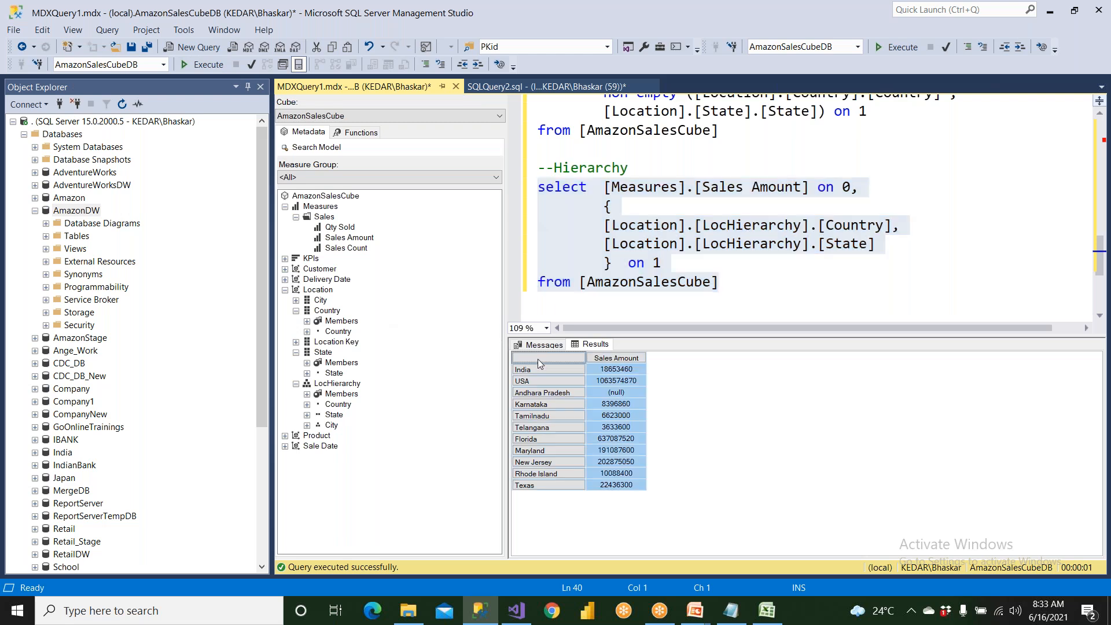
{"action": "left_click", "coordinate": [536, 373]}
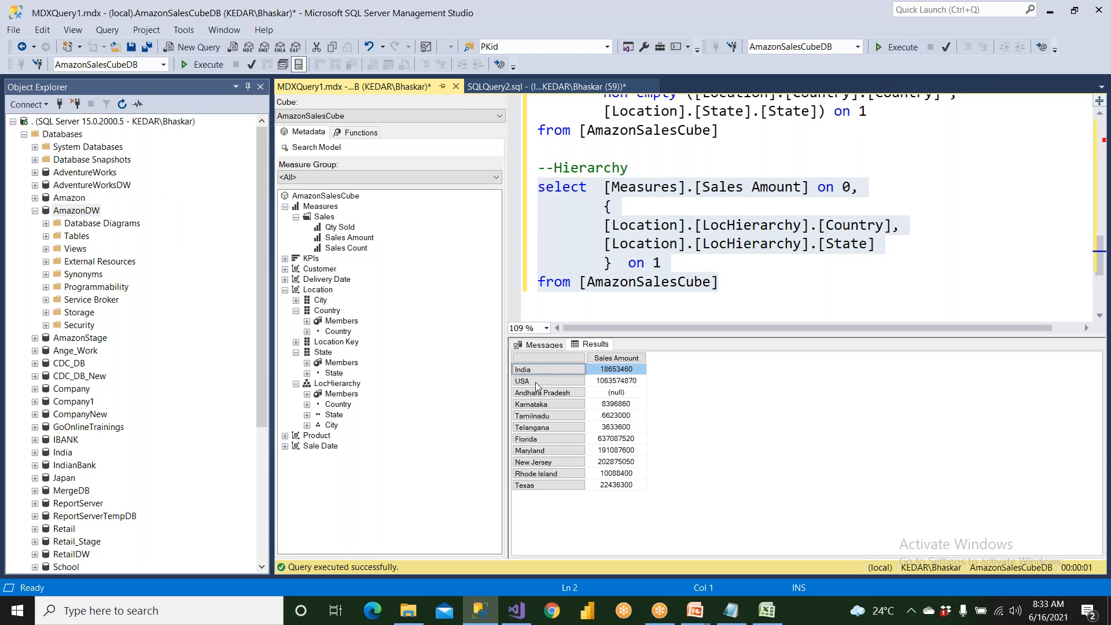
{"action": "left_click", "coordinate": [536, 383]}
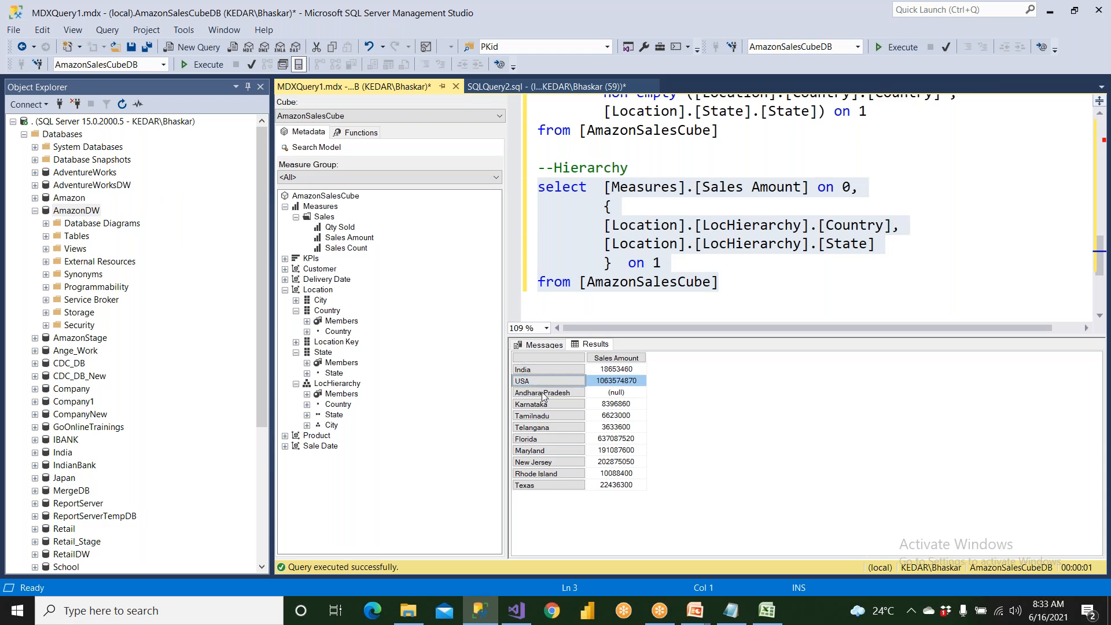
{"action": "left_click", "coordinate": [543, 393]}
{"action": "left_click", "coordinate": [543, 405]}
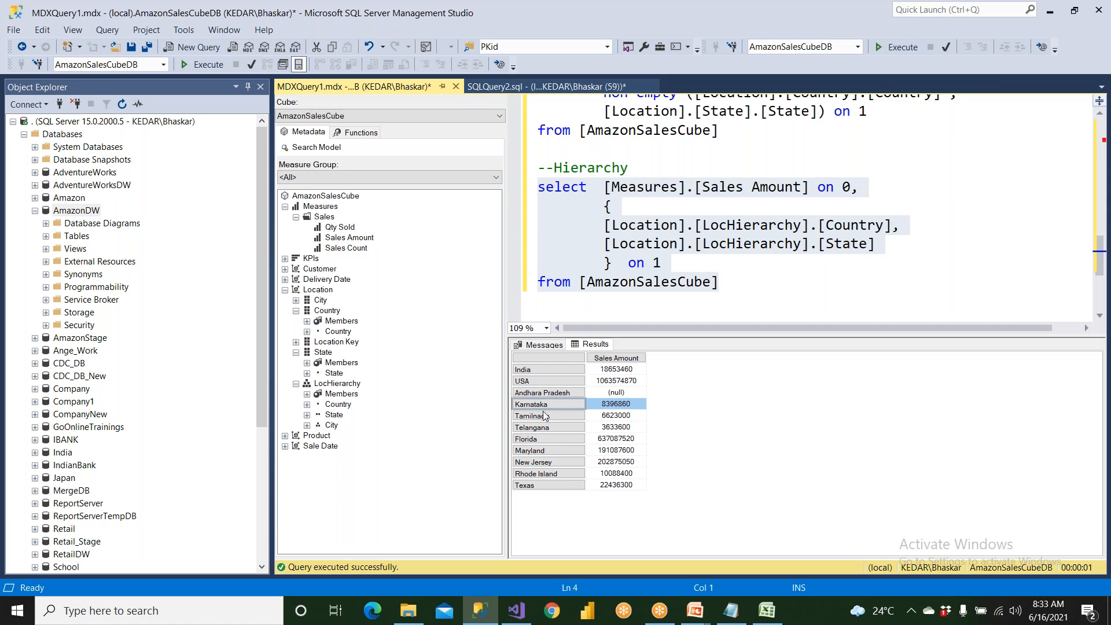
{"action": "left_click", "coordinate": [543, 415]}
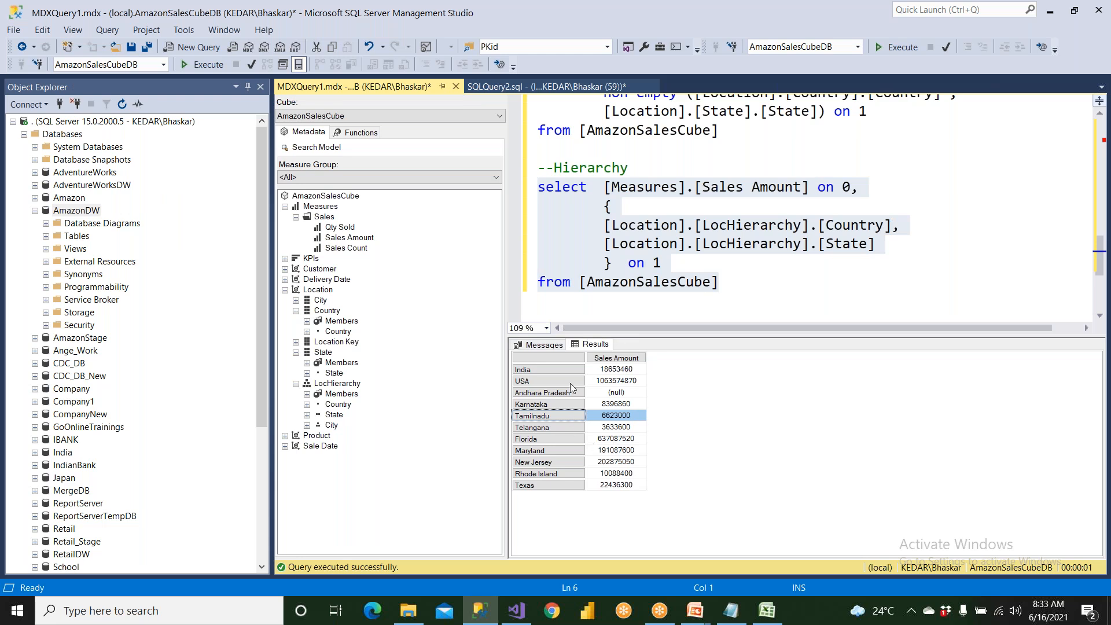
Run only the attribute-based country and state query again to compare its row layout with the hierarchy results.
{"action": "left_click", "coordinate": [797, 264]}
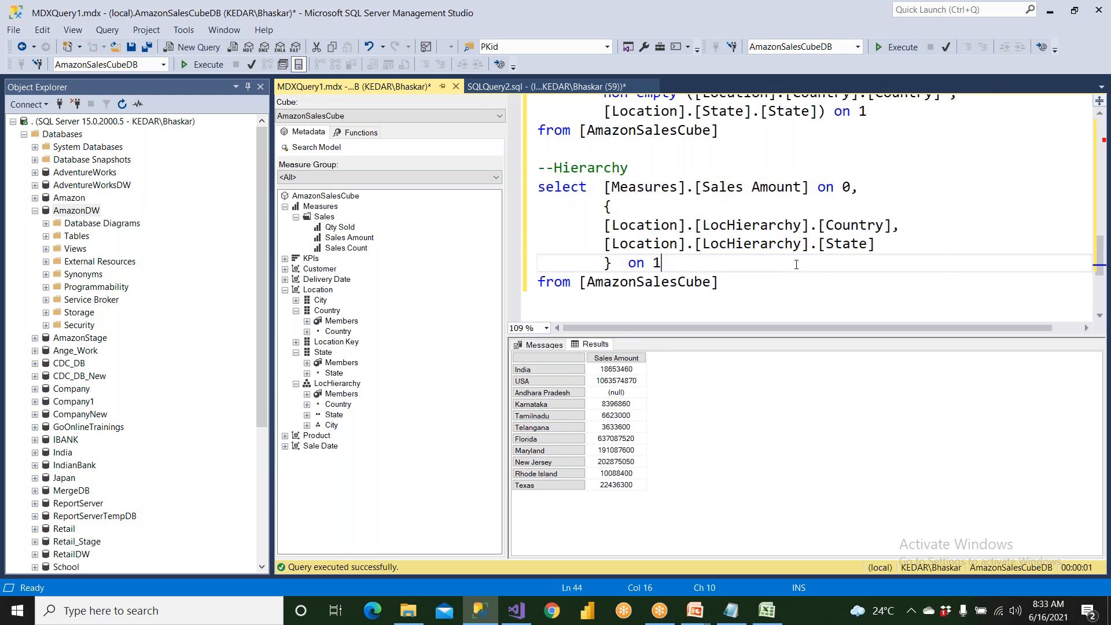
{"action": "scroll", "coordinate": [796, 265], "scroll_direction": "up", "scroll_amount": 1}
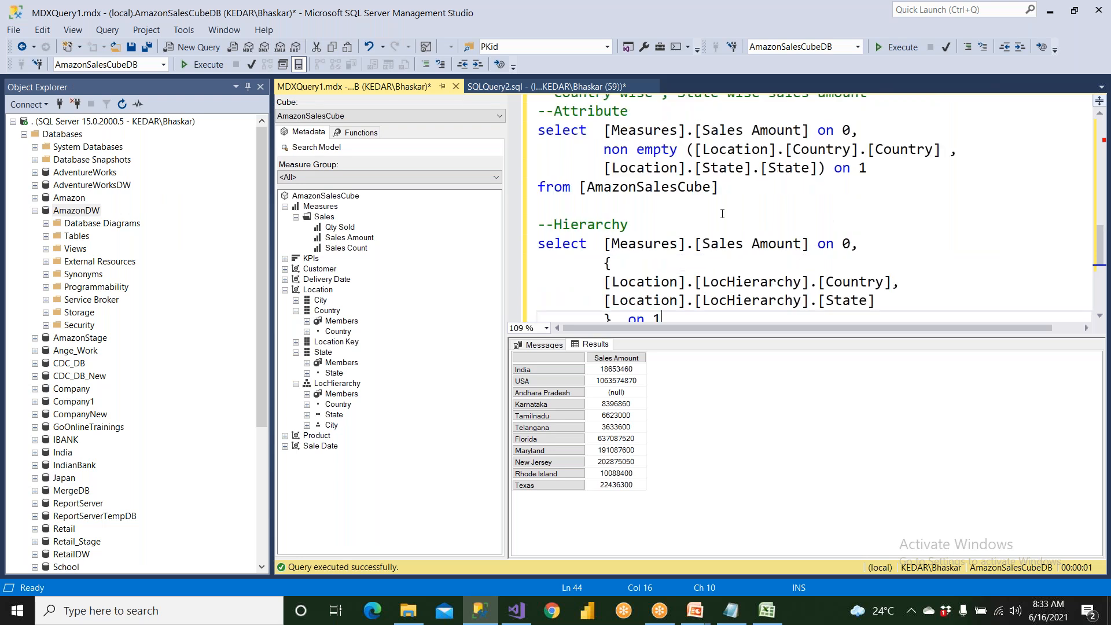
{"action": "left_click_drag", "start_coordinate": [712, 189], "coordinate": [537, 130]}
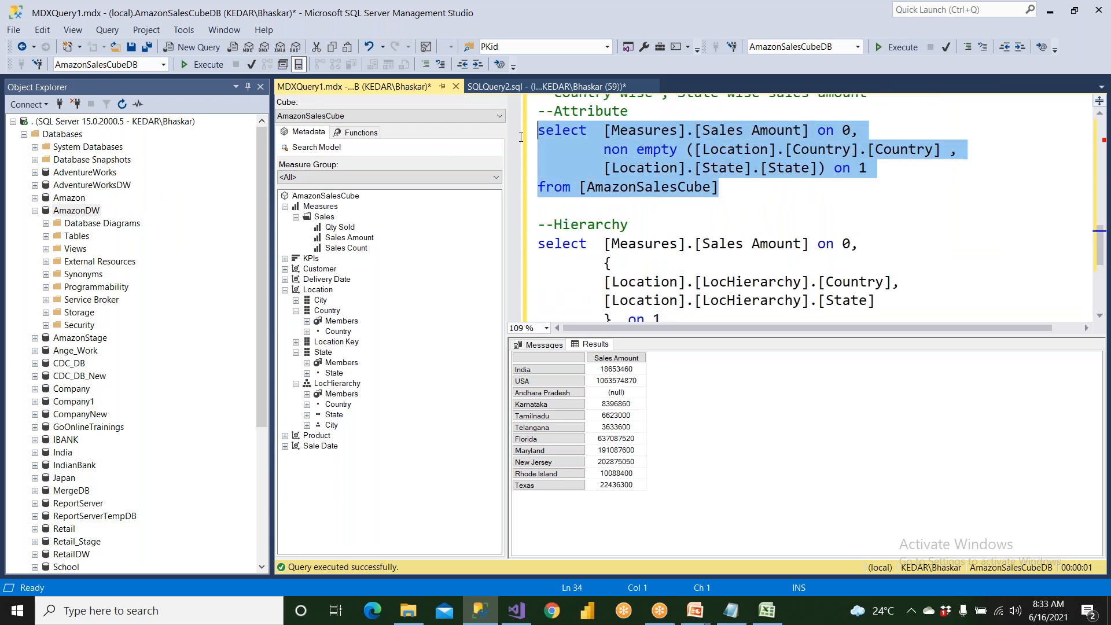
{"action": "left_click", "coordinate": [201, 65]}
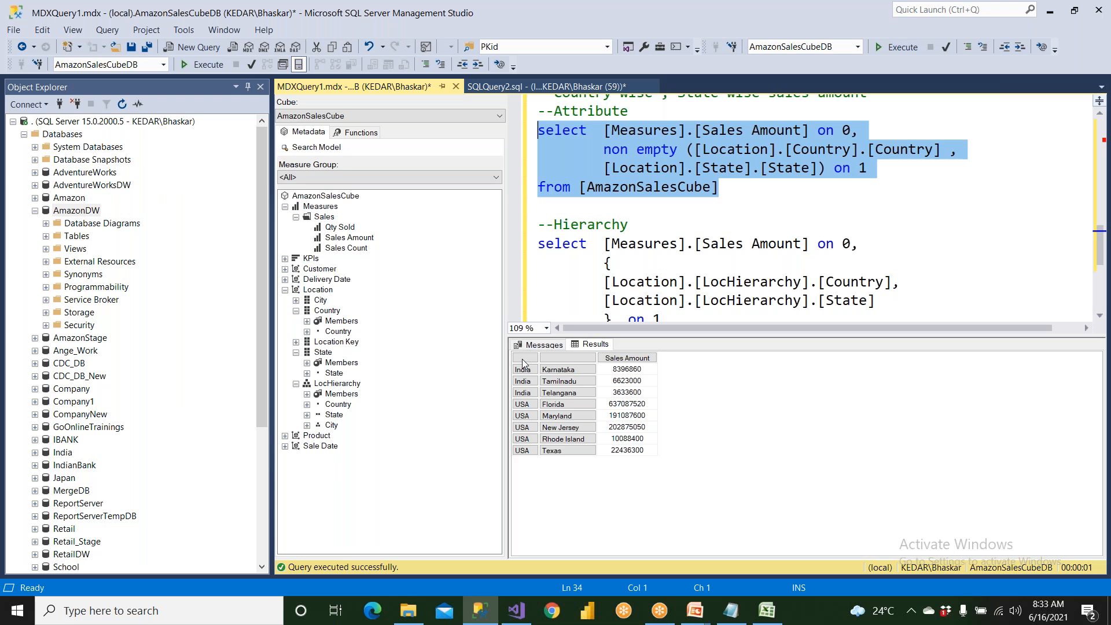
{"action": "left_click", "coordinate": [524, 362]}
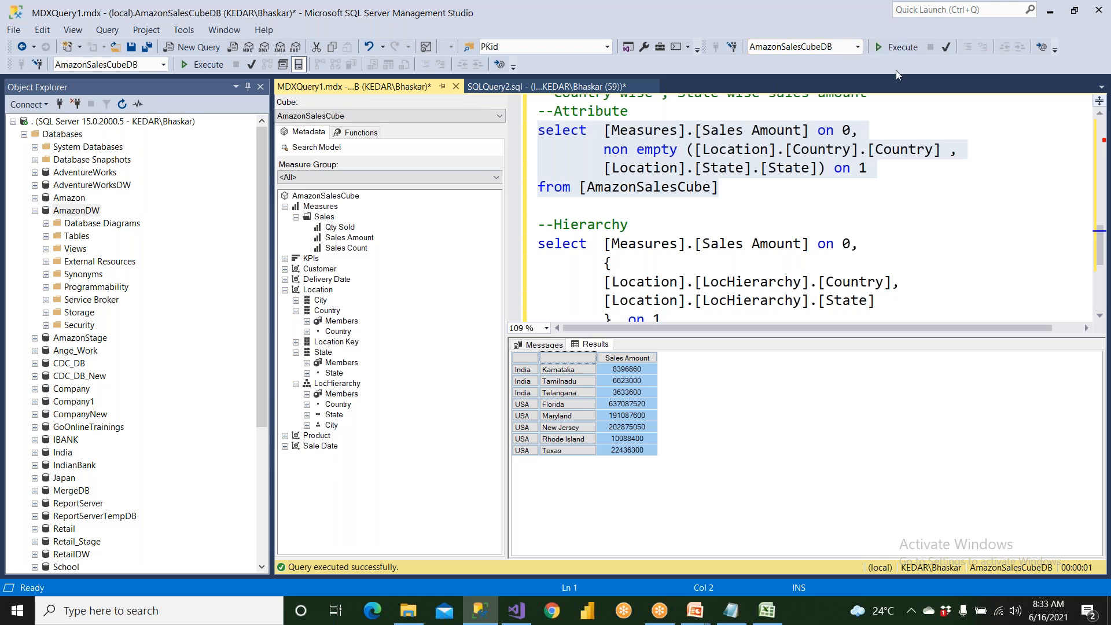
{"action": "left_click", "coordinate": [861, 23]}
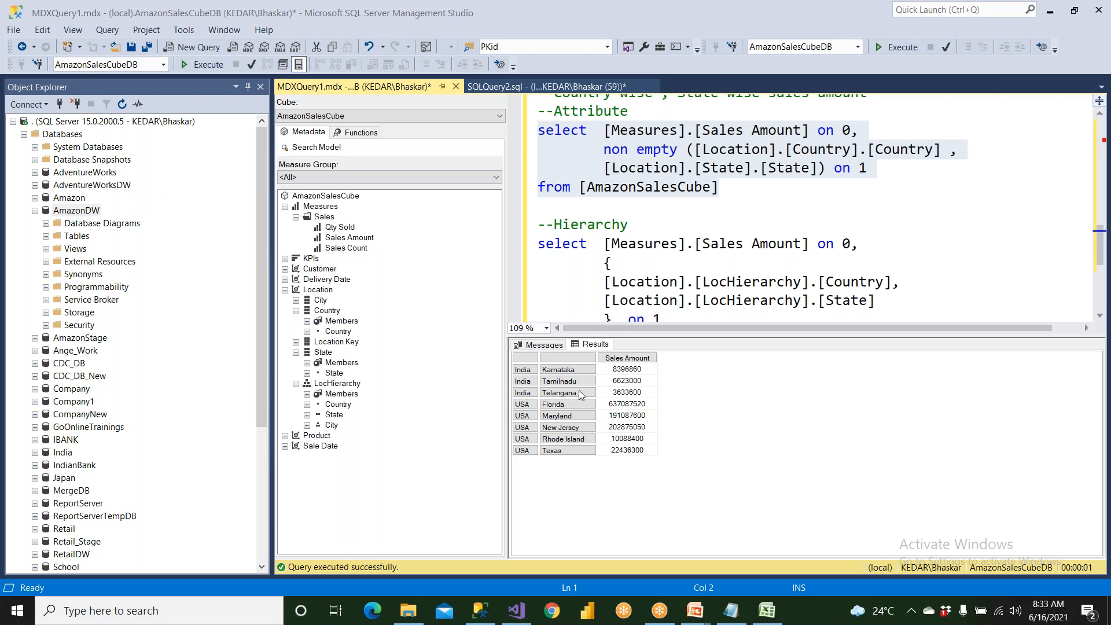
Run only the Hierarchy query with the LocHierarchy Country and State levels again.
{"action": "left_click", "coordinate": [613, 230]}
{"action": "scroll", "coordinate": [613, 230], "scroll_direction": "down", "scroll_amount": 1}
{"action": "left_click", "coordinate": [716, 282]}
{"action": "left_click_drag", "start_coordinate": [717, 282], "coordinate": [538, 187]}
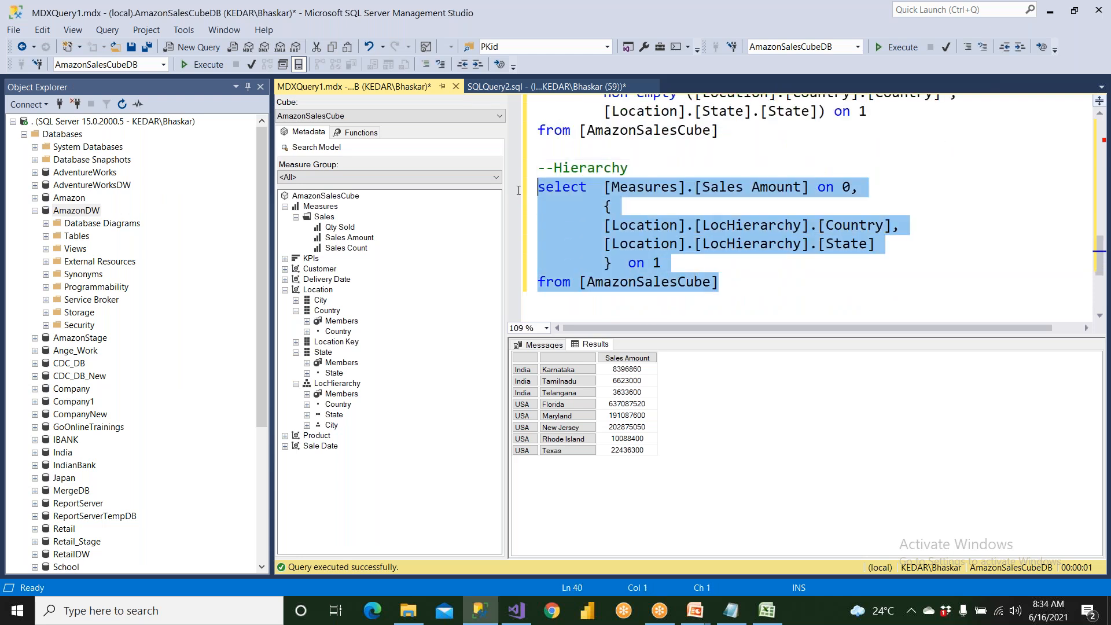
{"action": "left_click", "coordinate": [217, 69]}
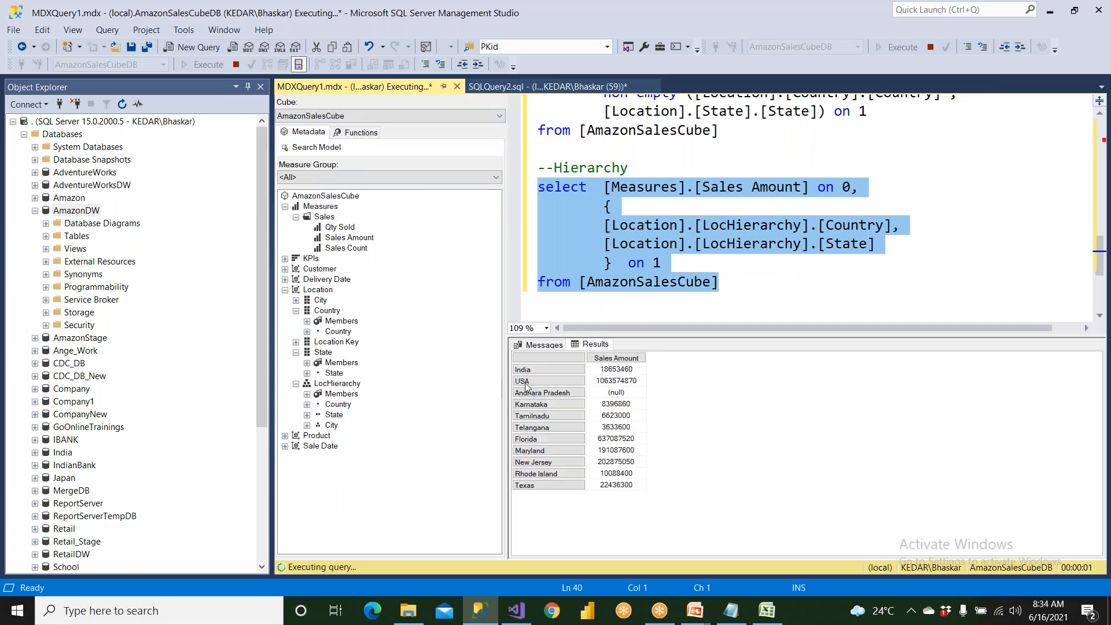
Examine the single header column of the hierarchy results, checking the India, USA and Tamilnadu rows.
{"action": "left_click", "coordinate": [549, 357]}
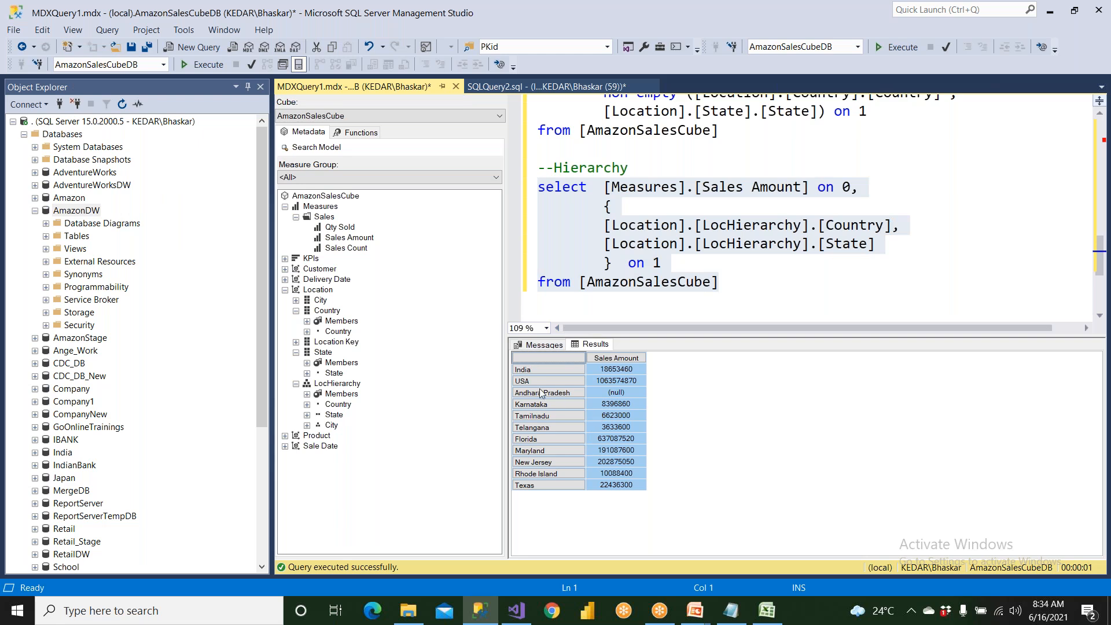
{"action": "left_click", "coordinate": [535, 372]}
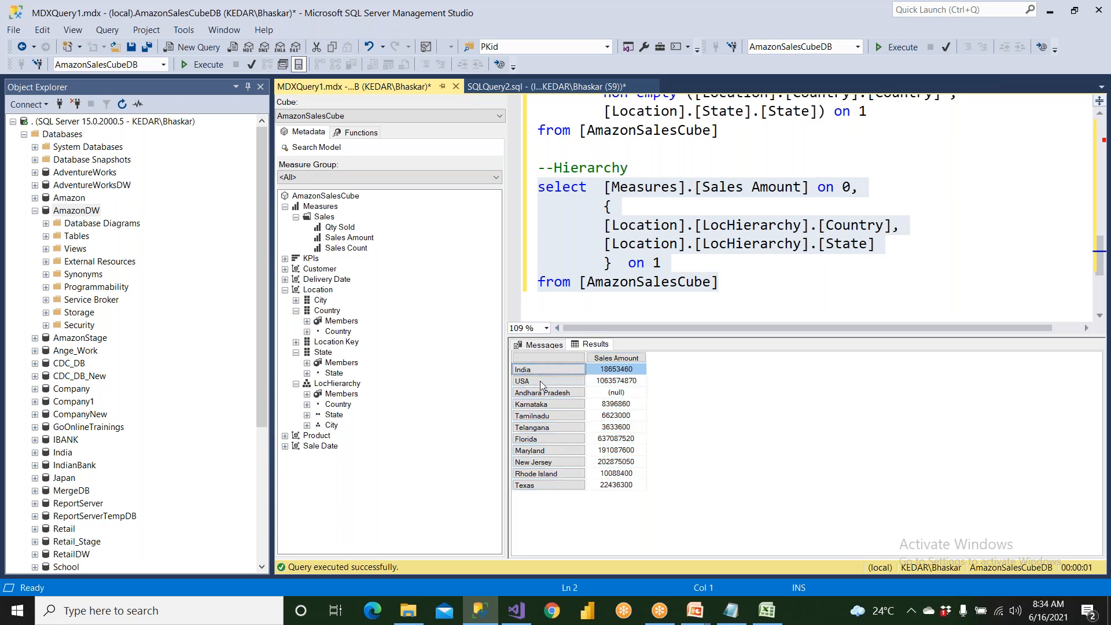
{"action": "left_click", "coordinate": [541, 382]}
{"action": "left_click", "coordinate": [545, 416]}
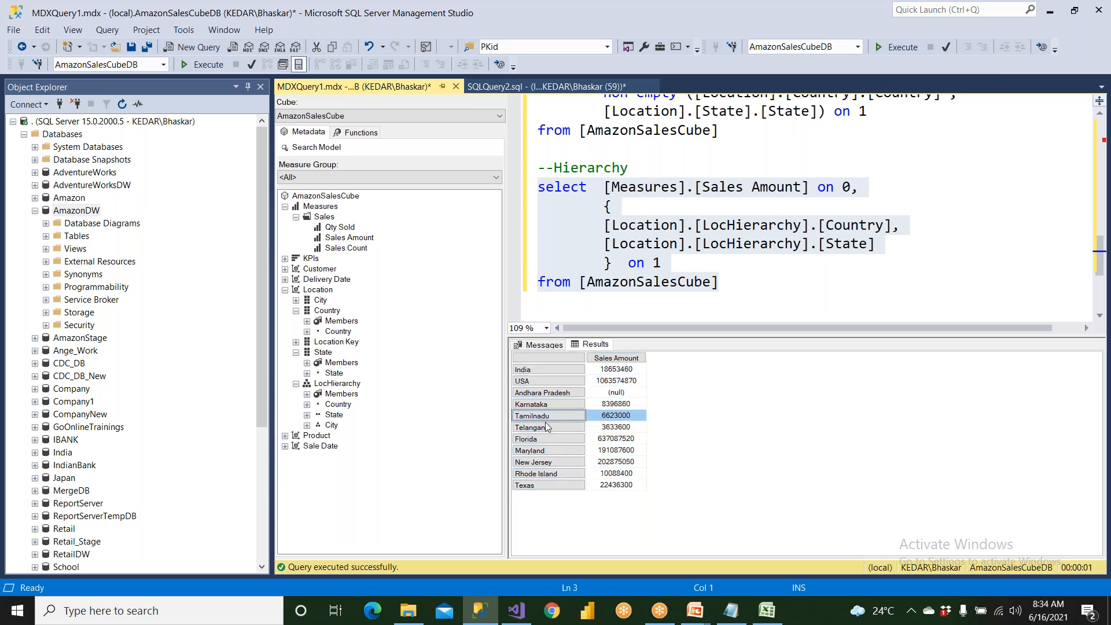
Add the comment "--Single Col" beneath the "--Hierarchy" comment and hide the query results.
{"action": "left_click", "coordinate": [711, 167]}
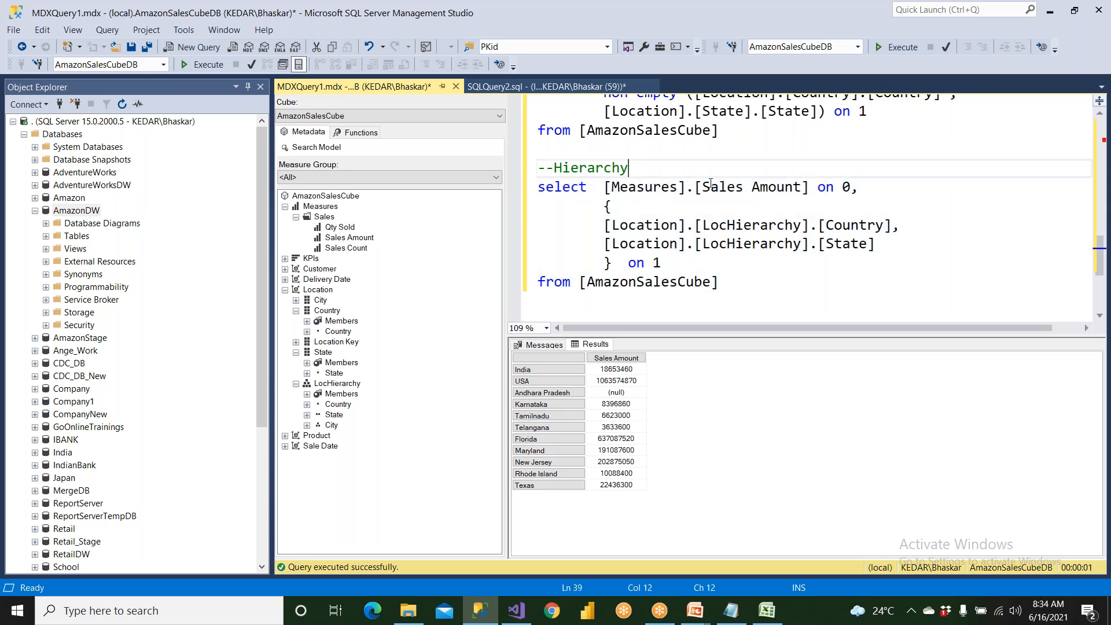
{"action": "key", "text": "Return"}
{"action": "type", "text": "--S"}
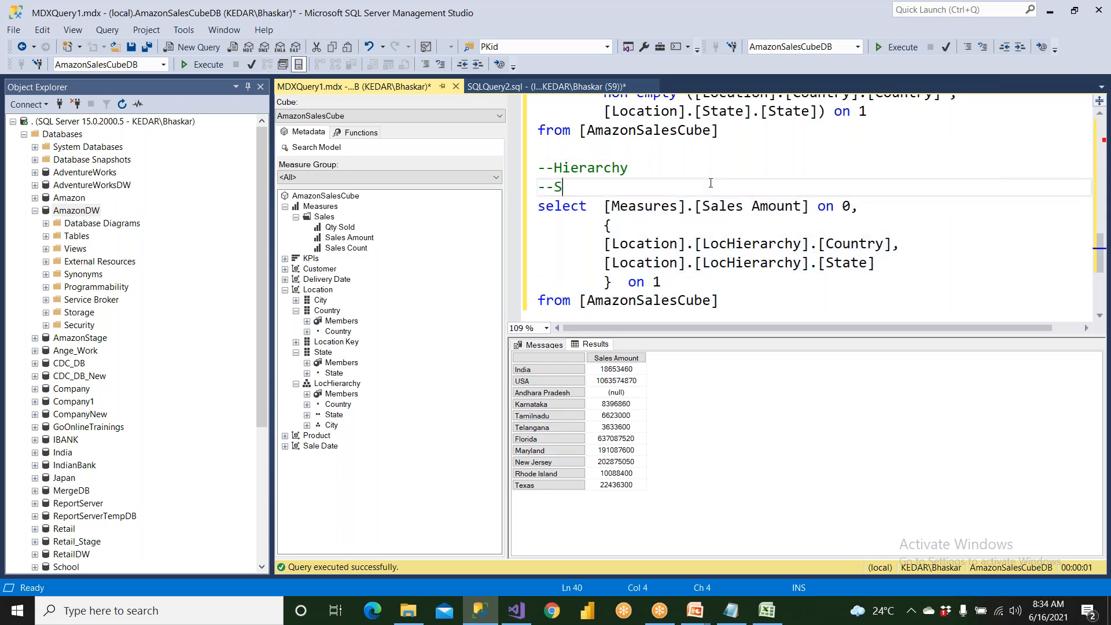
{"action": "type", "text": "ingle Col"}
{"action": "key", "text": "ctrl+r"}
Add the comment "--2 Cols" beneath the "--Attribute" comment of the country and state query.
{"action": "scroll", "coordinate": [711, 183], "scroll_direction": "up", "scroll_amount": 2}
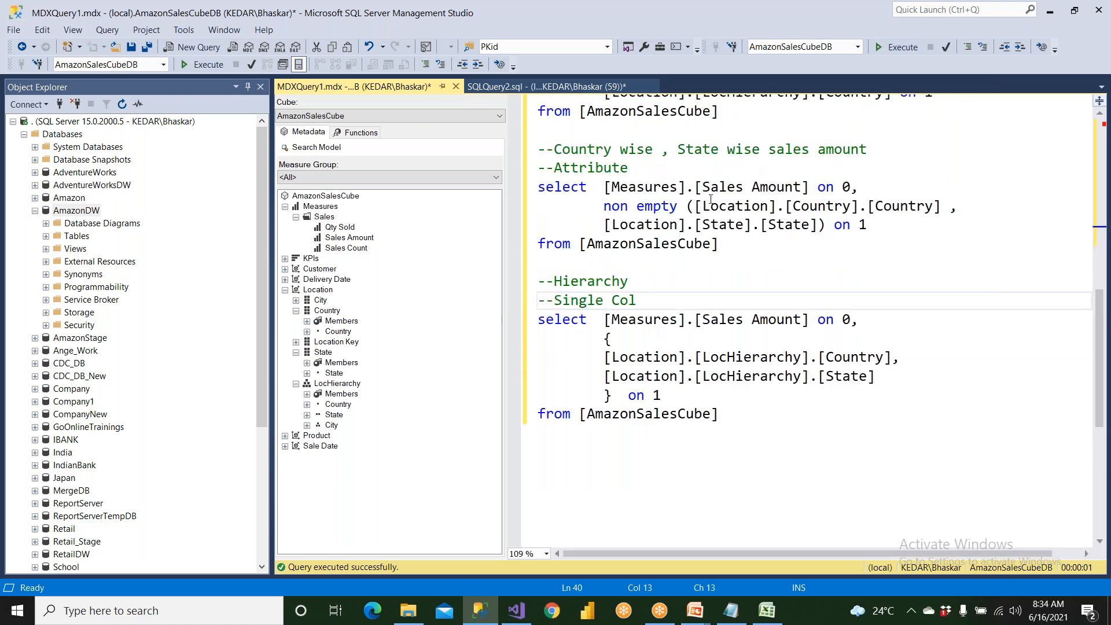
{"action": "left_click", "coordinate": [661, 169]}
{"action": "key", "text": "Return"}
{"action": "type", "text": "--2 Cols"}
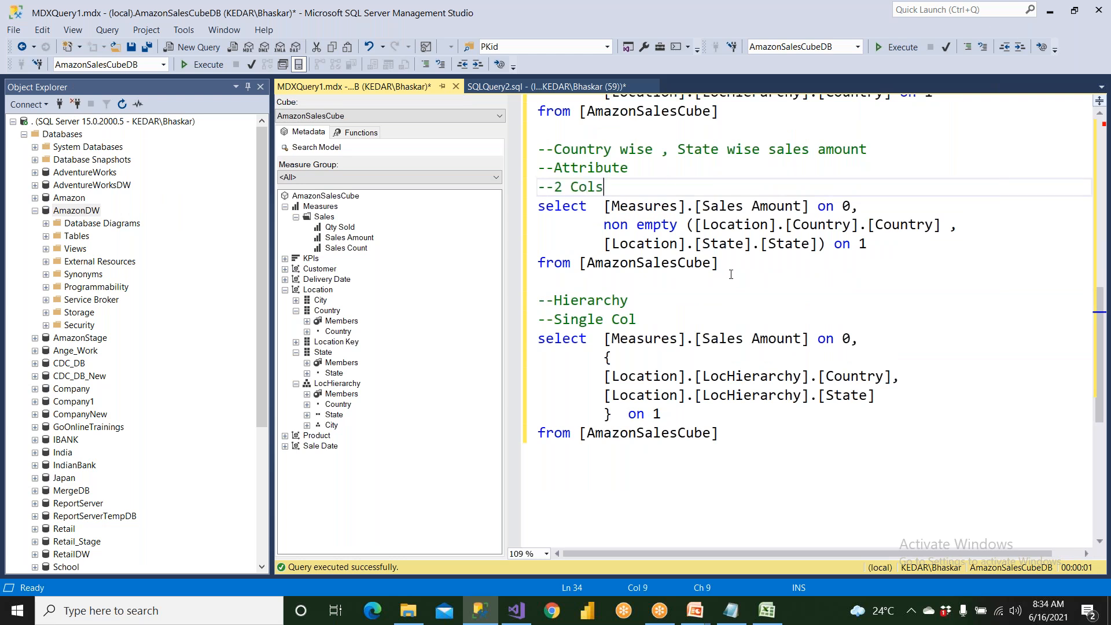
Run only the attribute-based query under the "--2 Cols" comment.
{"action": "left_click_drag", "start_coordinate": [728, 263], "coordinate": [495, 213]}
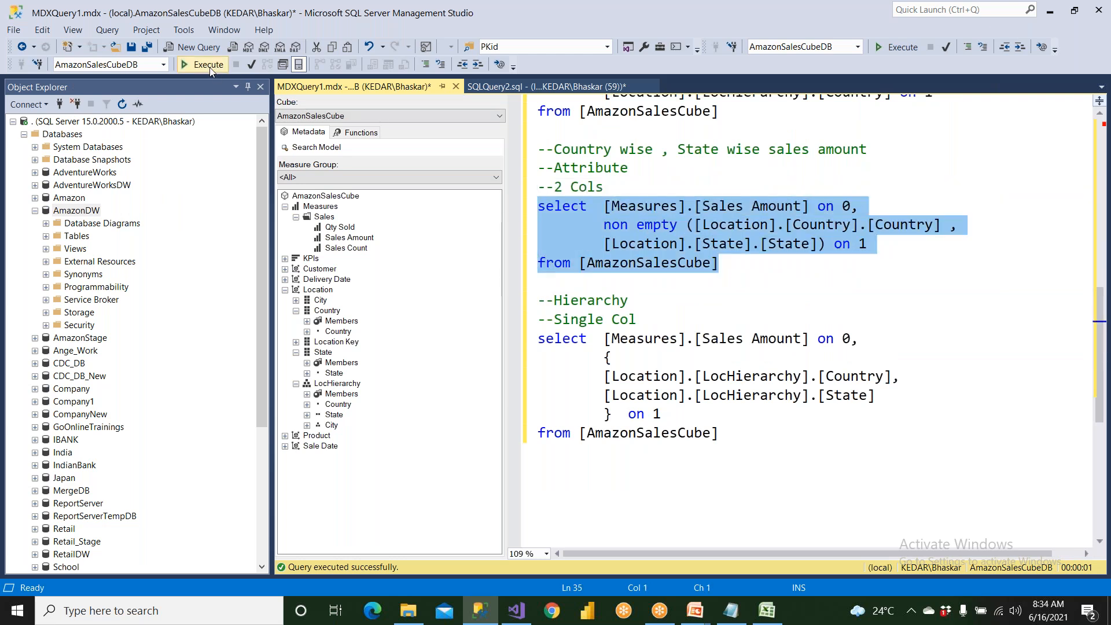
{"action": "left_click", "coordinate": [202, 64]}
{"action": "key", "text": "F5"}
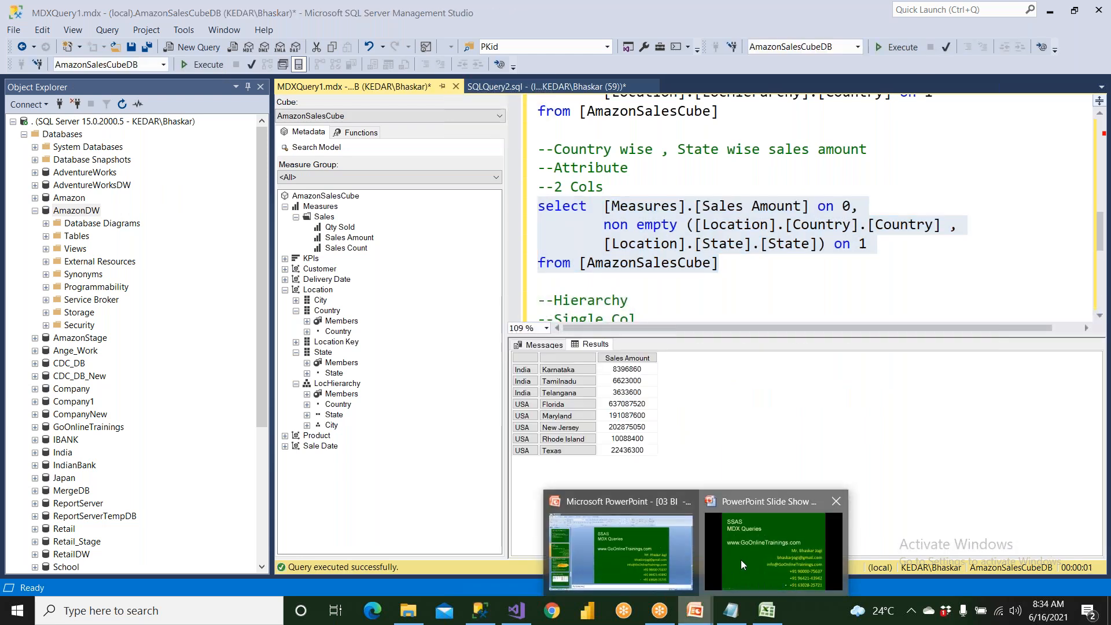
Switch to the running PowerPoint slide show and view the "Attribute Vs Hierarchy" comparison slide.
{"action": "left_click", "coordinate": [741, 556]}
{"action": "left_click", "coordinate": [741, 555]}
{"action": "left_click", "coordinate": [738, 552]}
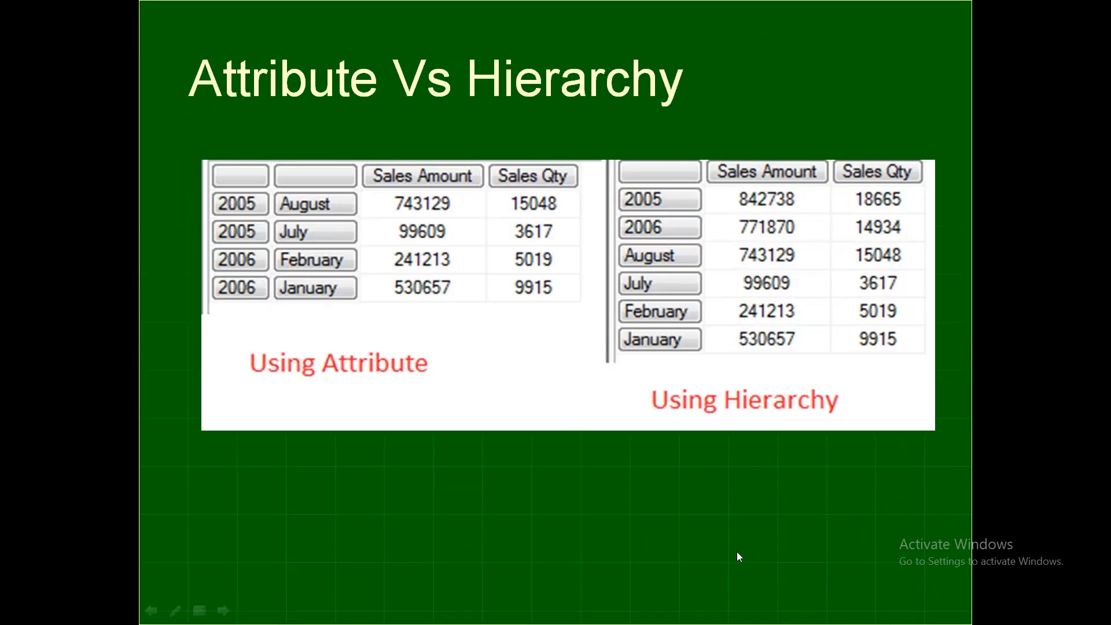